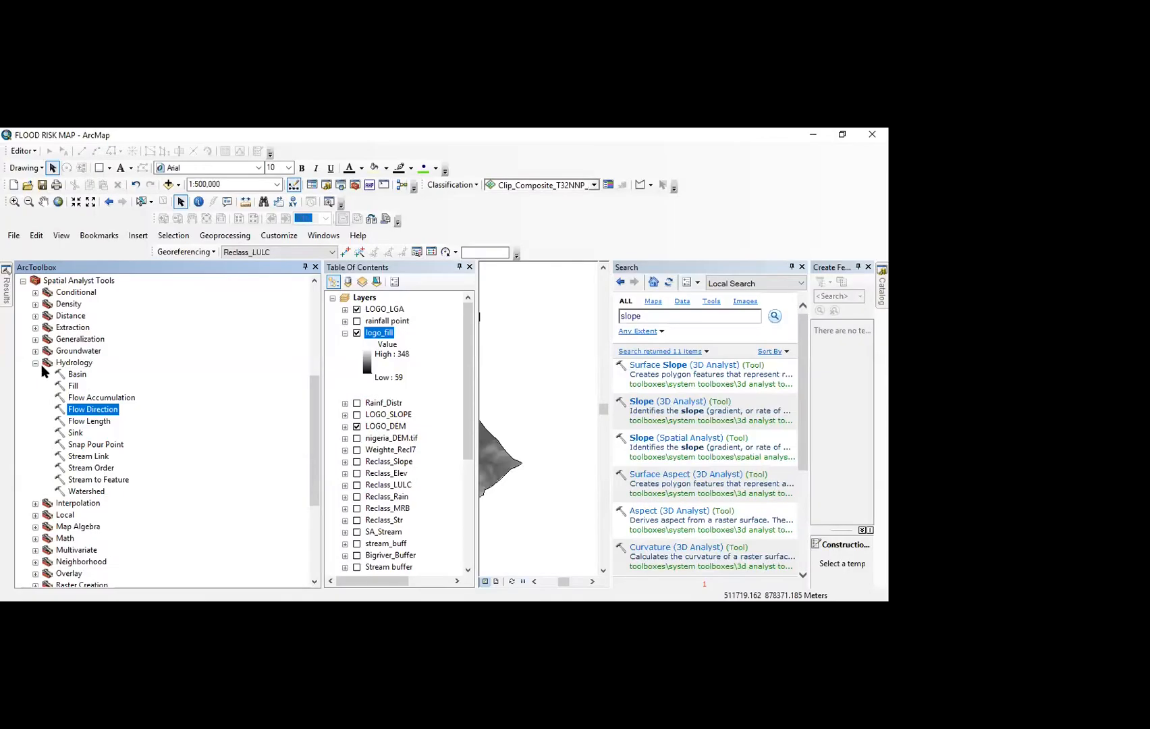
- Run the Hydrology Flow Direction tool on logo_fill, saving the output raster as logo_flowd in the GRMI 3 folder
double_click(59, 365)
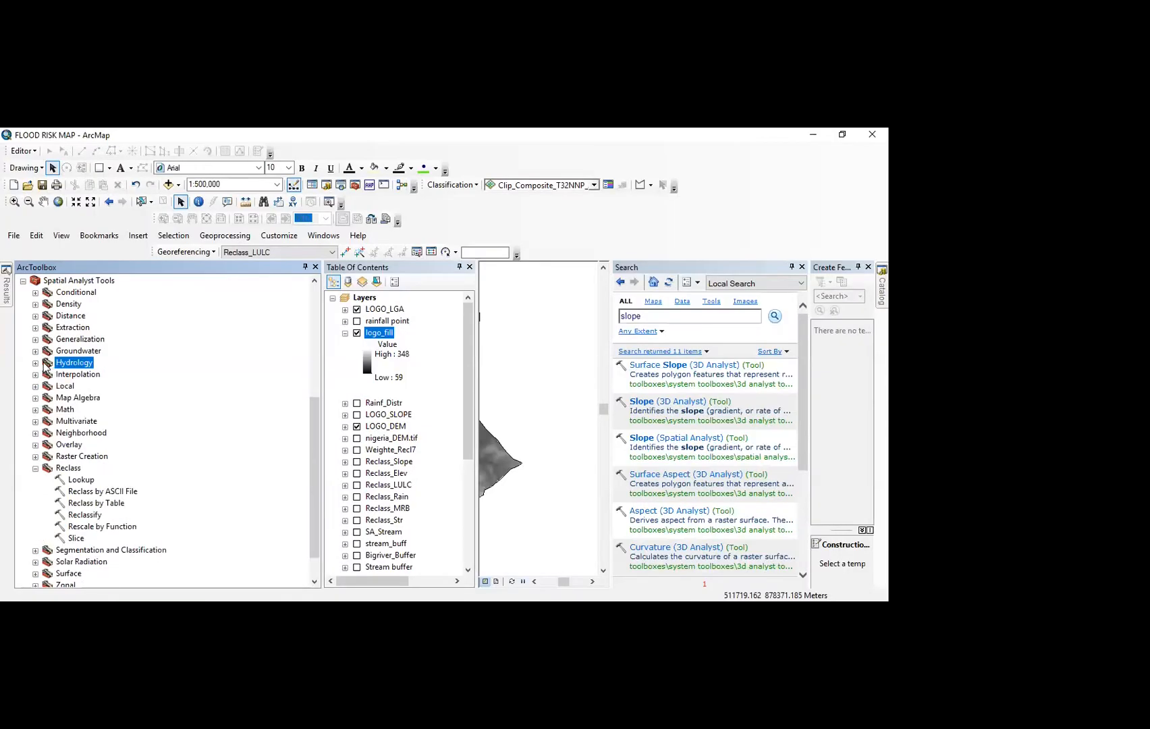
double_click(52, 366)
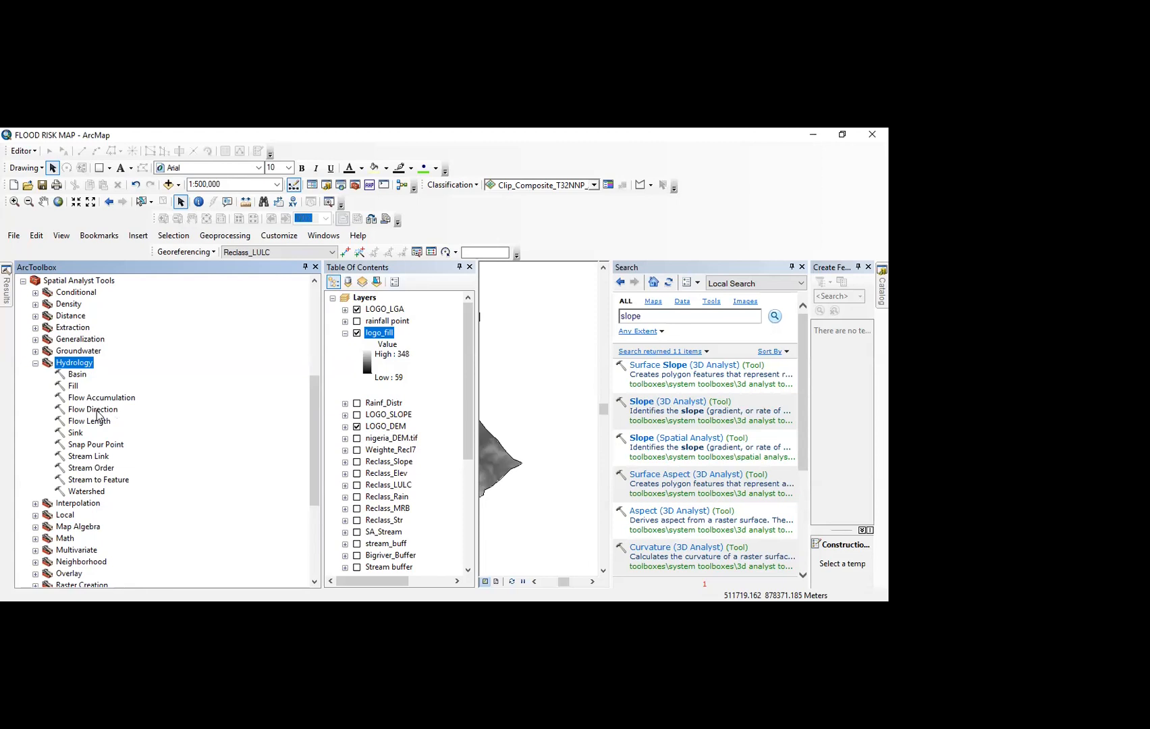
click(94, 410)
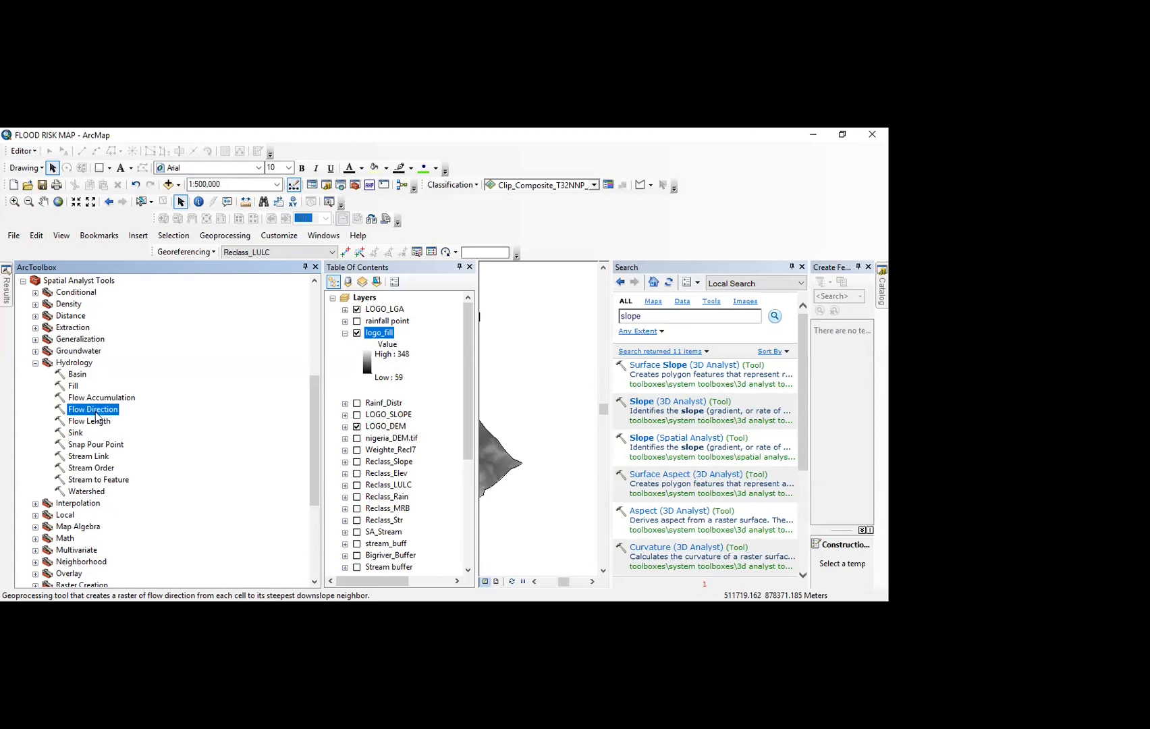
double_click(94, 410)
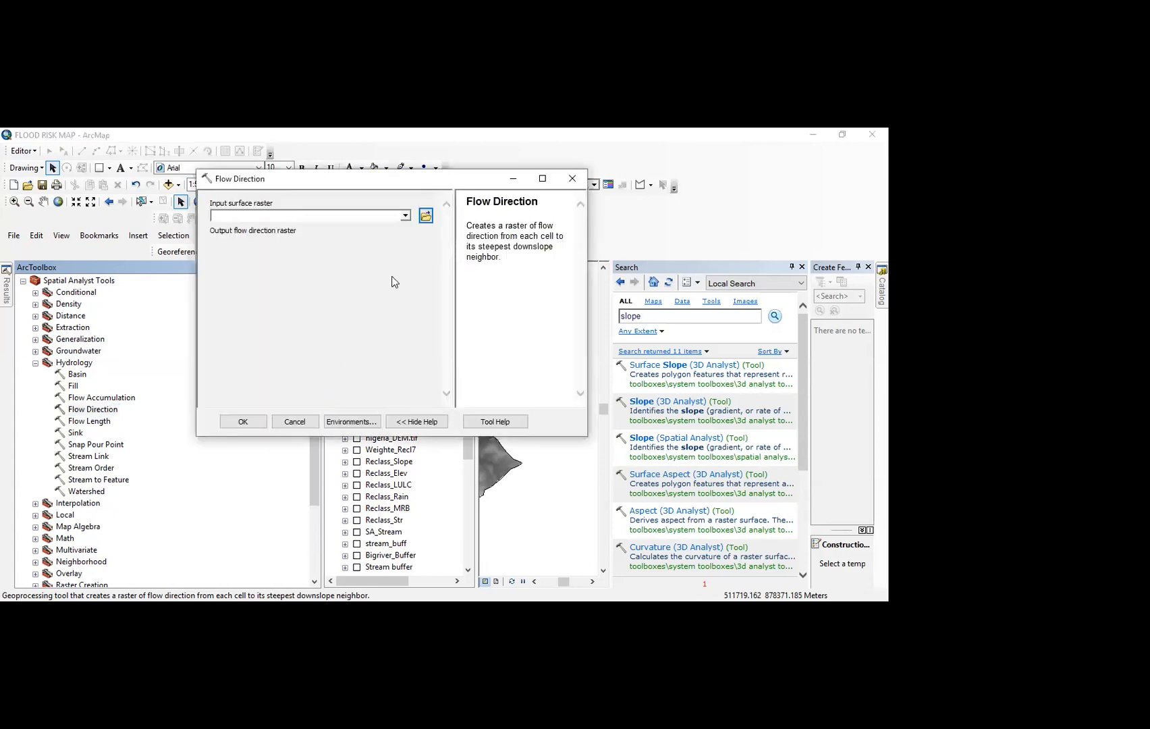
click(405, 217)
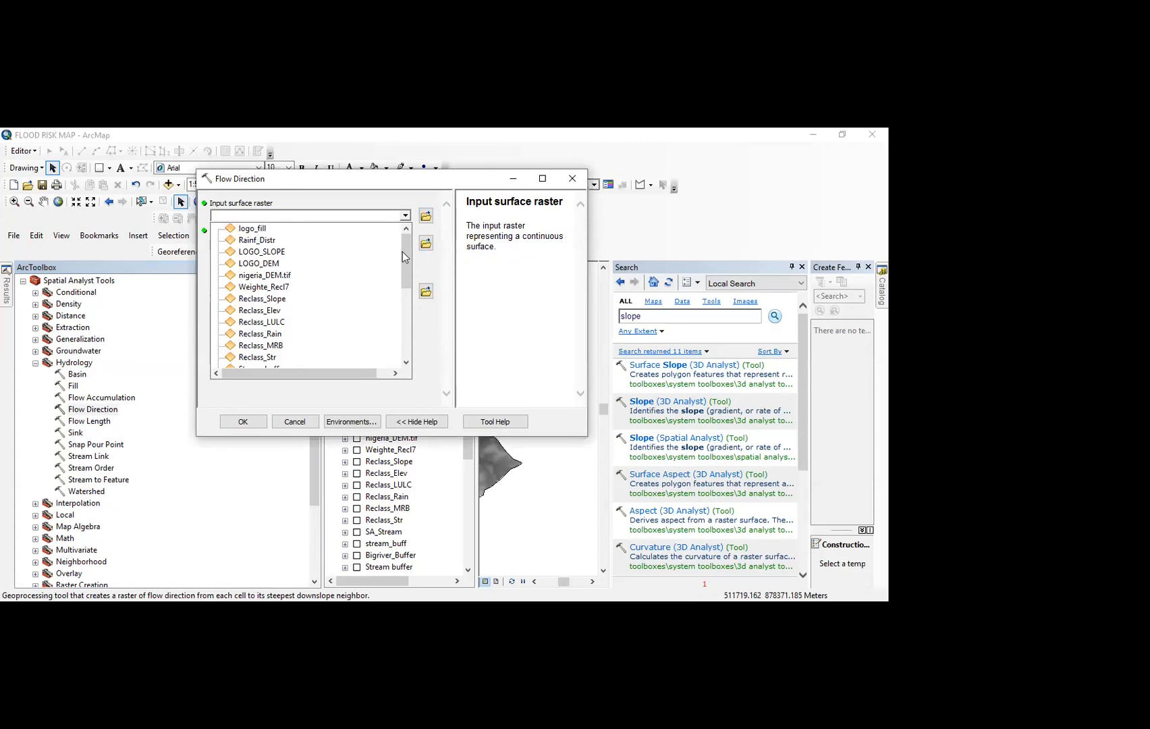
click(253, 228)
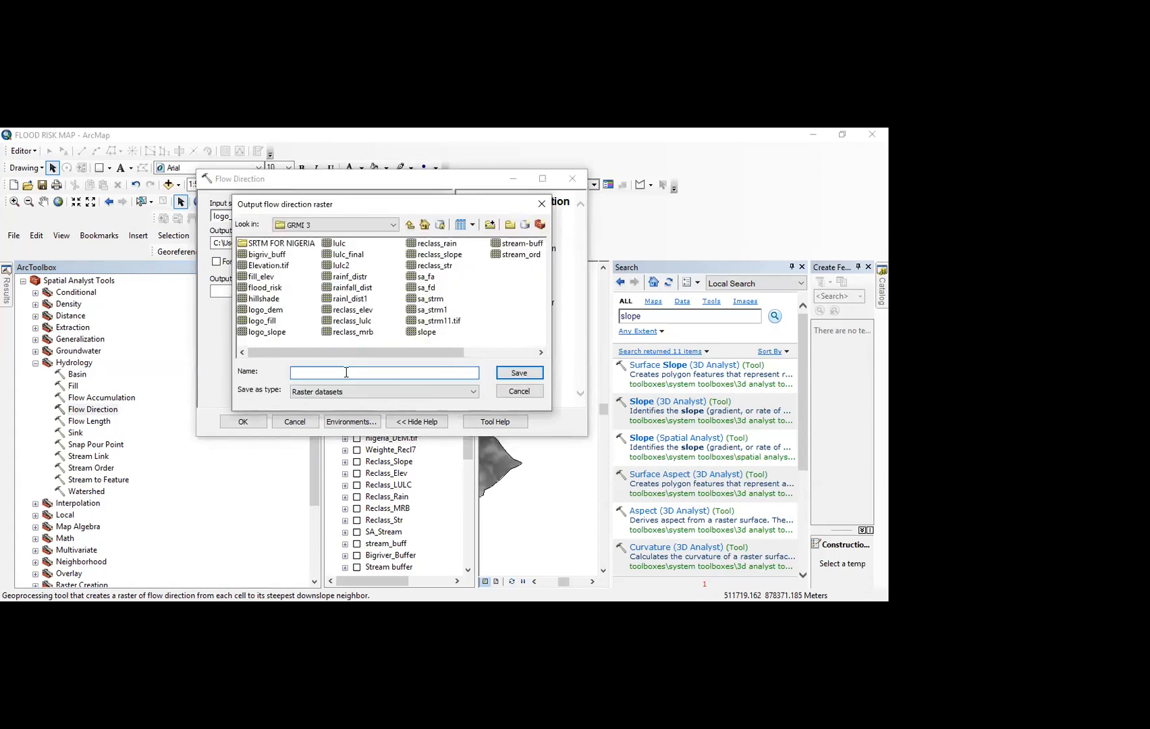
text(logo_flowd)
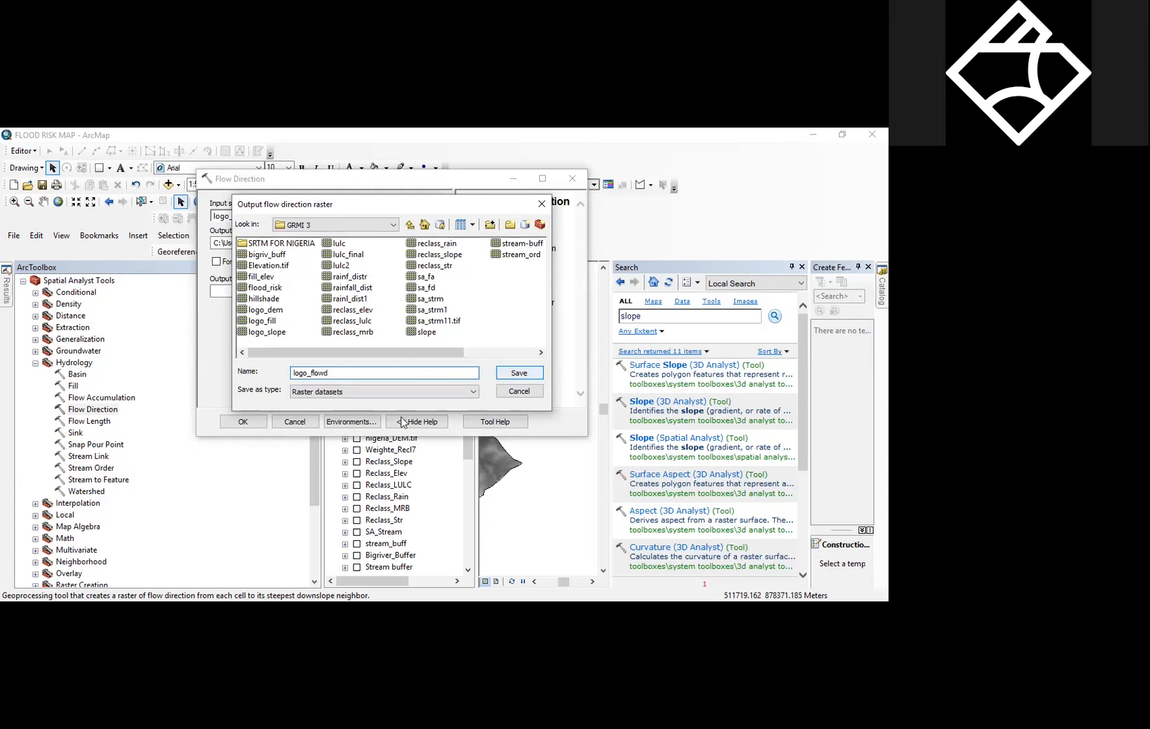
key(Return)
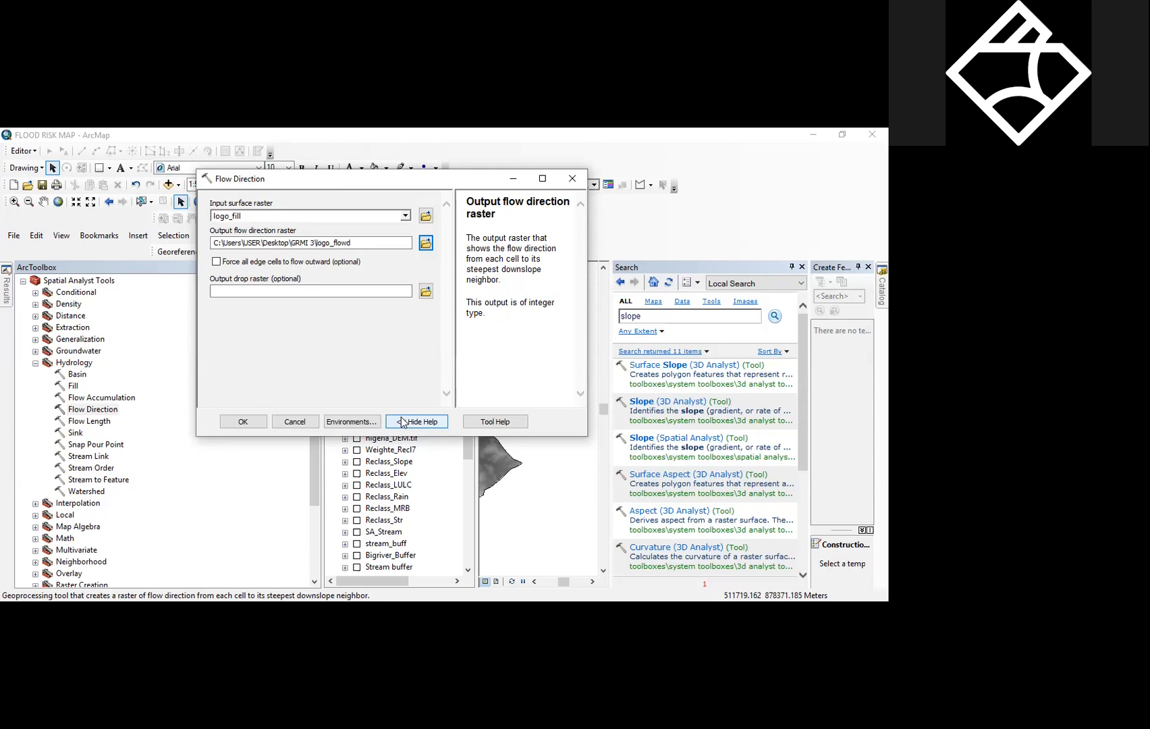
click(258, 421)
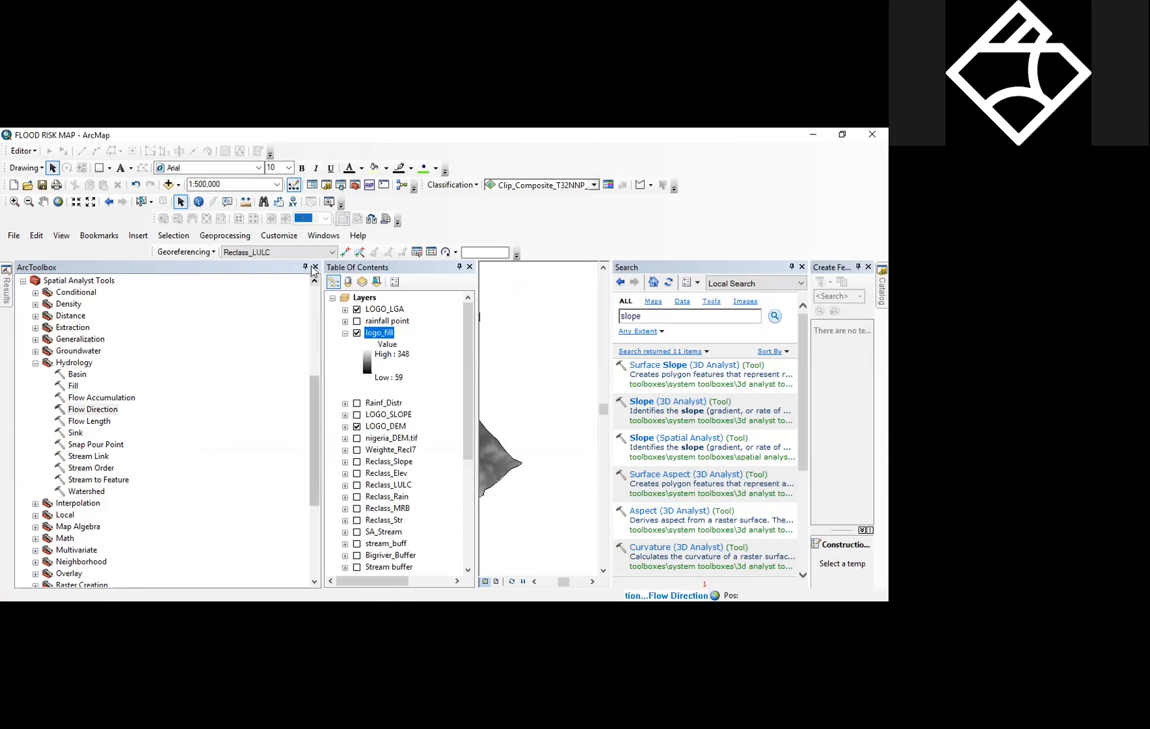
click(223, 342)
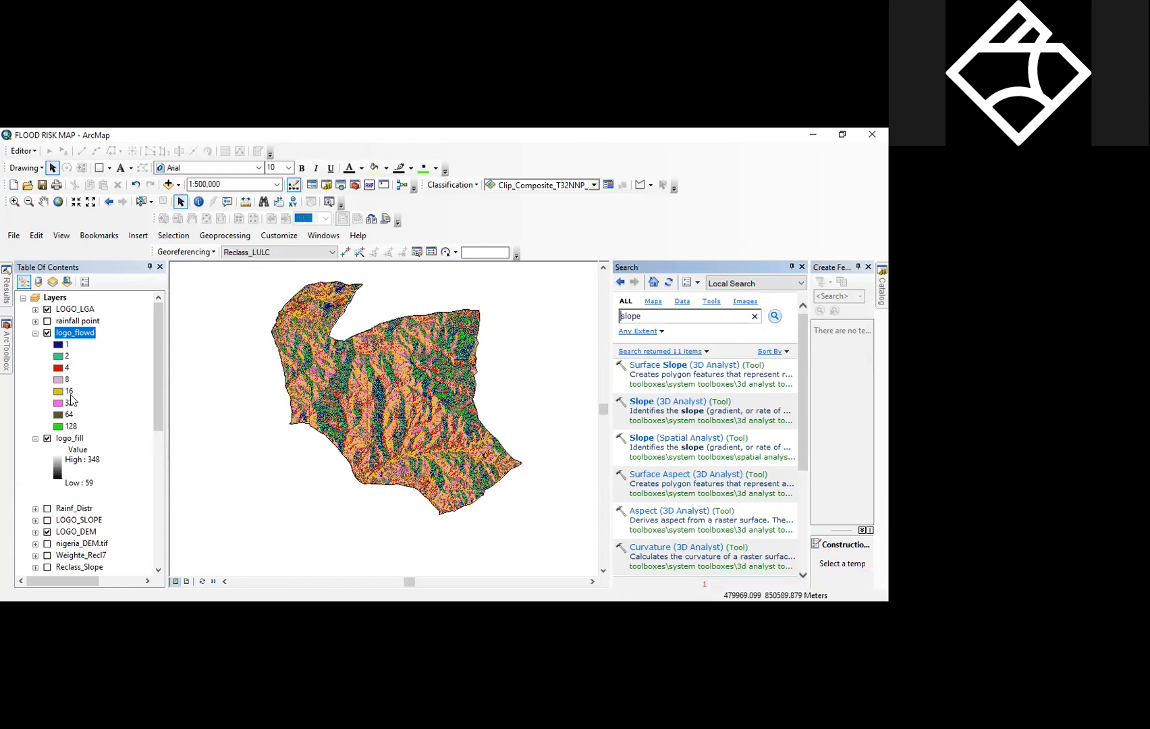
- Examine the direction classes and cell pattern of the logo_flowd raster close up and across the whole study area
click(68, 416)
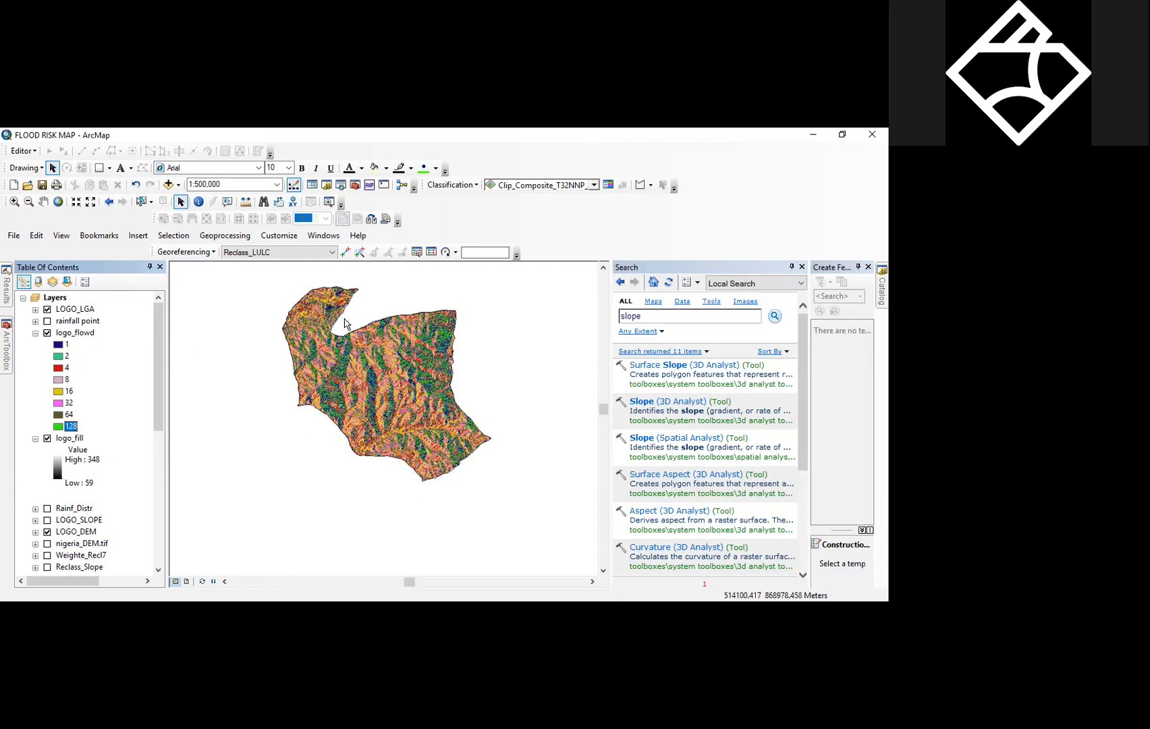
scroll(344, 319, up, 1)
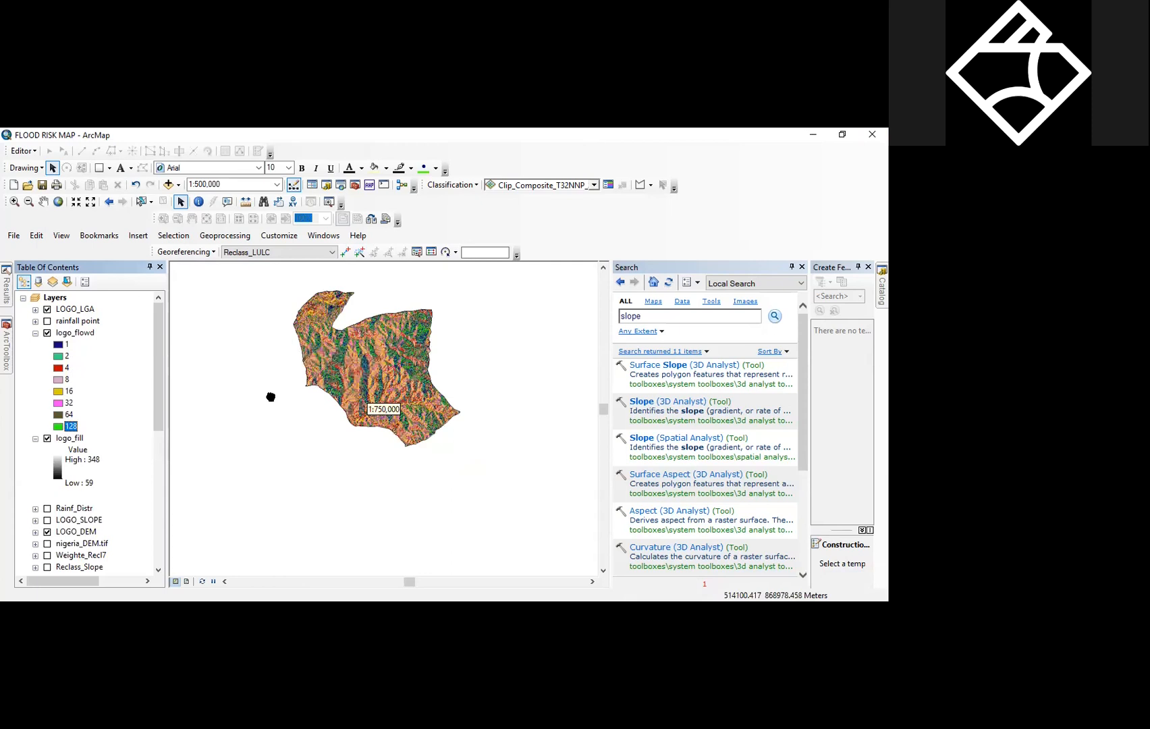
scroll(293, 297, down, 3)
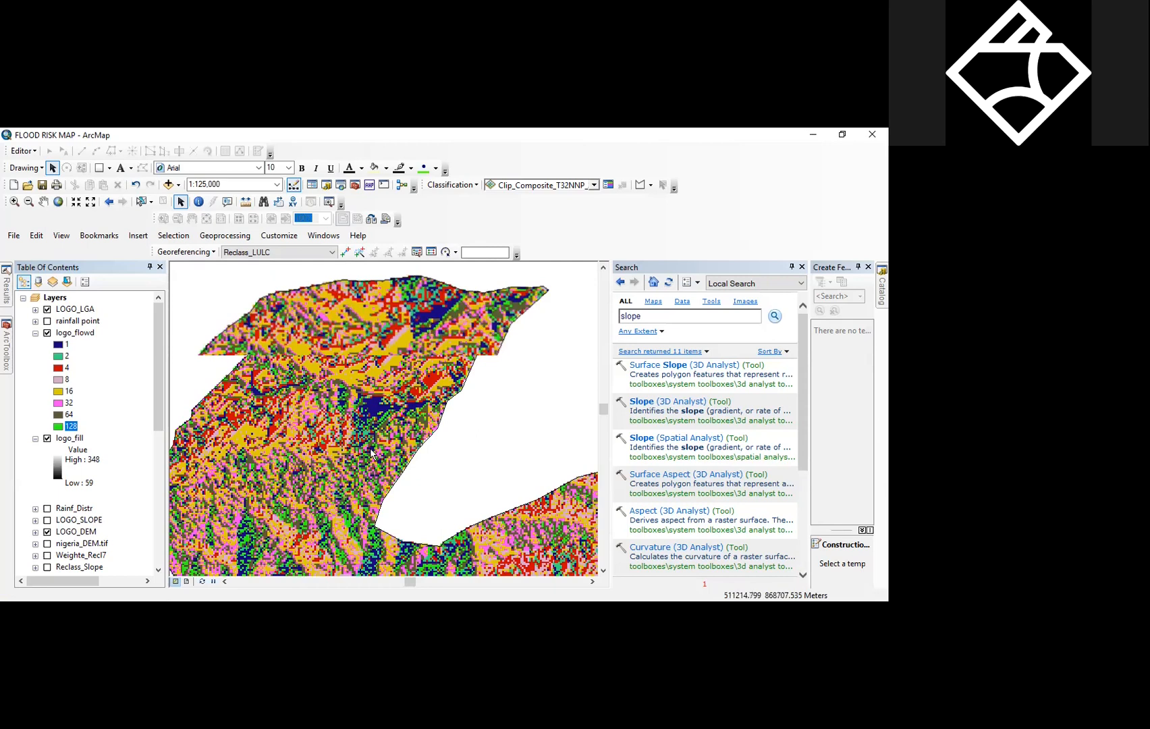
scroll(371, 438, up, 3)
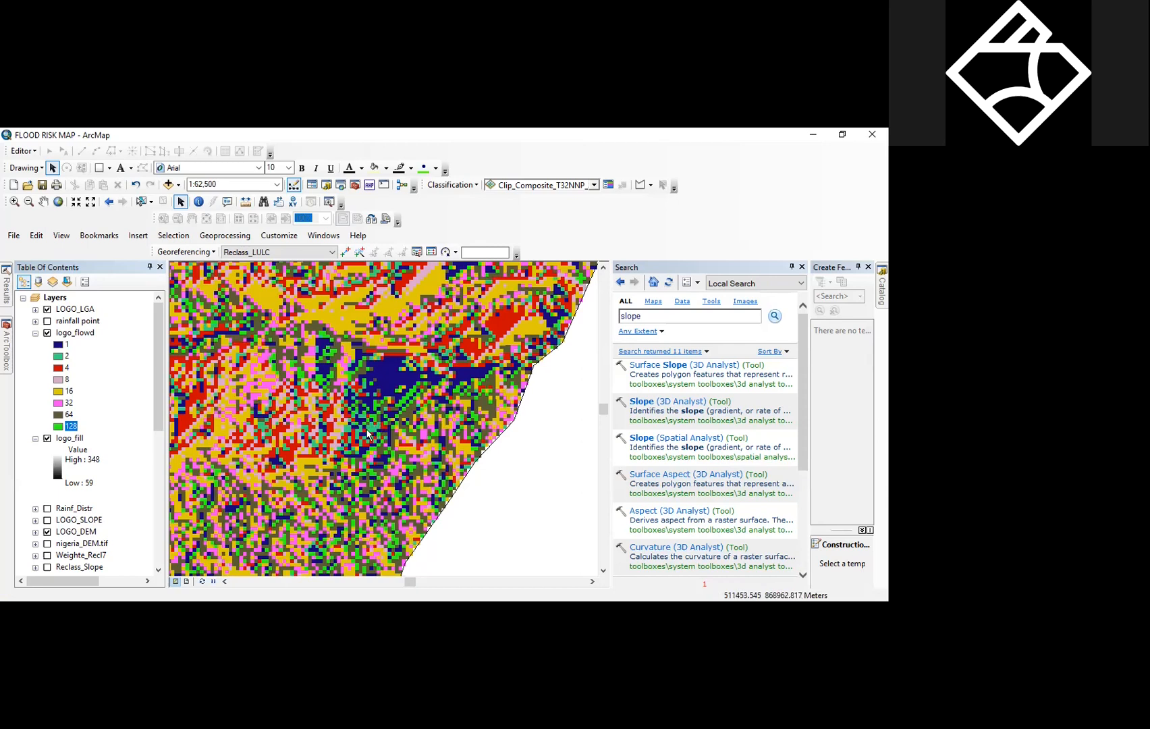
click(43, 201)
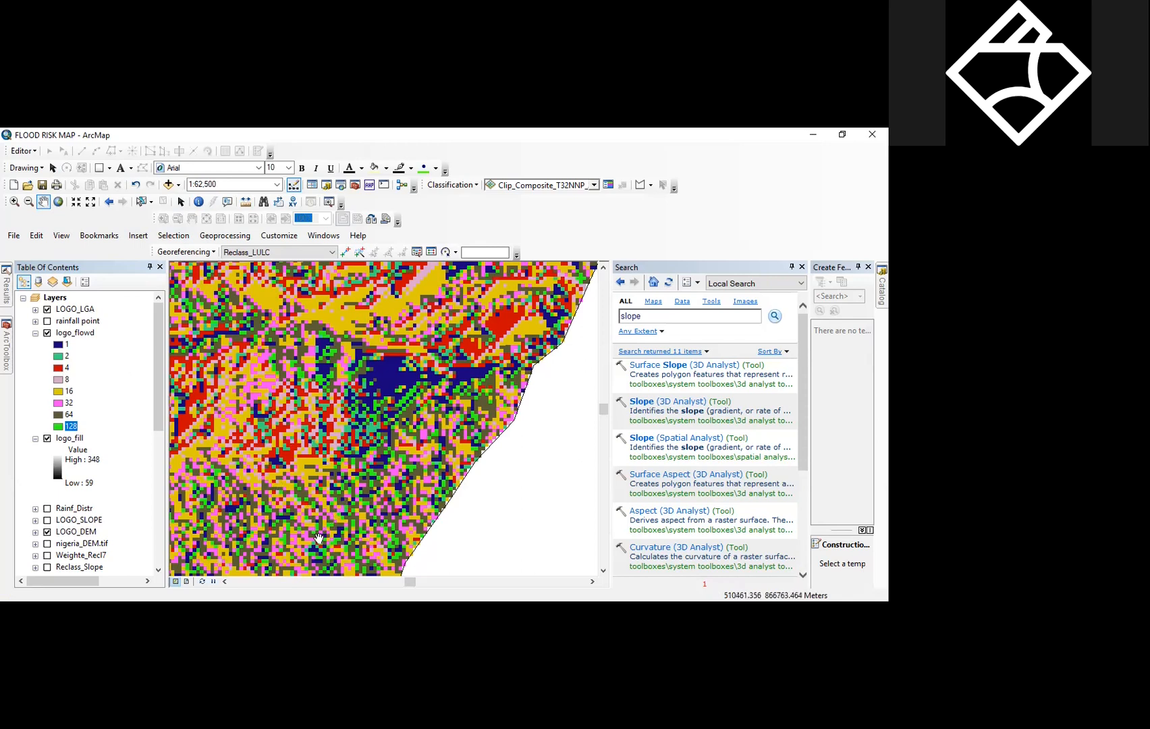
scroll(330, 528, down, 3)
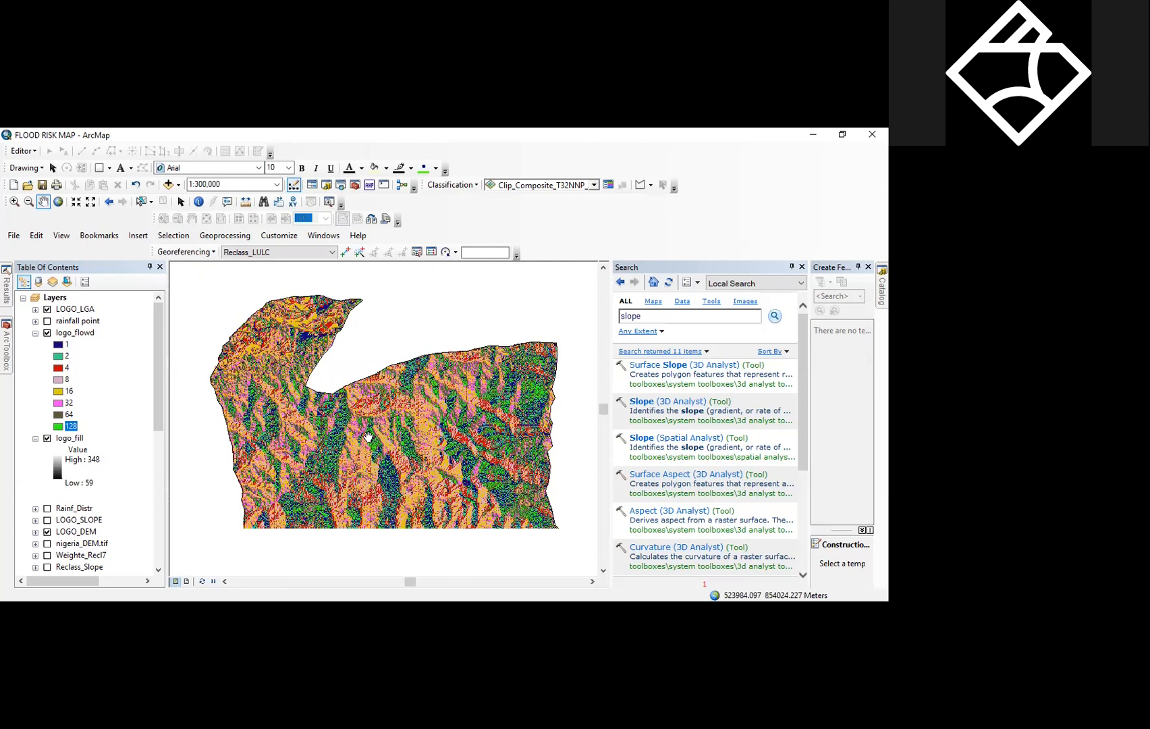
drag(377, 432, 379, 432)
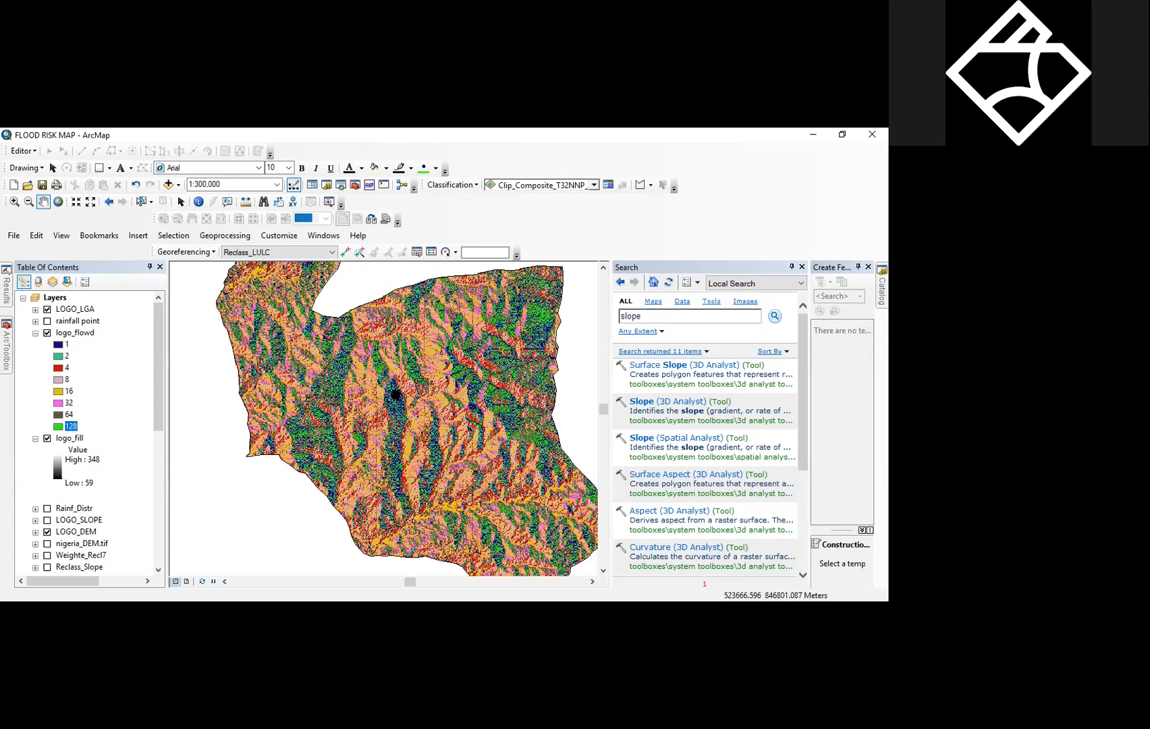
drag(355, 379, 312, 390)
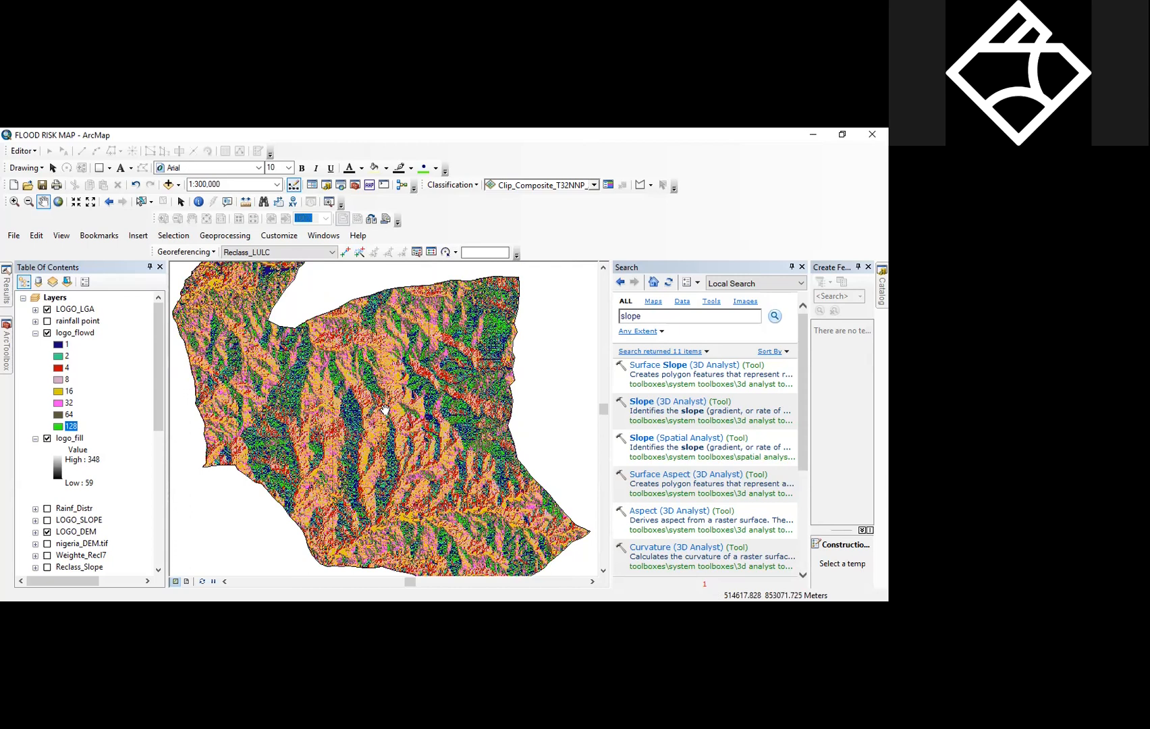
drag(385, 409, 390, 412)
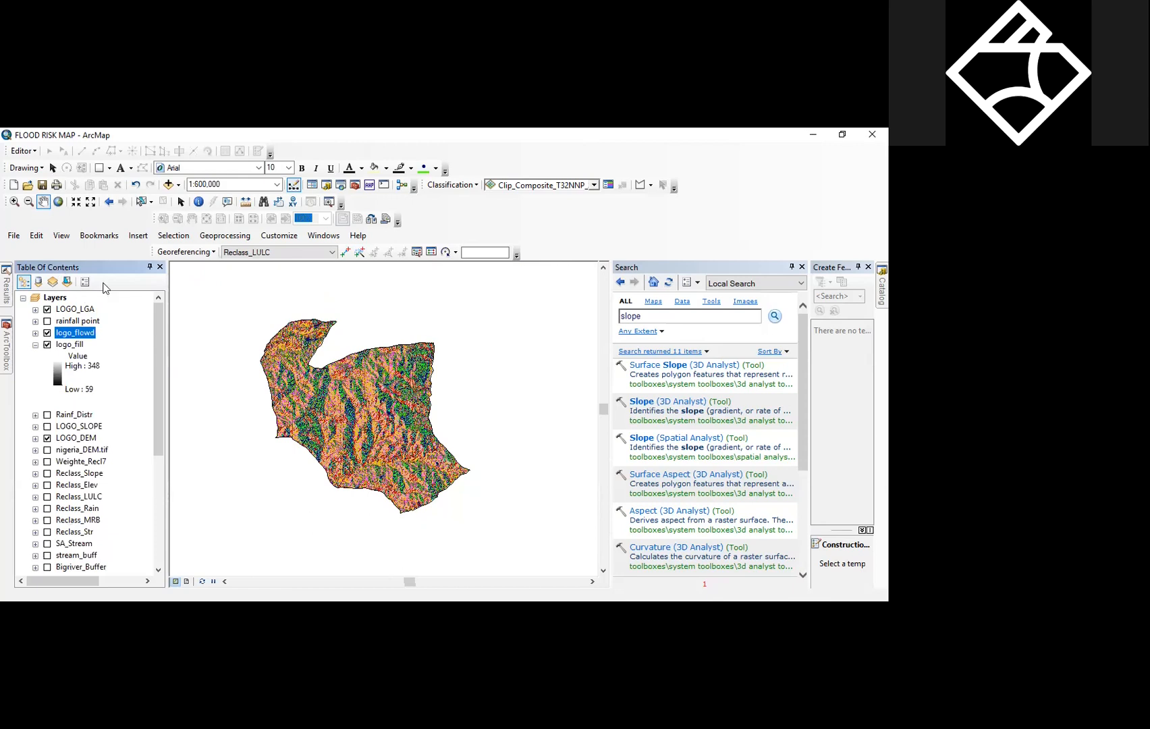
- Run the Flow Accumulation tool on logo_flowd with FLOAT output, saving the raster as Logo_Flowac in the GRMI 3 folder
click(7, 341)
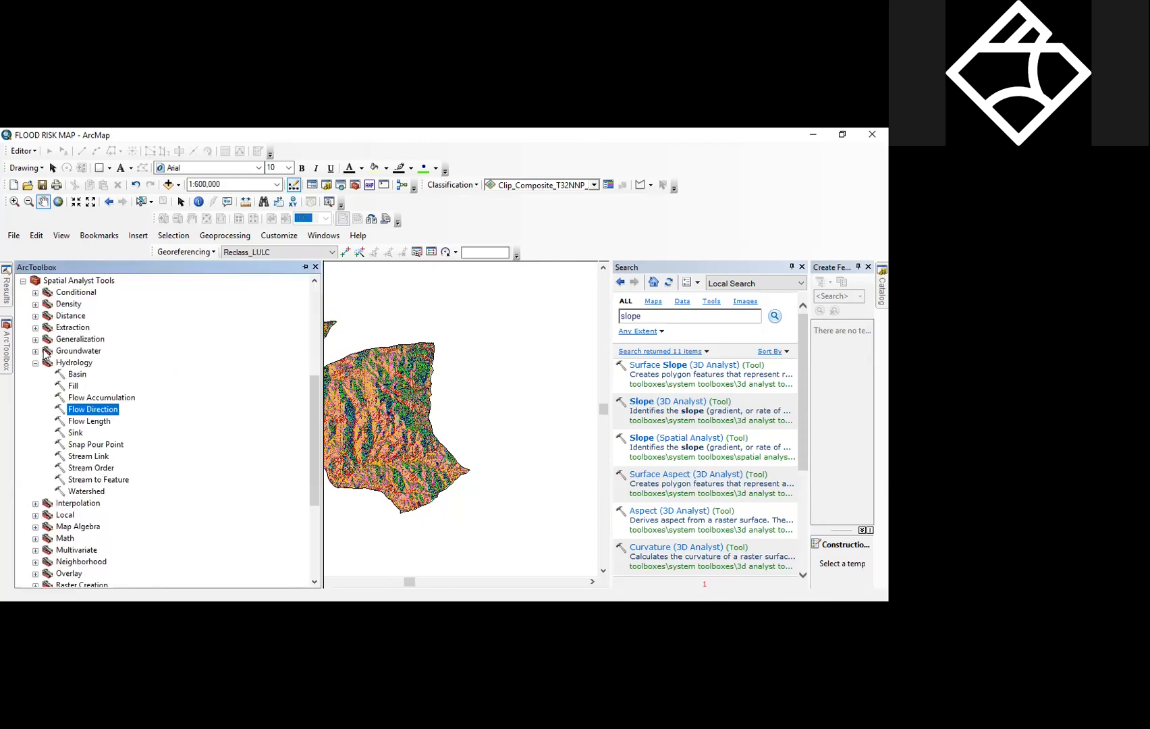
click(110, 399)
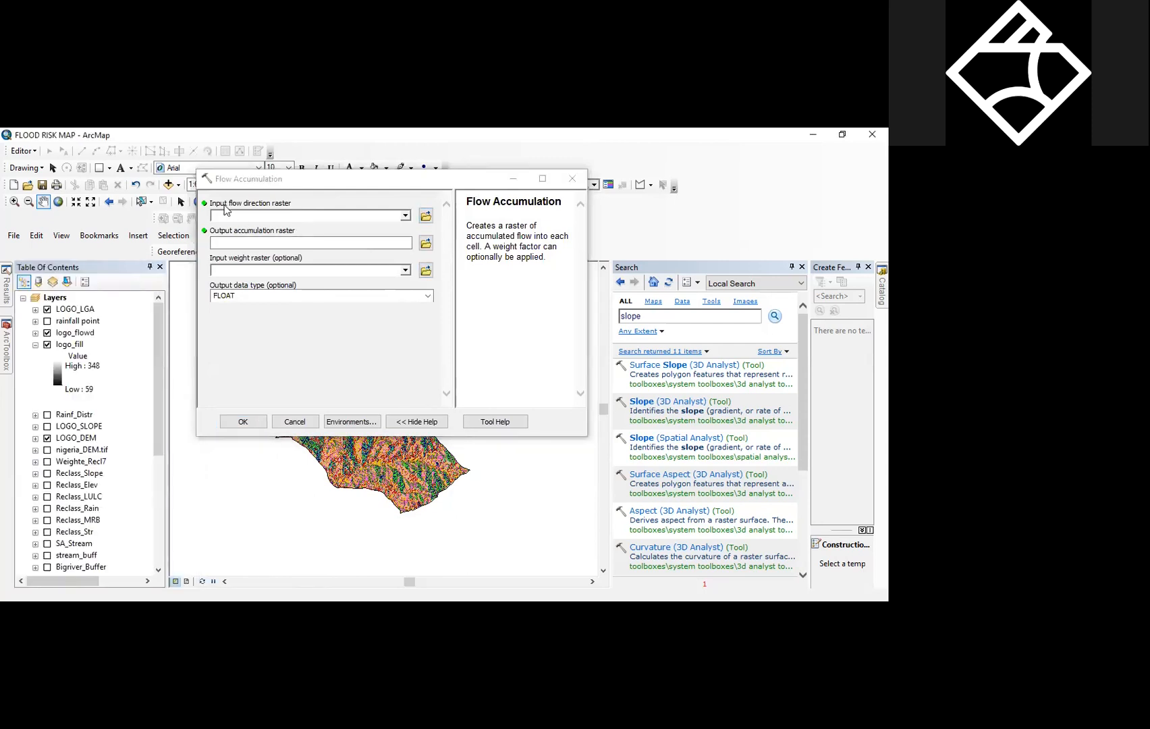
click(406, 217)
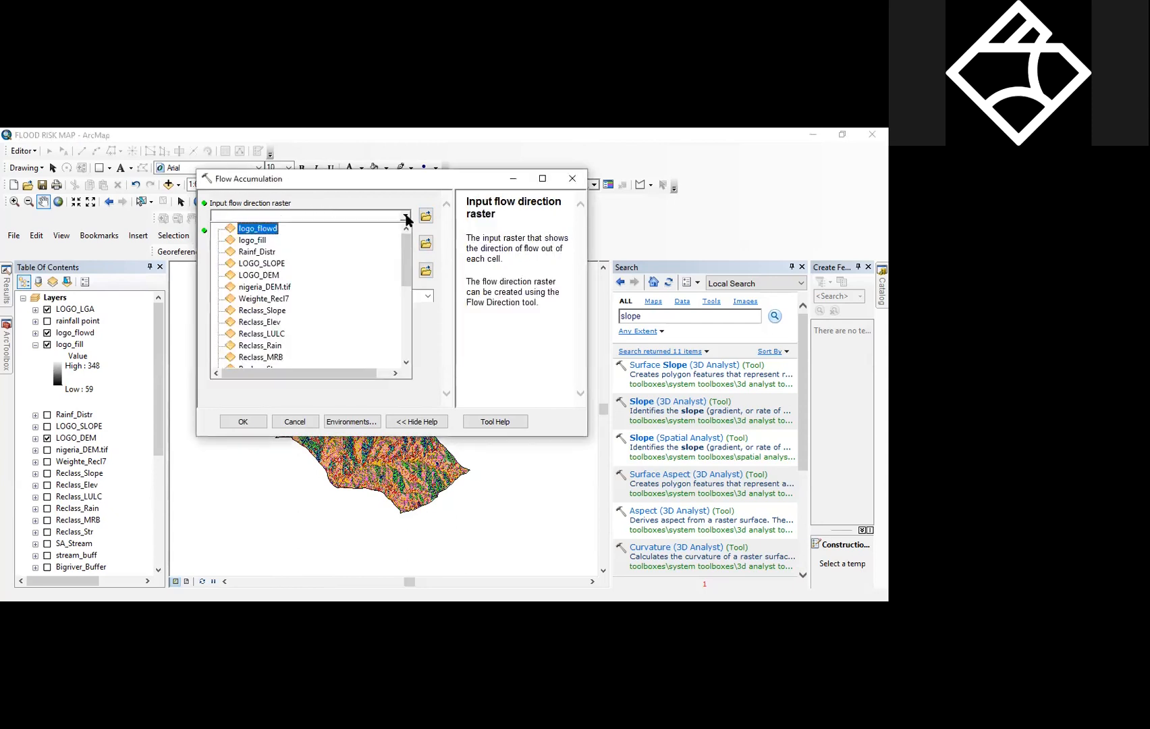
click(256, 231)
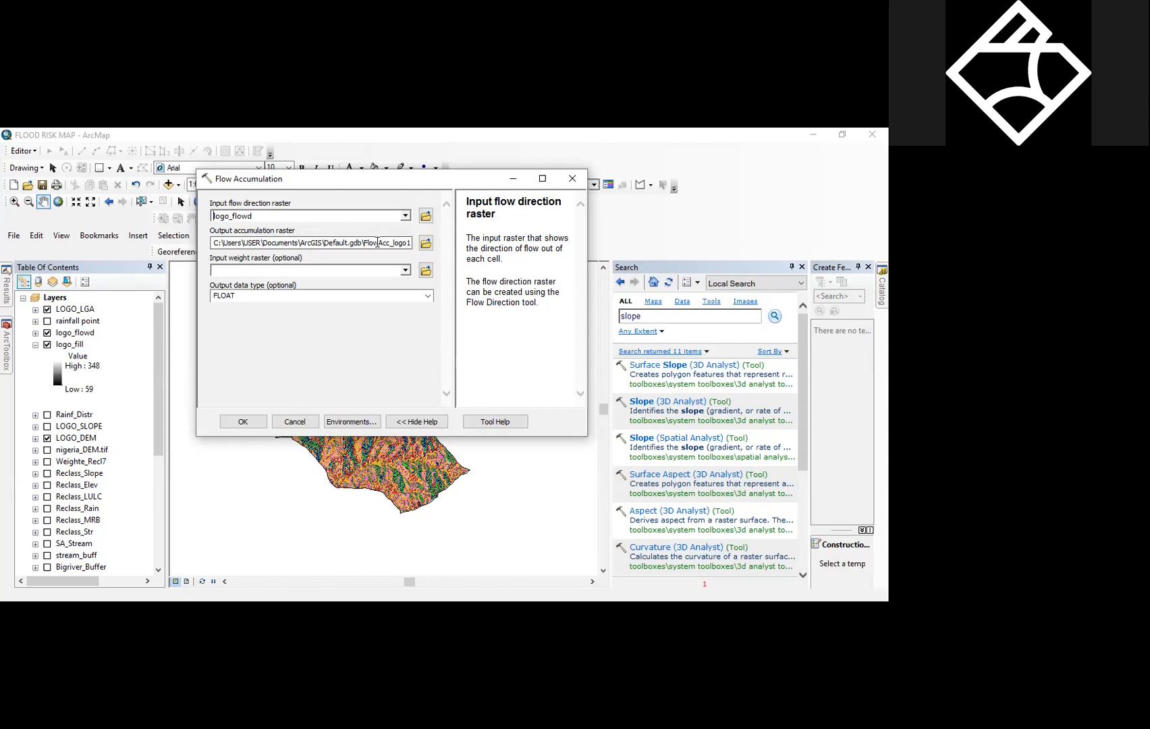
click(426, 244)
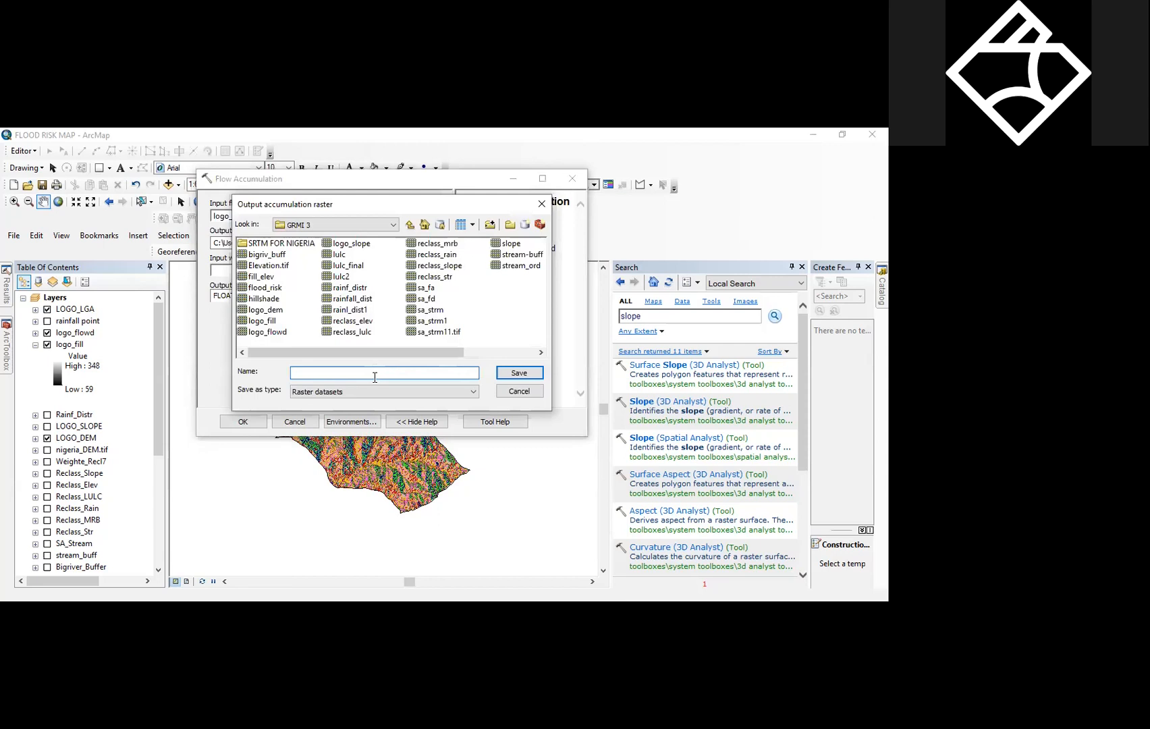
text(Flo)
key(BackSpace)
key(BackSpace)
text(Log)
key(Return)
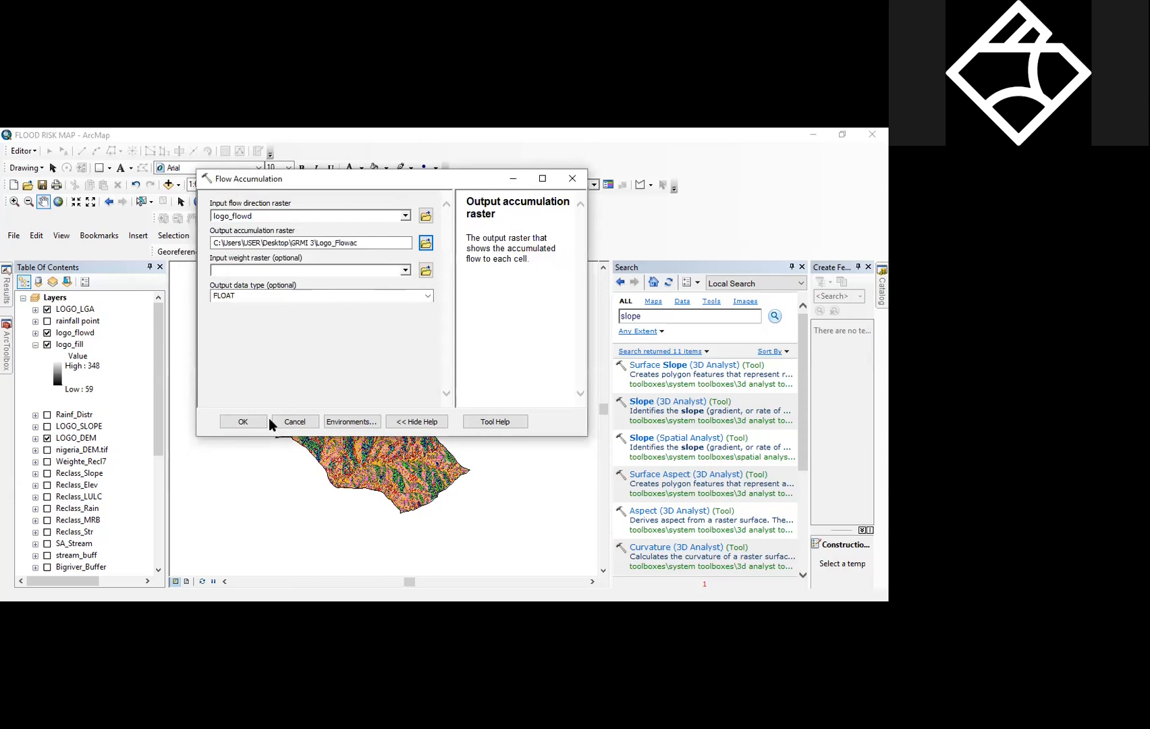
click(244, 422)
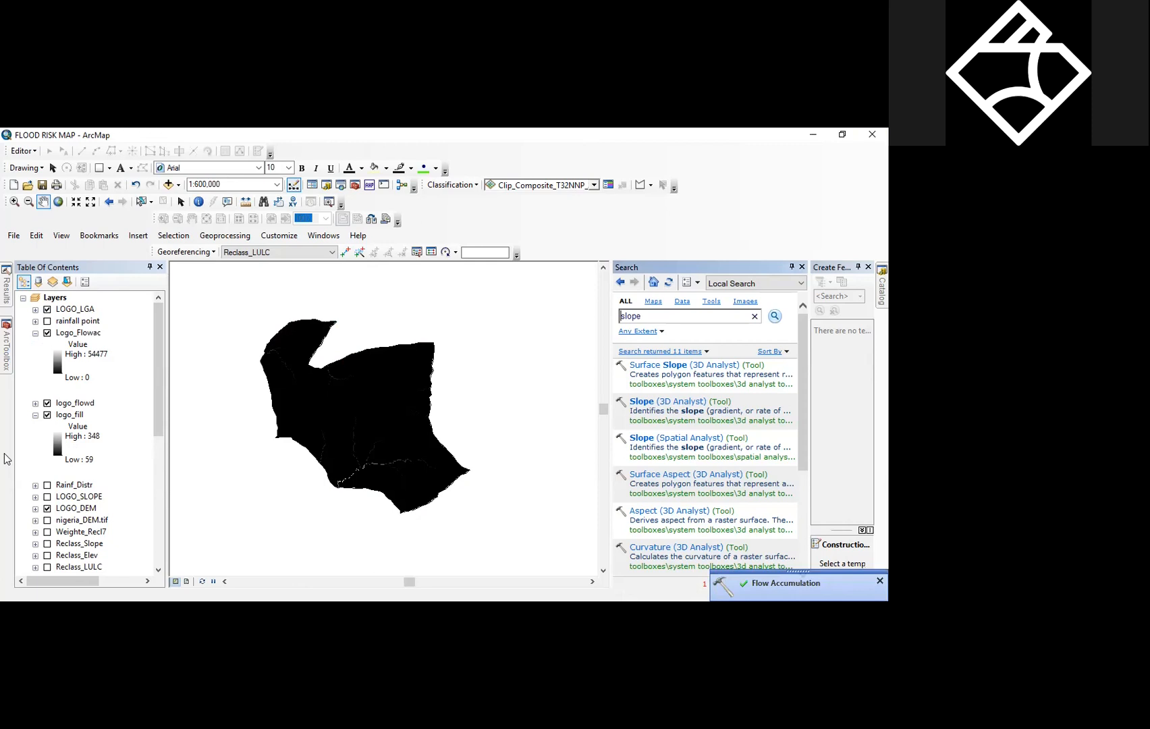
- Collapse the logo_fill legend and examine the stream lines in the southern part of the Logo_Flowac raster
click(36, 415)
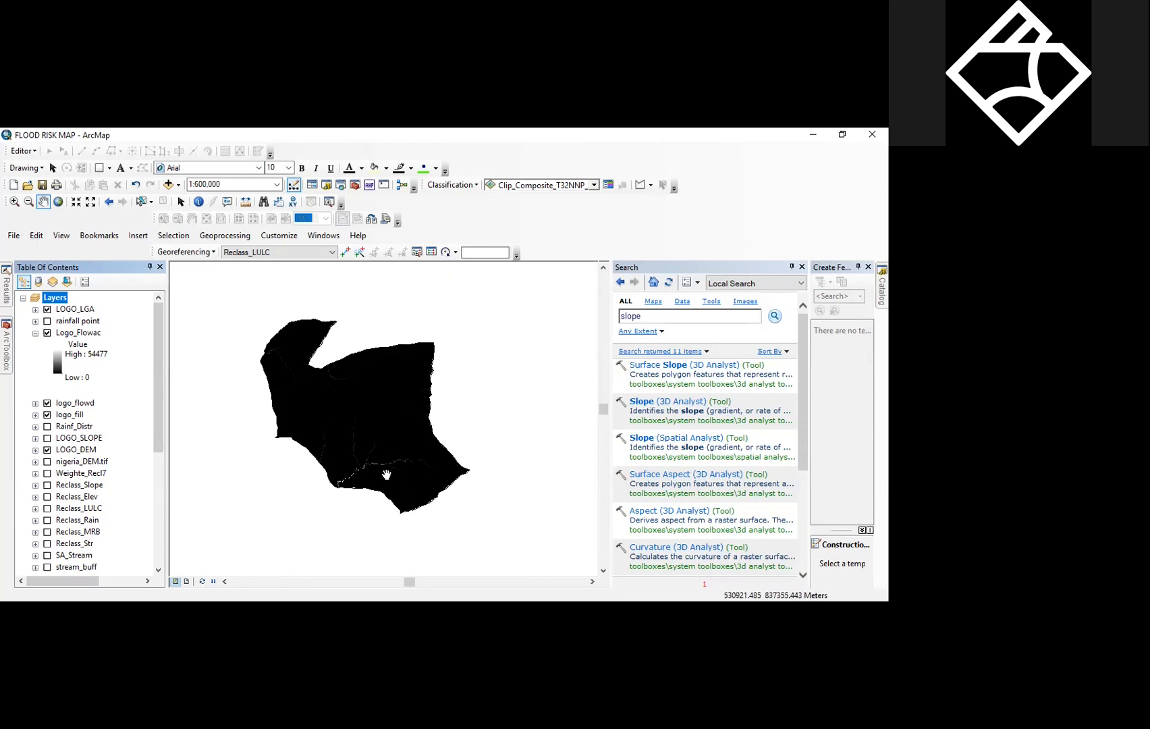
scroll(372, 462, down, 2)
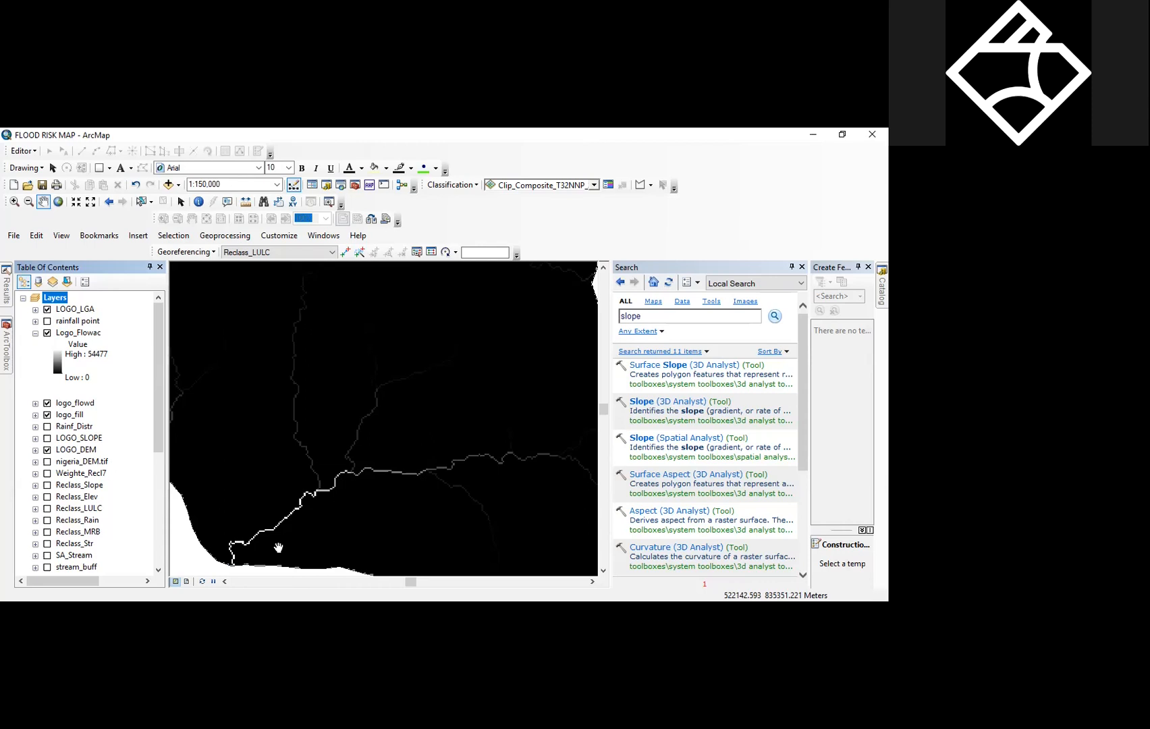
scroll(315, 496, down, 3)
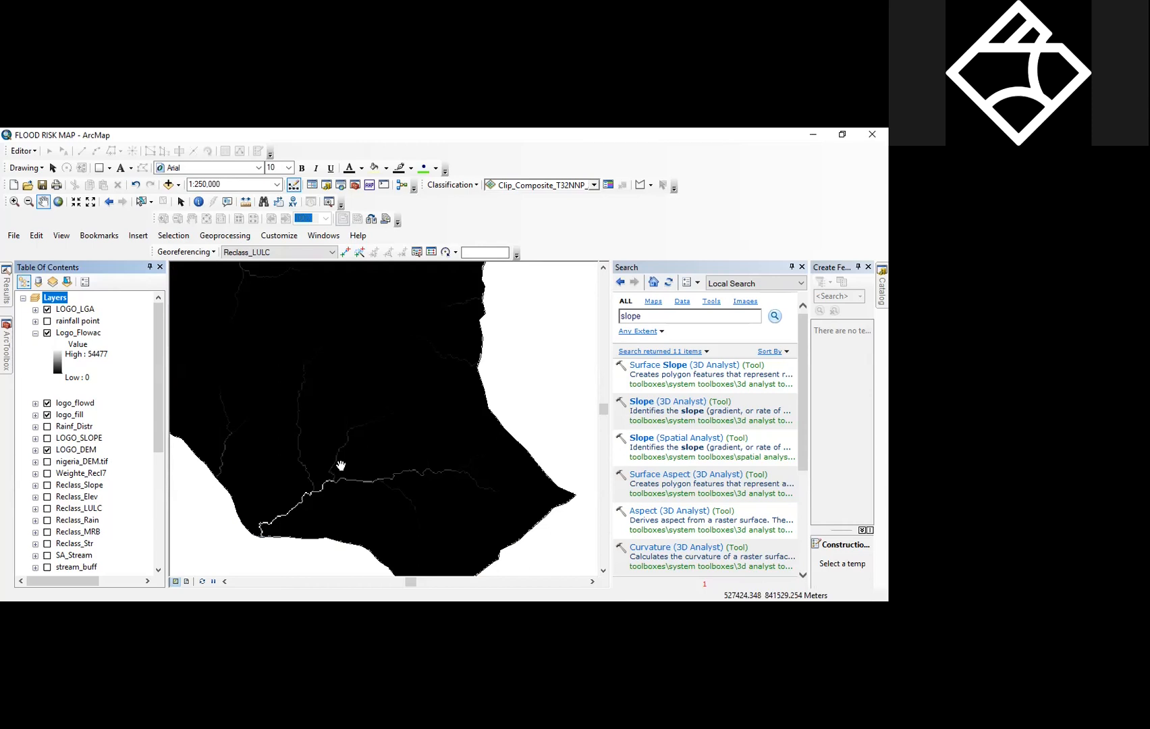
- Search for "raster calculator" and open the Spatial Analyst Raster Calculator, moving its dialog clear of the layer list
double_click(652, 318)
text(ras)
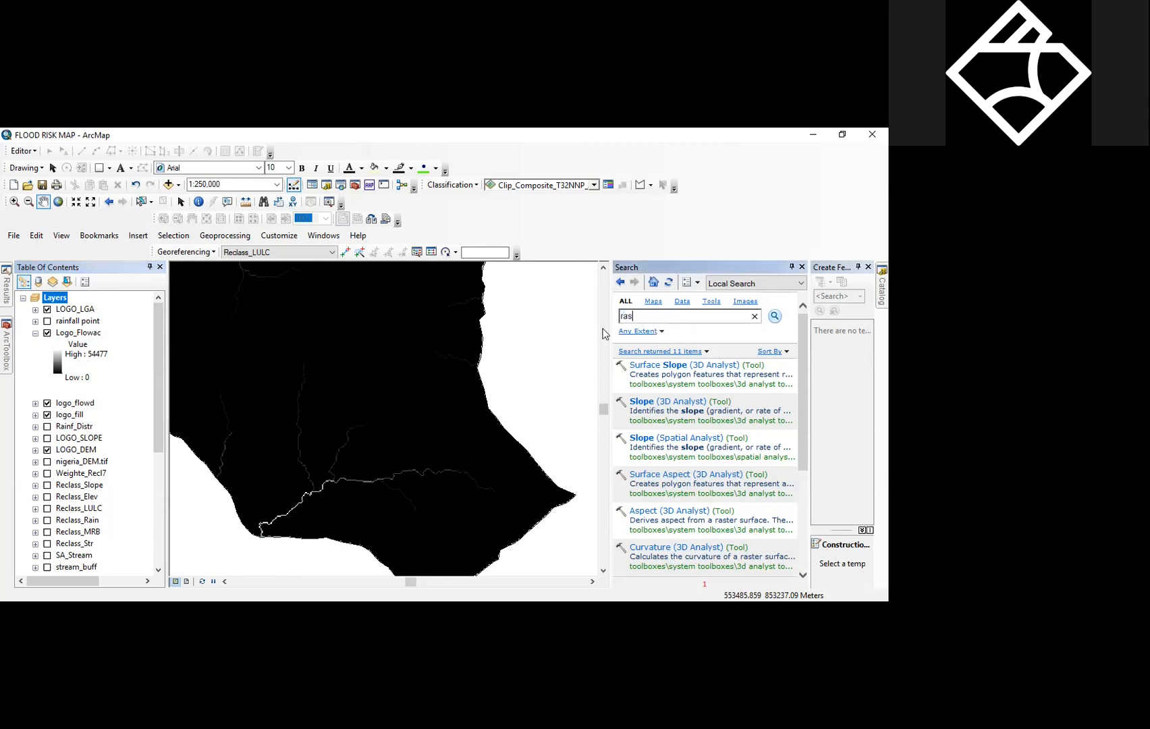
text(ter calculator)
key(Return)
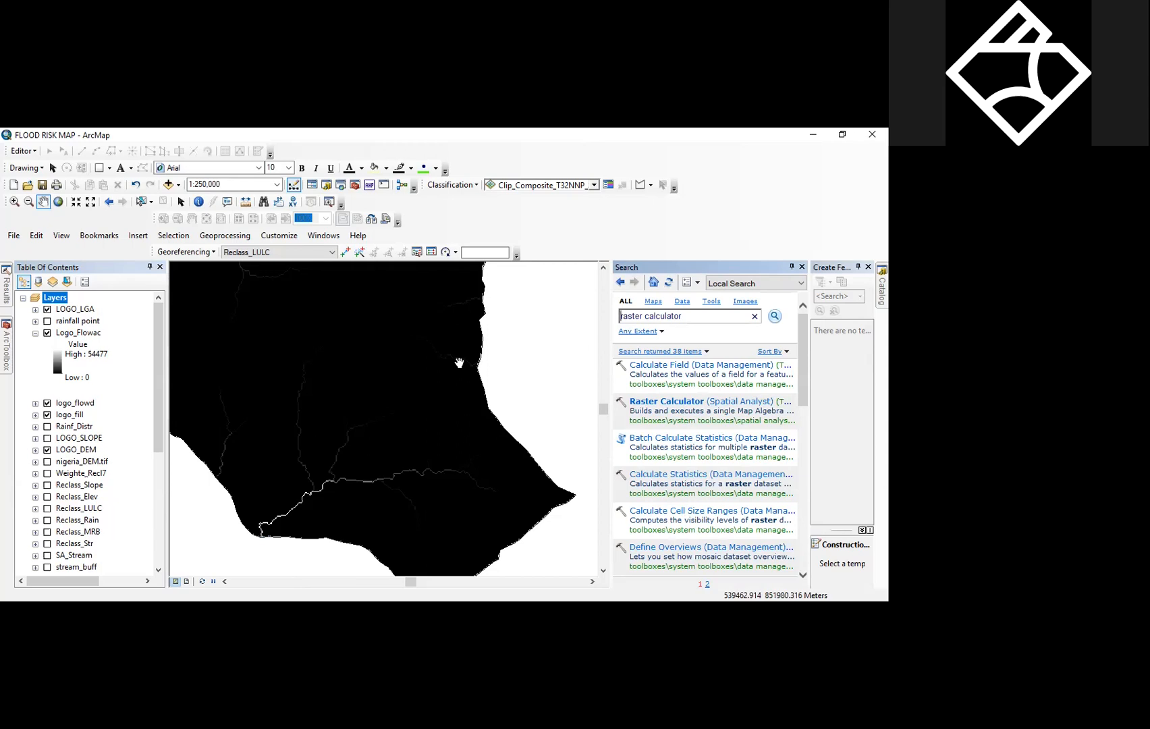
click(653, 402)
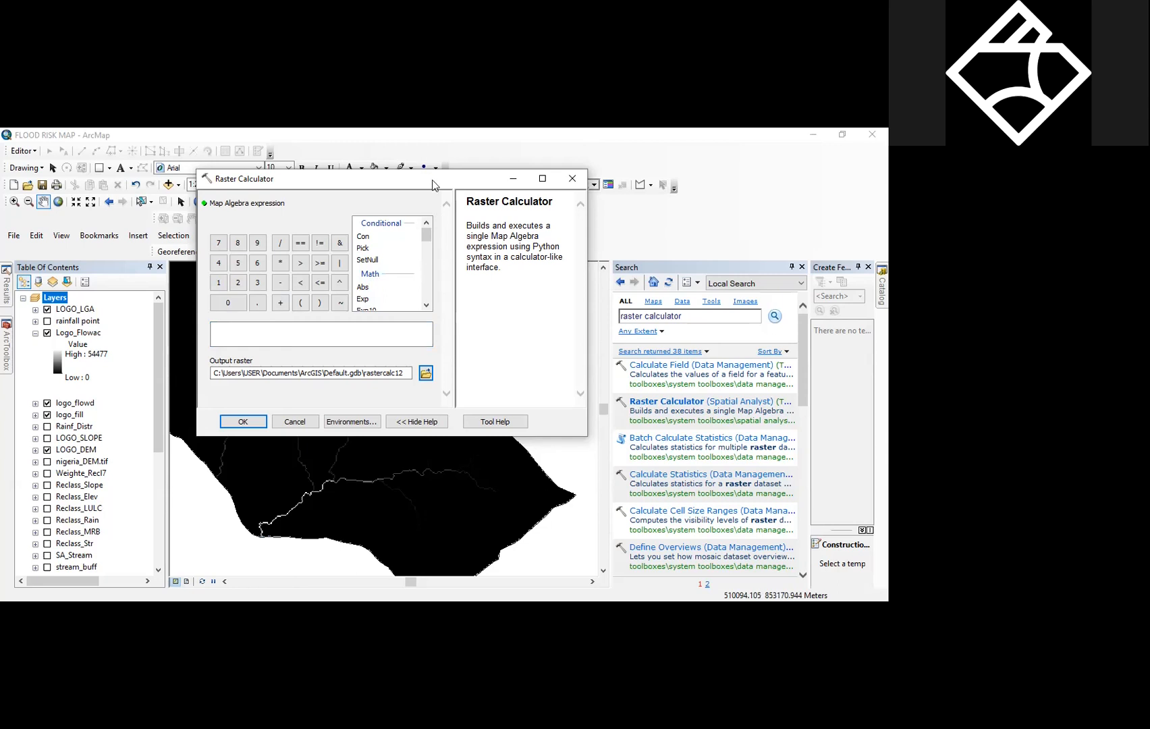
drag(435, 182, 488, 184)
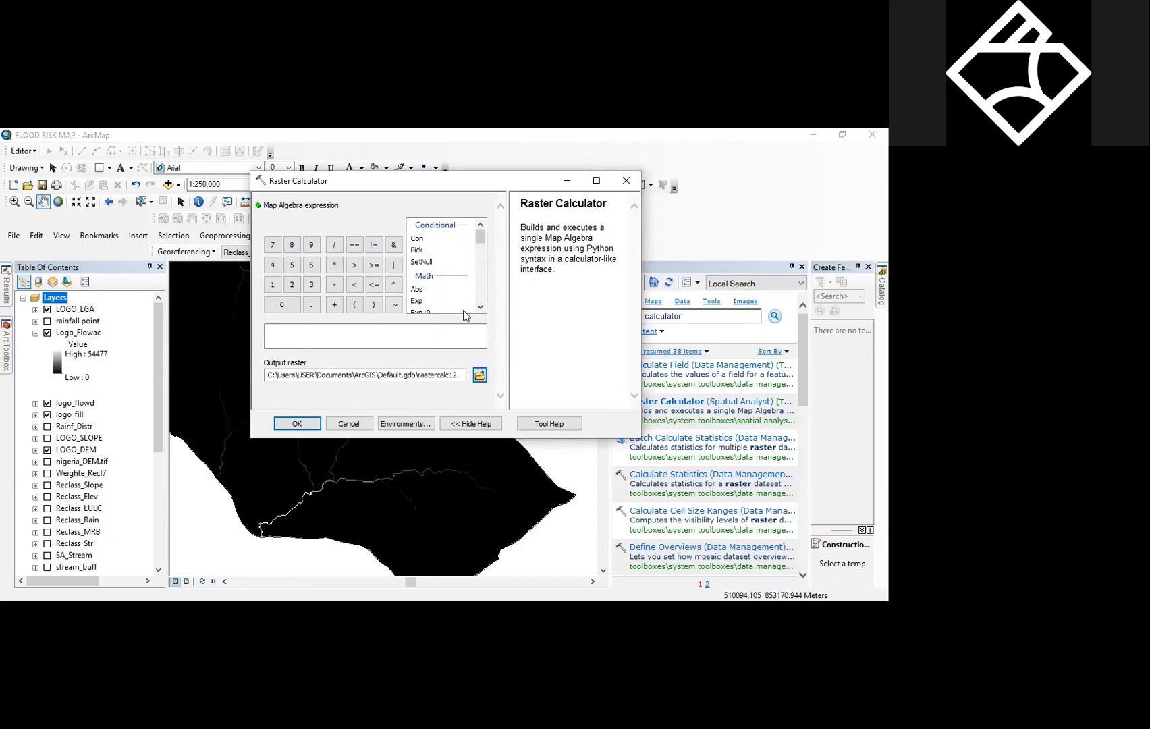
- Build the Raster Calculator expression Log10("Logo_Flowac") from the Log10 function and the flow accumulation layer
click(480, 307)
click(480, 308)
click(480, 308)
click(480, 308)
click(480, 309)
click(480, 309)
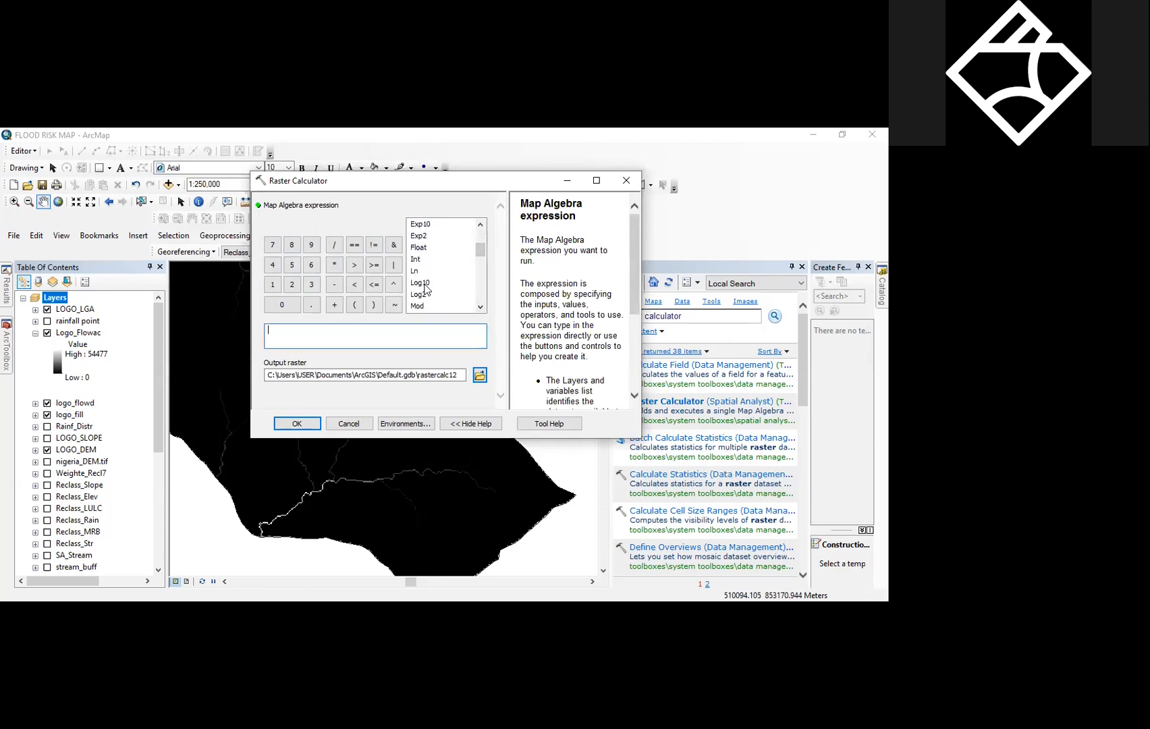
double_click(421, 283)
click(85, 334)
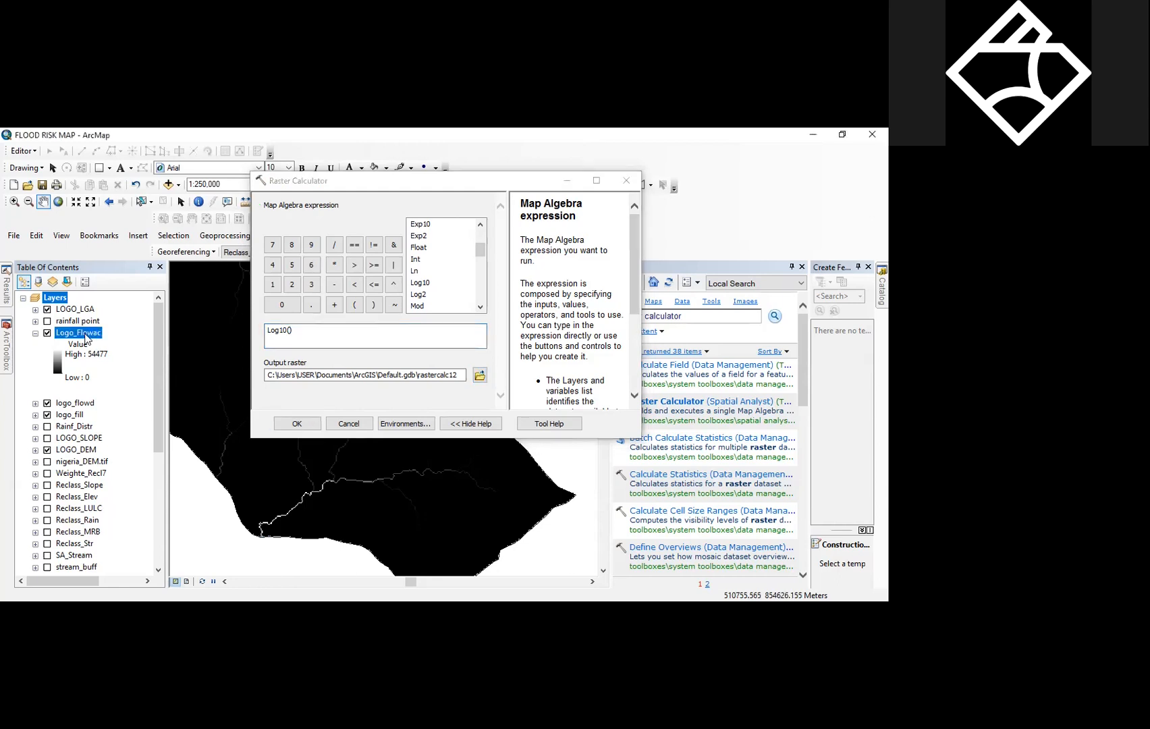
drag(85, 339, 290, 345)
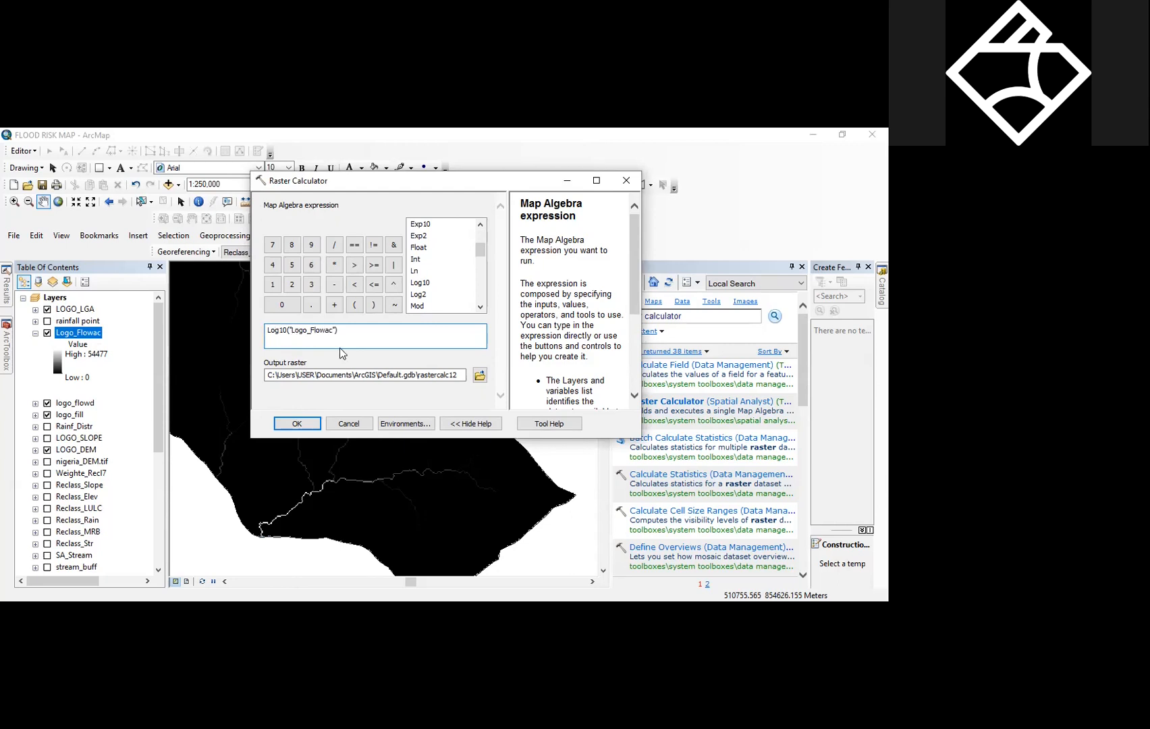
- Name the output raster Logo_Log10 in the GRMI 3 folder and run the Raster Calculator
click(480, 376)
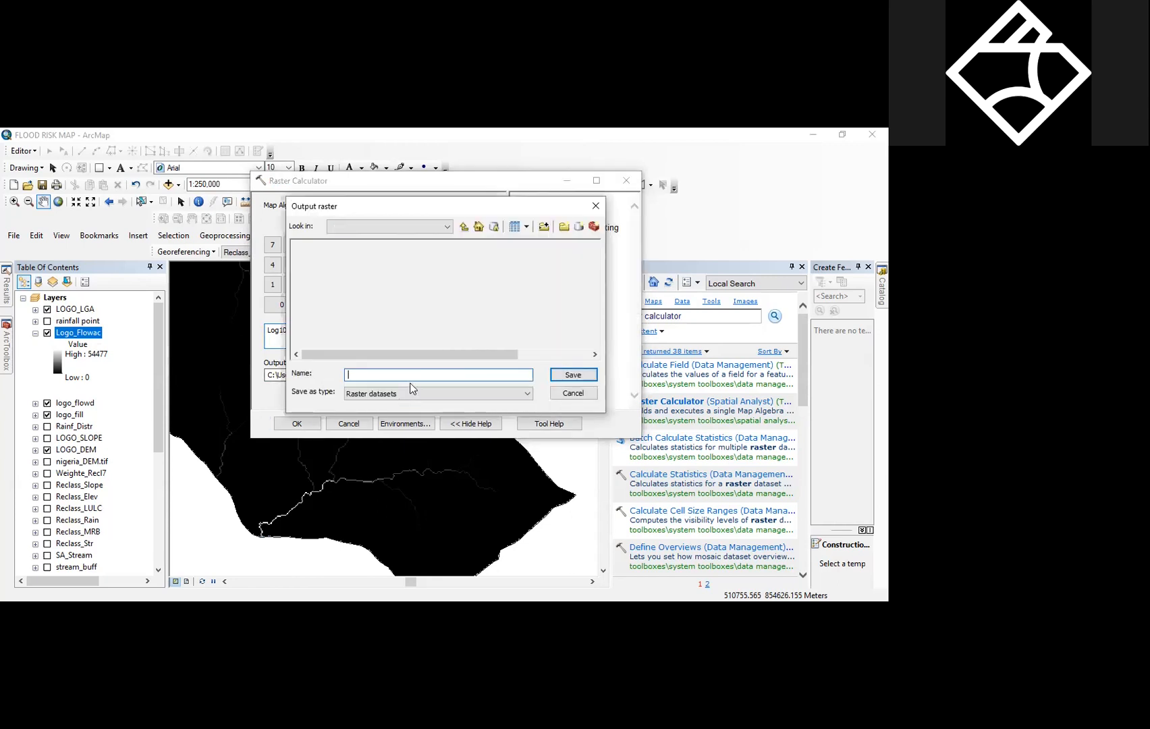
text(LO)
key(BackSpace)
text(ogo_Lo)
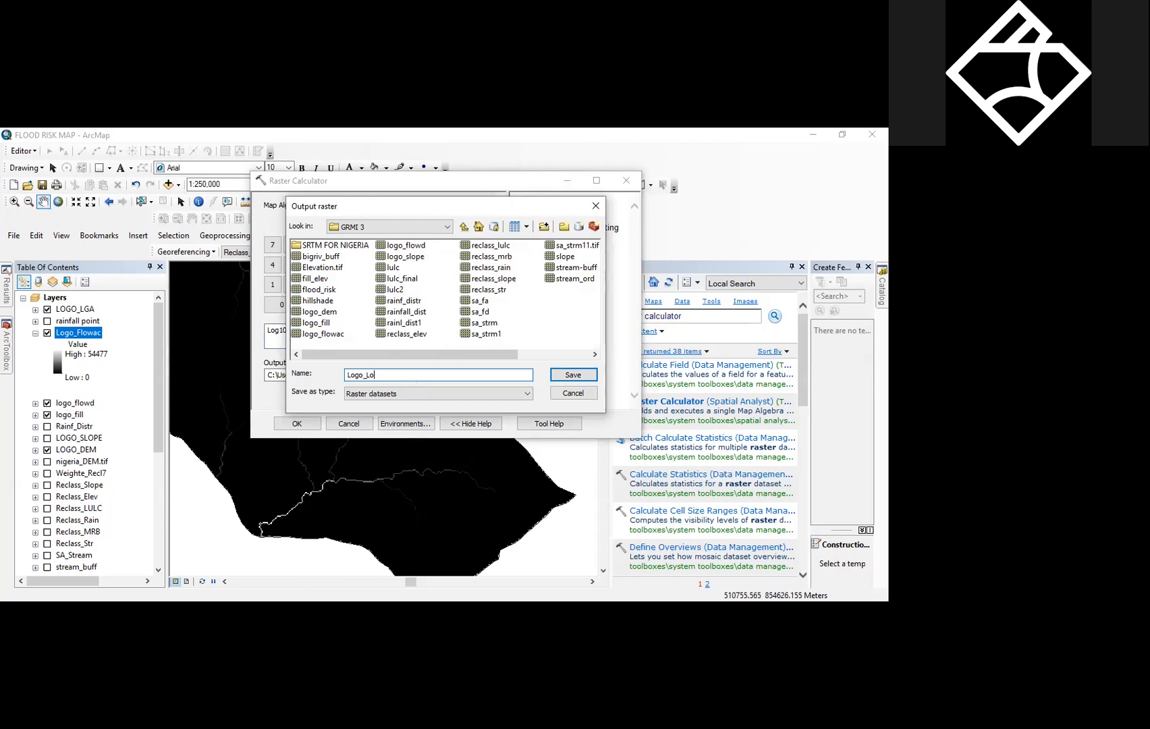
text(g10)
click(572, 375)
click(297, 423)
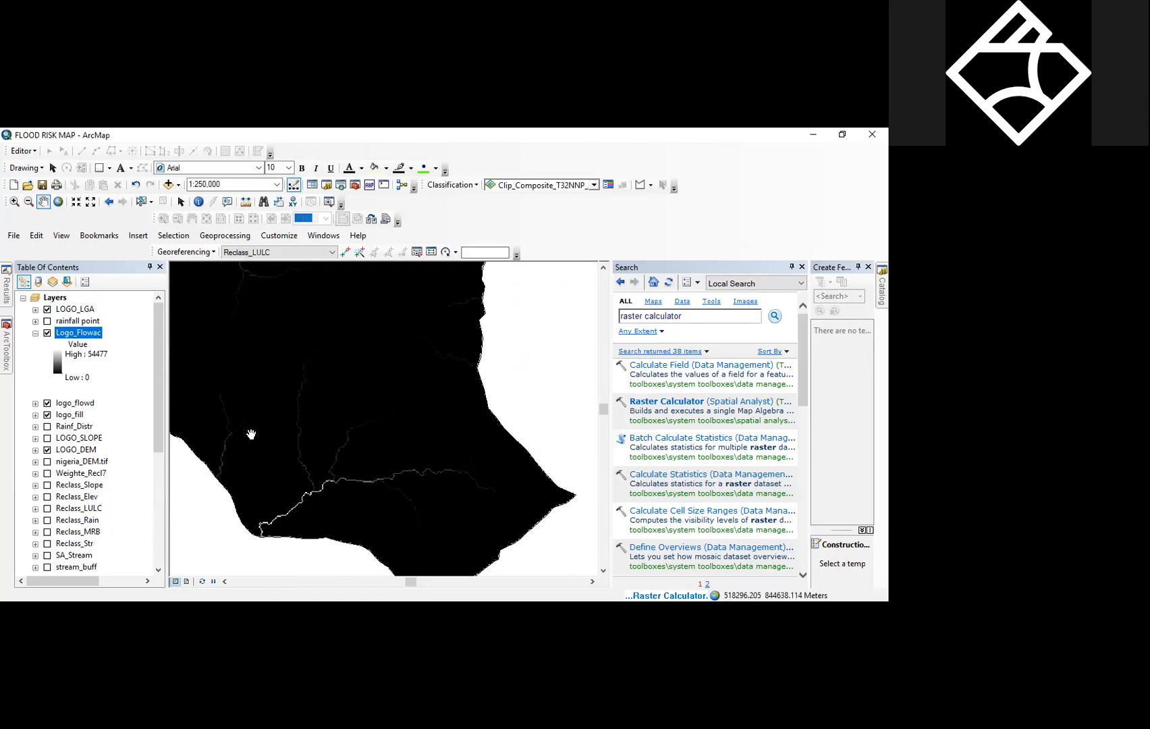
click(33, 334)
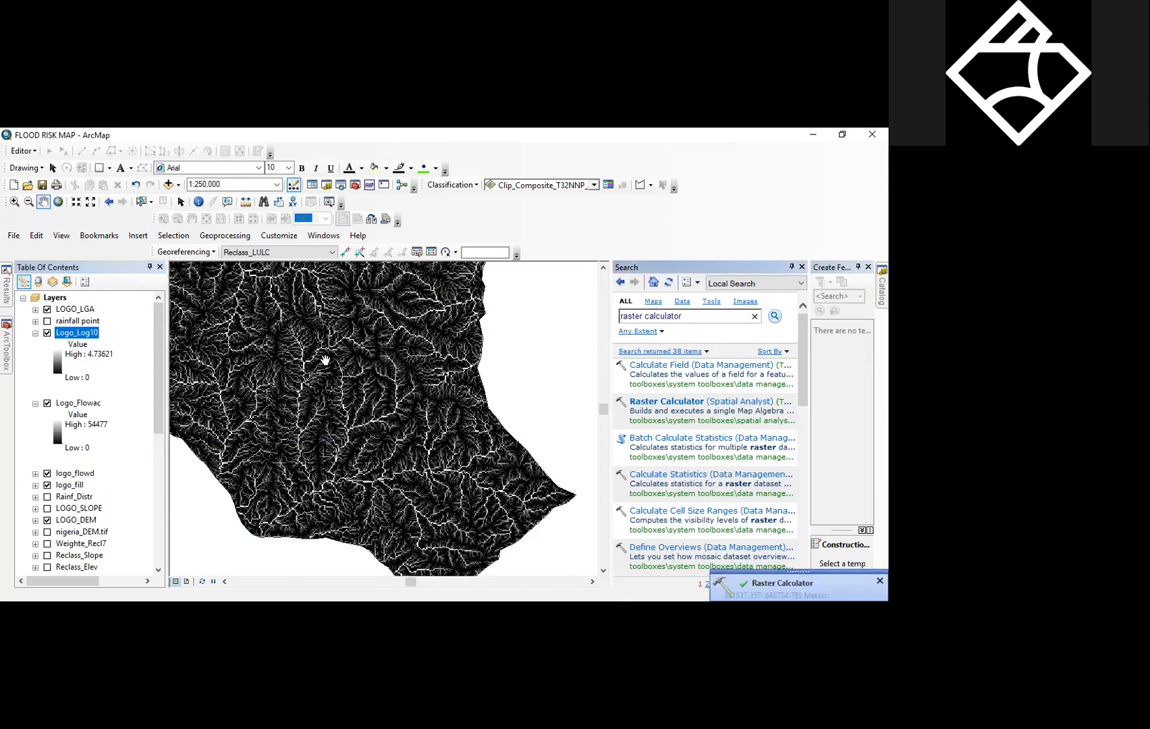
- Hide the Logo_Flowac, logo_flowd, logo_fill and LOGO_DEM layers beneath the Logo_Log10 raster
click(47, 403)
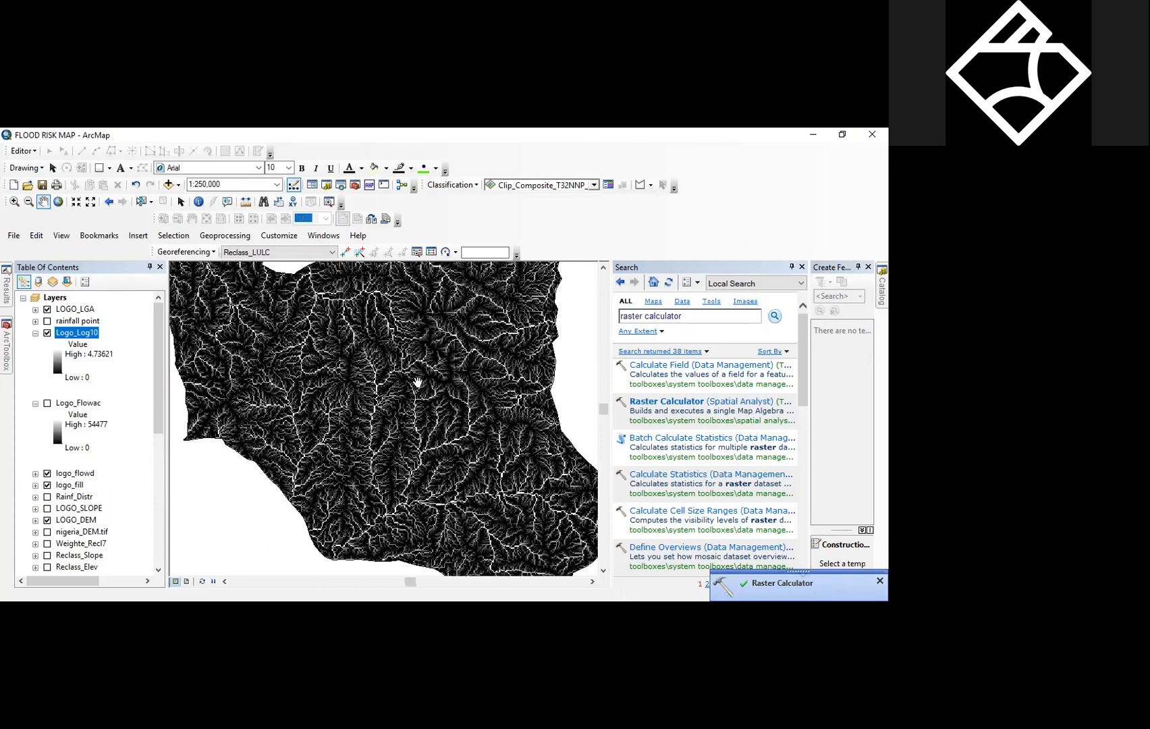
scroll(420, 389, down, 1)
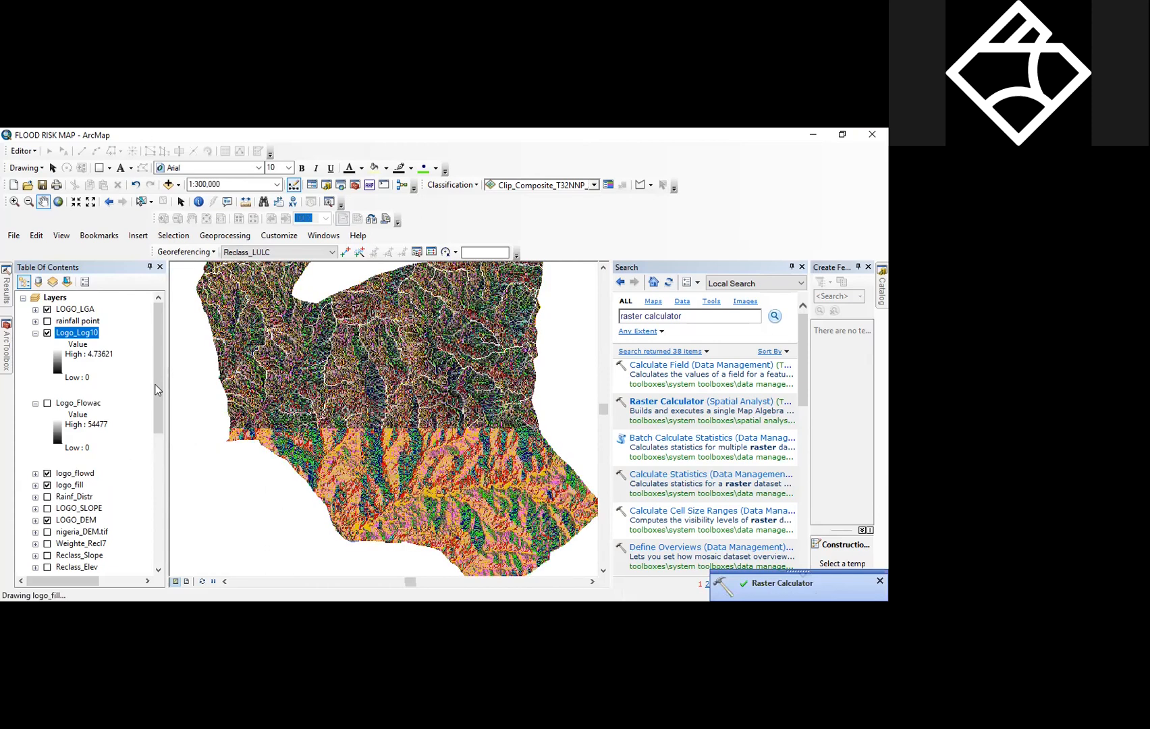
click(47, 473)
scroll(47, 471, down, 1)
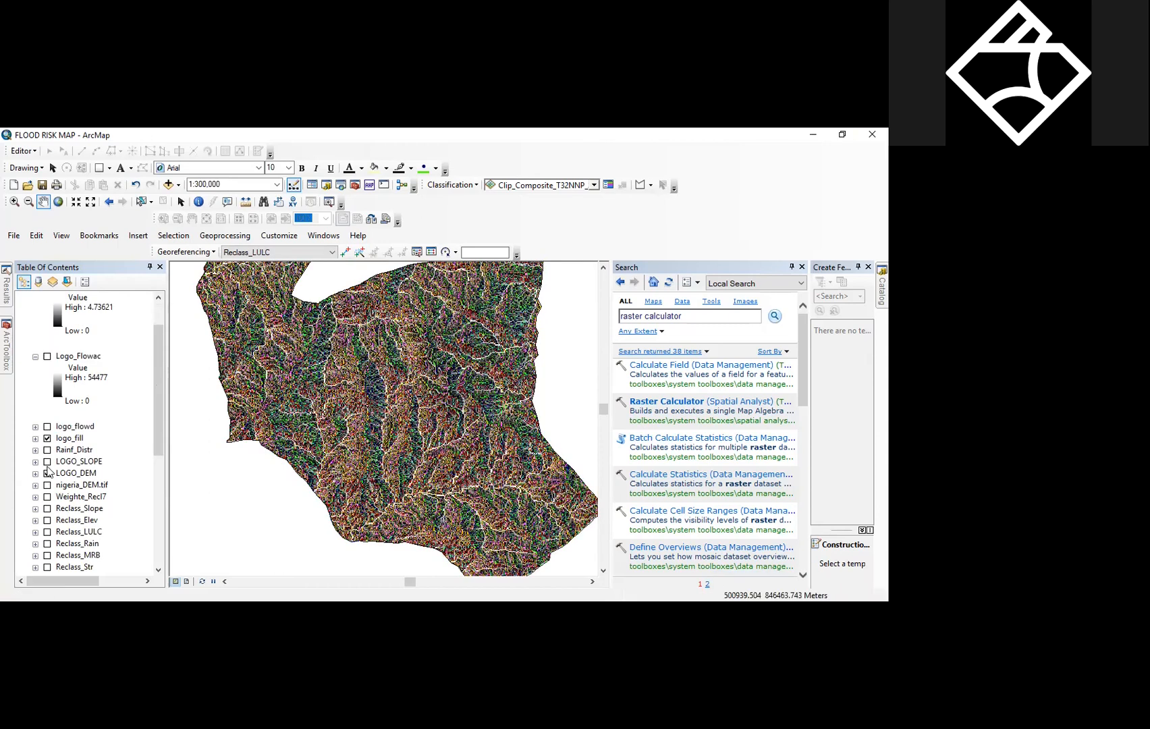
click(47, 439)
click(47, 473)
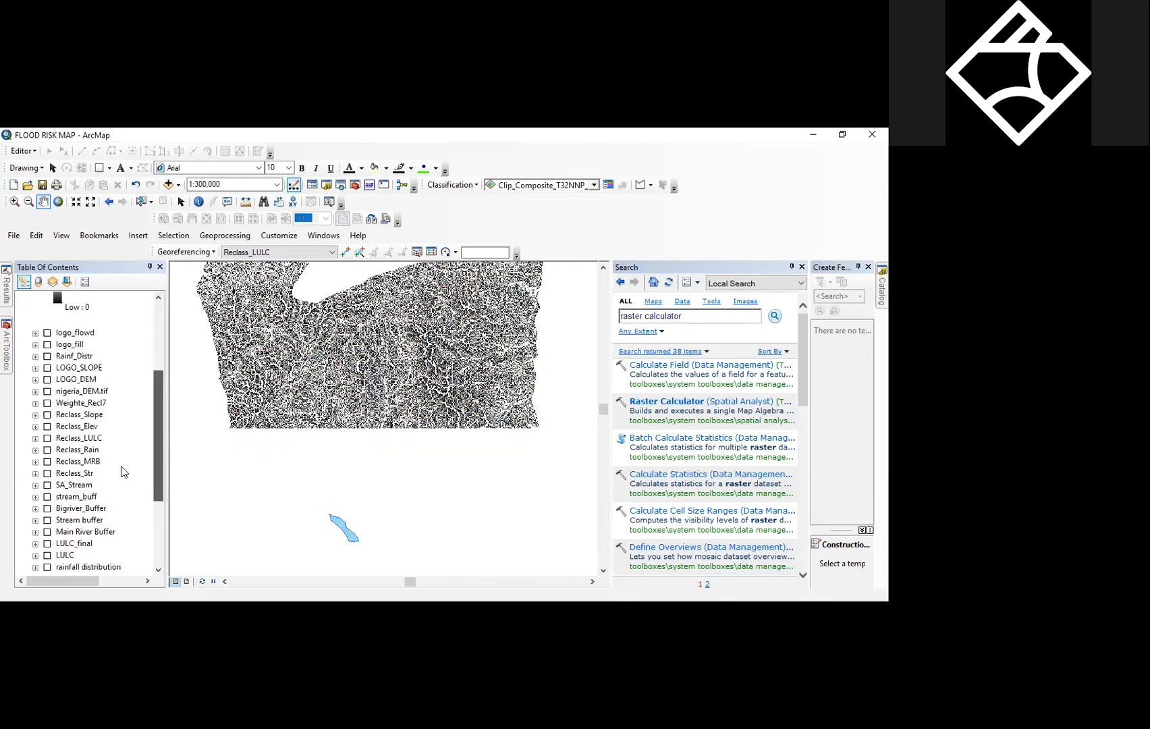
scroll(120, 470, down, 6)
scroll(162, 405, up, 6)
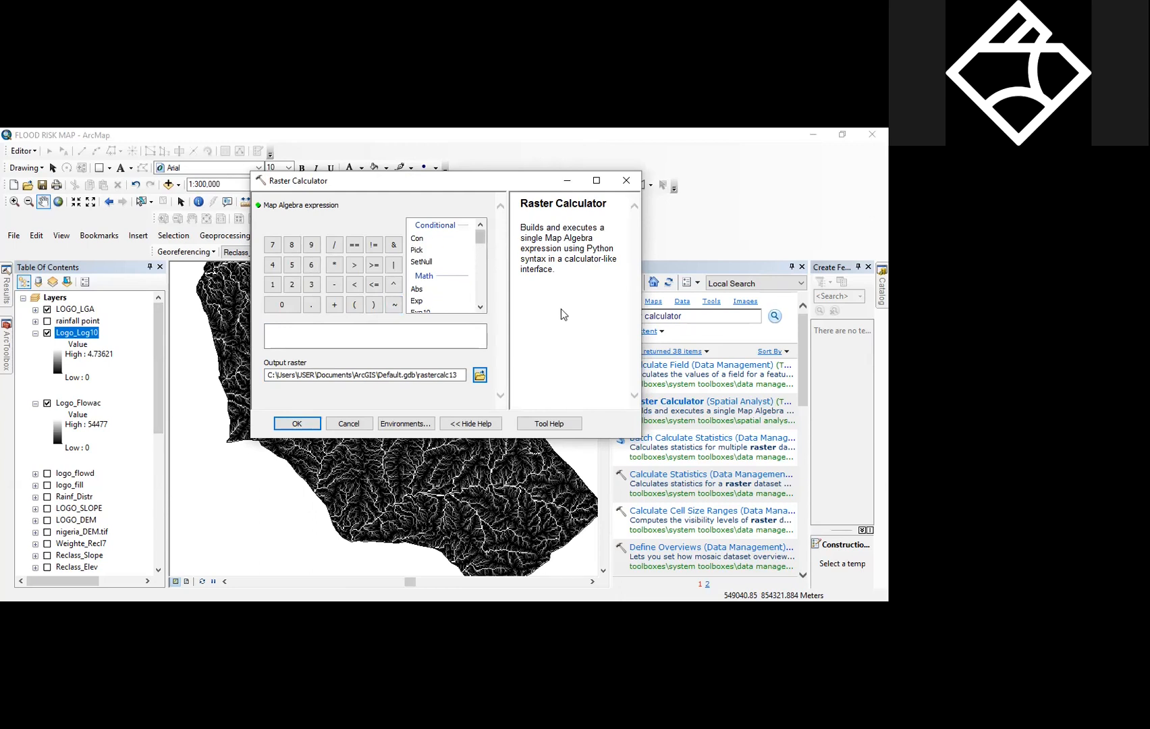
- Build the conditional expression Con("Logo_Log10" >= 2,"Logo_Log10") in the Raster Calculator
double_click(417, 239)
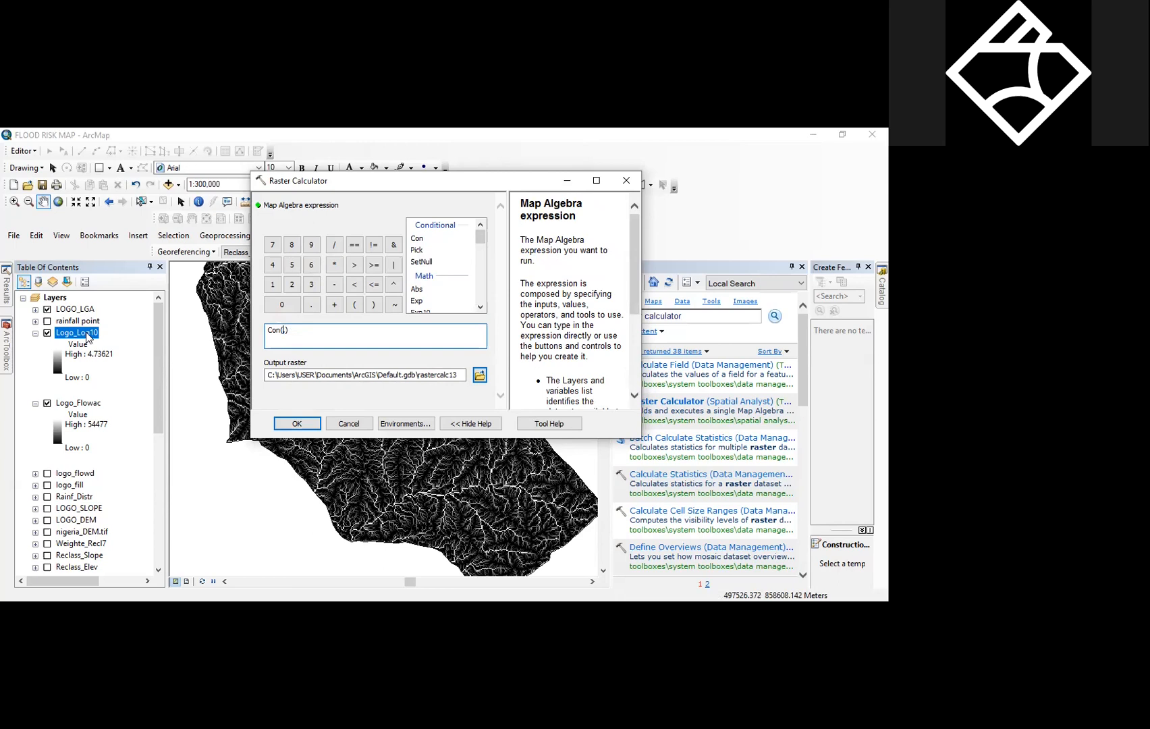
drag(86, 333, 282, 346)
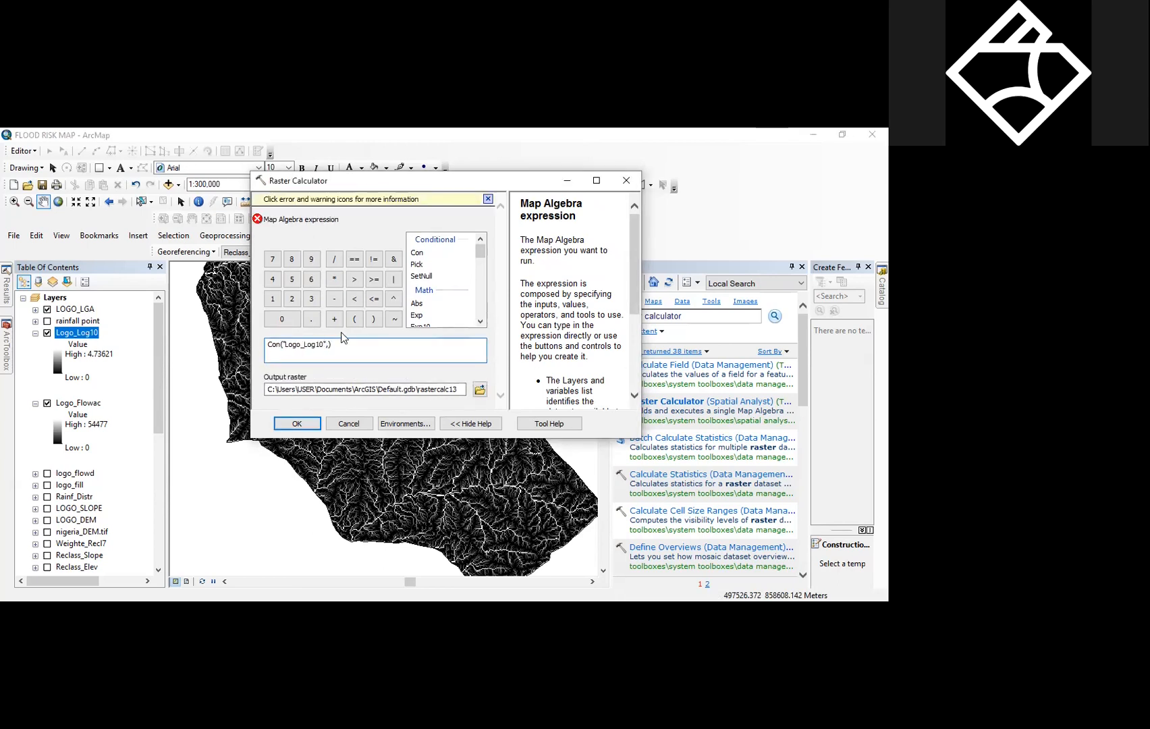
click(375, 282)
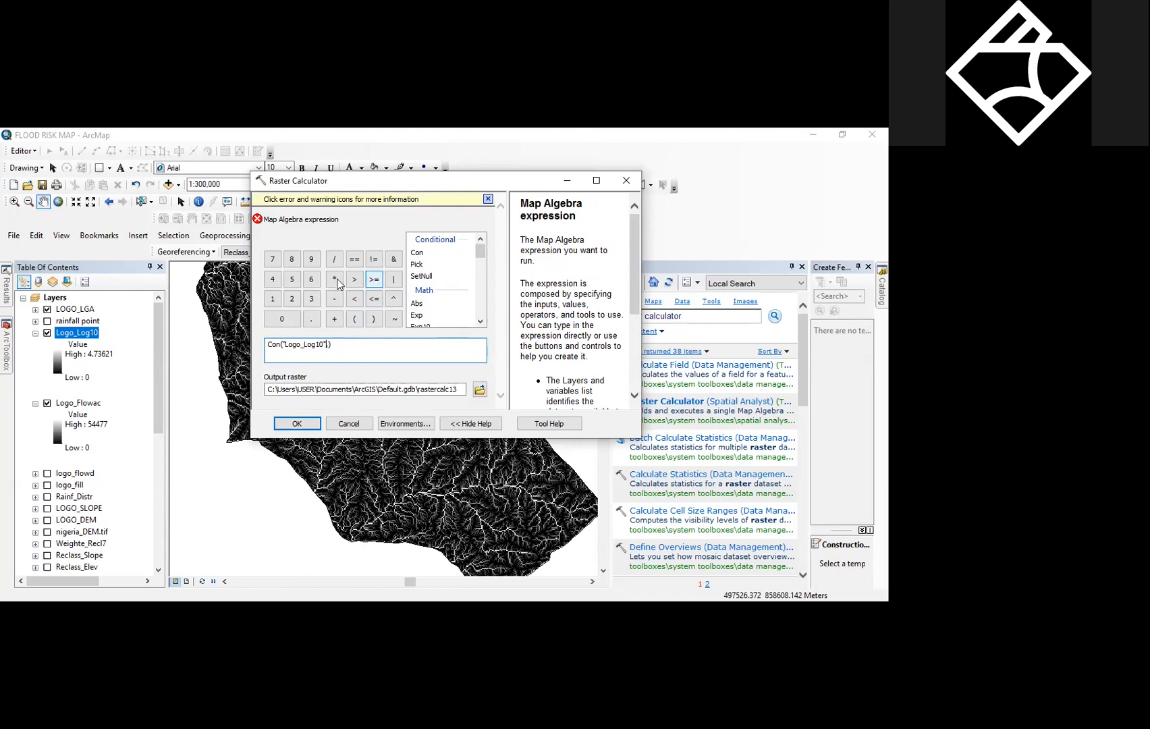
click(292, 301)
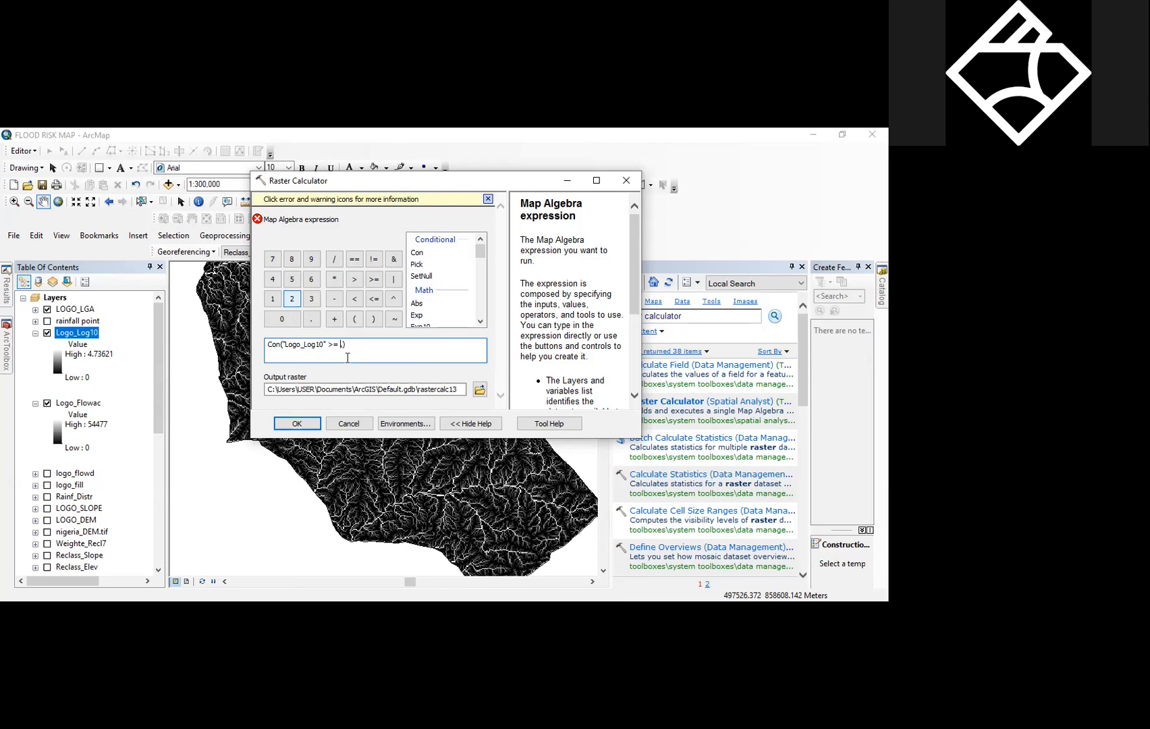
click(347, 347)
drag(74, 335, 345, 342)
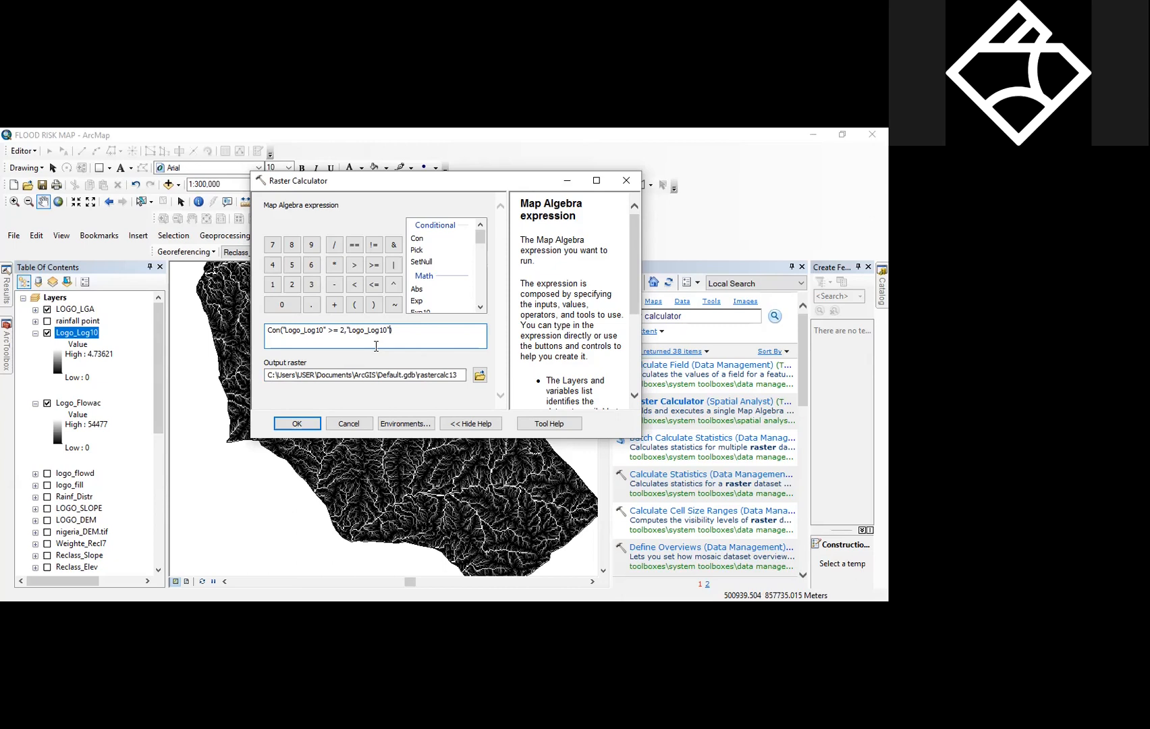
- Save the conditional output raster as Logo_con in the GRMI 3 folder and run the calculation
click(480, 376)
text(Logo-)
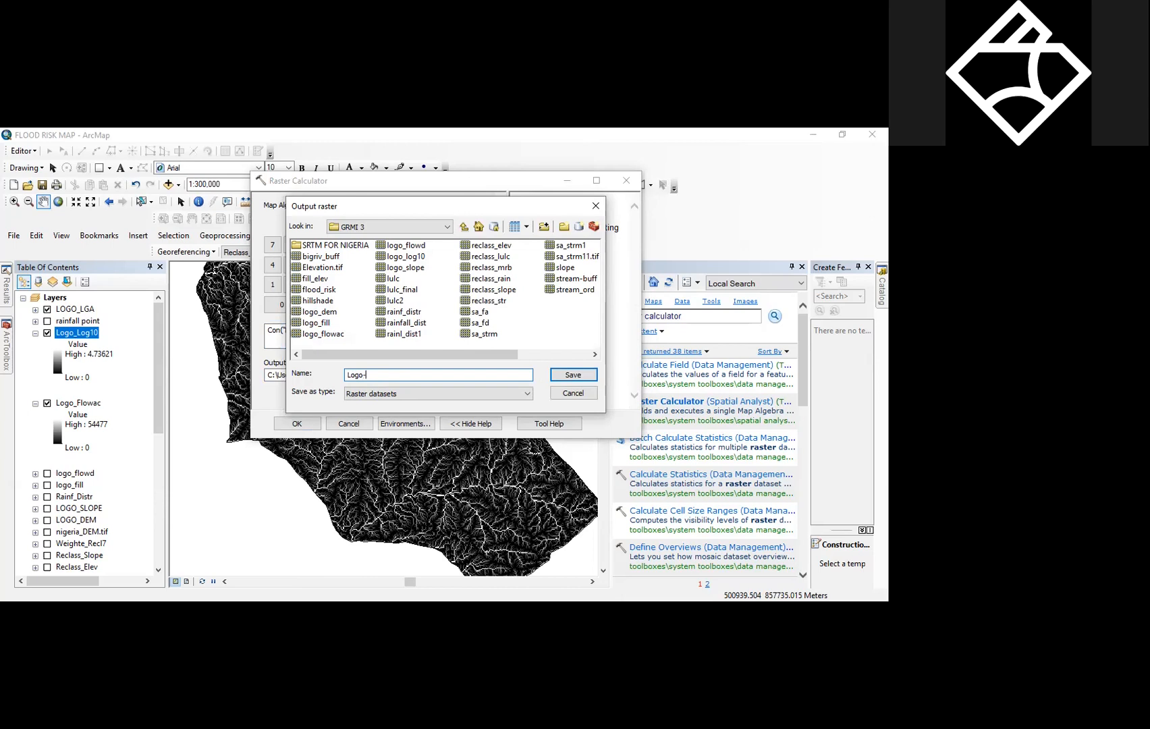
key(BackSpace)
text(con)
click(559, 375)
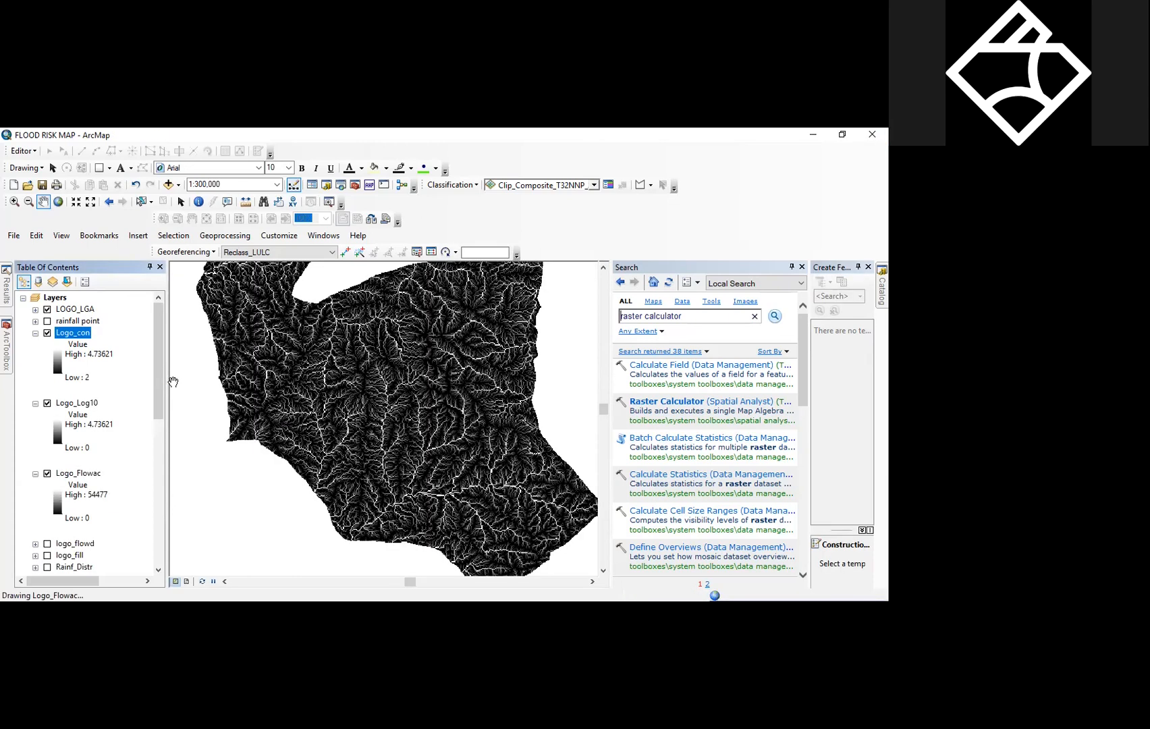
- Hide the Logo_Log10 and Logo_Flowac layers and apply a light-to-dark blue color ramp to Logo_con
click(48, 402)
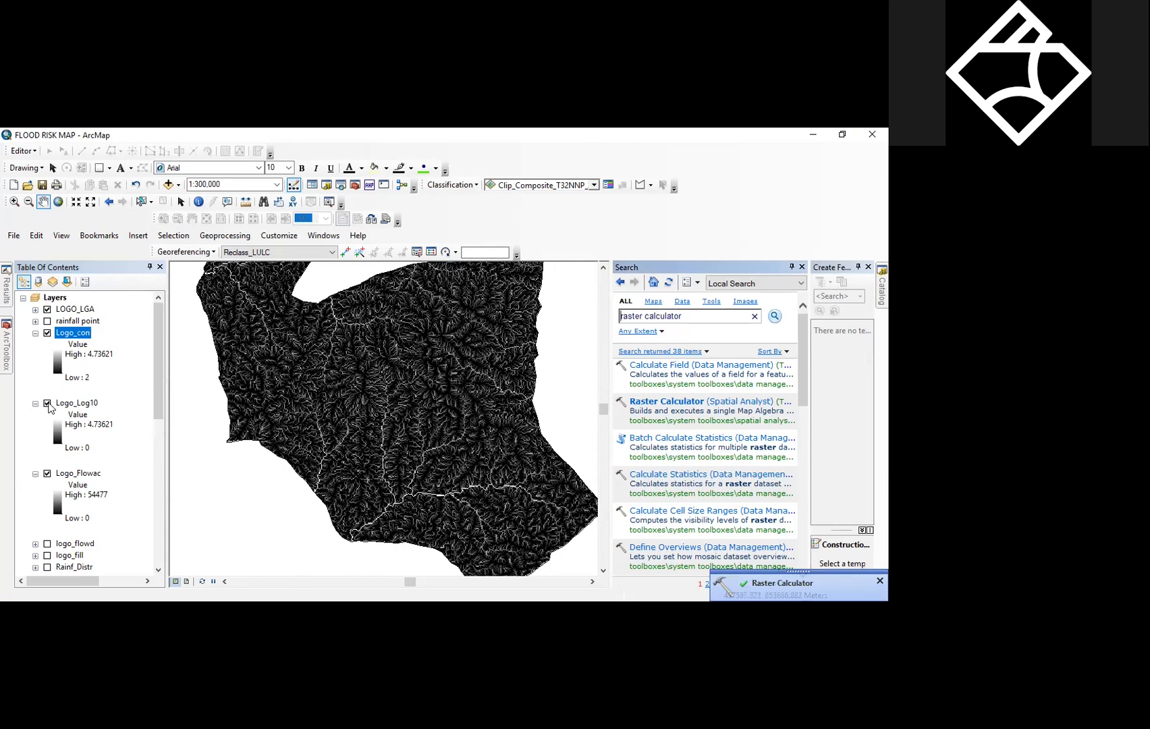
click(47, 475)
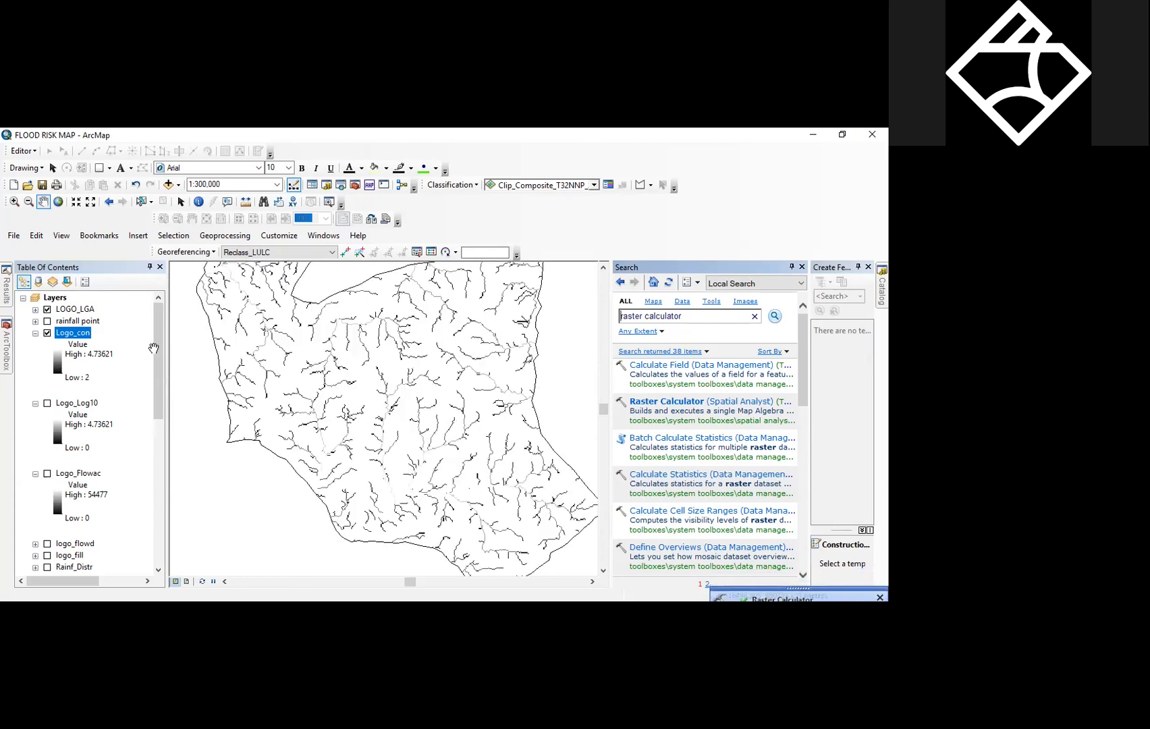
right_click(64, 333)
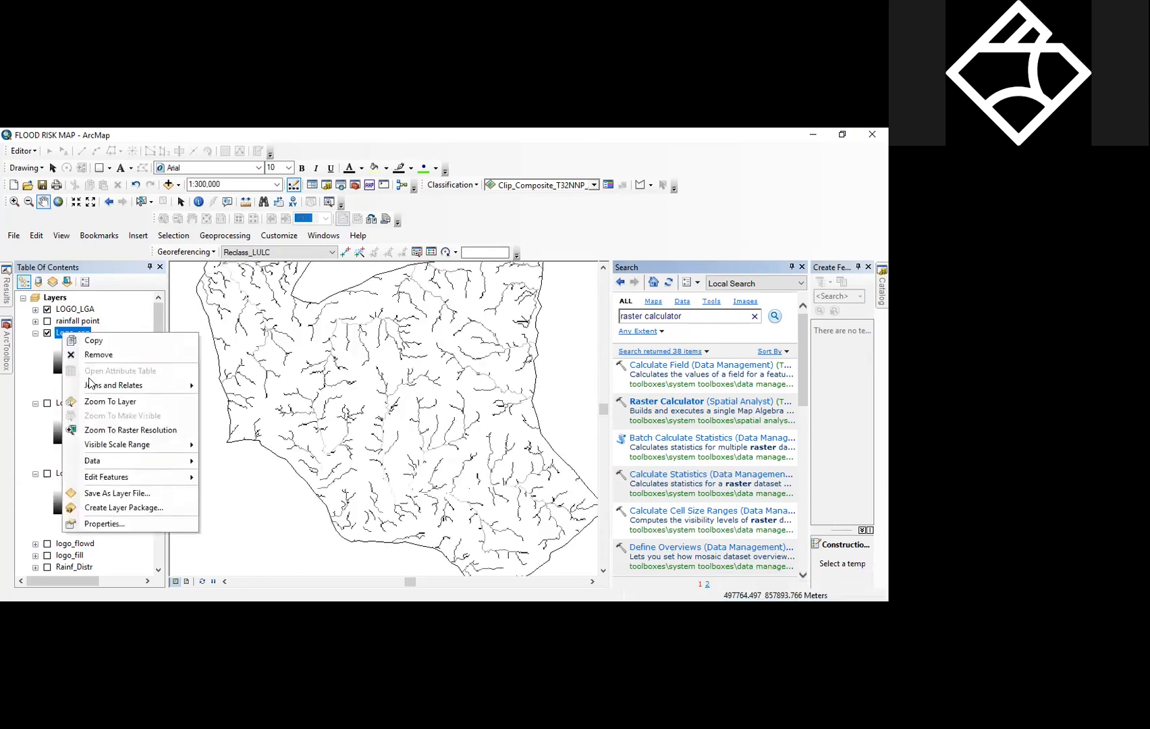
click(128, 524)
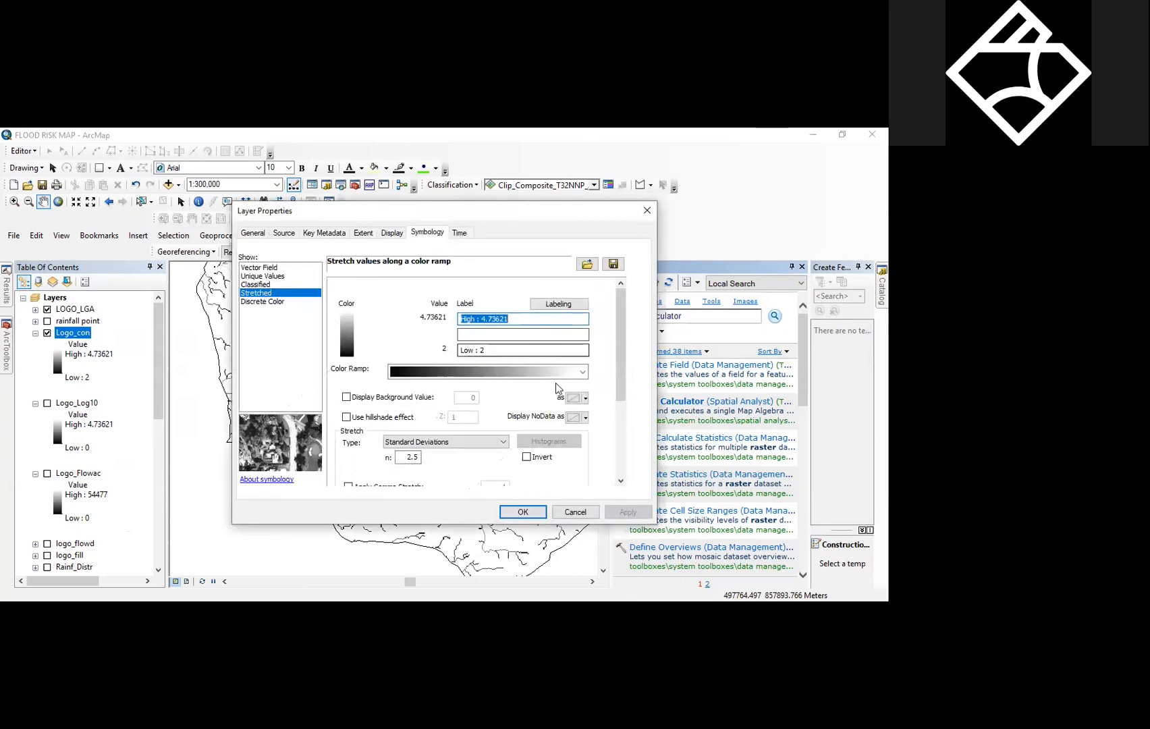
click(566, 371)
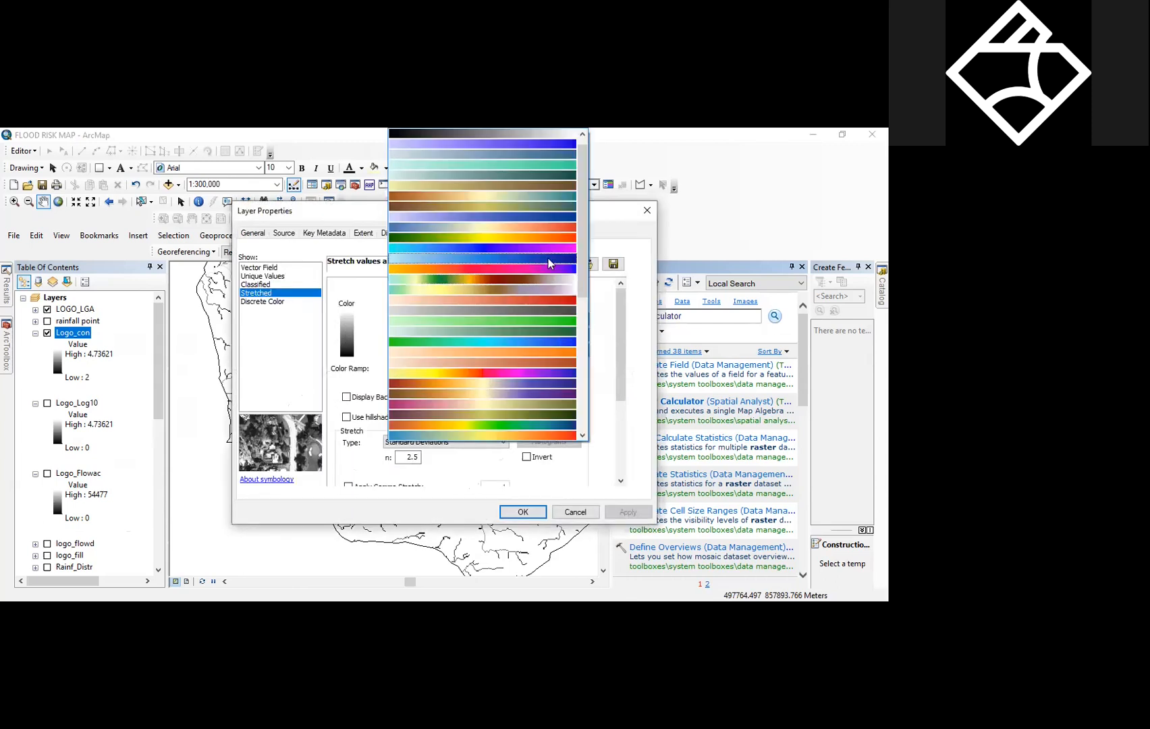
click(548, 257)
click(628, 513)
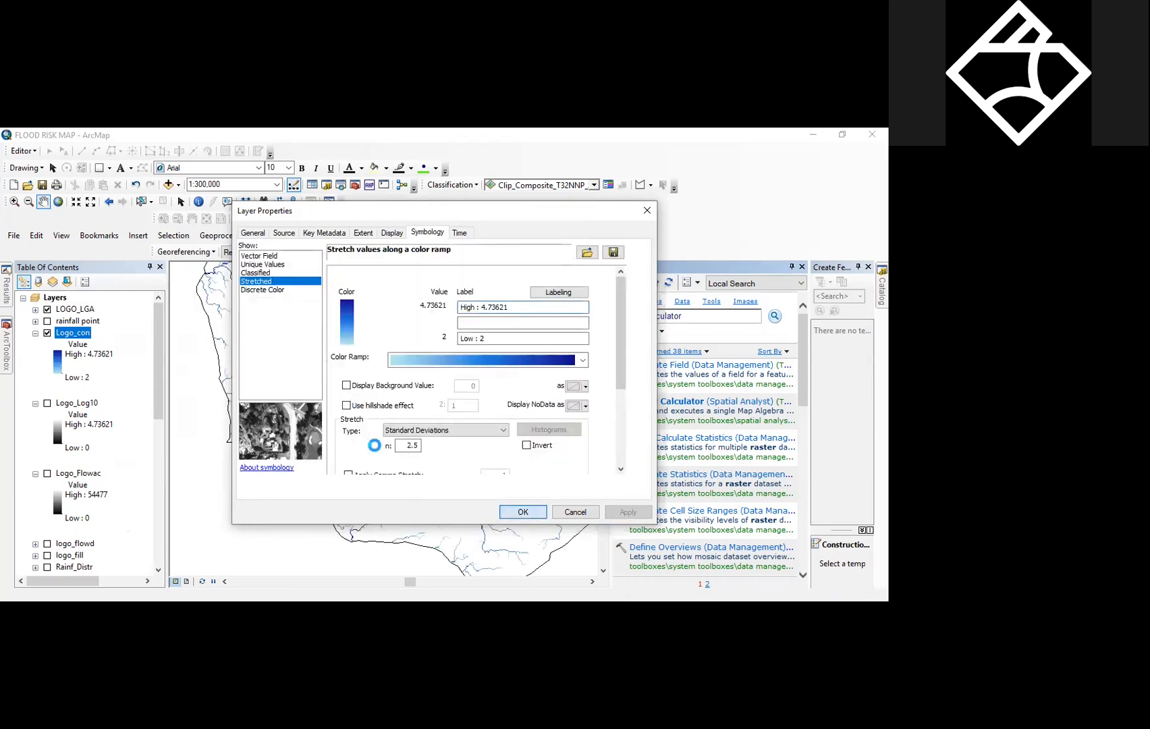
key(Return)
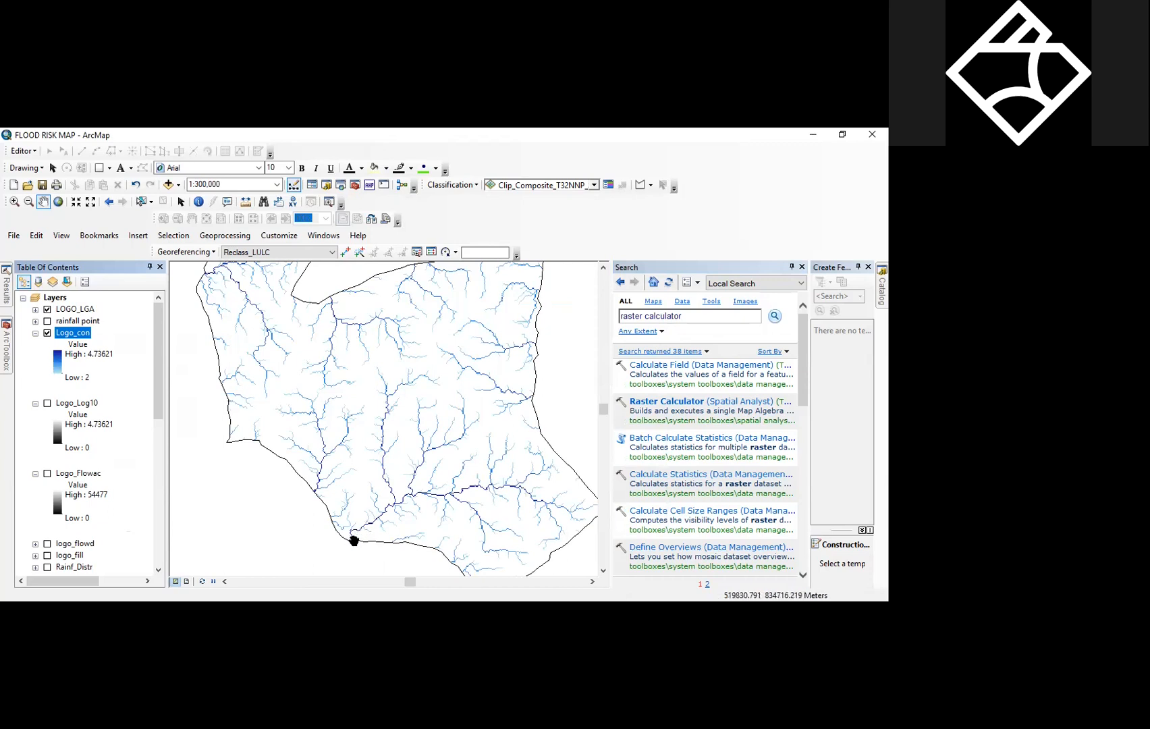
- Open the Stream Order tool from the Spatial Analyst Hydrology toolset and move its dialog clear of the layer list
scroll(401, 511, up, 3)
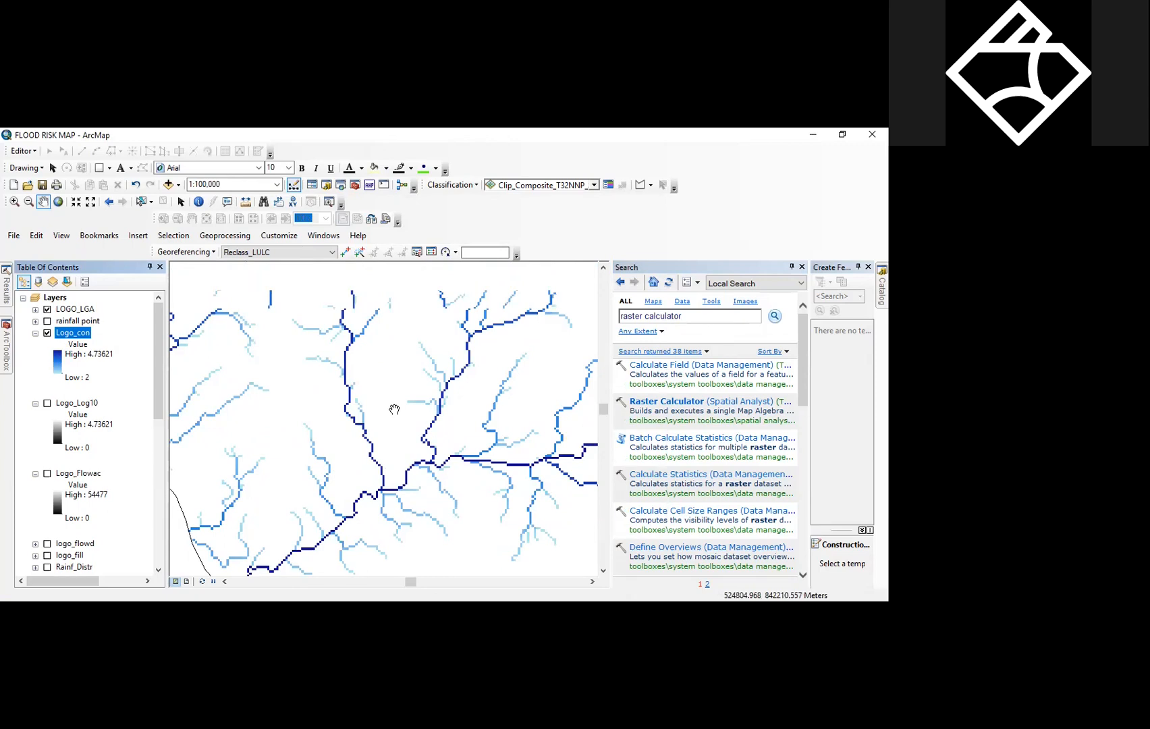
scroll(385, 406, up, 5)
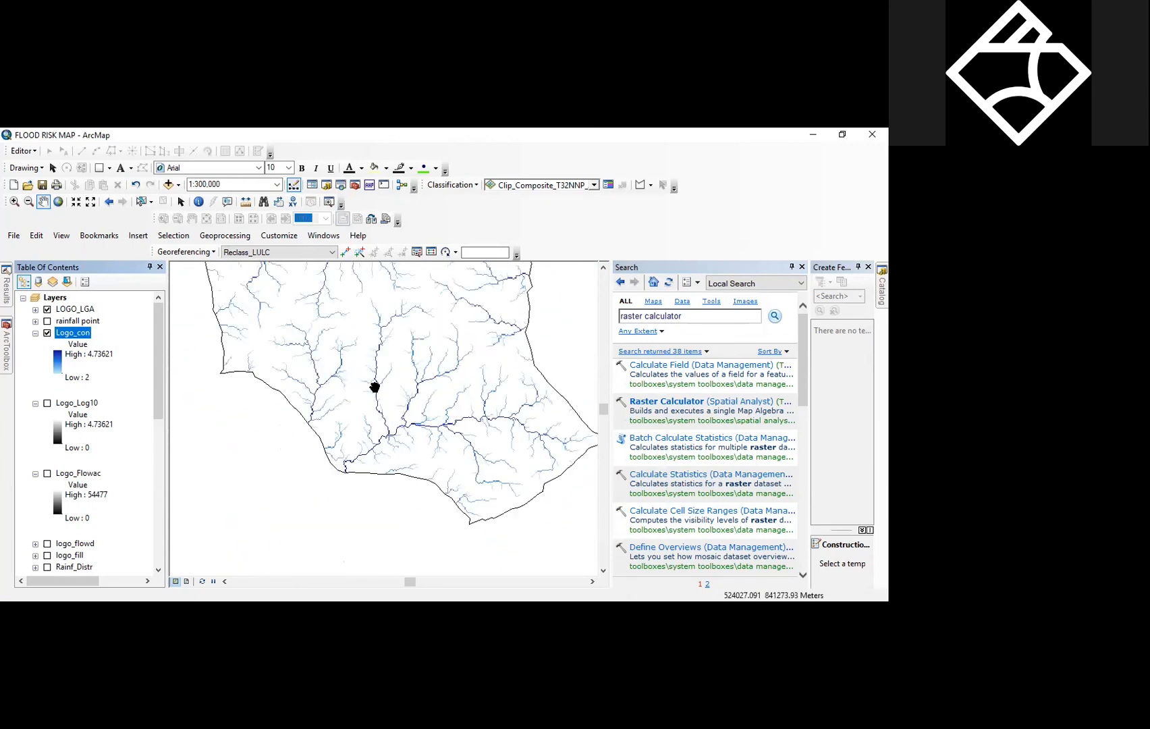
drag(387, 420, 401, 445)
scroll(401, 442, up, 1)
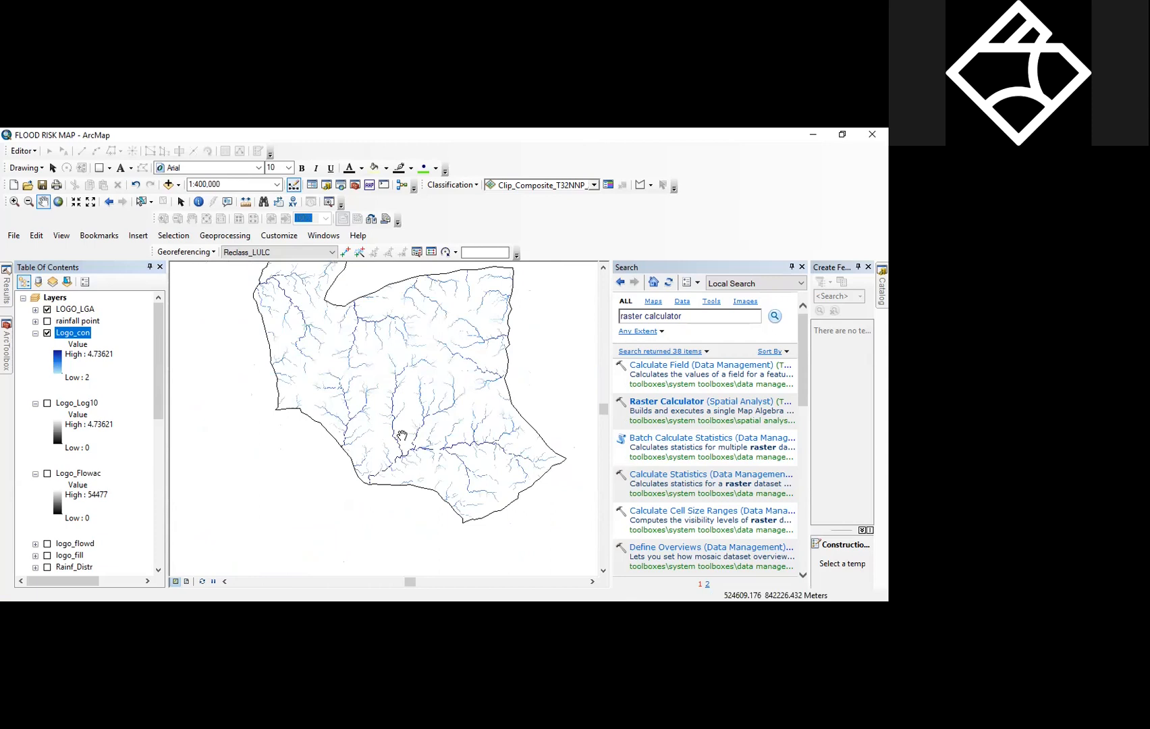
scroll(401, 435, up, 1)
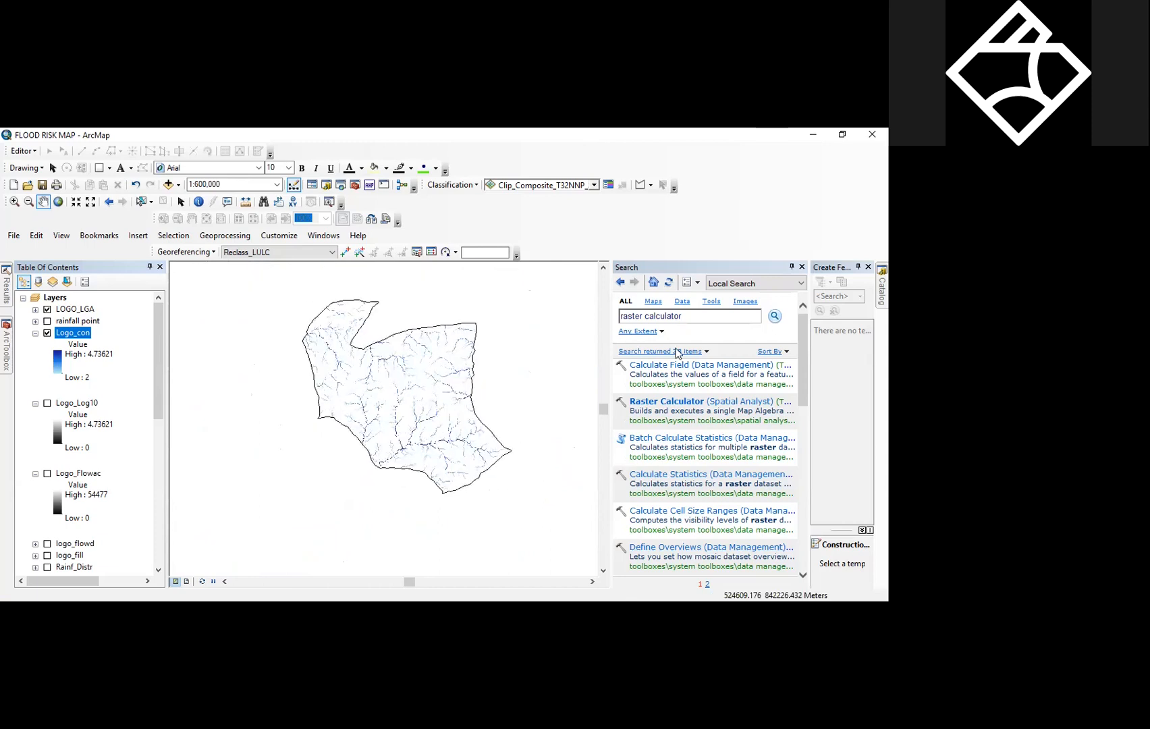
click(7, 345)
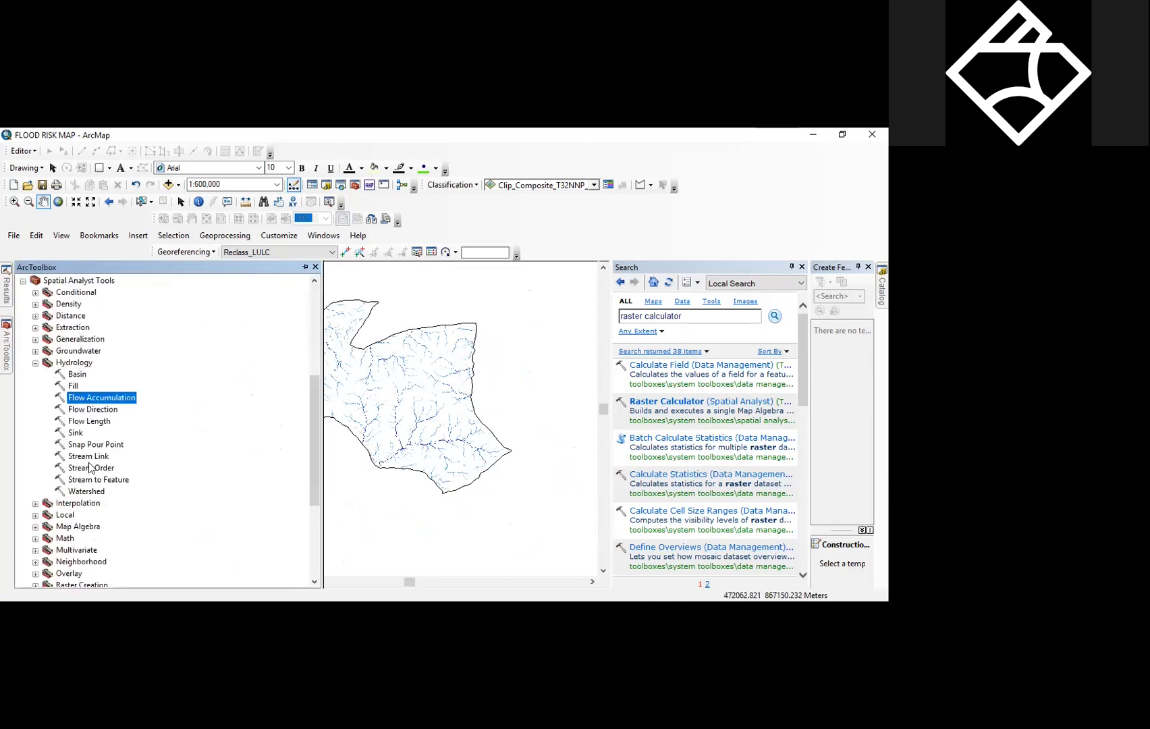
click(91, 469)
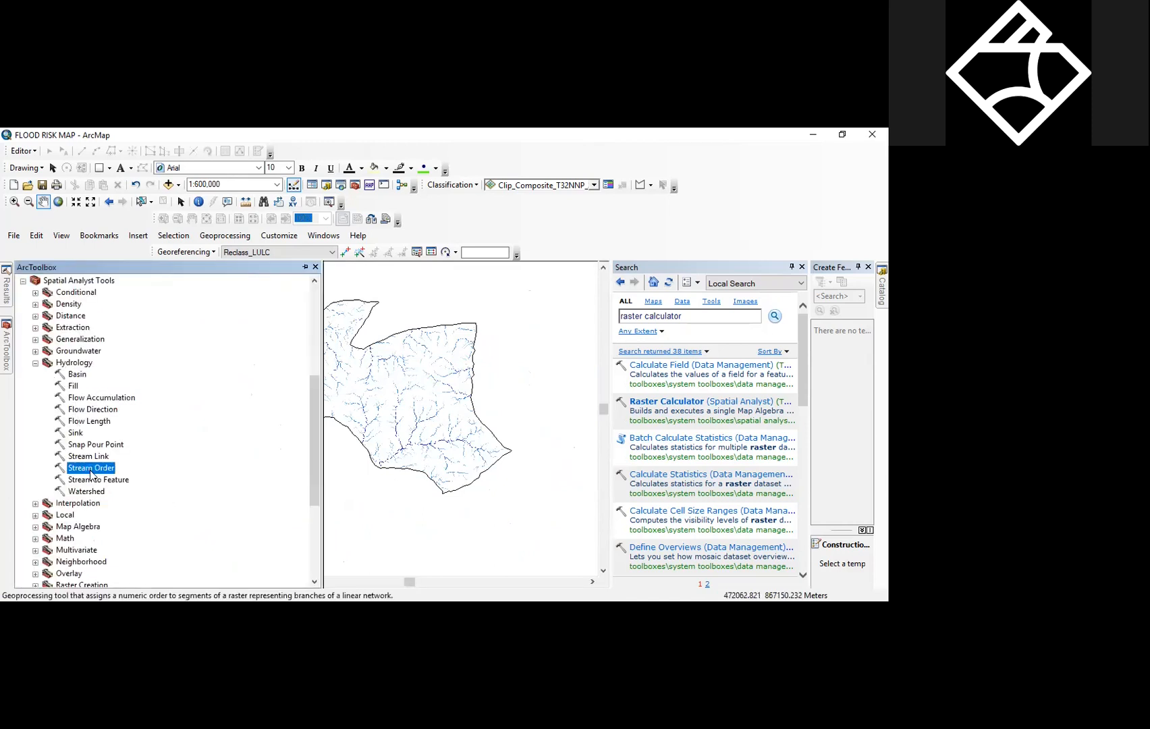
double_click(90, 470)
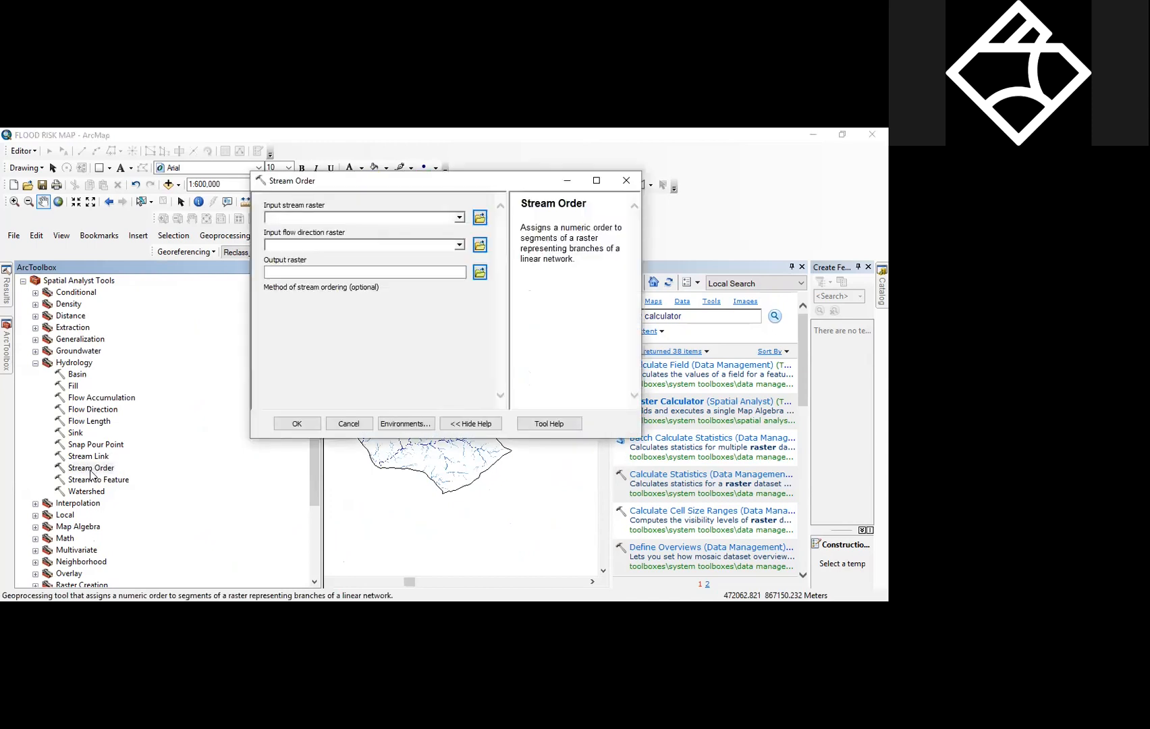
click(216, 268)
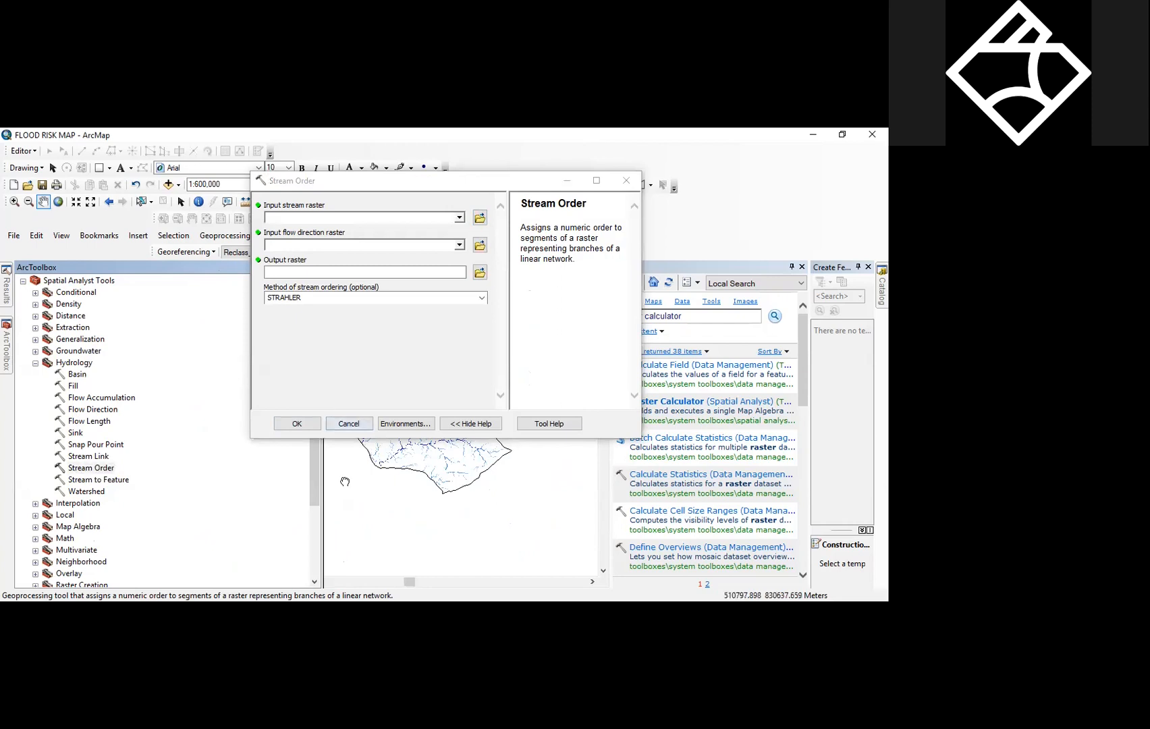
click(345, 481)
drag(315, 477, 315, 467)
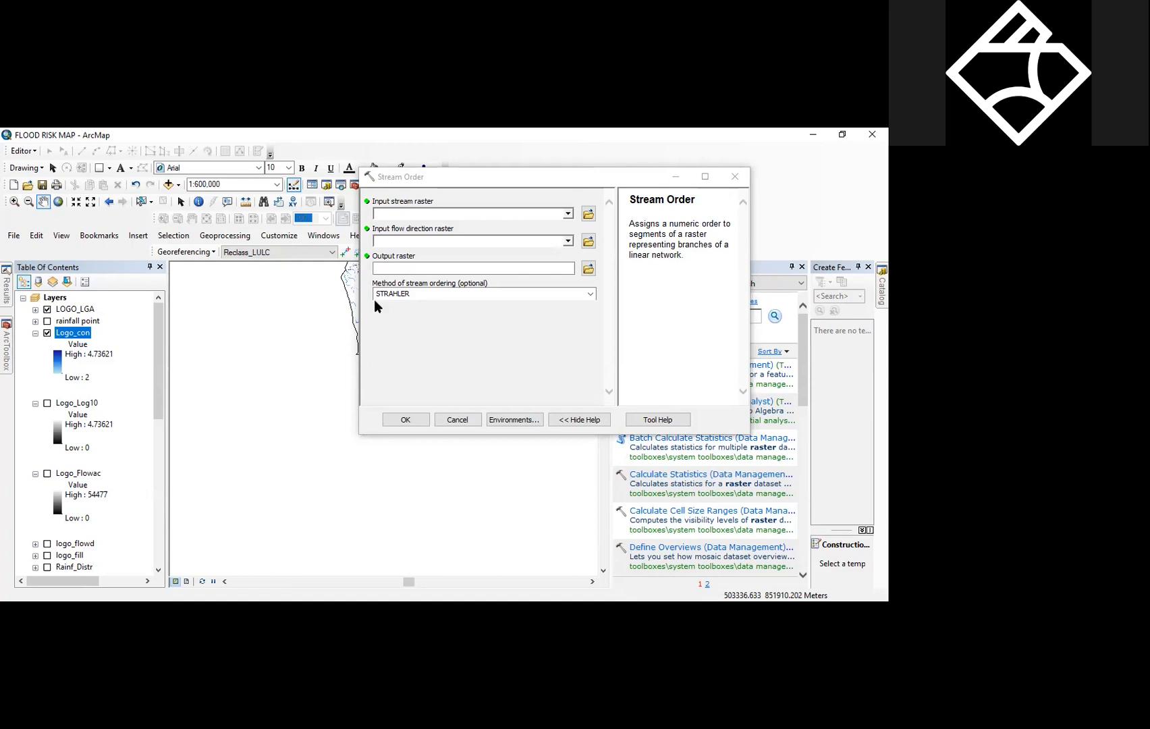
- Set Logo_con as the input stream raster and logo_flowd as the input flow direction raster for Stream Order
click(569, 214)
click(418, 227)
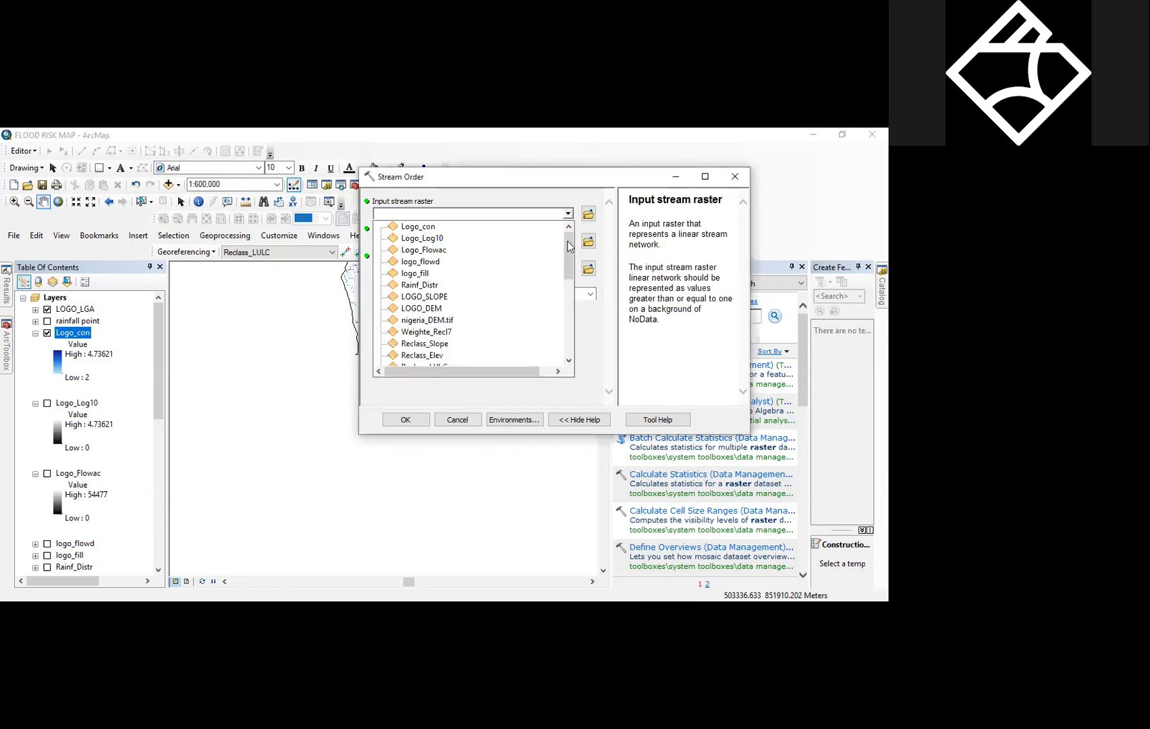
click(568, 242)
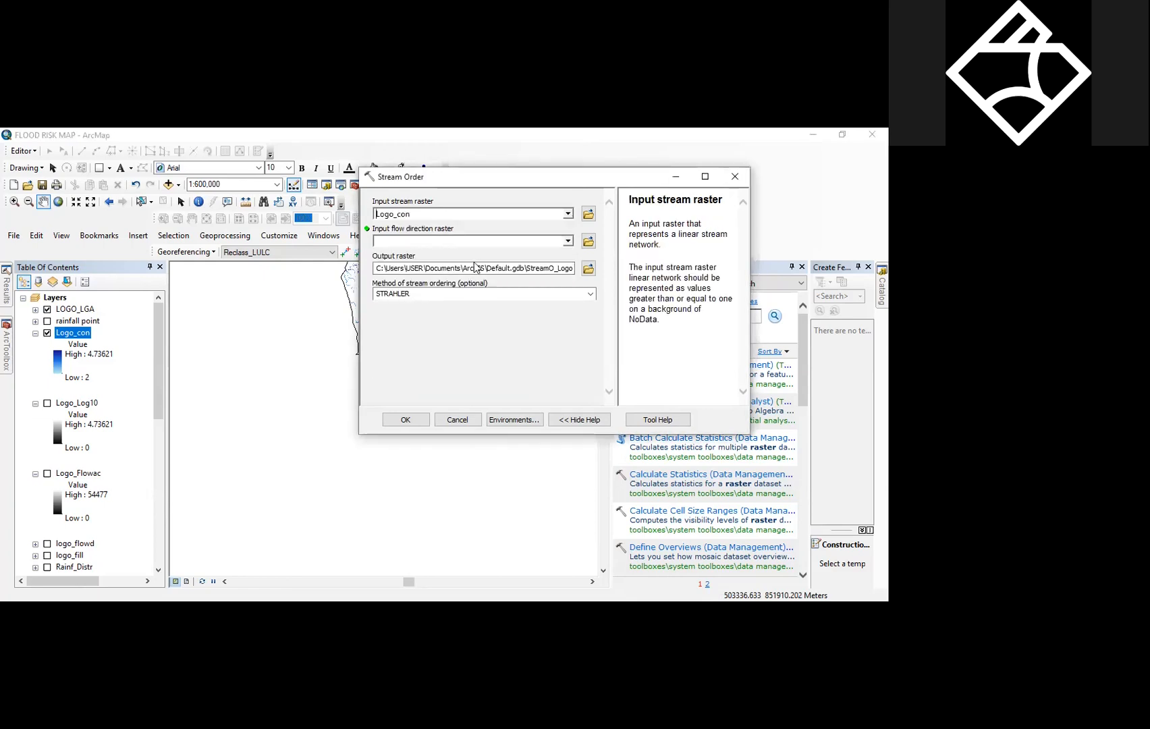
click(423, 255)
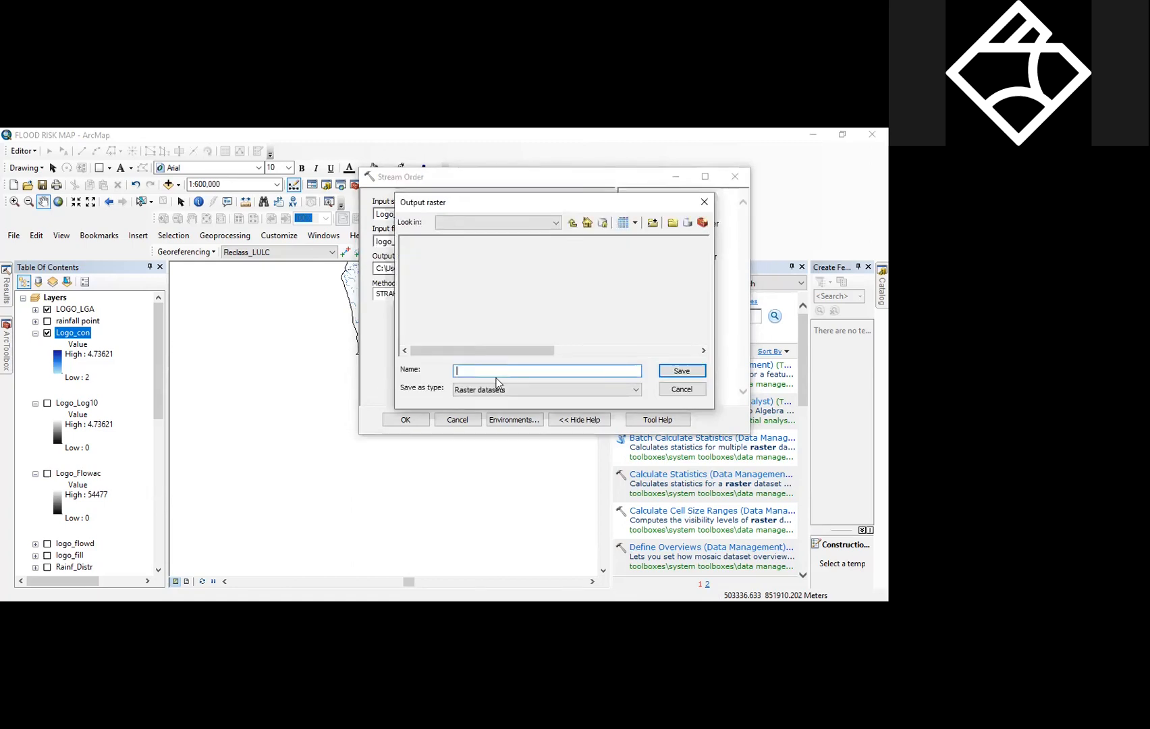
- Save the stream order output raster as Logo_Str_Ord in the GRMI 3 folder
text(sTR)
key(BackSpace)
key(BackSpace)
key(BackSpace)
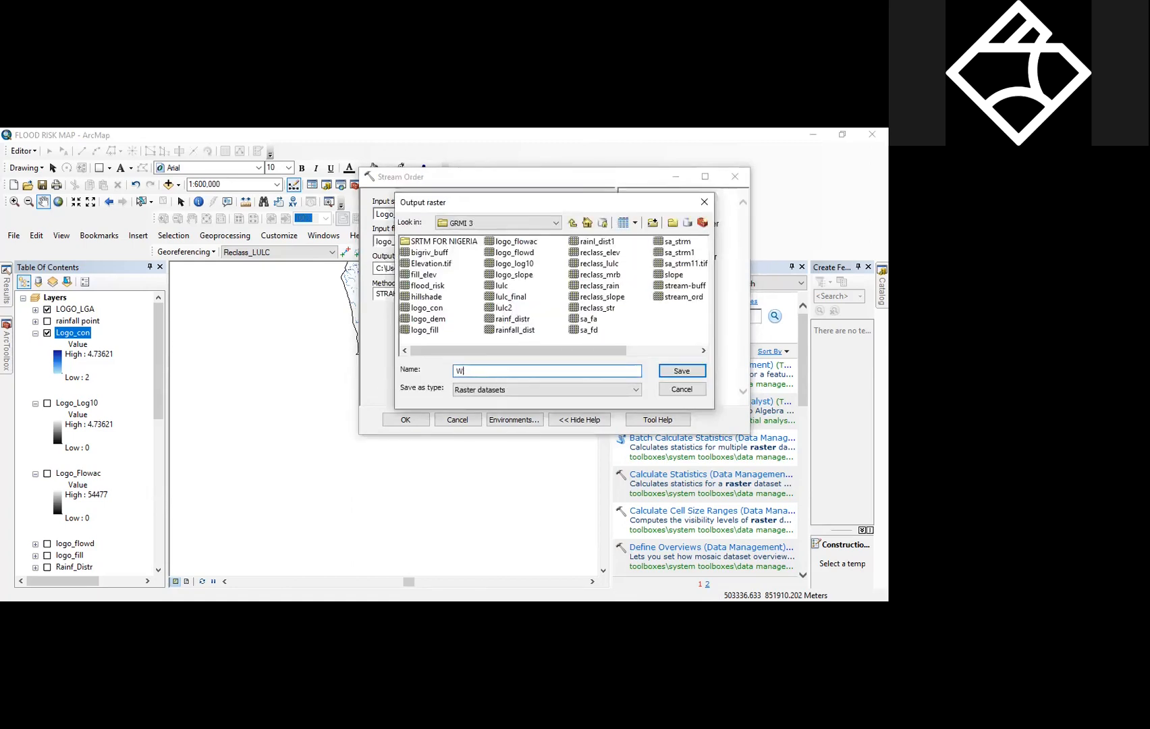
text(Stream_Ord)
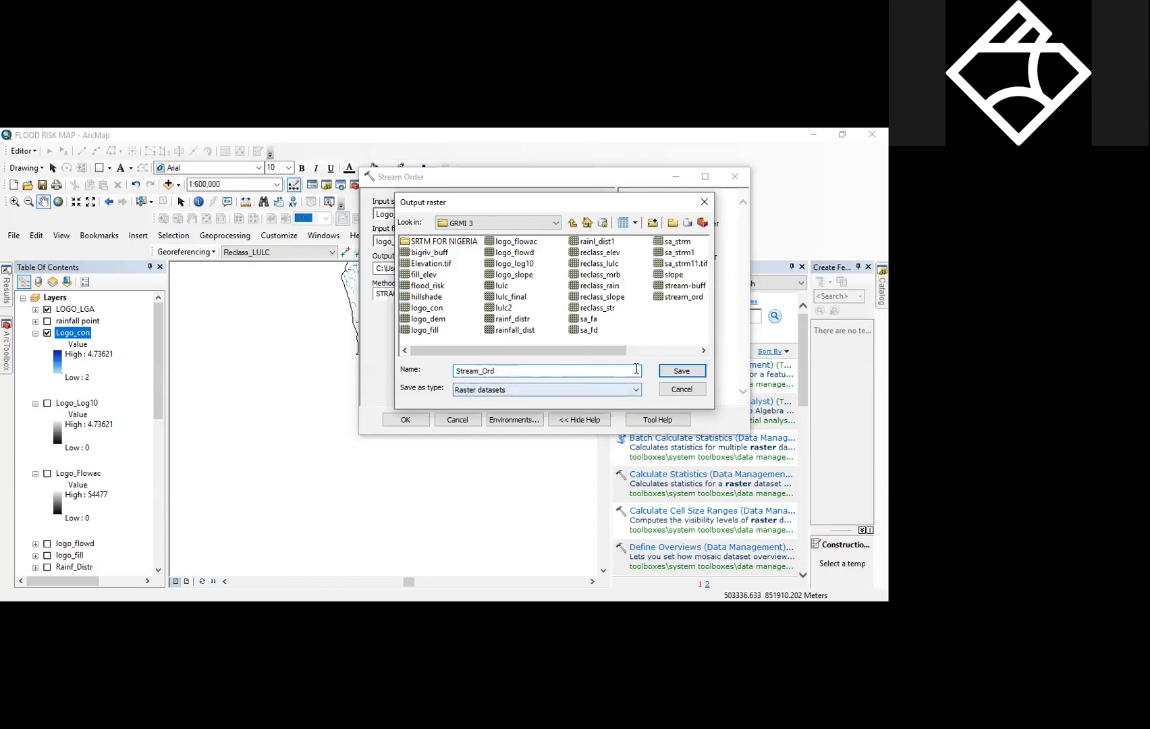
click(456, 371)
text(Logo)
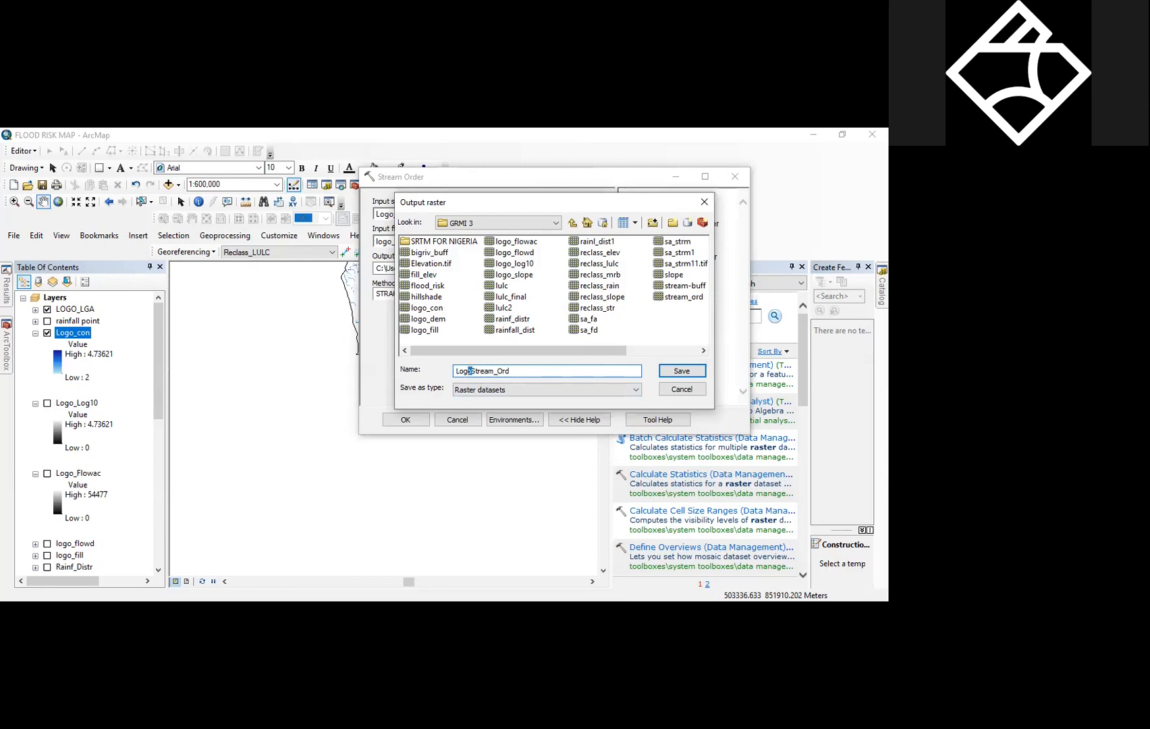
text(_)
key(Delete)
key(Delete)
key(Delete)
key(Delete)
key(Delete)
text(tr)
key(Return)
- Keep STRAHLER as the stream ordering method and run the Stream Order tool
click(592, 297)
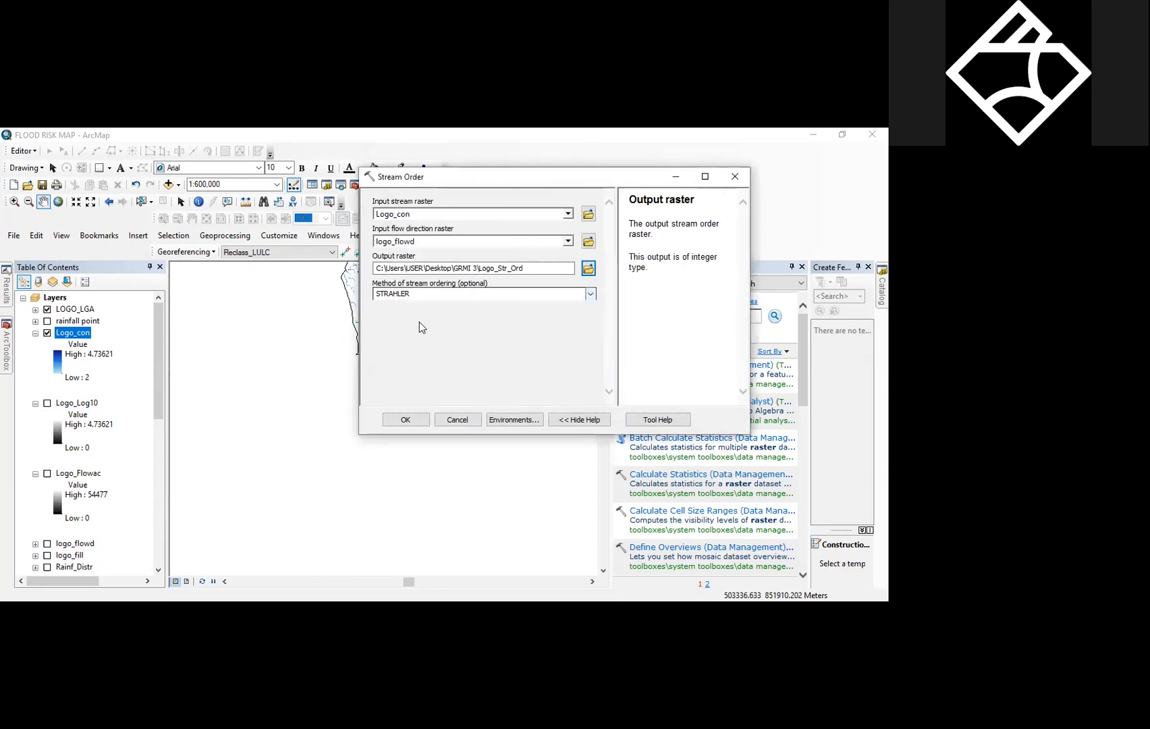
click(442, 305)
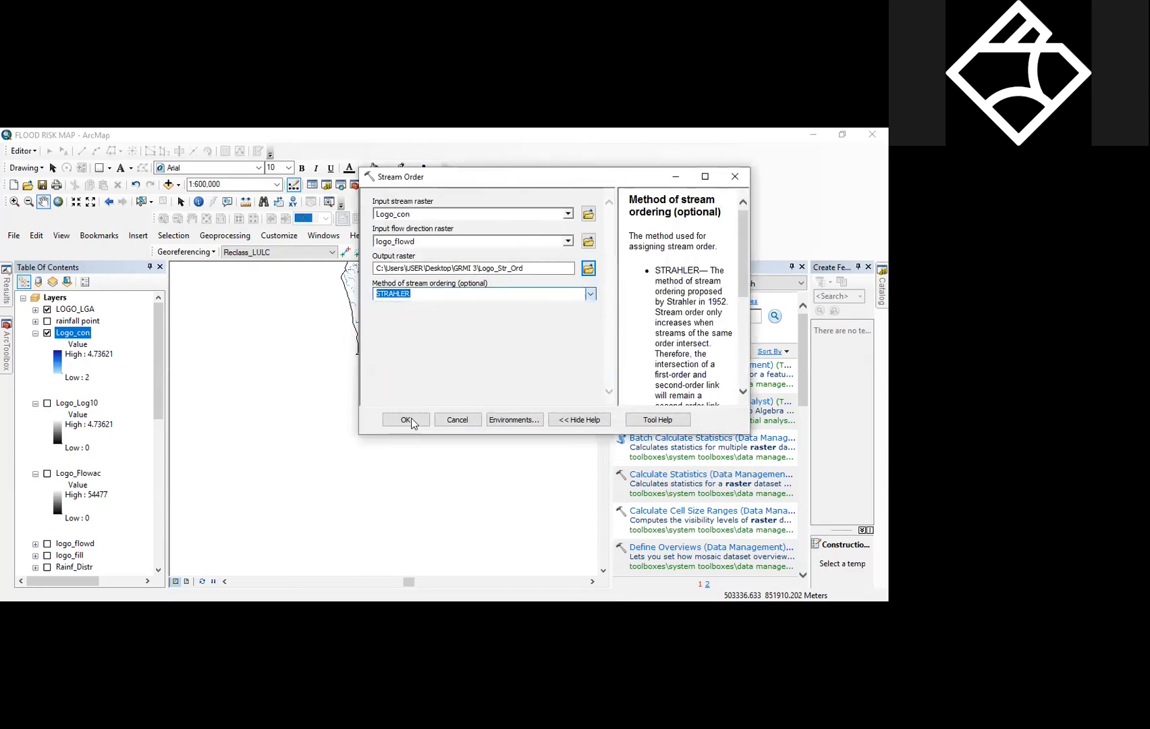
click(414, 423)
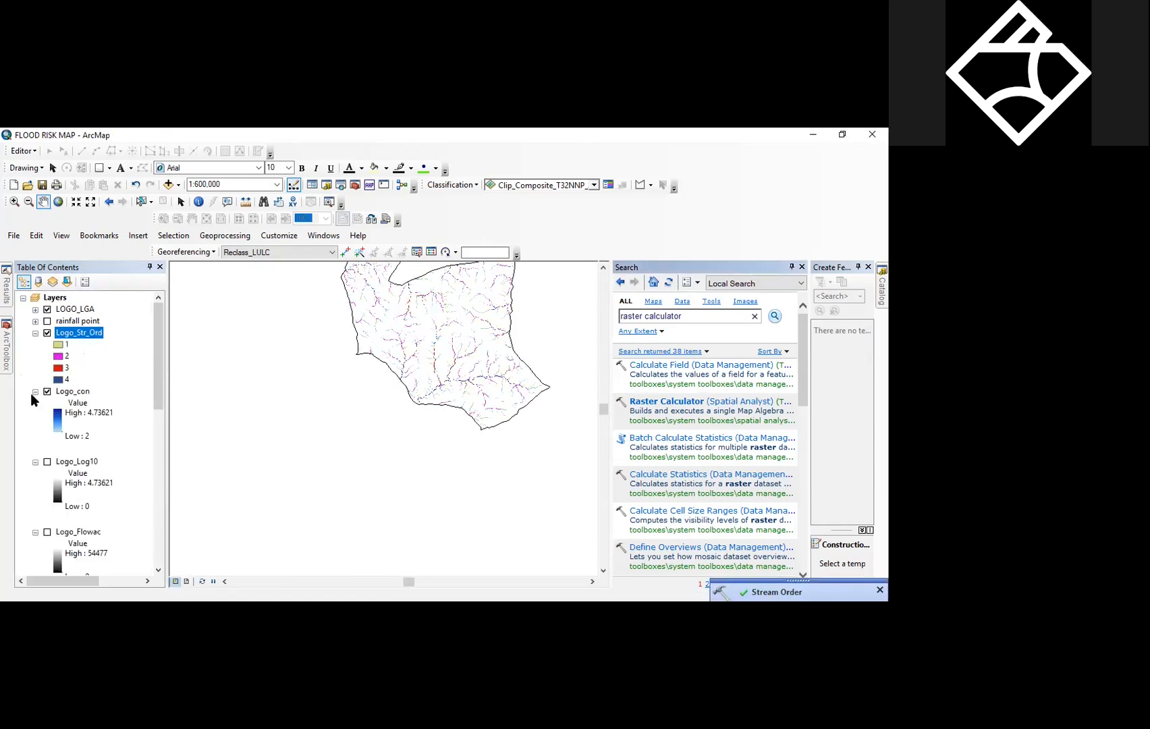
- Collapse the legends of Logo_con, Logo_Log10 and Logo_Flowac and hide the Logo_con layer
click(35, 391)
click(35, 403)
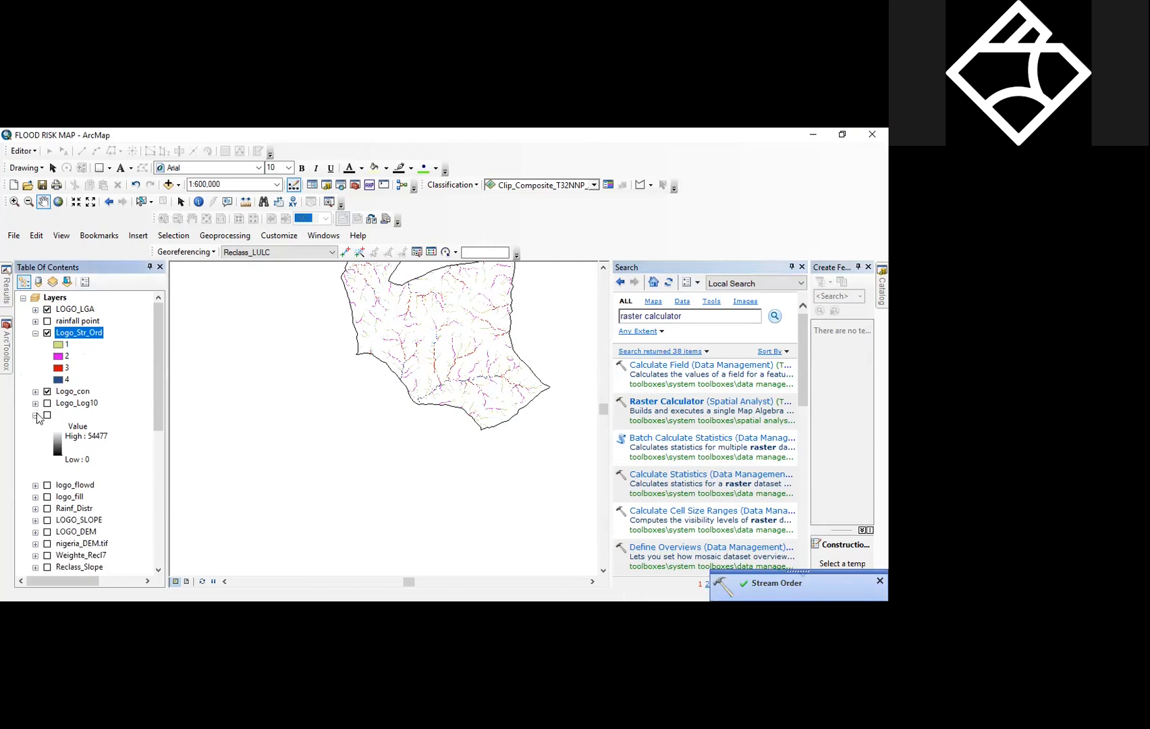
click(35, 415)
scroll(421, 354, up, 3)
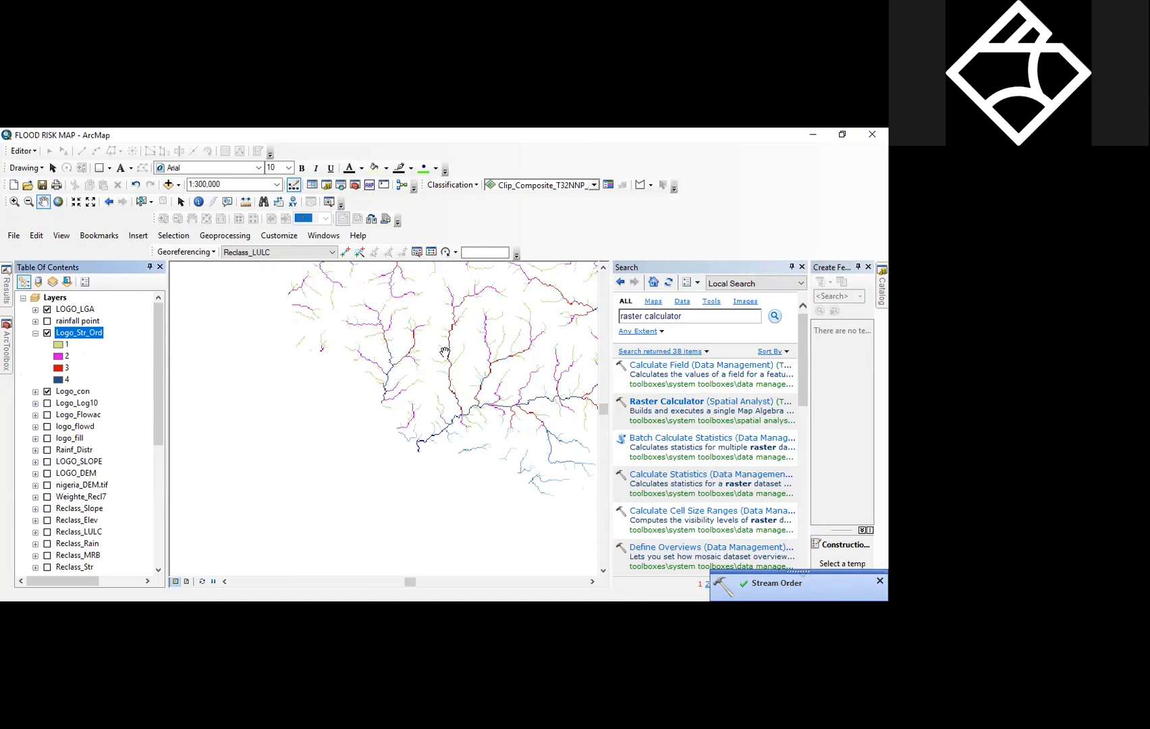
scroll(432, 352, up, 2)
scroll(445, 352, up, 1)
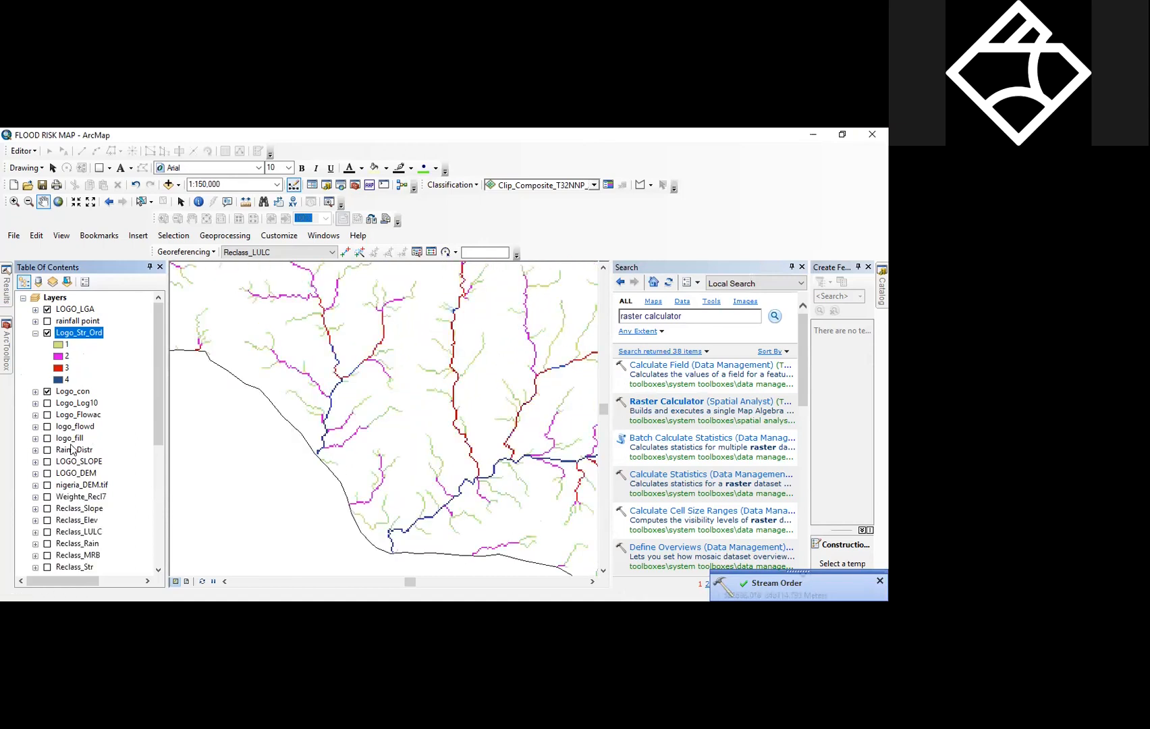
click(47, 392)
- Examine how stream segments of orders 1 to 4 join across the Logo_Str_Ord network
mouse_move(330, 358)
mouse_down()
mouse_move(388, 366)
mouse_move(368, 394)
mouse_up()
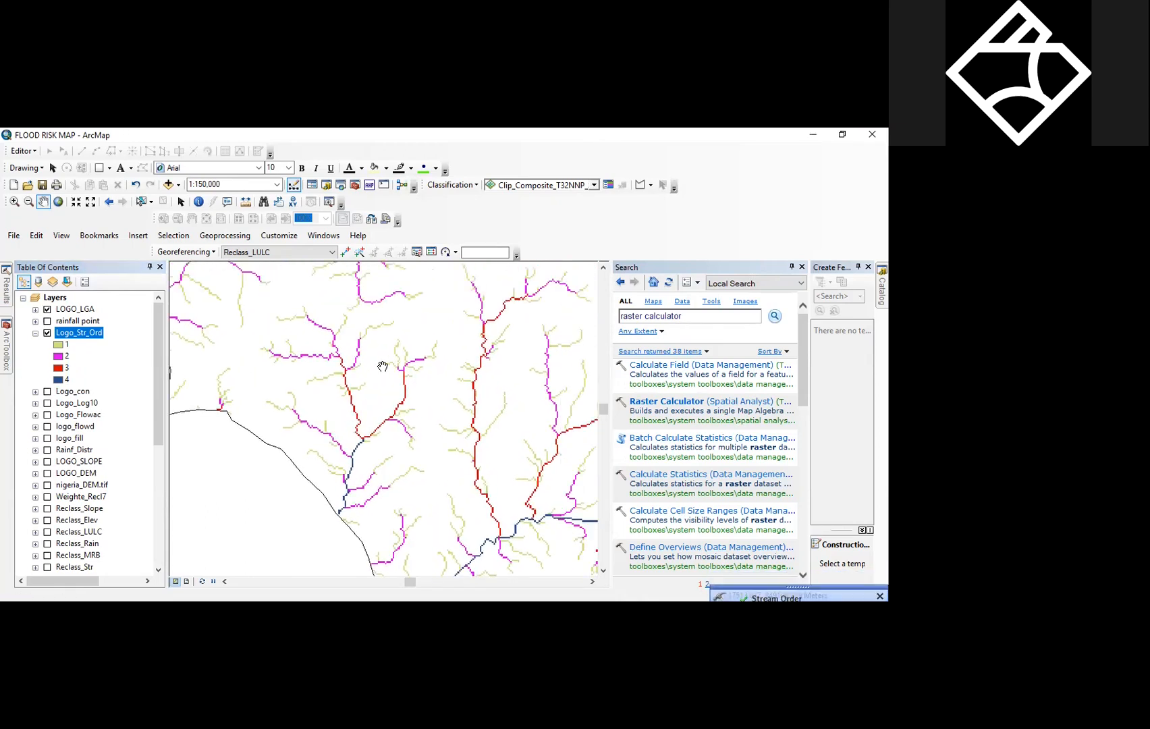
drag(418, 336, 384, 367)
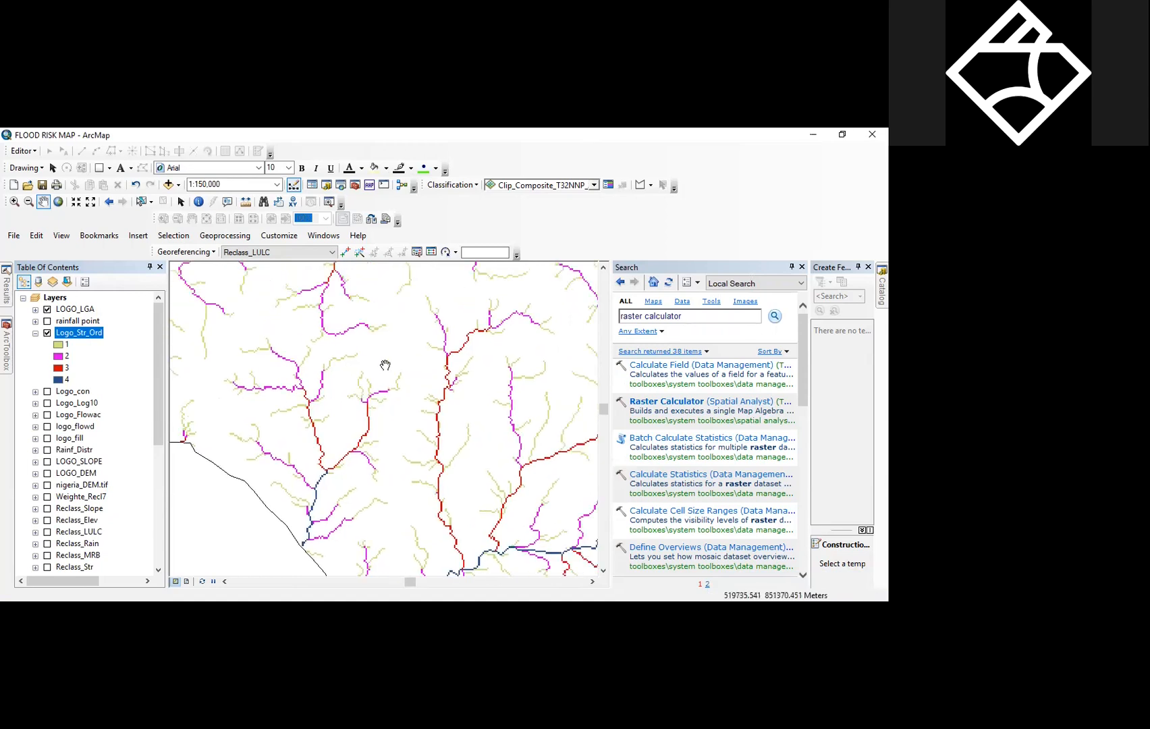
drag(459, 352, 318, 367)
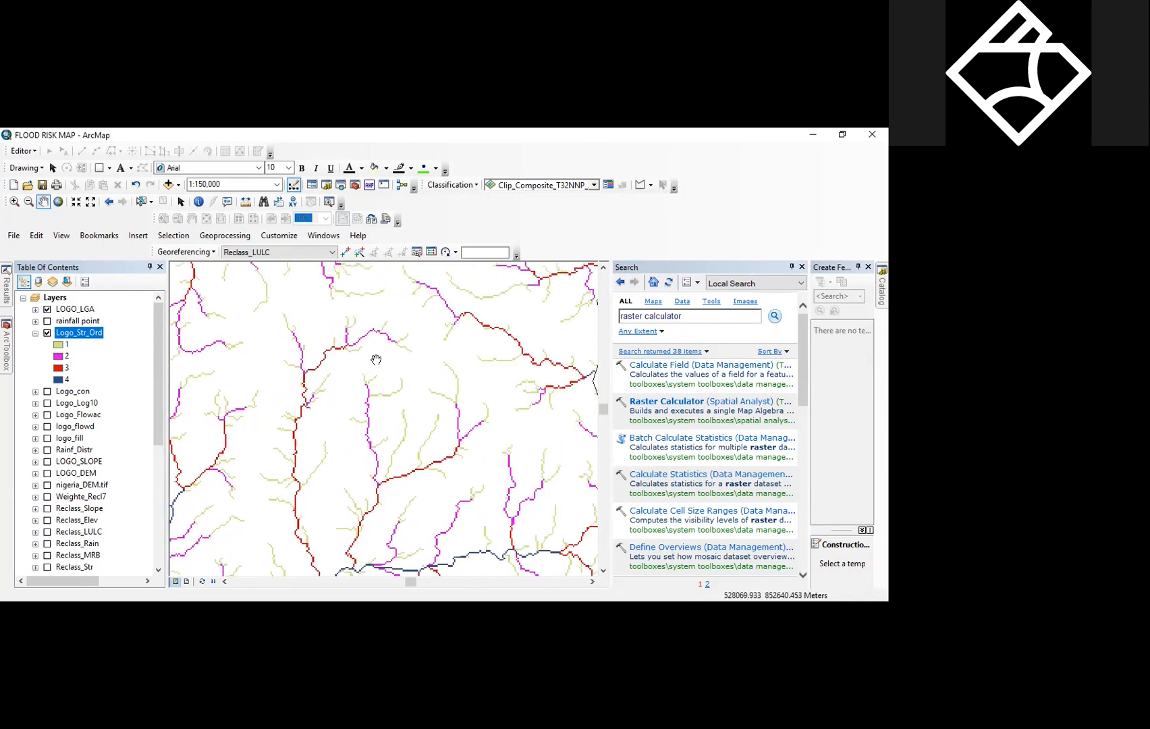
scroll(390, 359, down, 3)
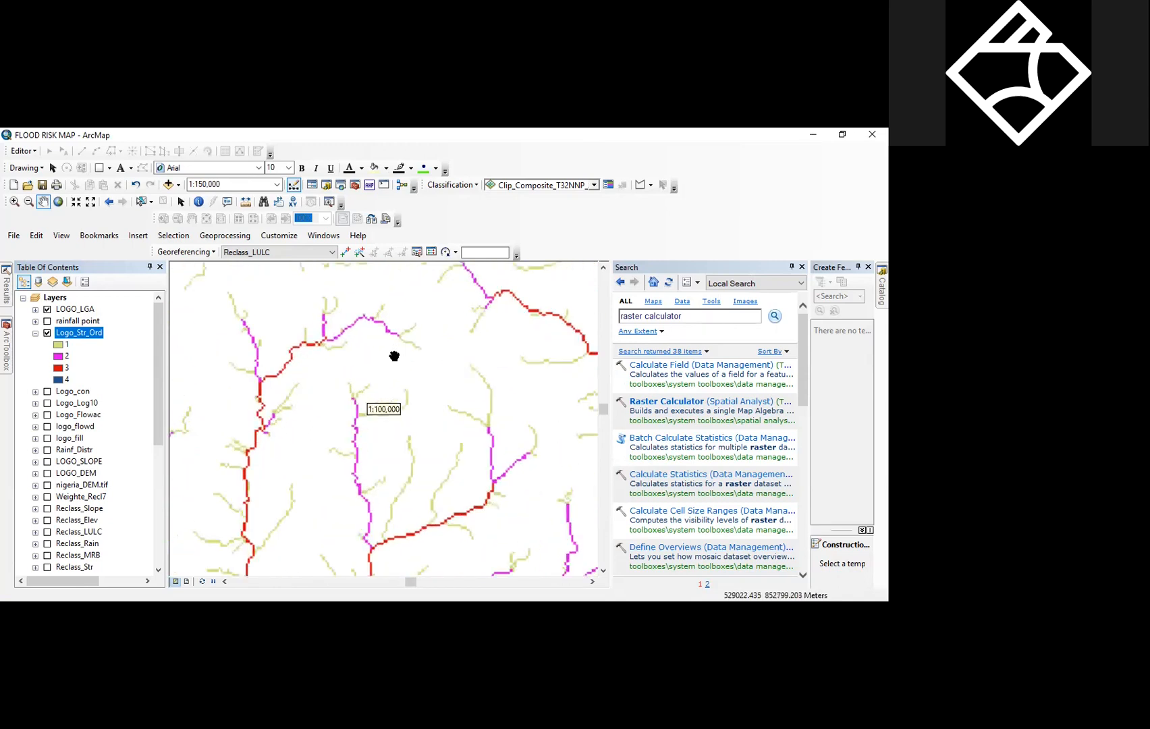
scroll(394, 356, down, 1)
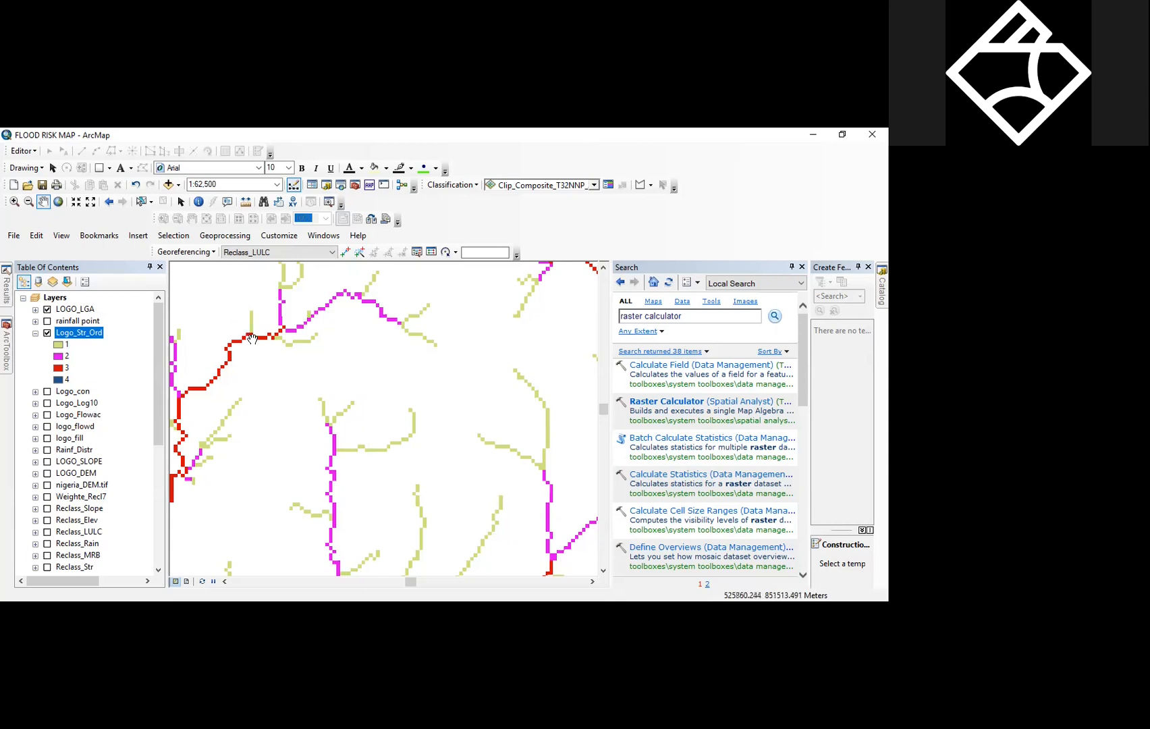
scroll(280, 415, down, 1)
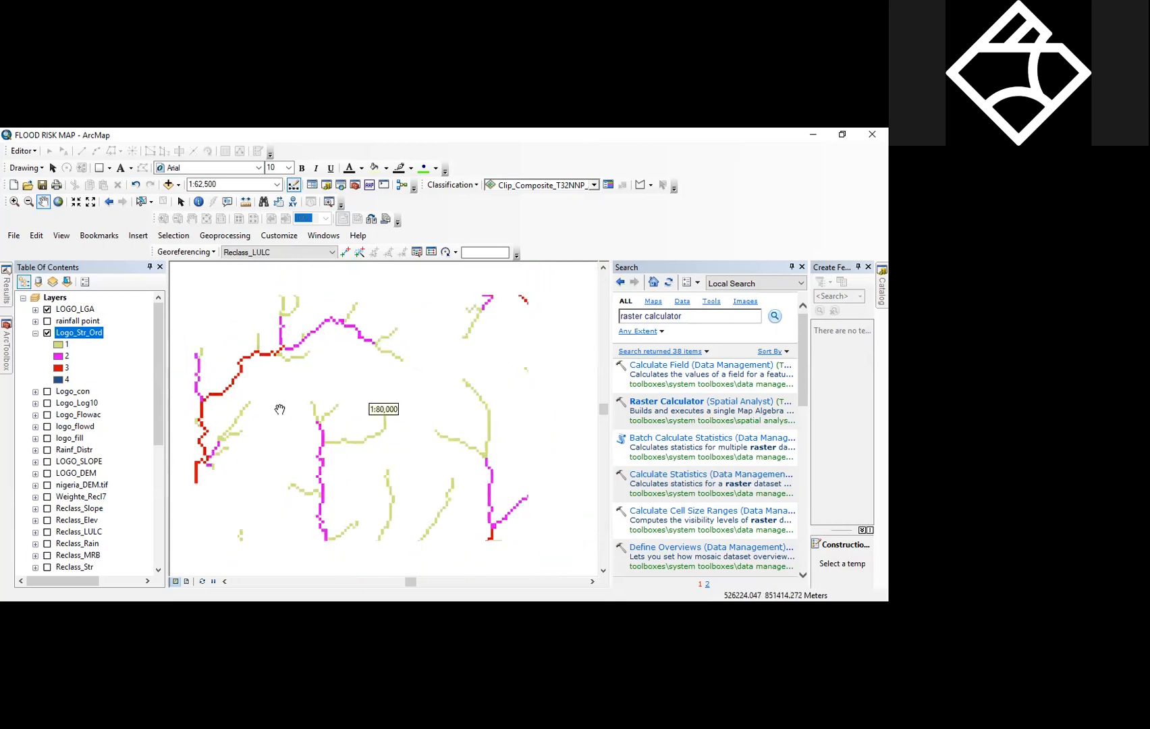
scroll(284, 415, down, 2)
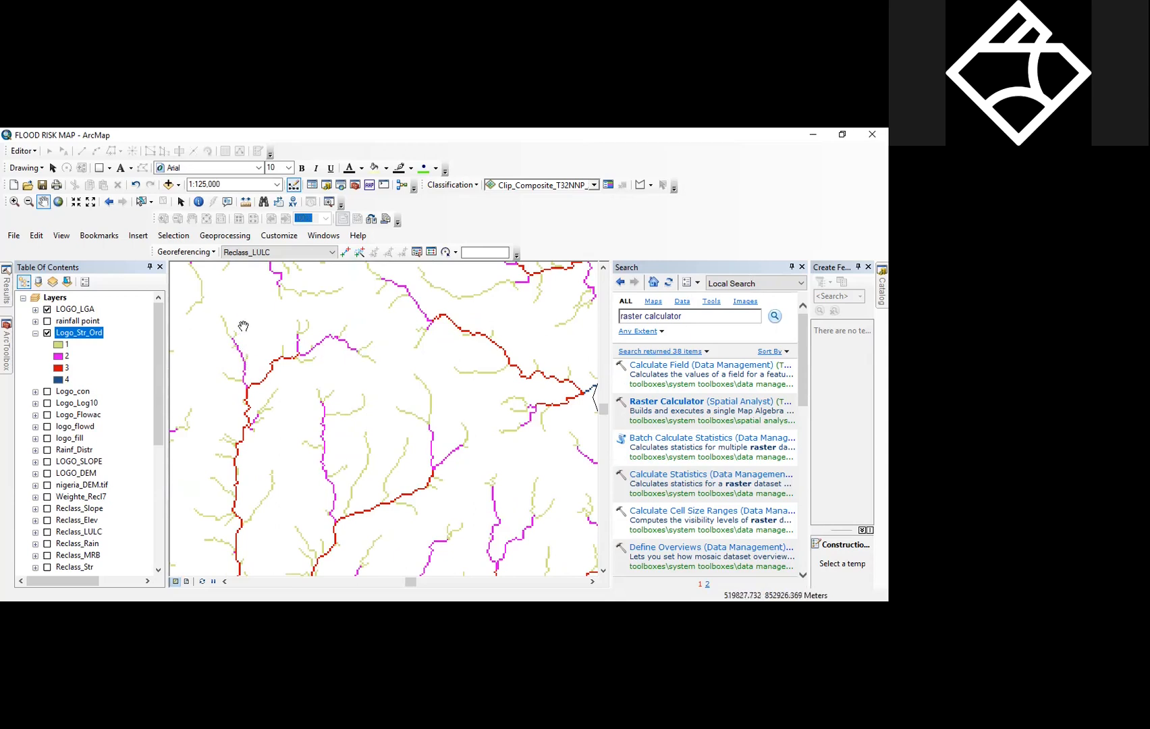
scroll(295, 338, up, 2)
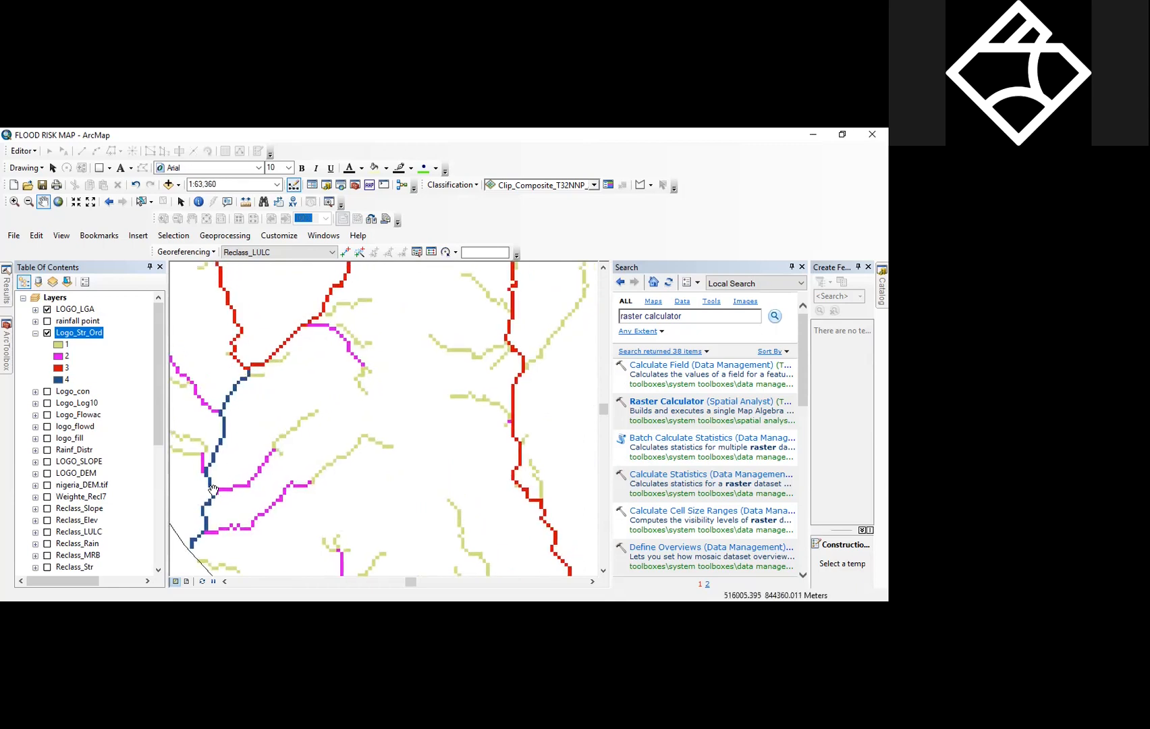
scroll(366, 412, down, 4)
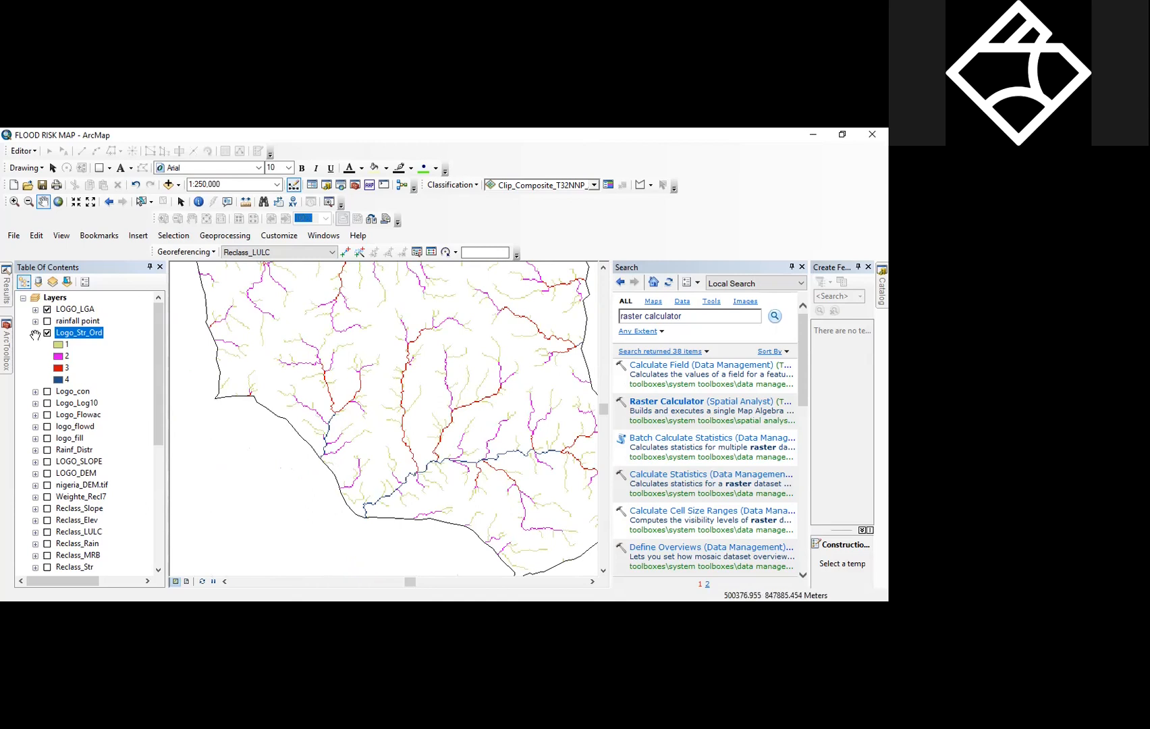
- Collapse the Logo_Str_Ord legend and open the Stream to Feature tool from the Spatial Analyst Hydrology toolset
click(35, 333)
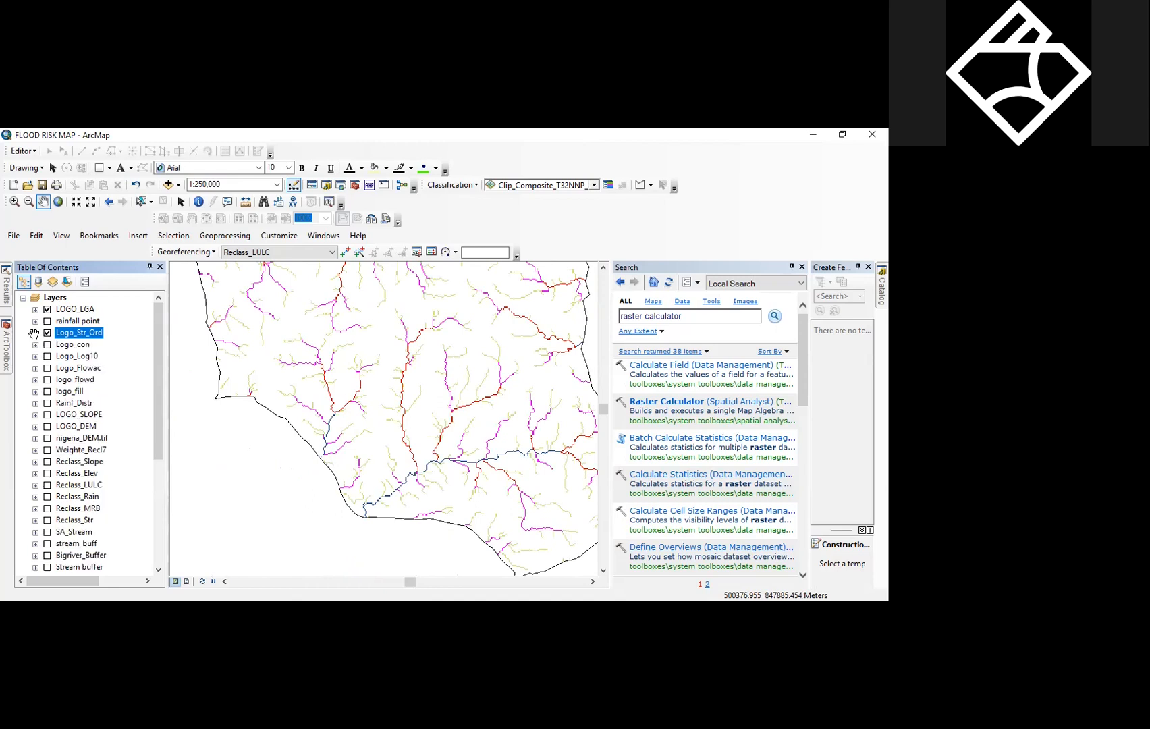
click(10, 353)
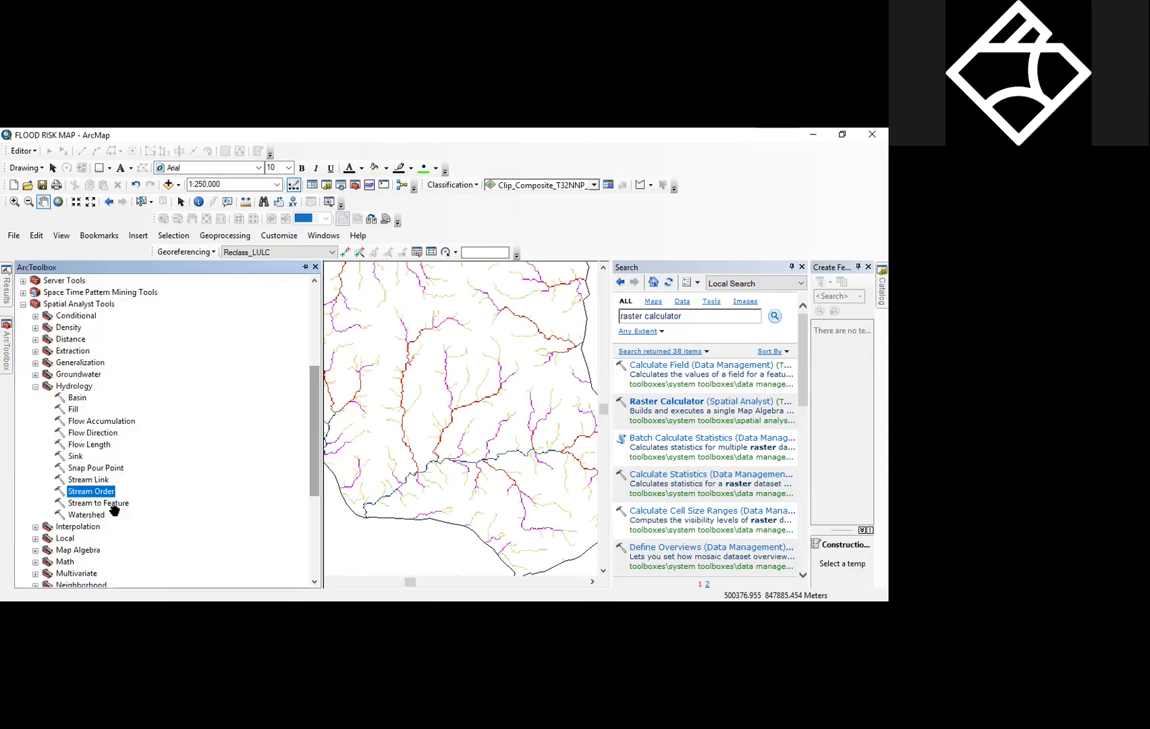
click(115, 504)
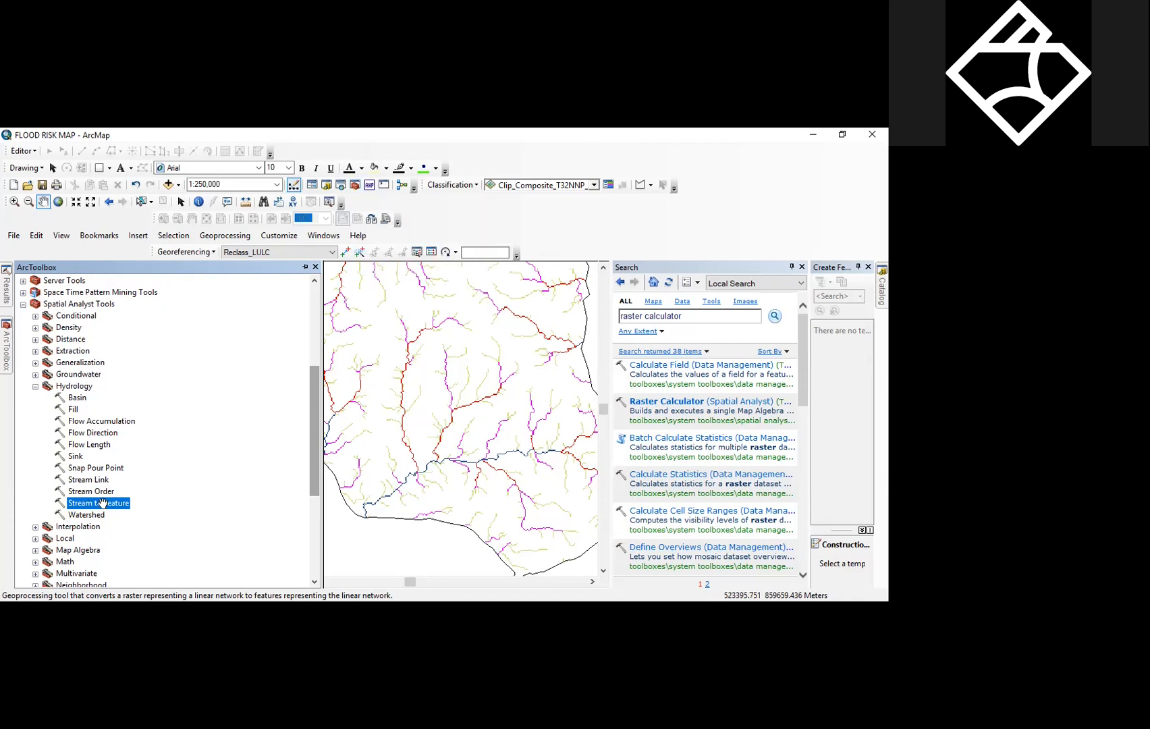
double_click(105, 507)
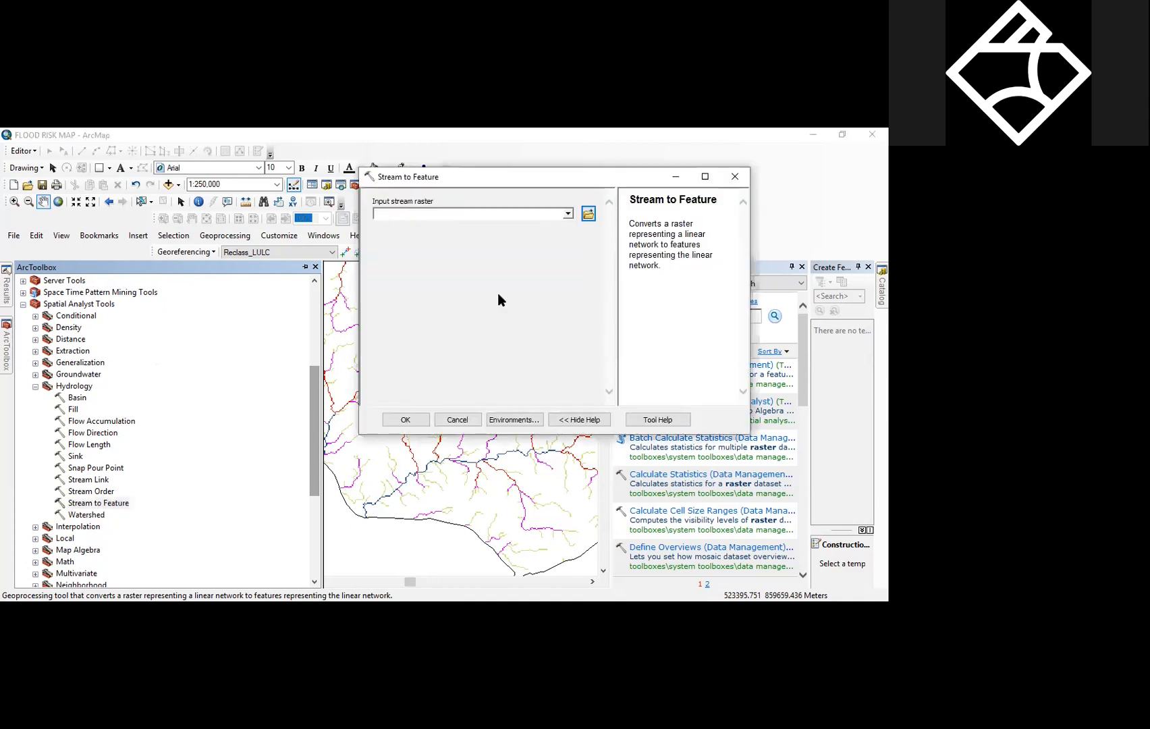
- Set Logo_Str_Ord as the input stream raster and logo_flowd as the input flow direction raster for Stream to Feature
click(567, 214)
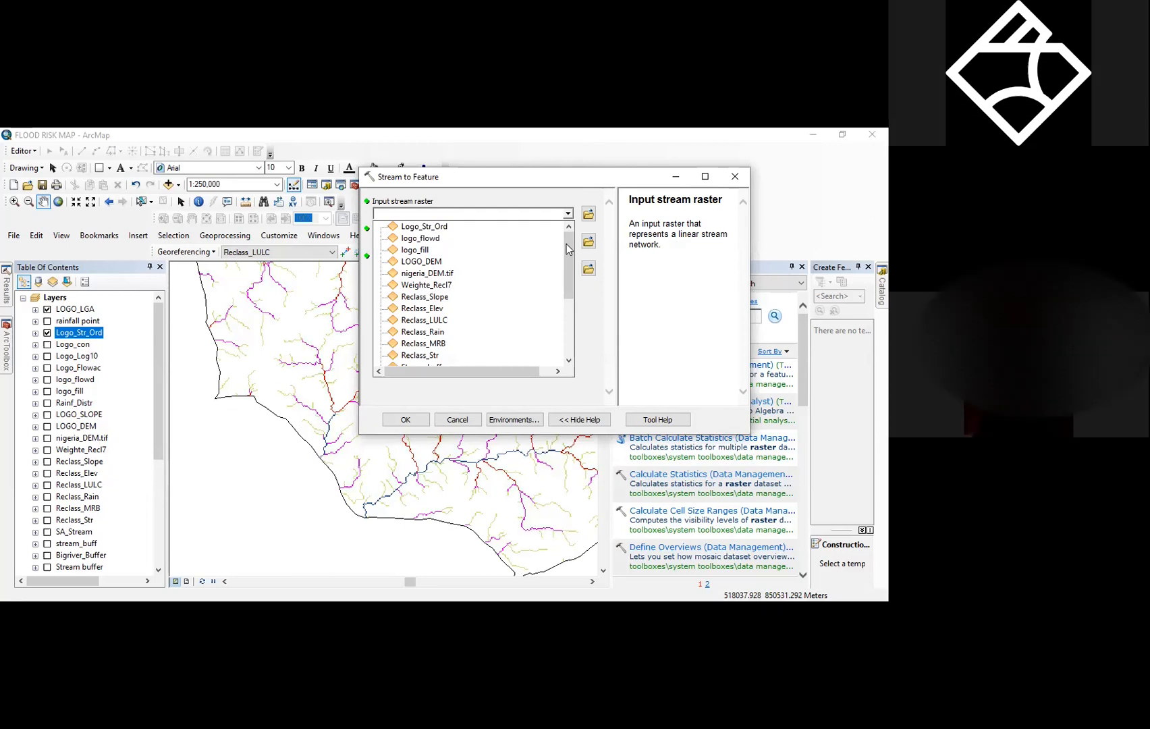
click(425, 227)
click(432, 241)
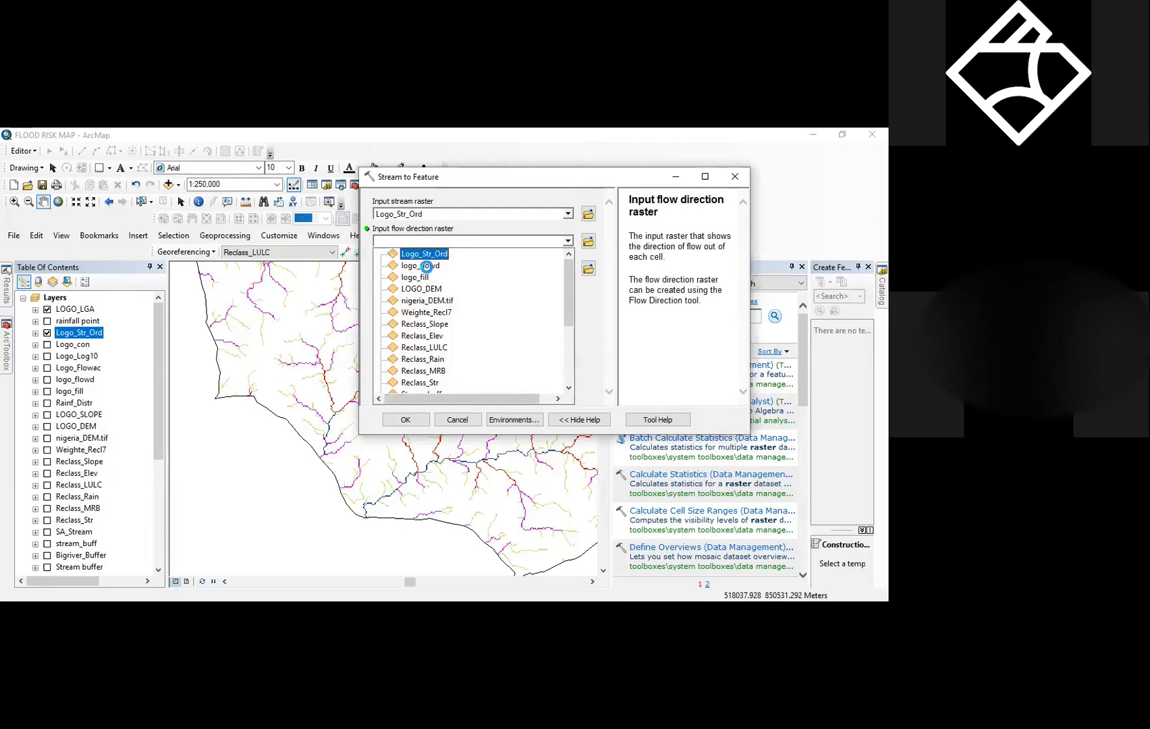
click(420, 266)
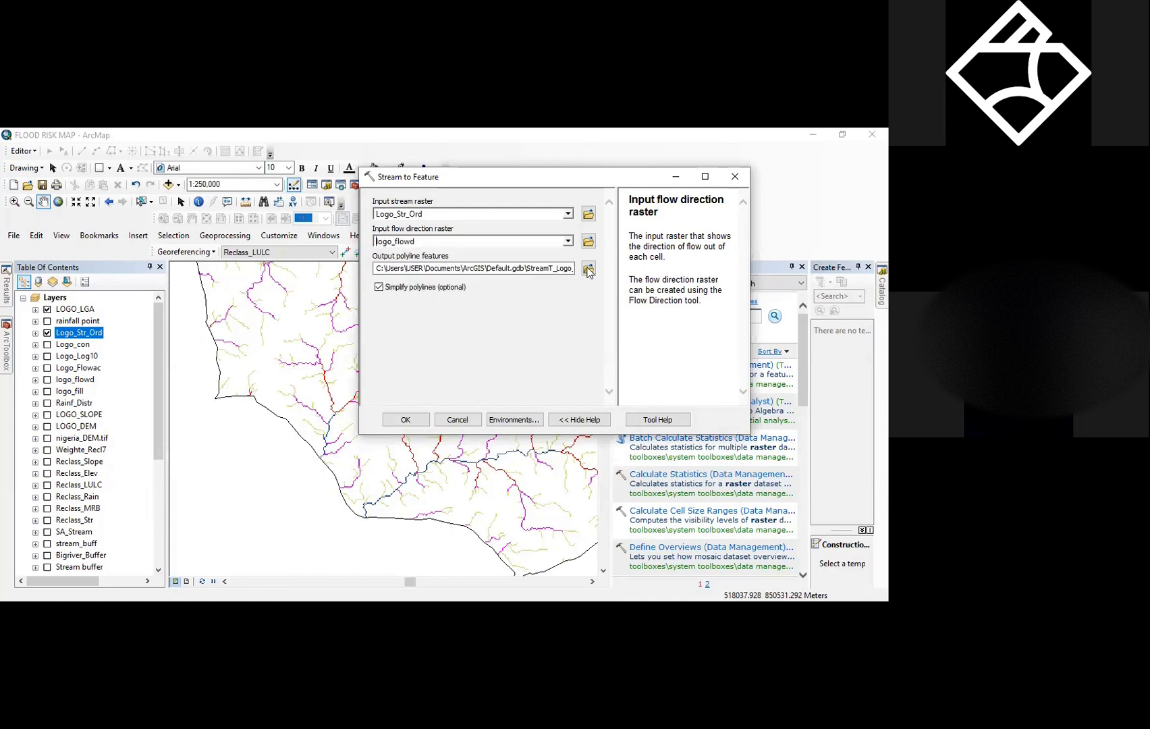
- Save the output polyline features as Logo_Strm in the GRMI 3 folder and run Stream to Feature
click(589, 268)
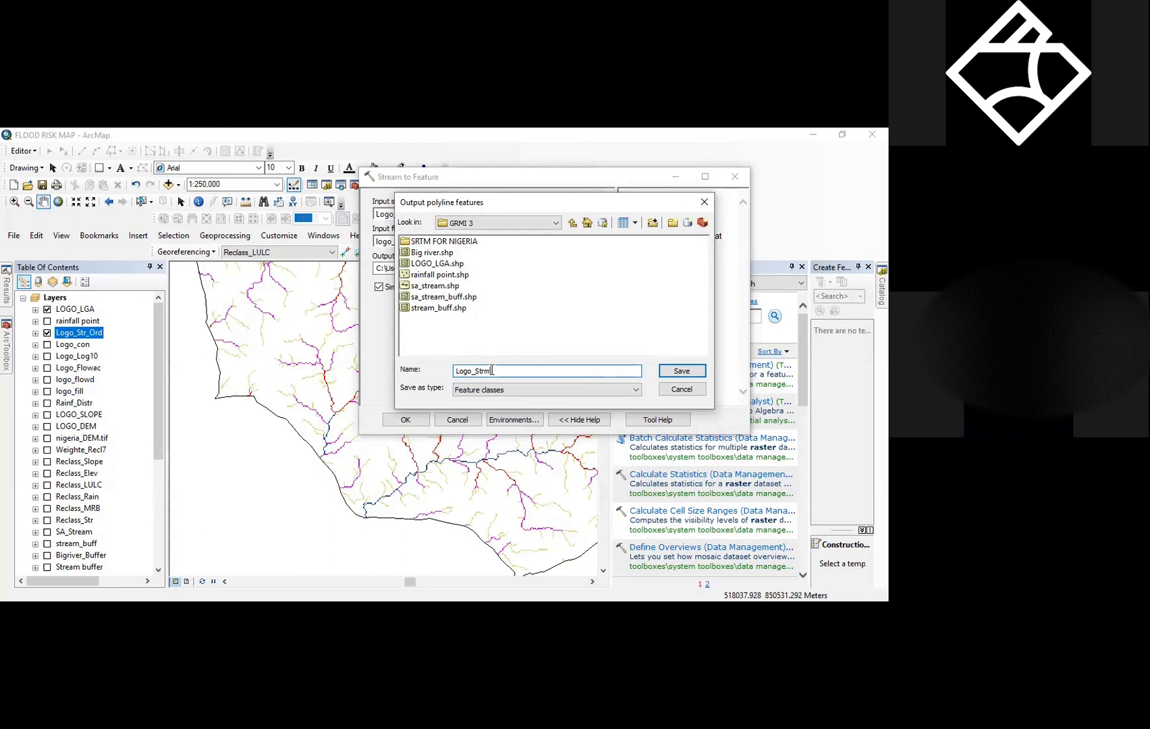
key(Return)
click(407, 418)
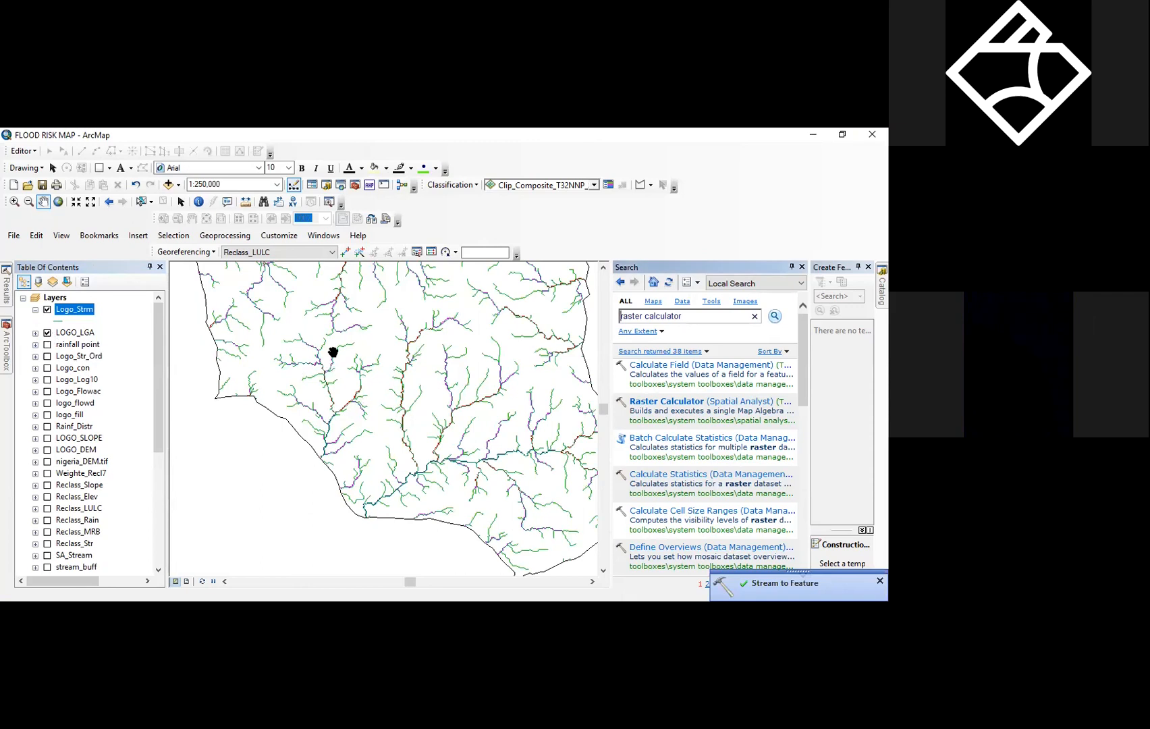
- Open the attribute table of the Logo_Strm layer and inspect its GRID_CODE column
scroll(330, 354, down, 2)
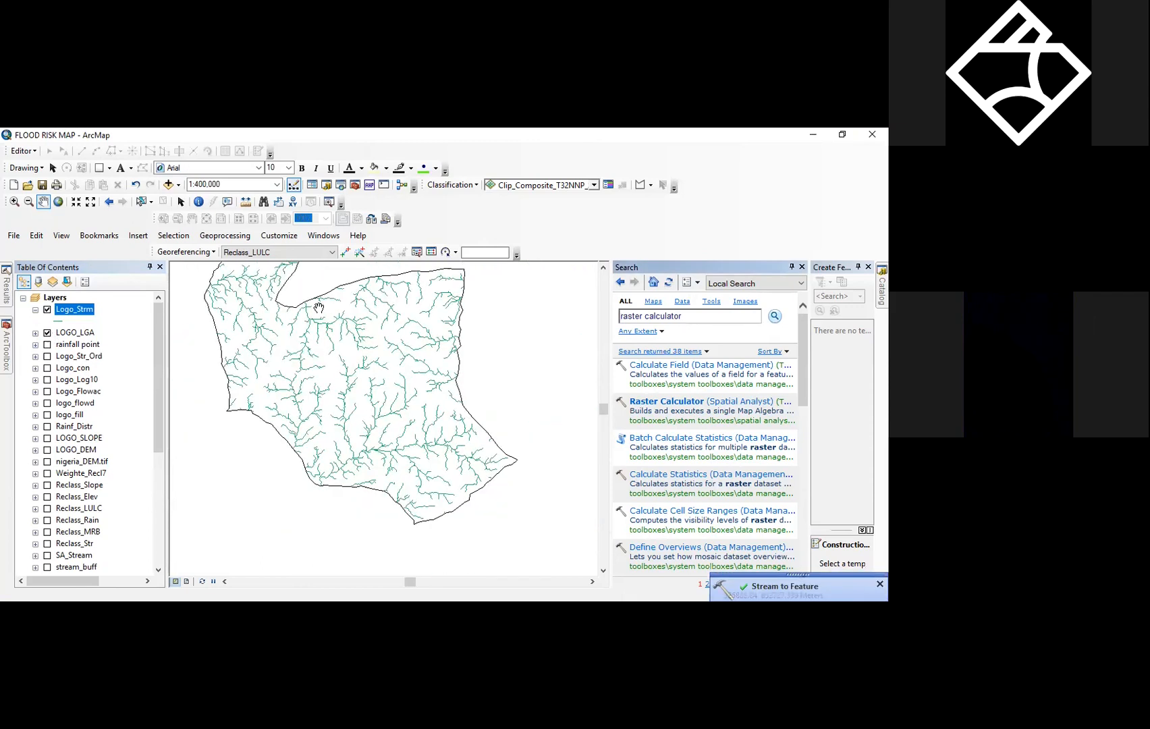
drag(336, 353, 342, 373)
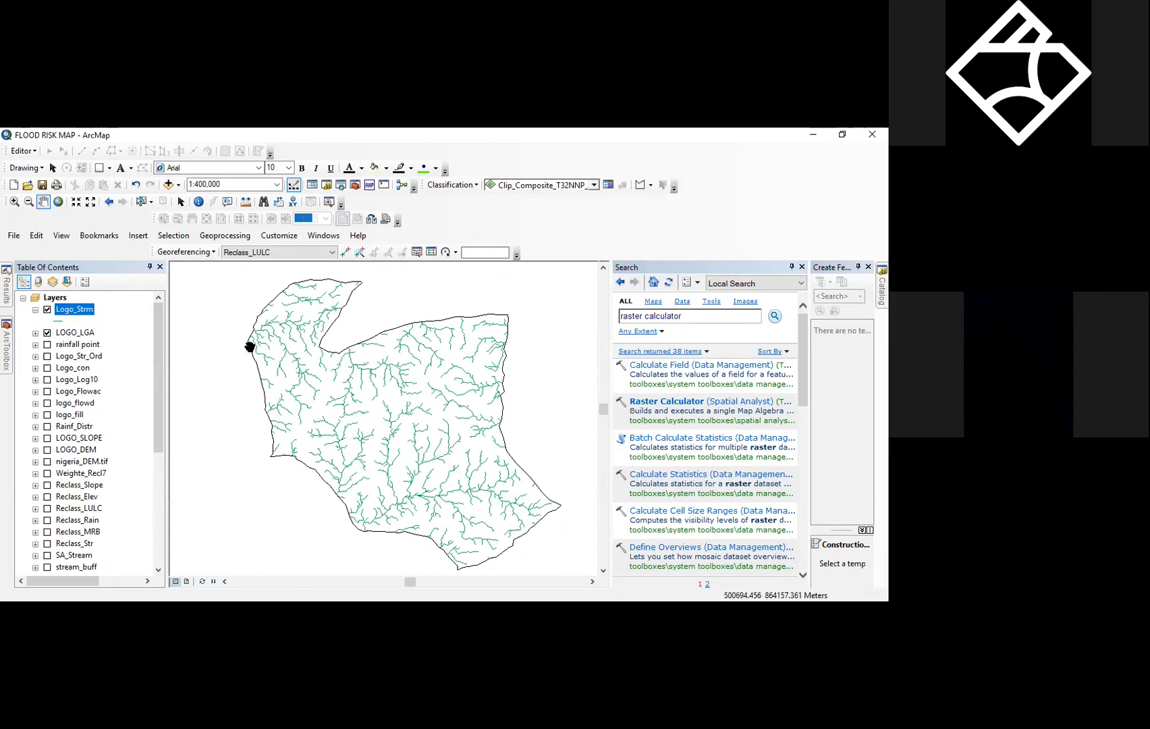
right_click(86, 311)
click(125, 343)
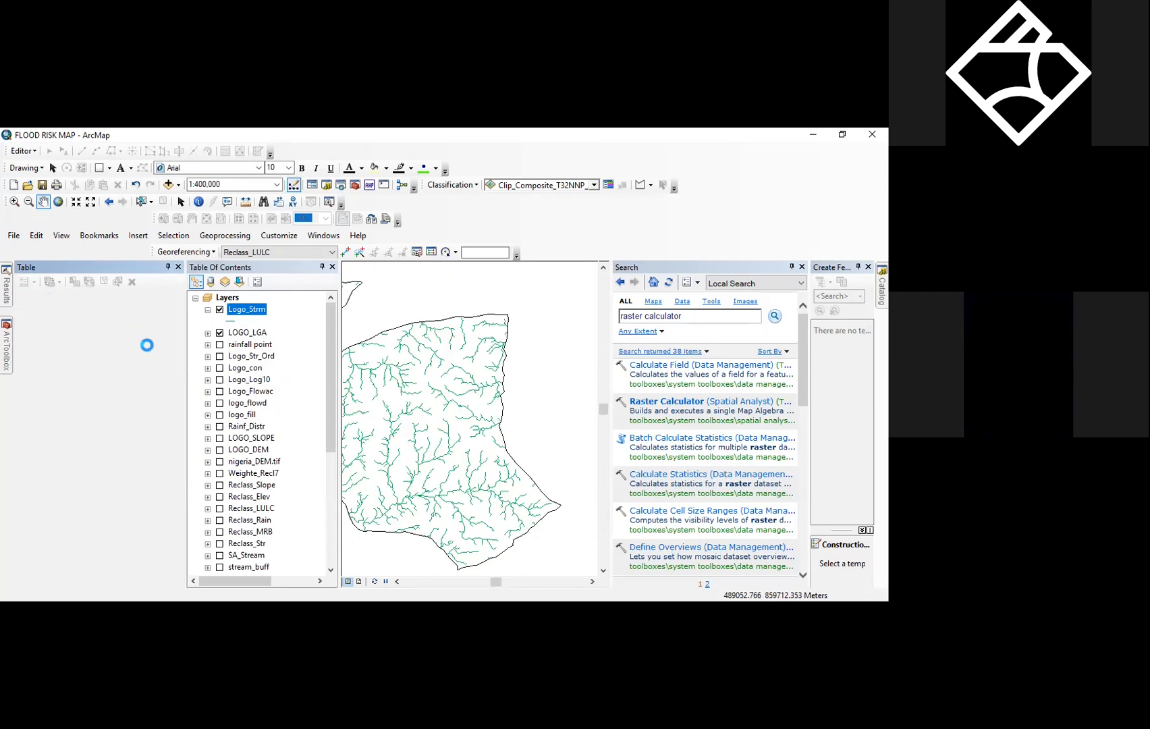
drag(421, 383, 482, 381)
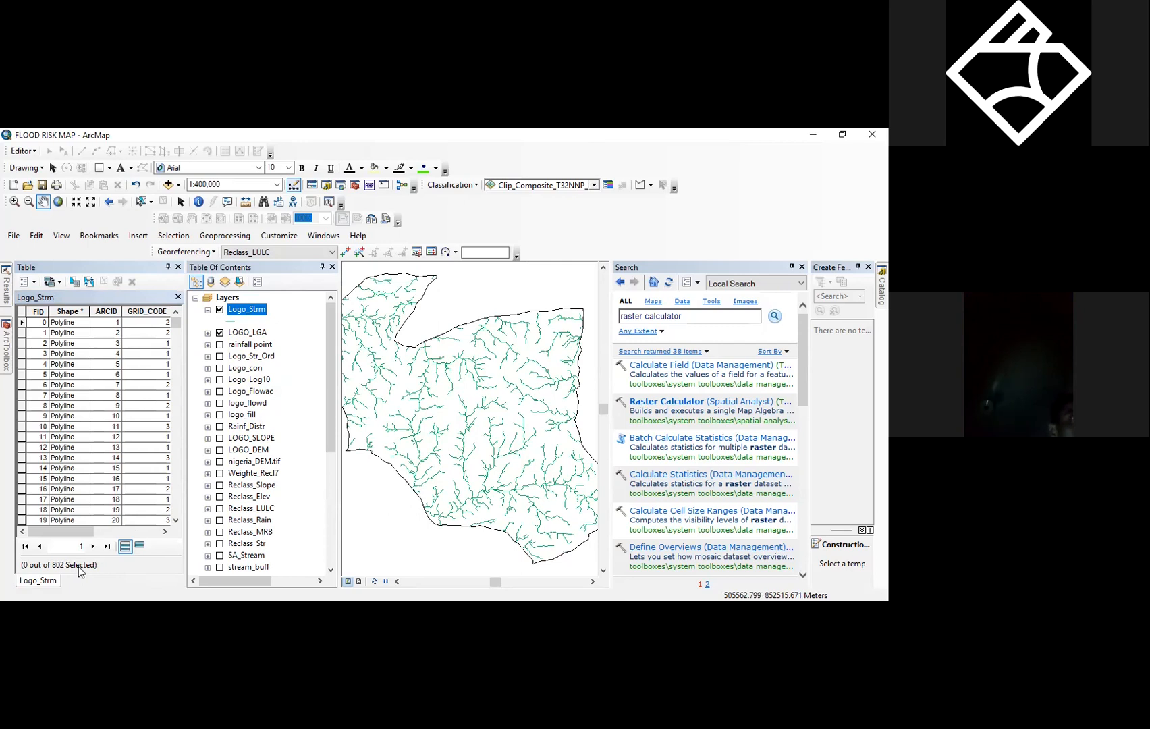
drag(86, 532, 107, 500)
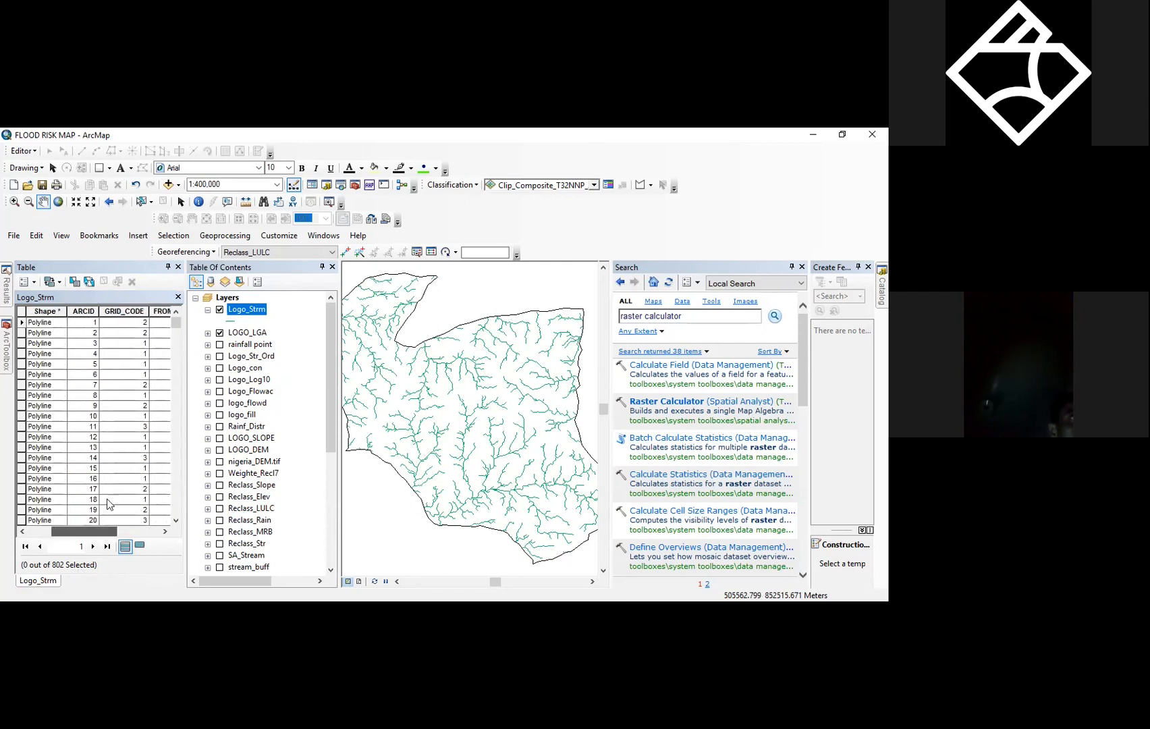
- Check the statistics of the GRID_CODE field and close the Logo_Strm attribute table
right_click(126, 313)
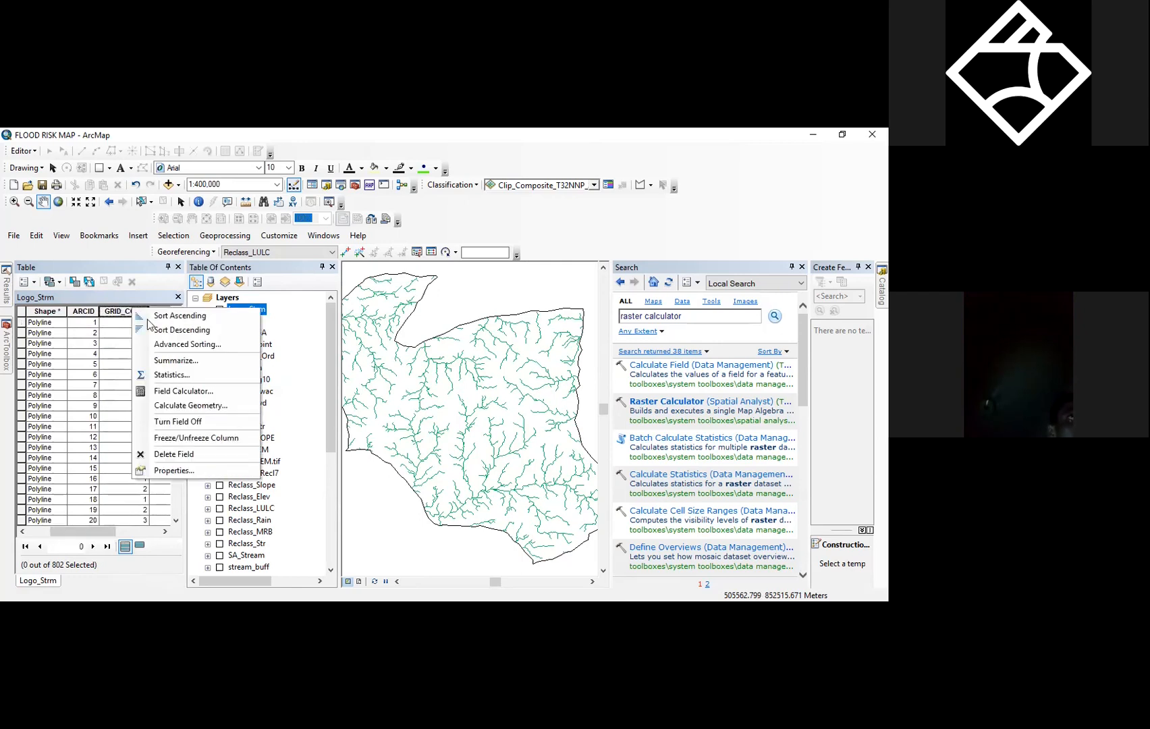
click(174, 377)
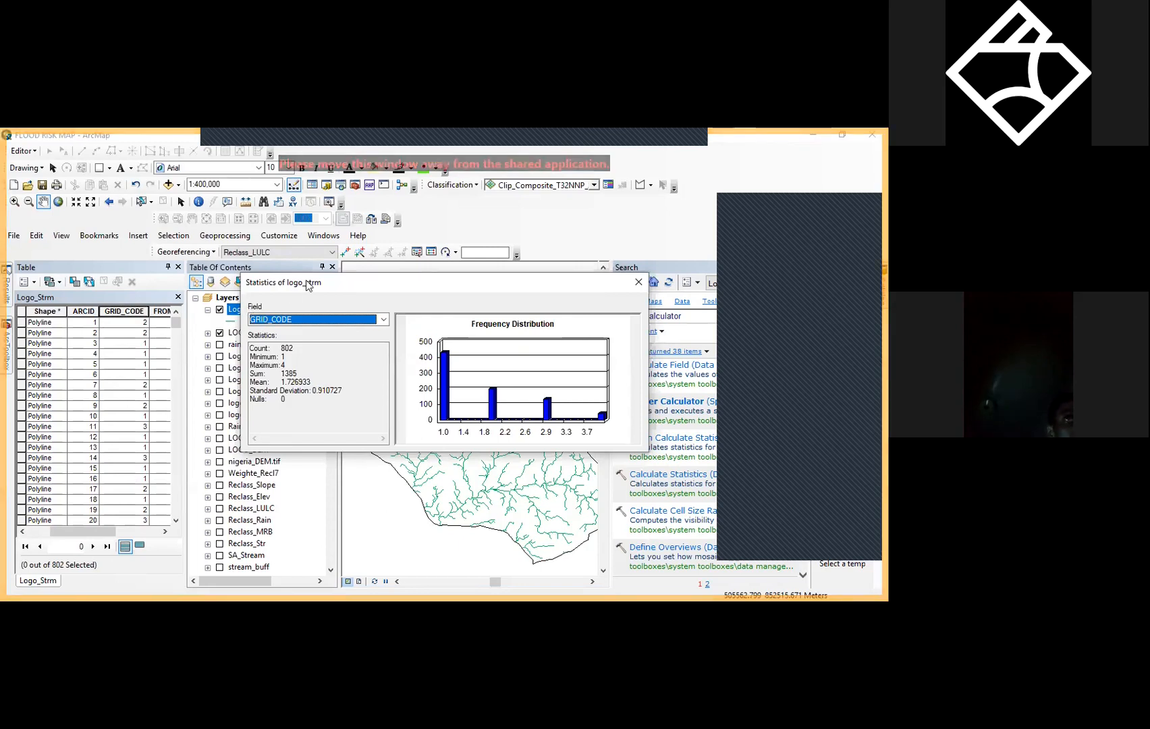
drag(363, 281, 415, 246)
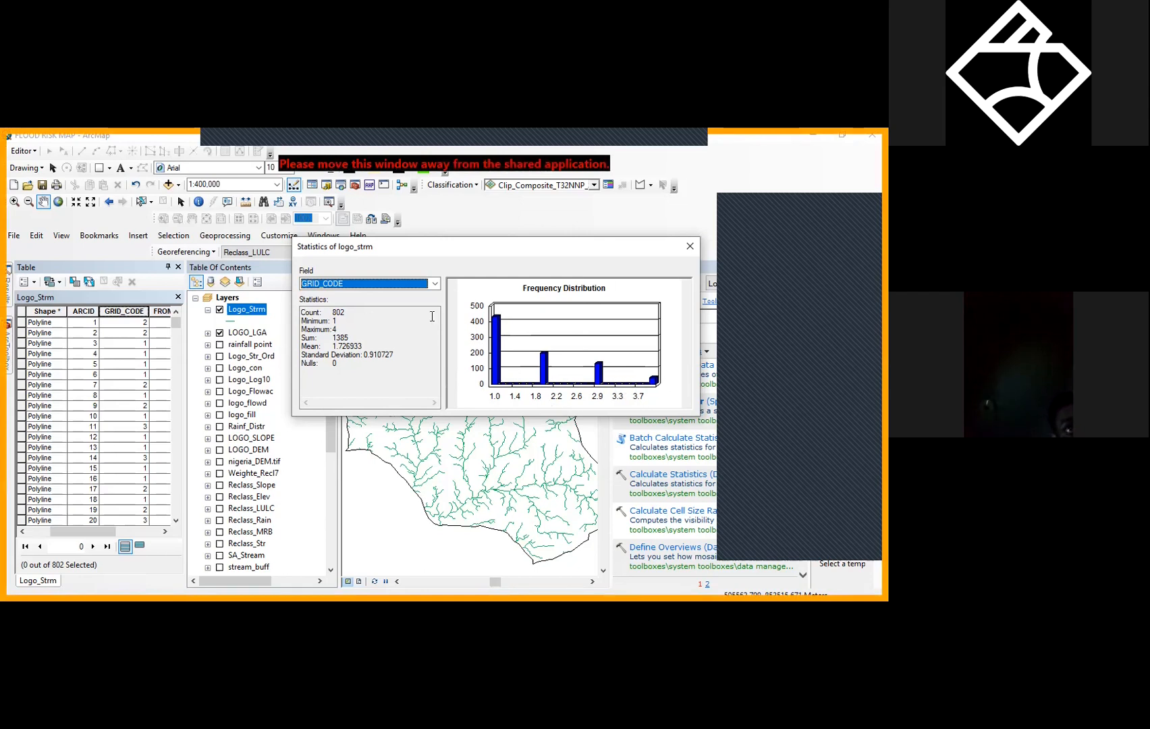
click(690, 247)
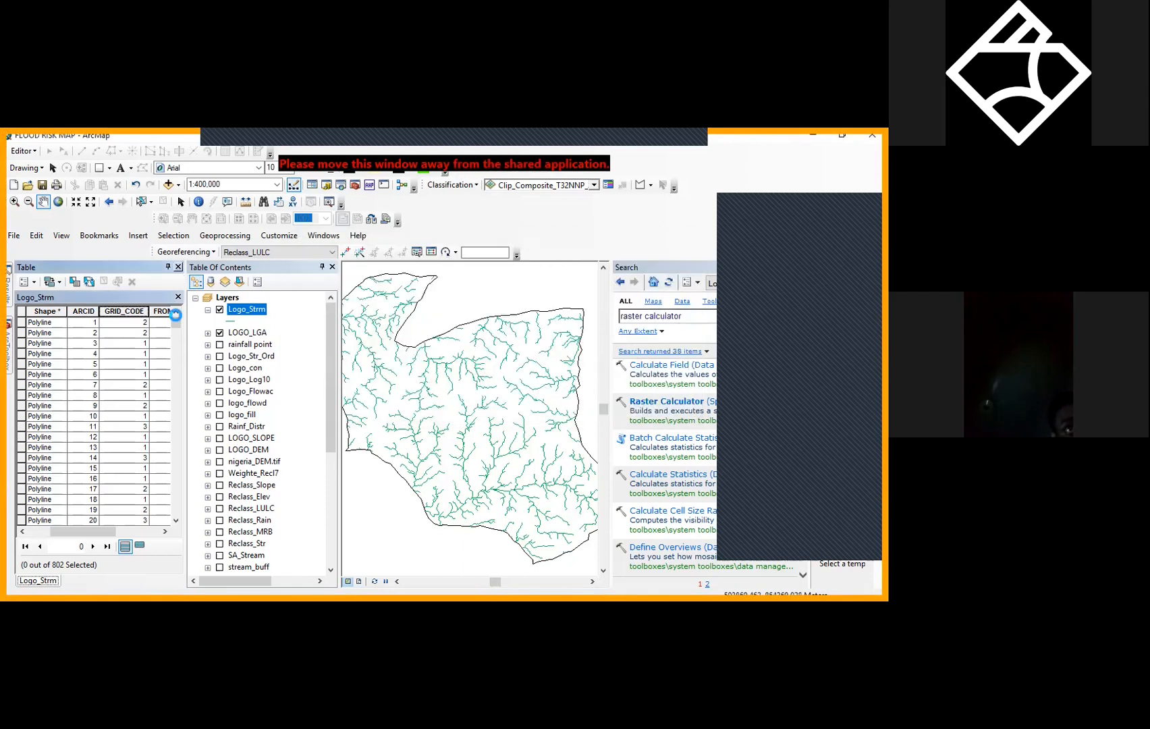
click(178, 266)
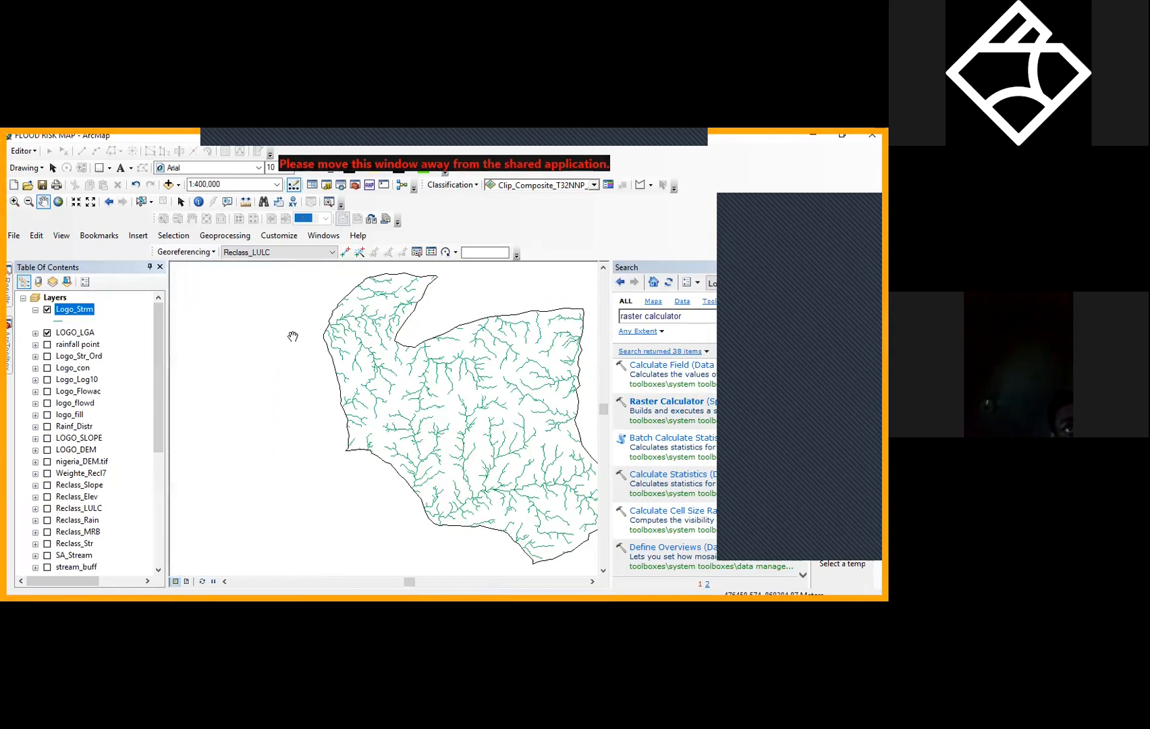
- Replace the tool search term with "buffer"
drag(263, 353, 217, 351)
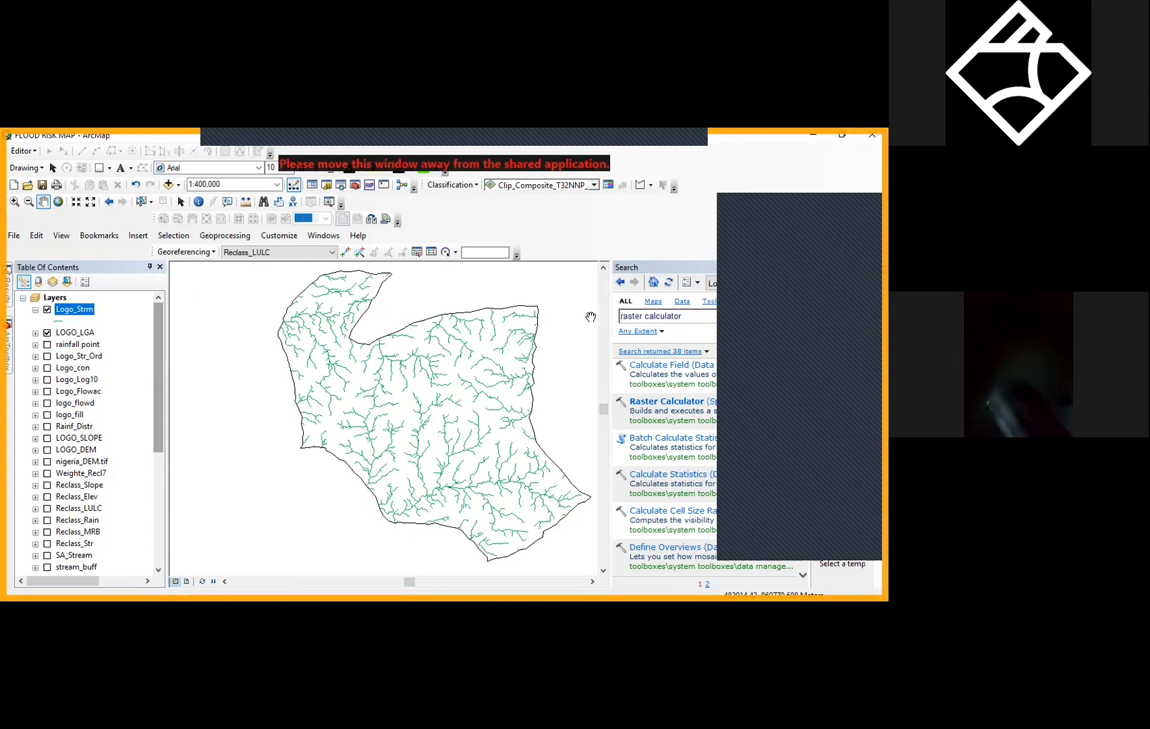
click(638, 321)
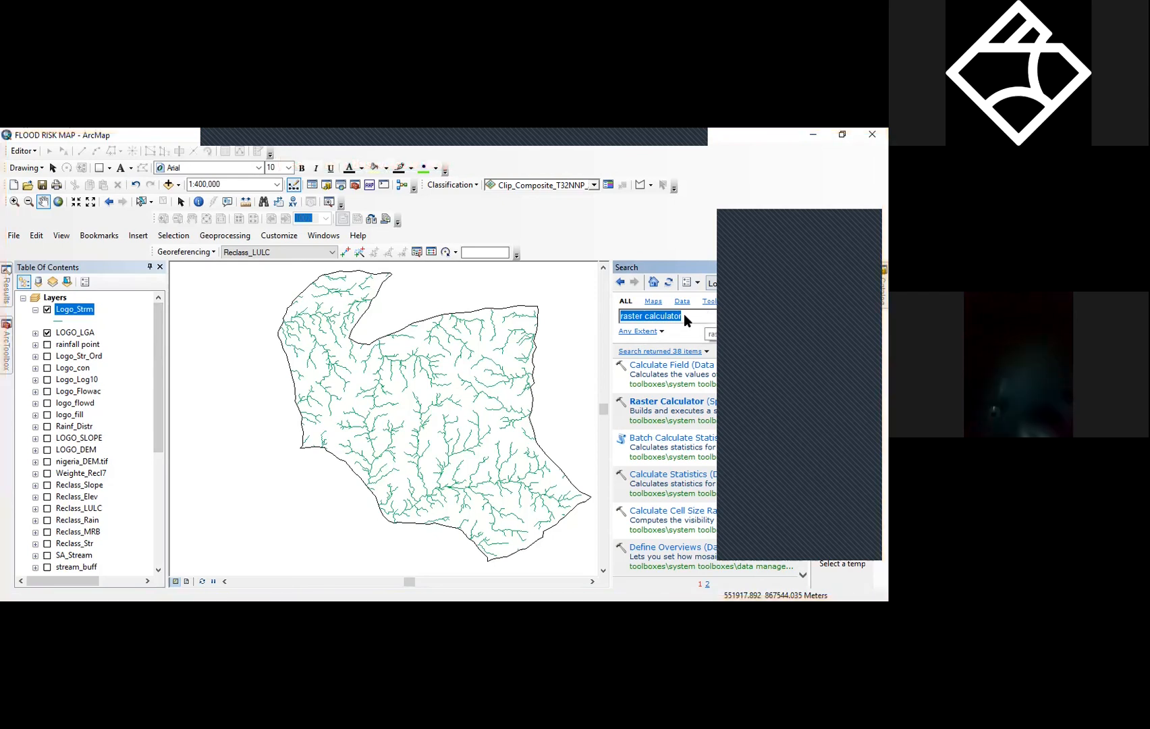
text(b)
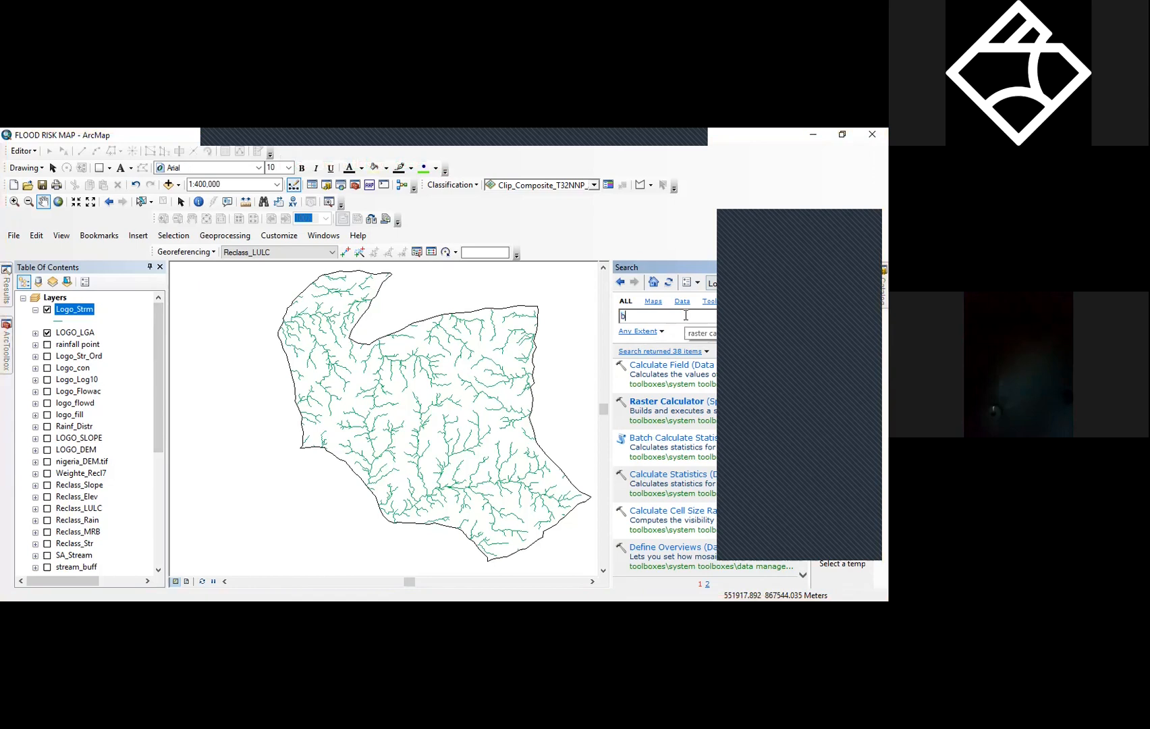
text(uffer)
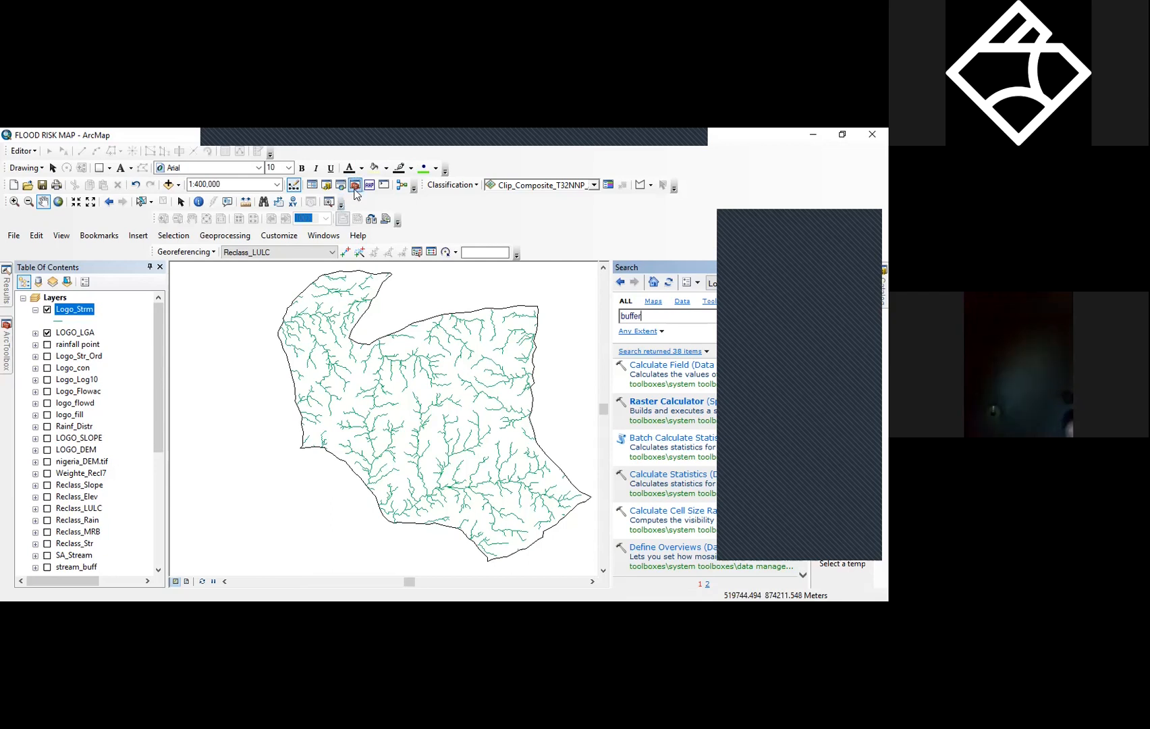
- Look through the Spatial Analyst toolsets in ArcToolbox, including Distance, for a buffer tool
mouse_move(4, 341)
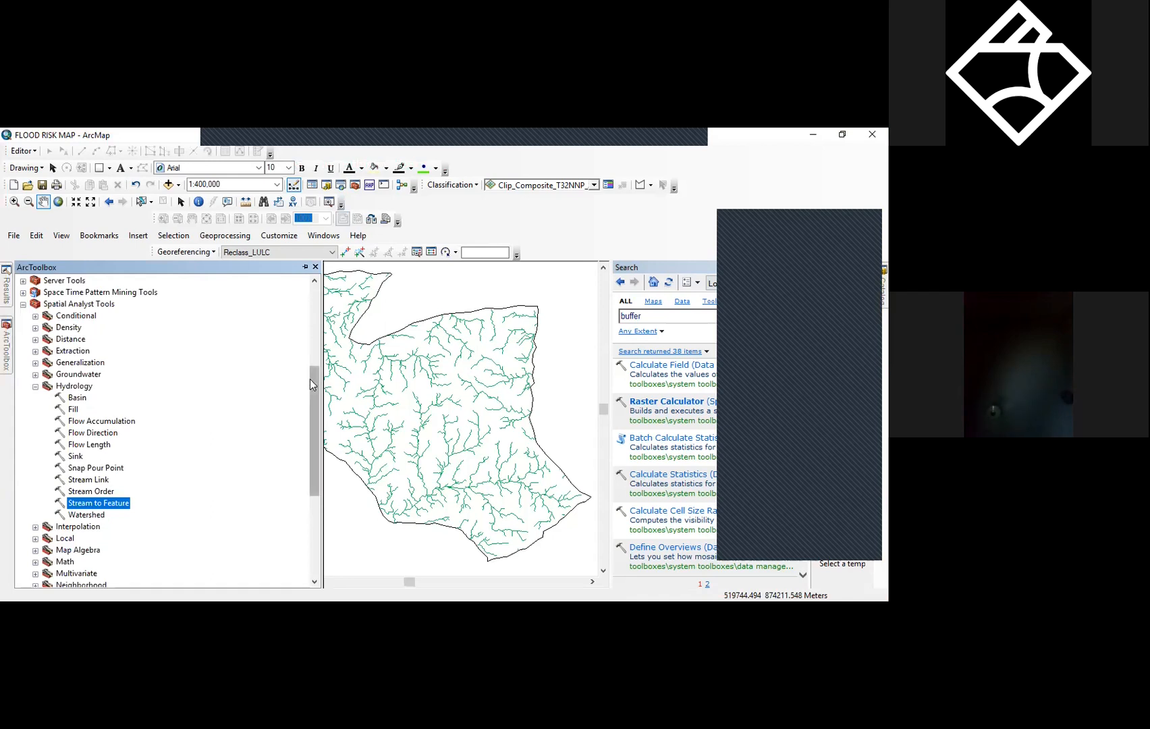
drag(310, 412, 316, 446)
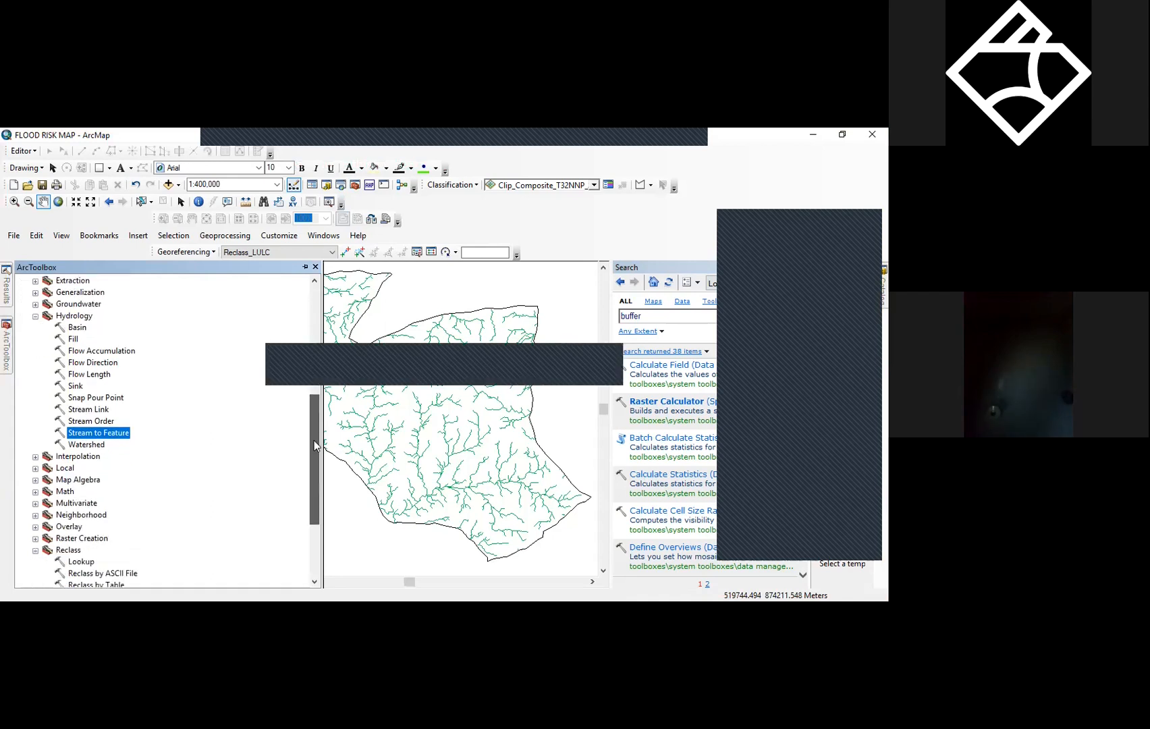
click(36, 550)
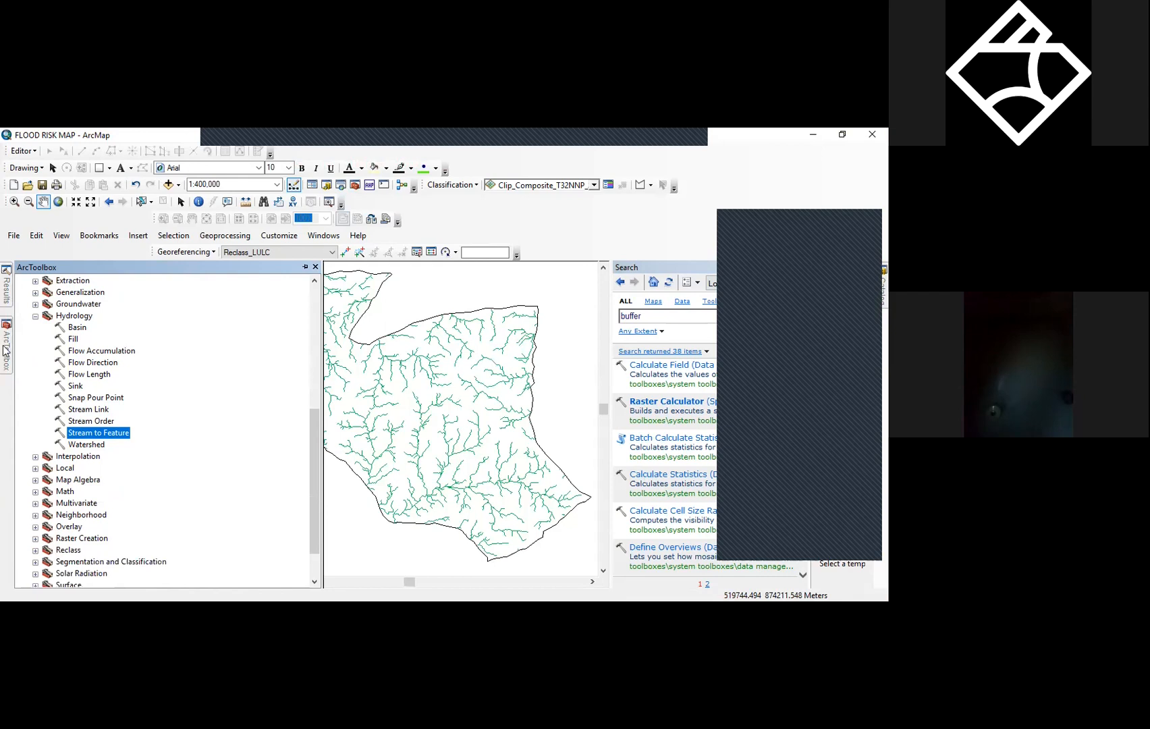
scroll(114, 350, up, 2)
click(35, 386)
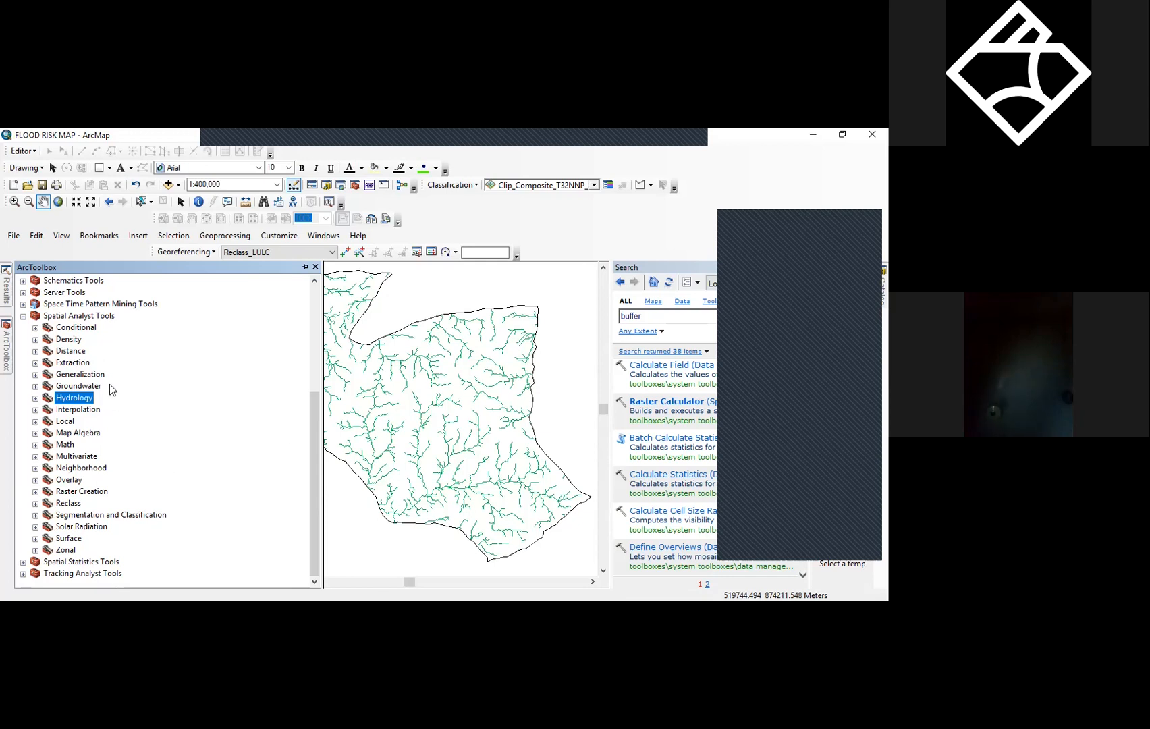
click(35, 351)
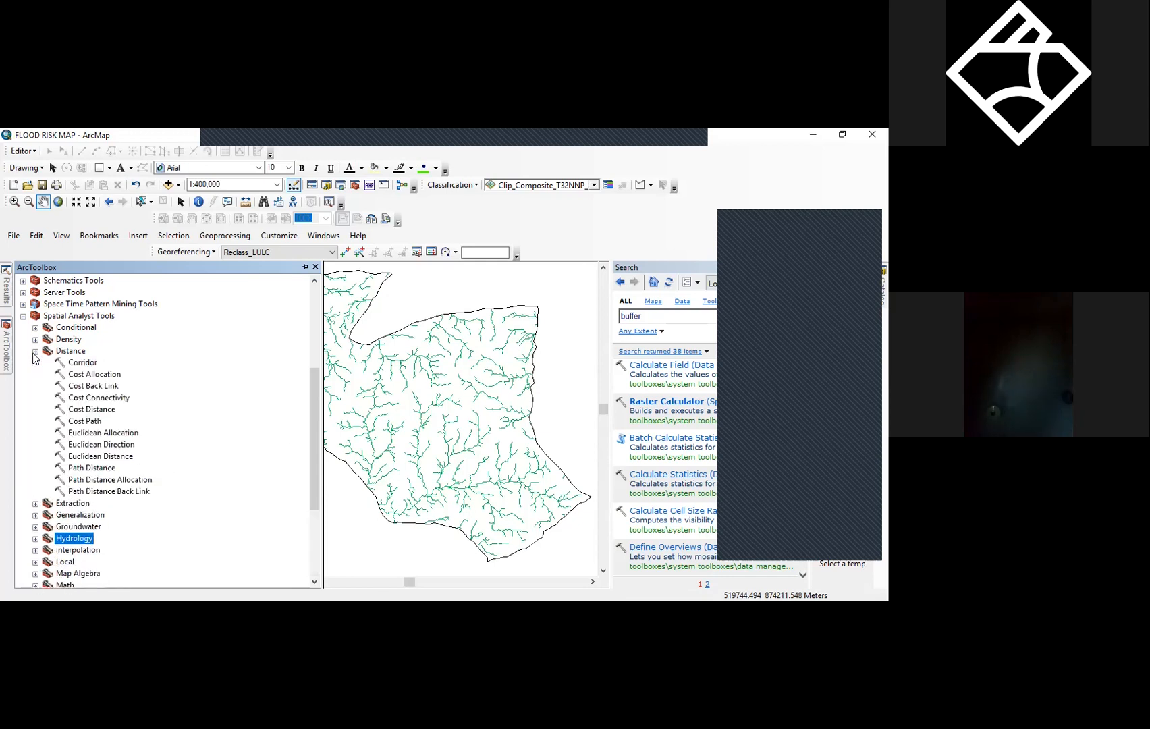
click(35, 351)
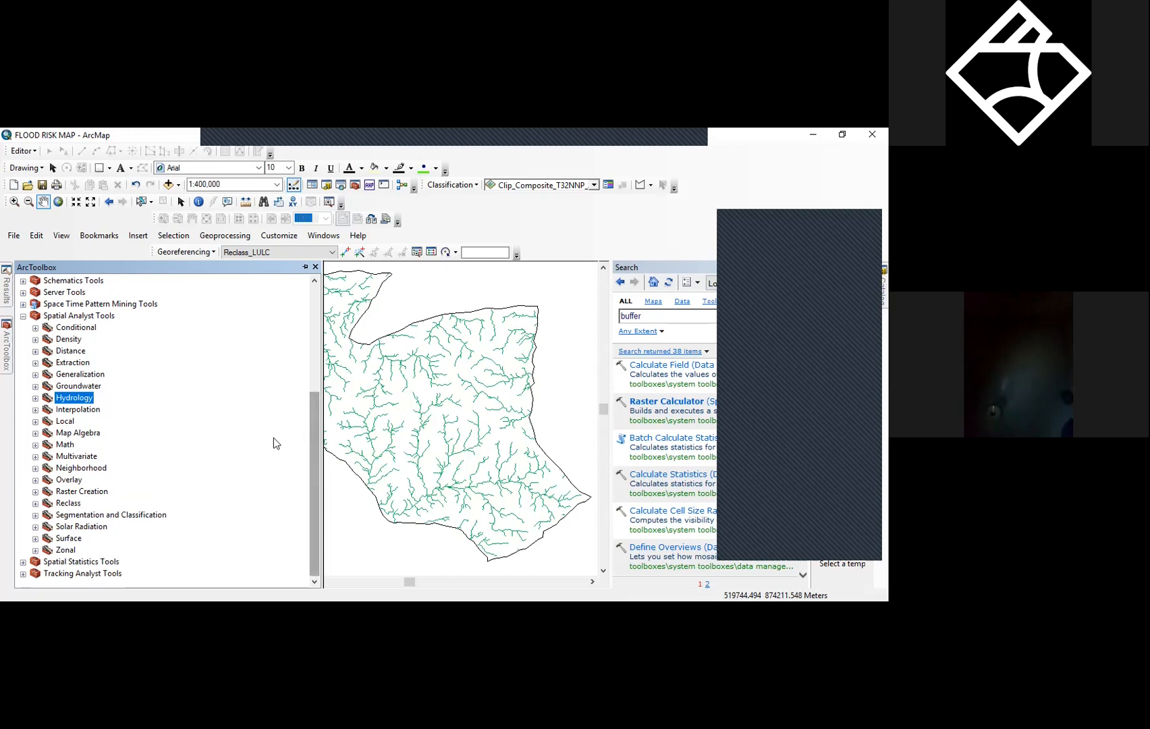
click(23, 315)
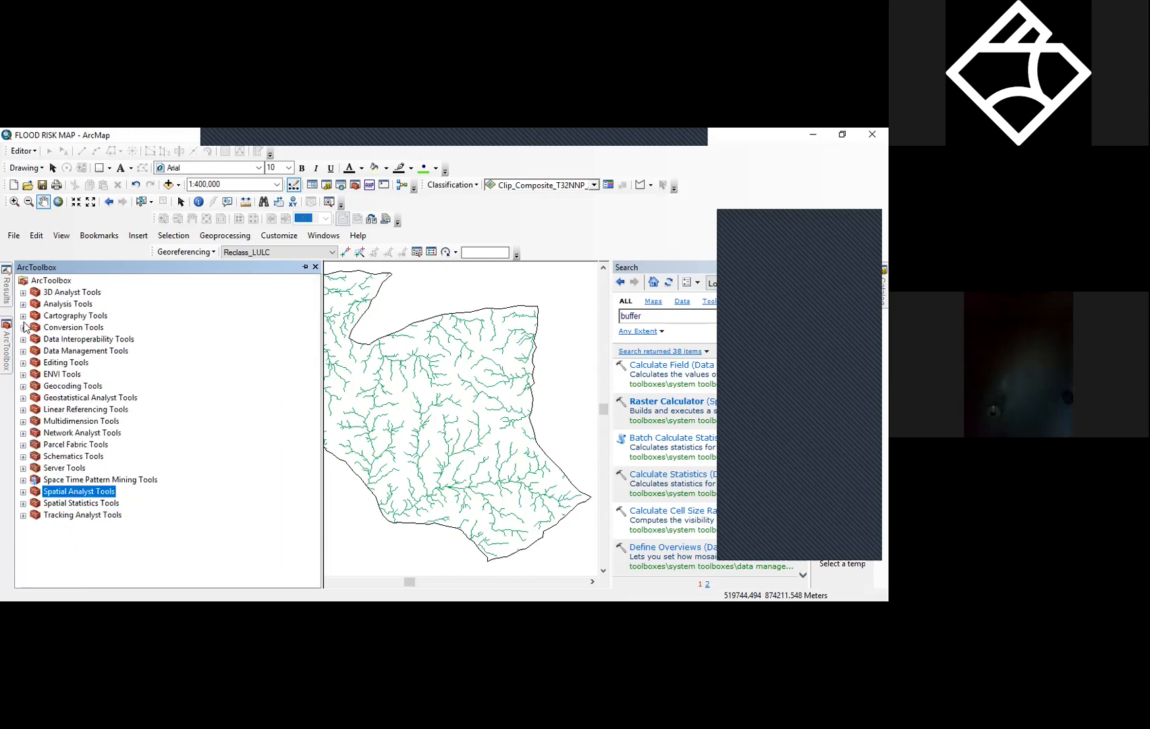
click(23, 492)
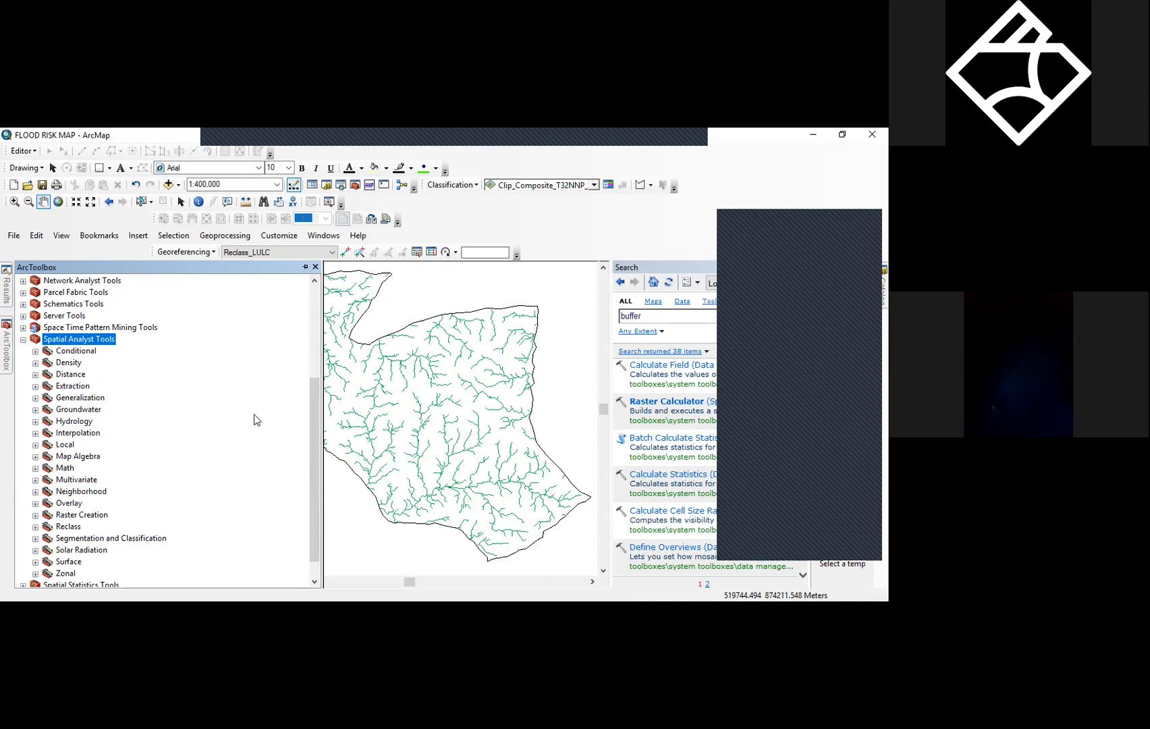
- Set up the Buffer tool with Big river as input features and Logo_BR_Buff in the GRMI 3 folder as output
click(659, 318)
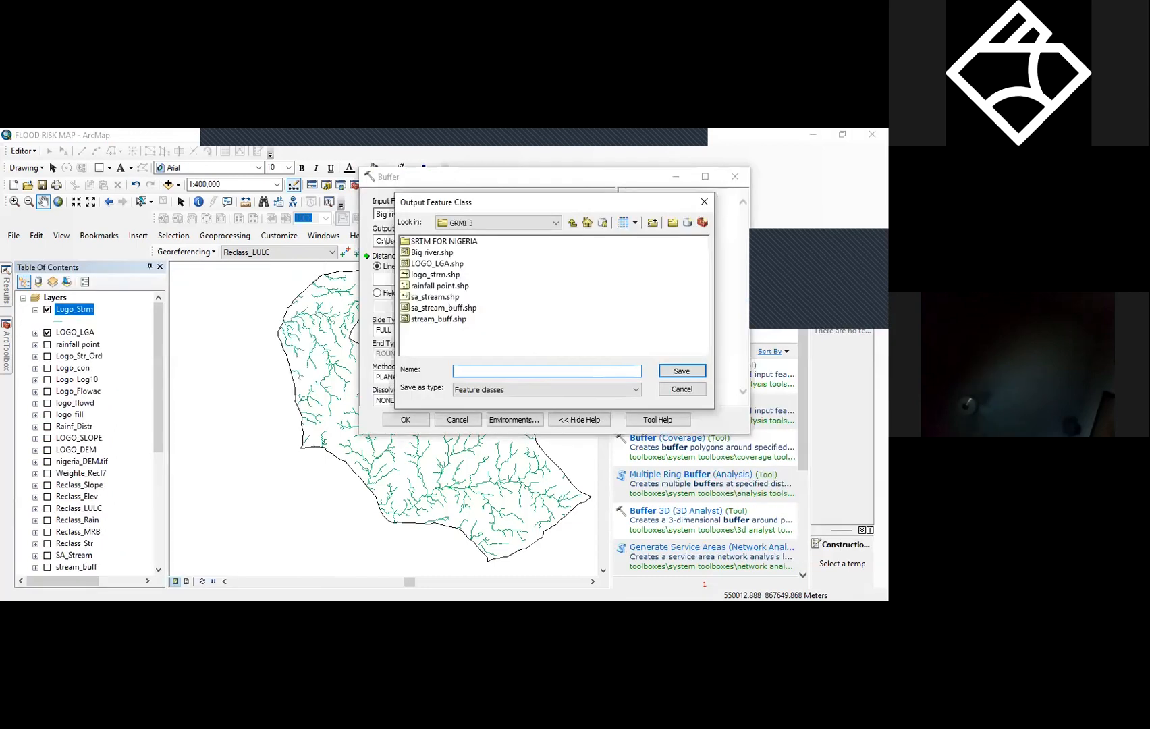
text(Logo_BR_Buff)
key(Return)
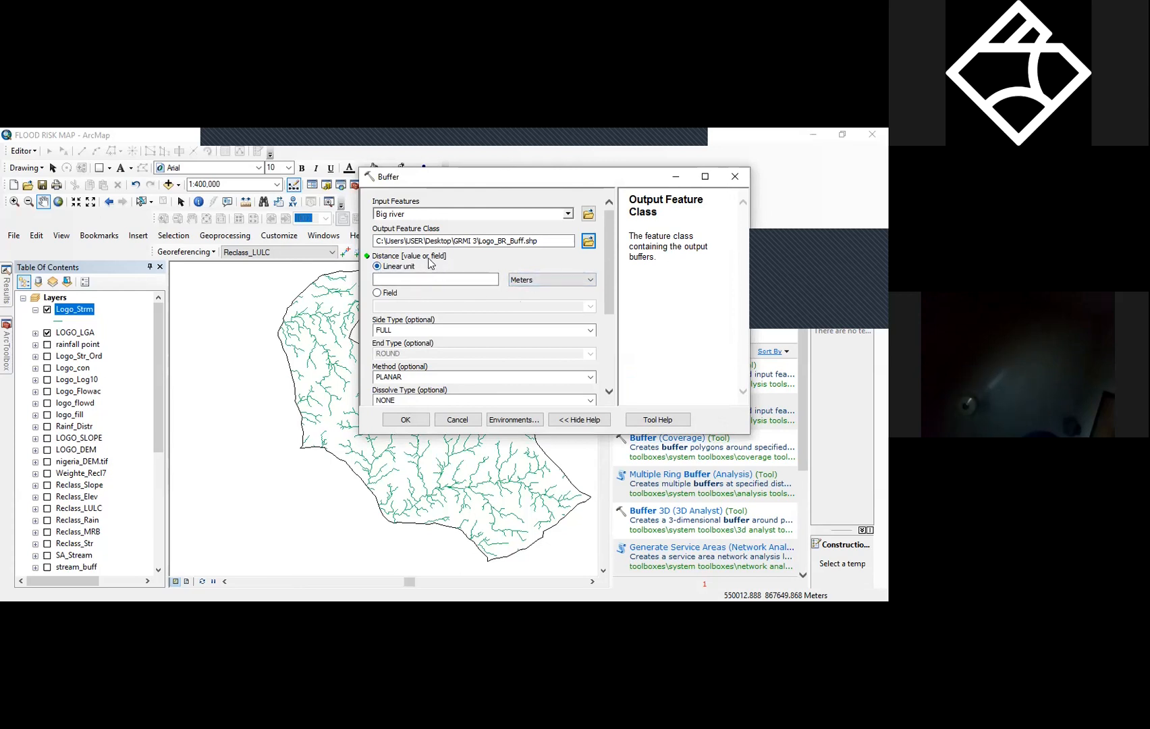
- Set the buffer's linear distance to 2 kilometers
click(540, 279)
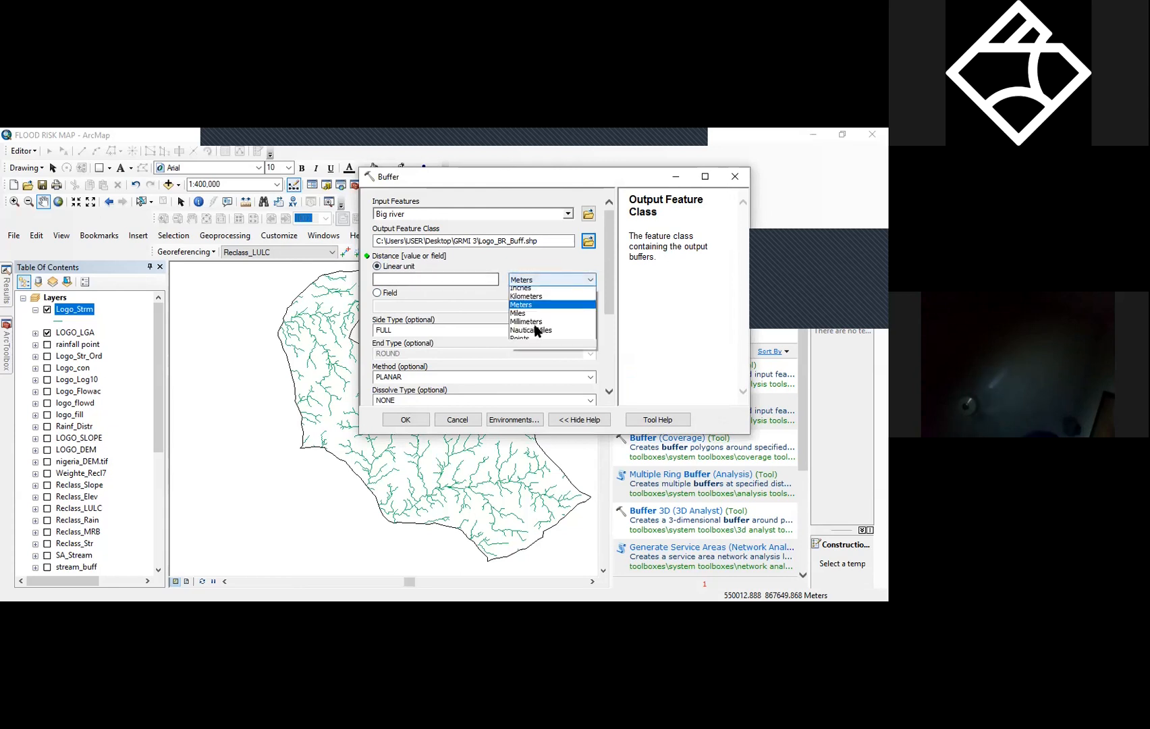
click(500, 306)
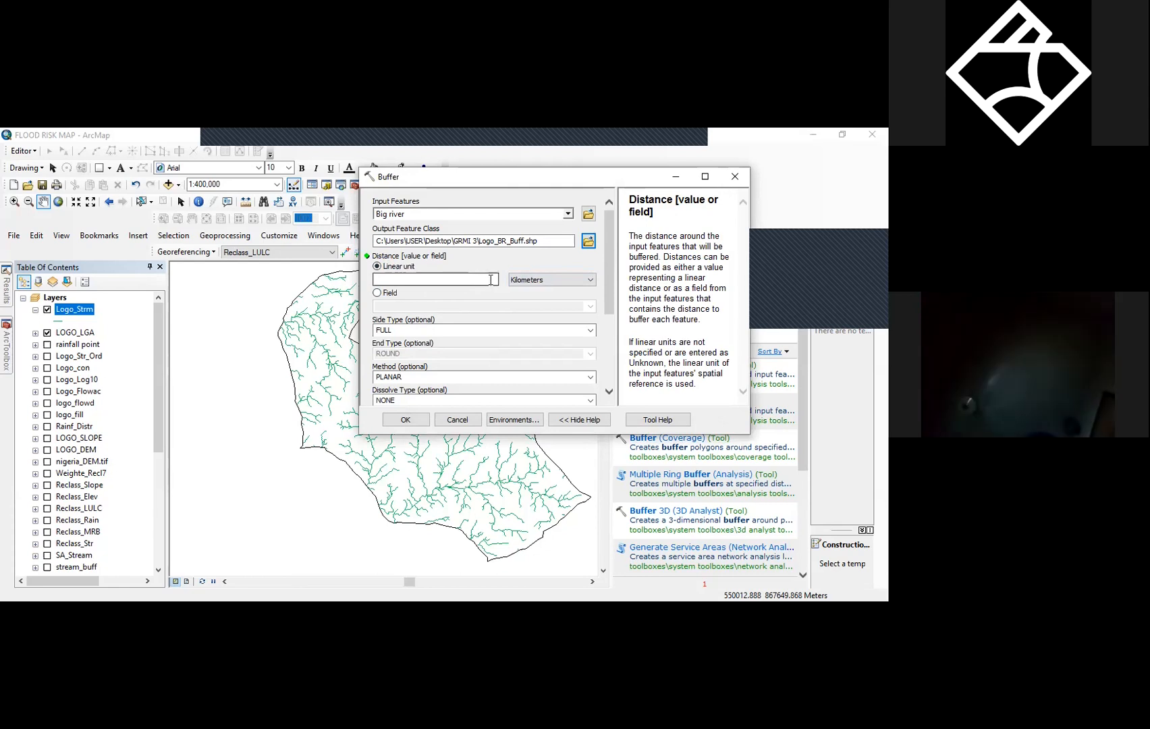
click(495, 278)
text(2)
- Keep the side type at FULL, set the dissolve type to ALL and run Buffer
drag(607, 245, 603, 297)
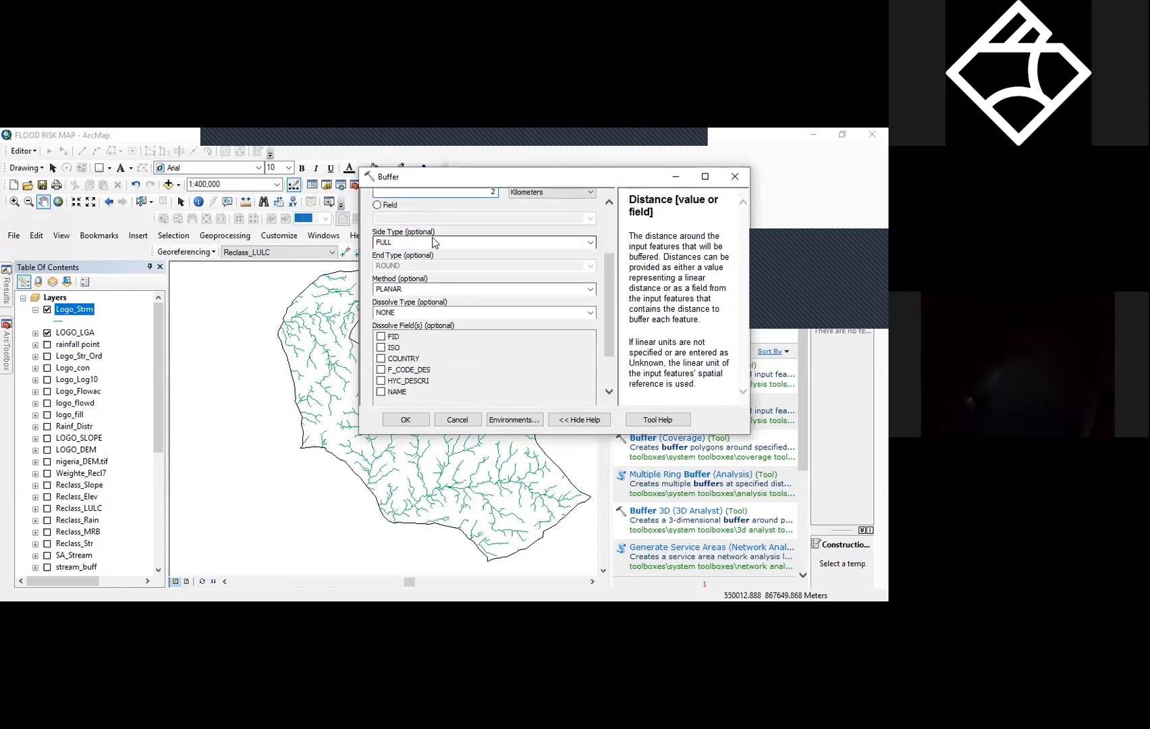
click(591, 242)
click(591, 242)
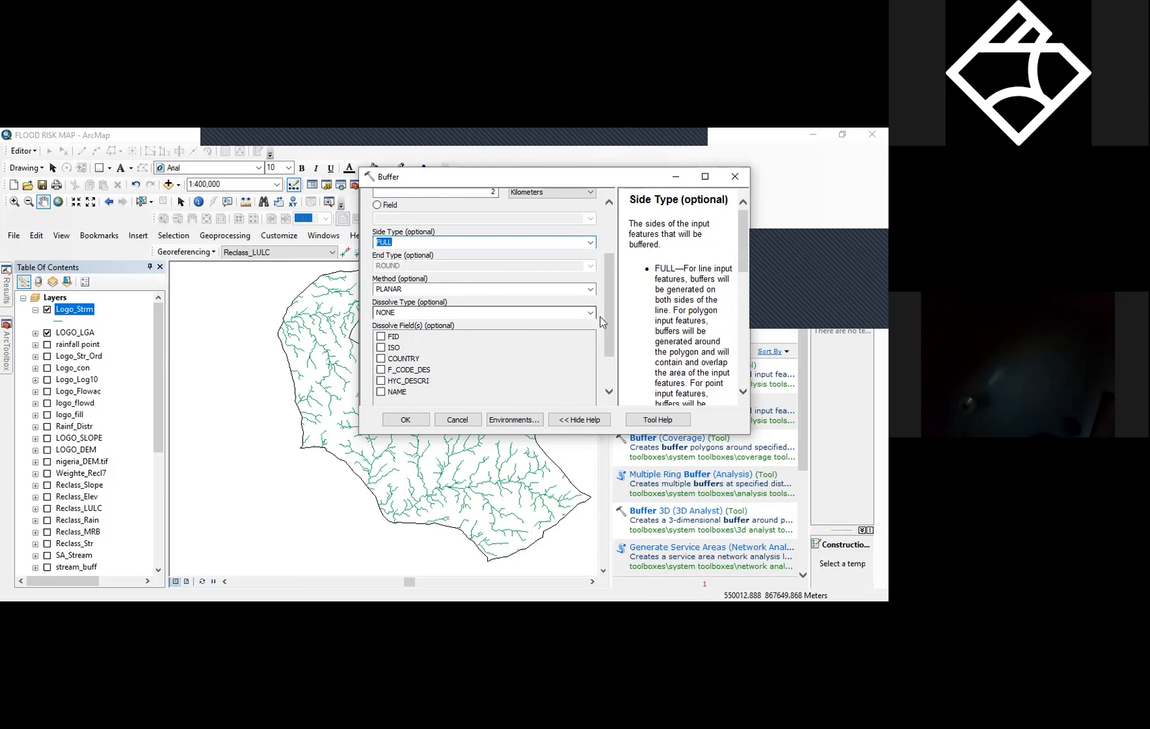
click(590, 312)
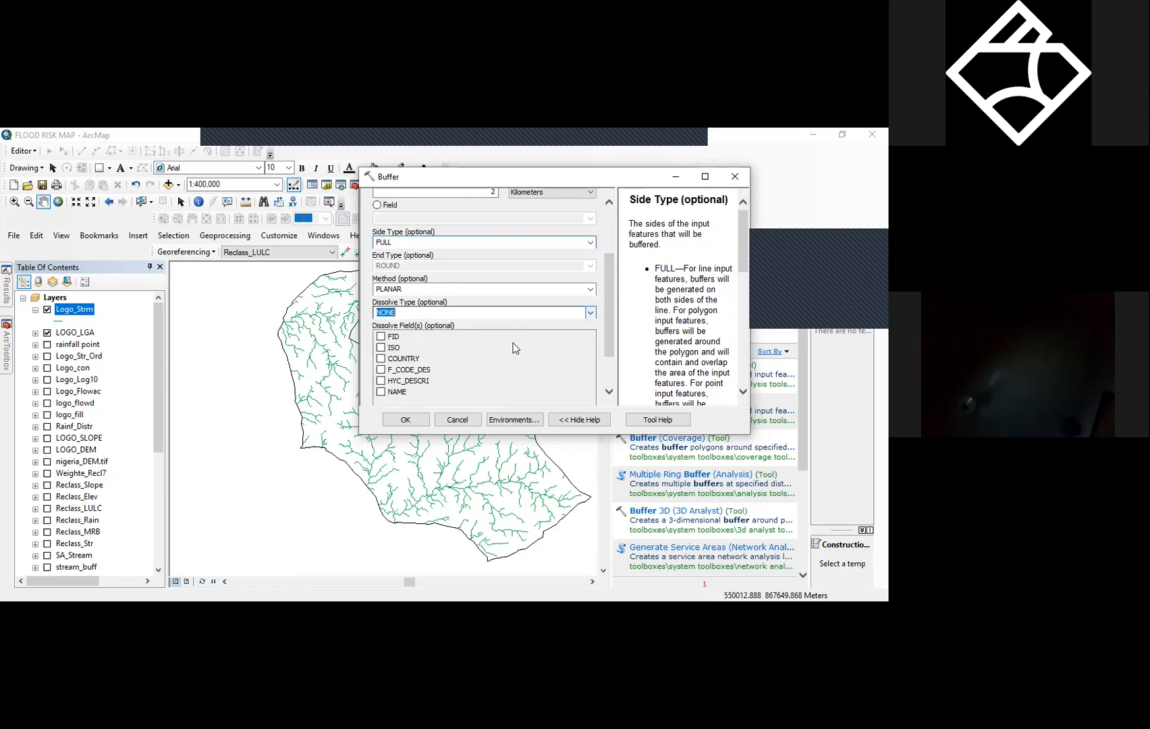
click(578, 294)
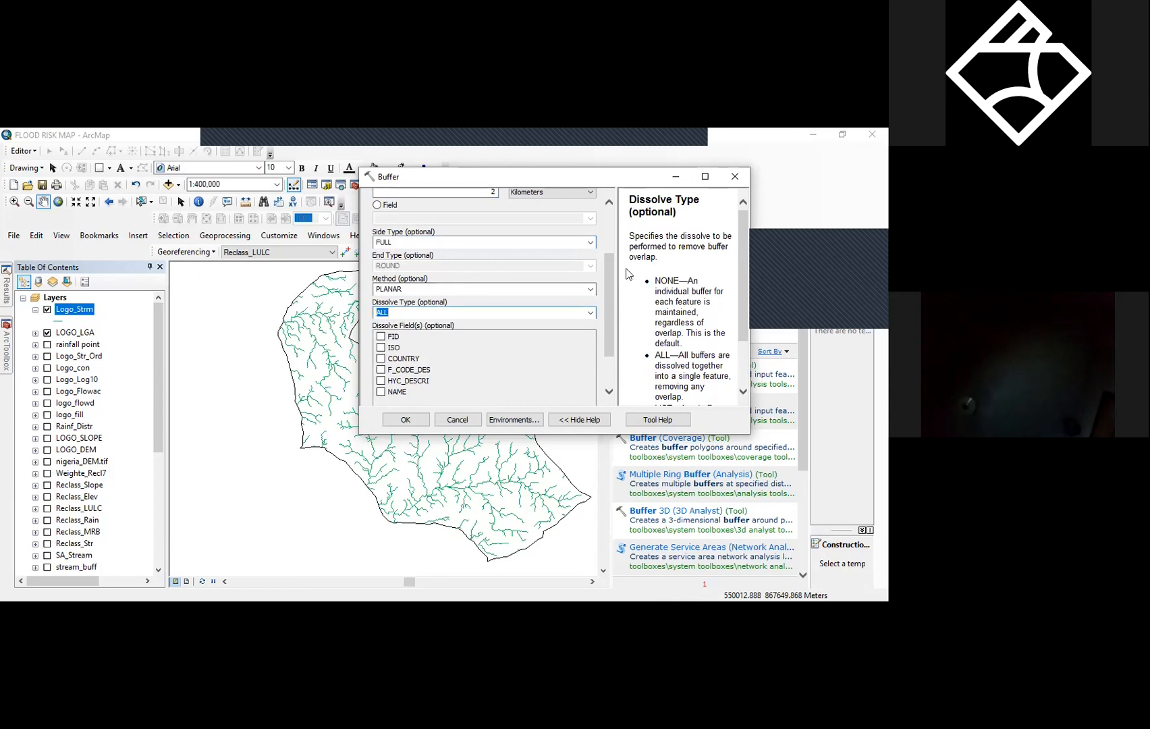
drag(609, 269, 612, 315)
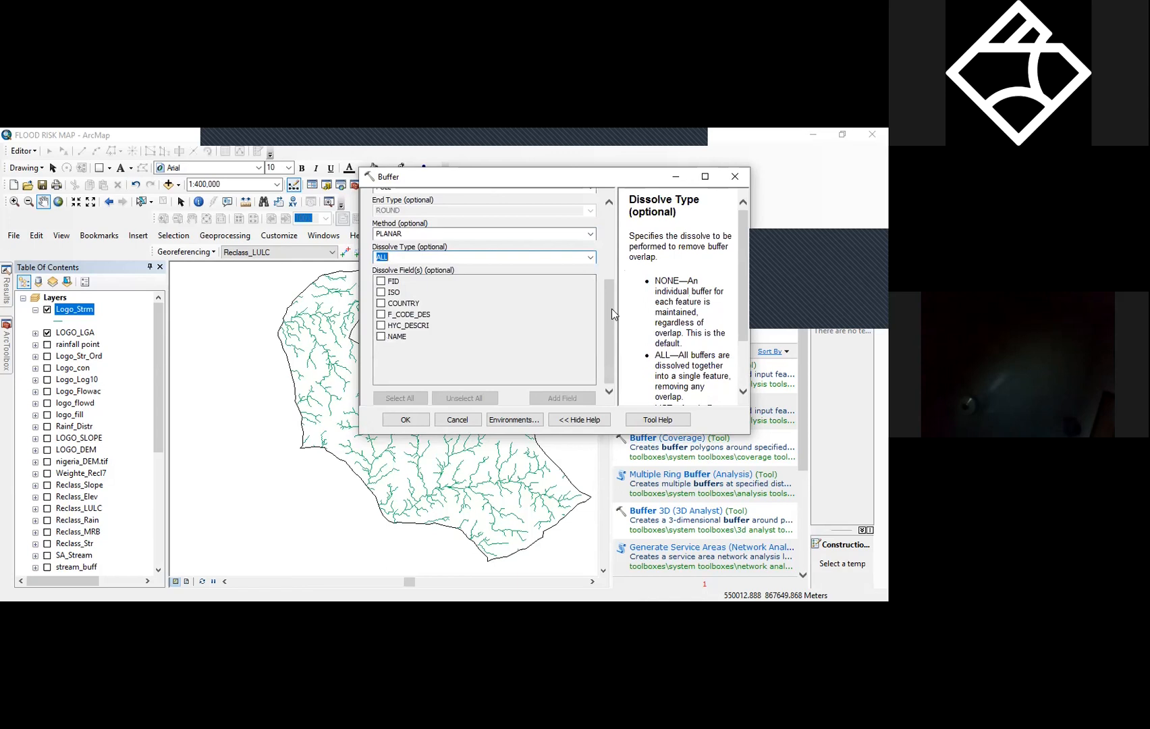
click(388, 423)
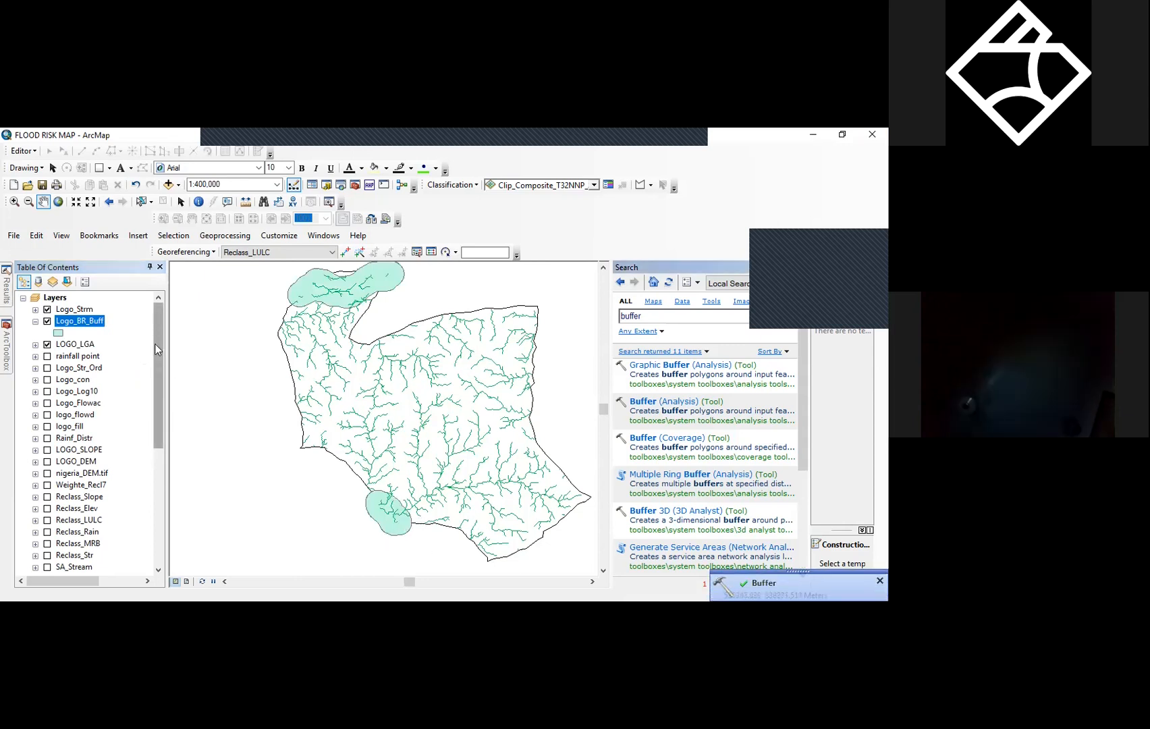
- Hide the Logo_Strm layer, then show Big river and move it directly above Logo_BR_Buff in the layer order
click(47, 309)
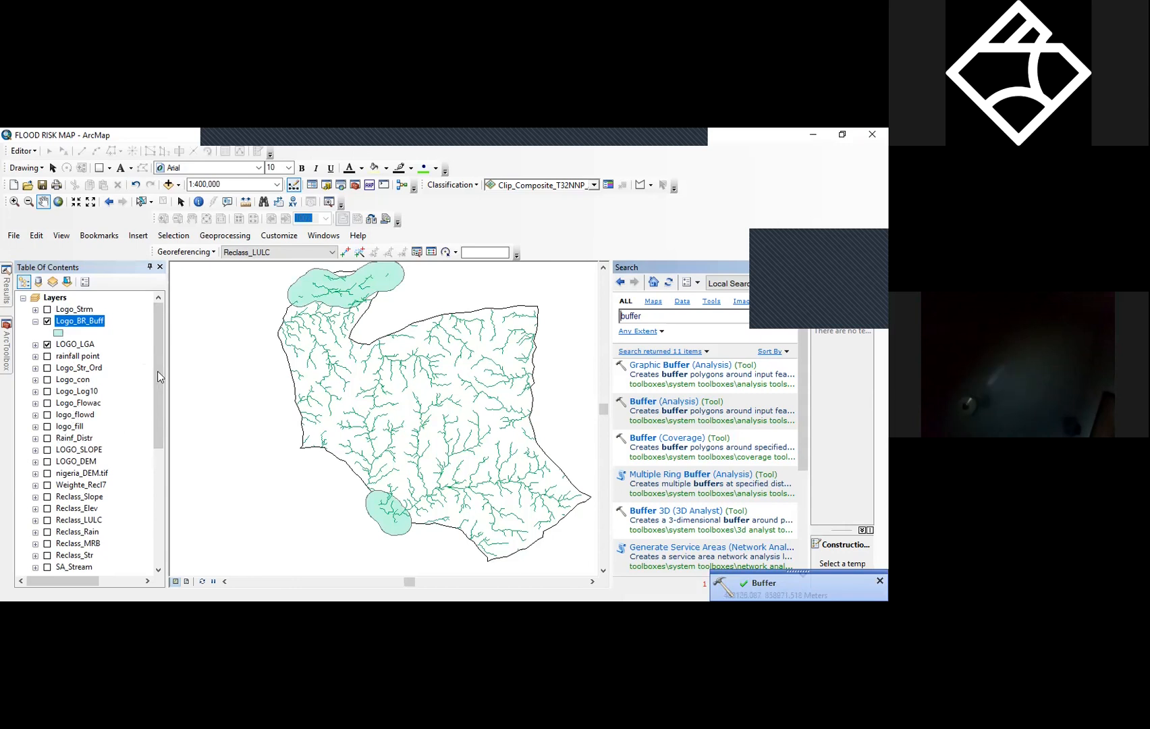
scroll(158, 365, down, 2)
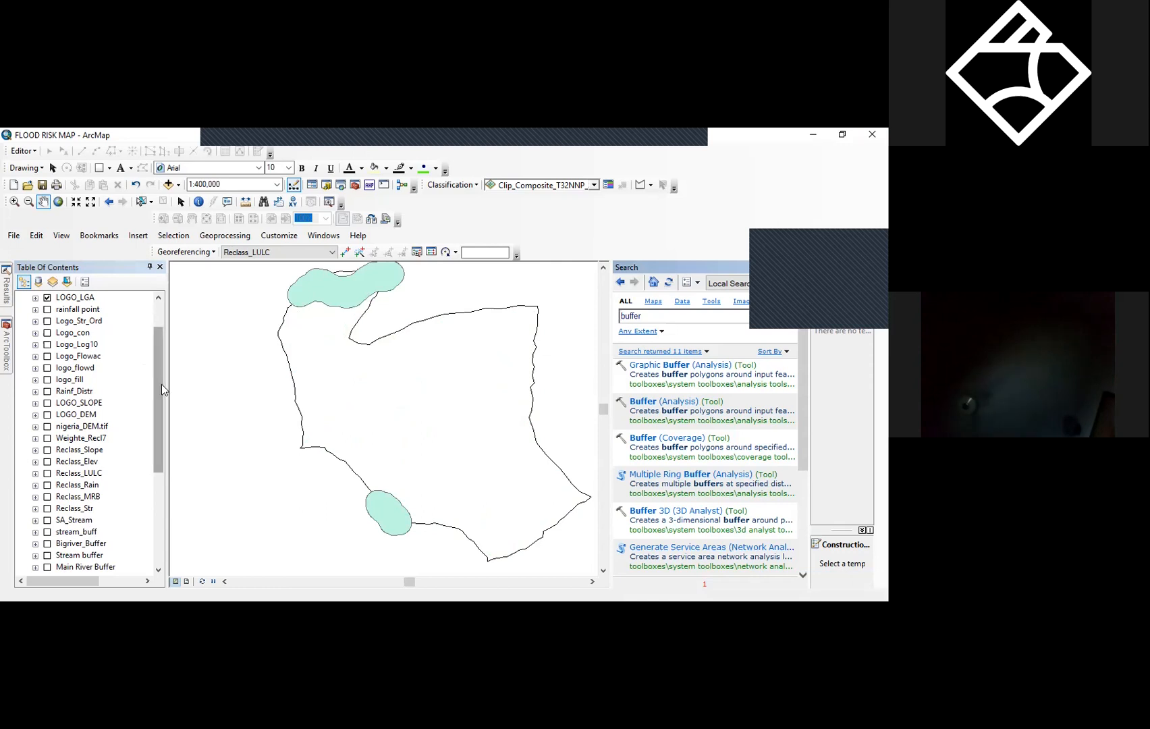
drag(161, 386, 160, 399)
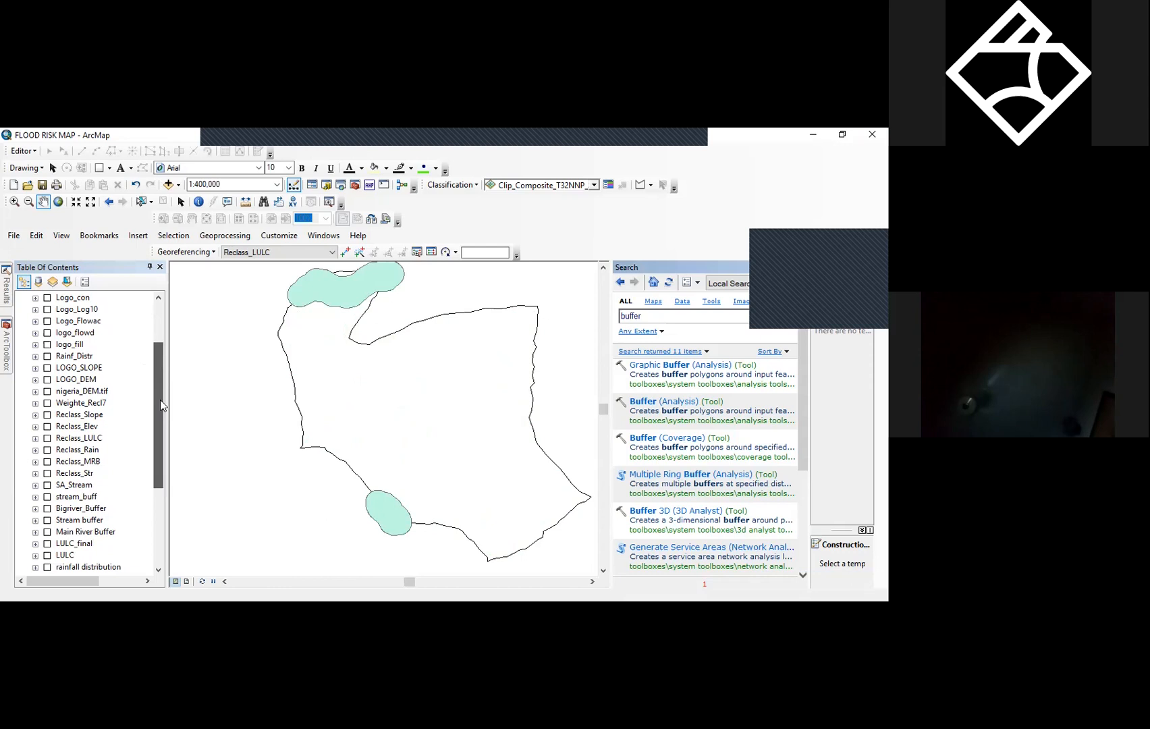
drag(160, 399, 160, 473)
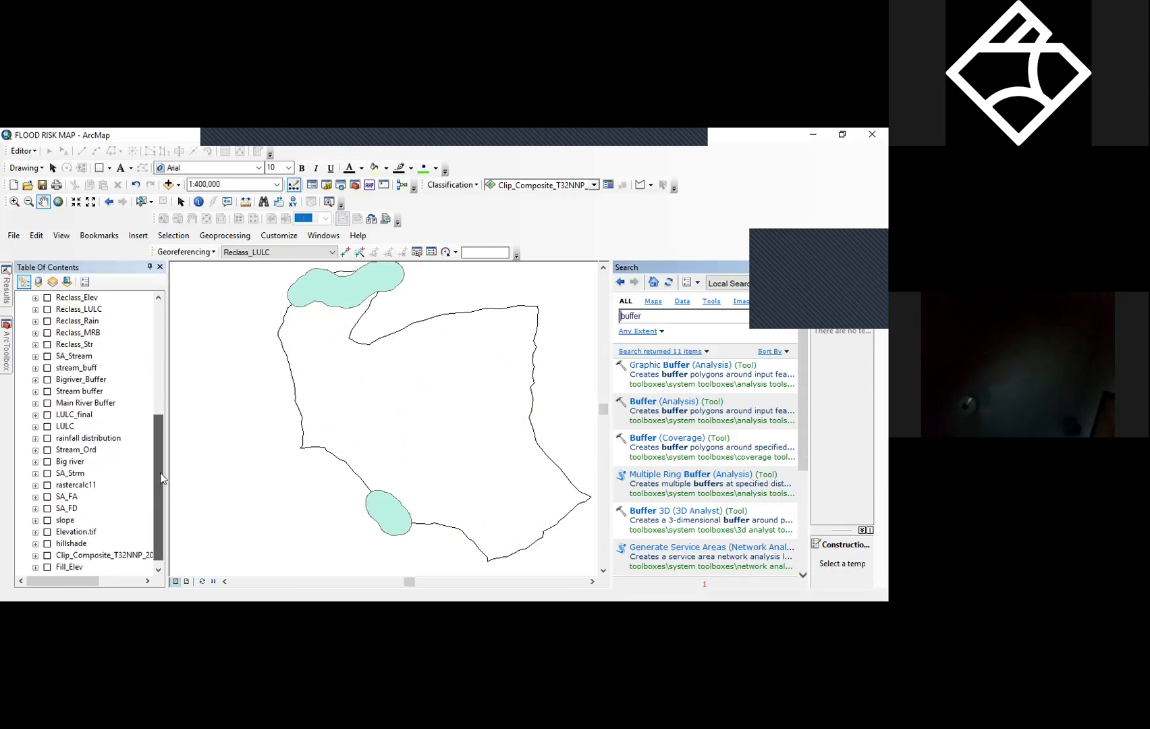
click(47, 463)
drag(65, 465, 85, 326)
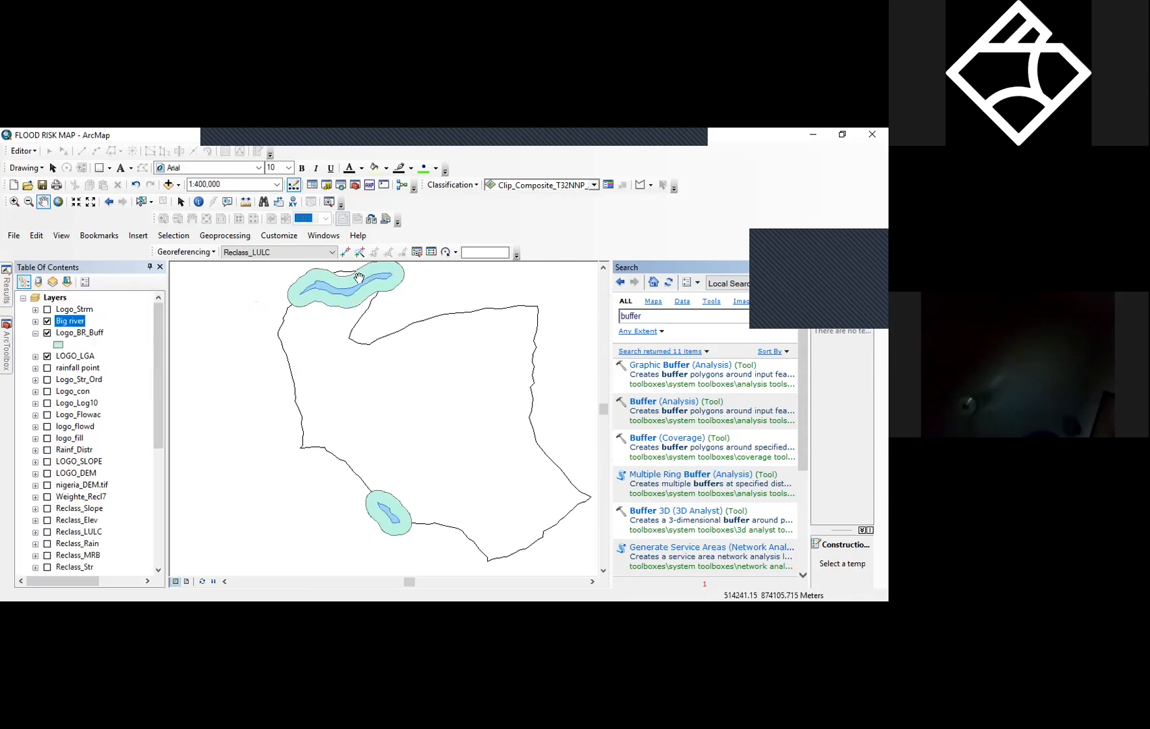
- Change the symbol of the Logo_BR_Buff layer to Hollow
click(58, 345)
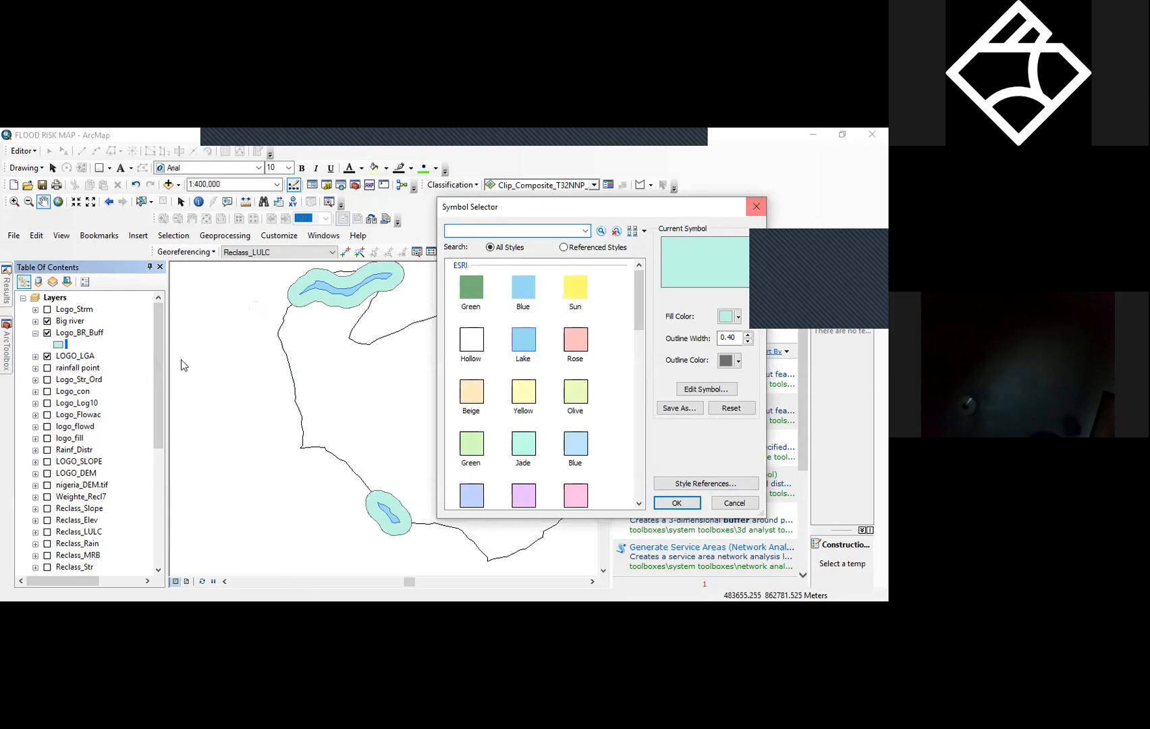
click(471, 339)
click(668, 503)
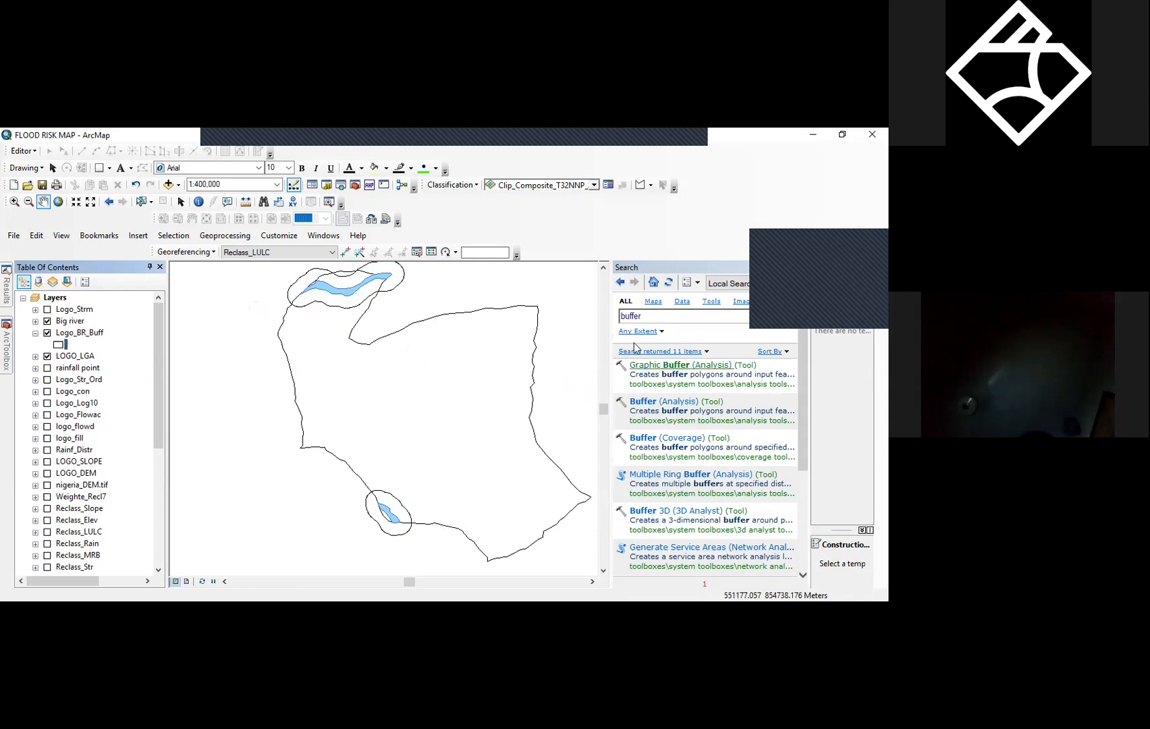
- Open the Buffer (Analysis) tool with Logo_Strm as input and save the output as logo_strm_buff.shp in the GRMI 3 folder
click(645, 401)
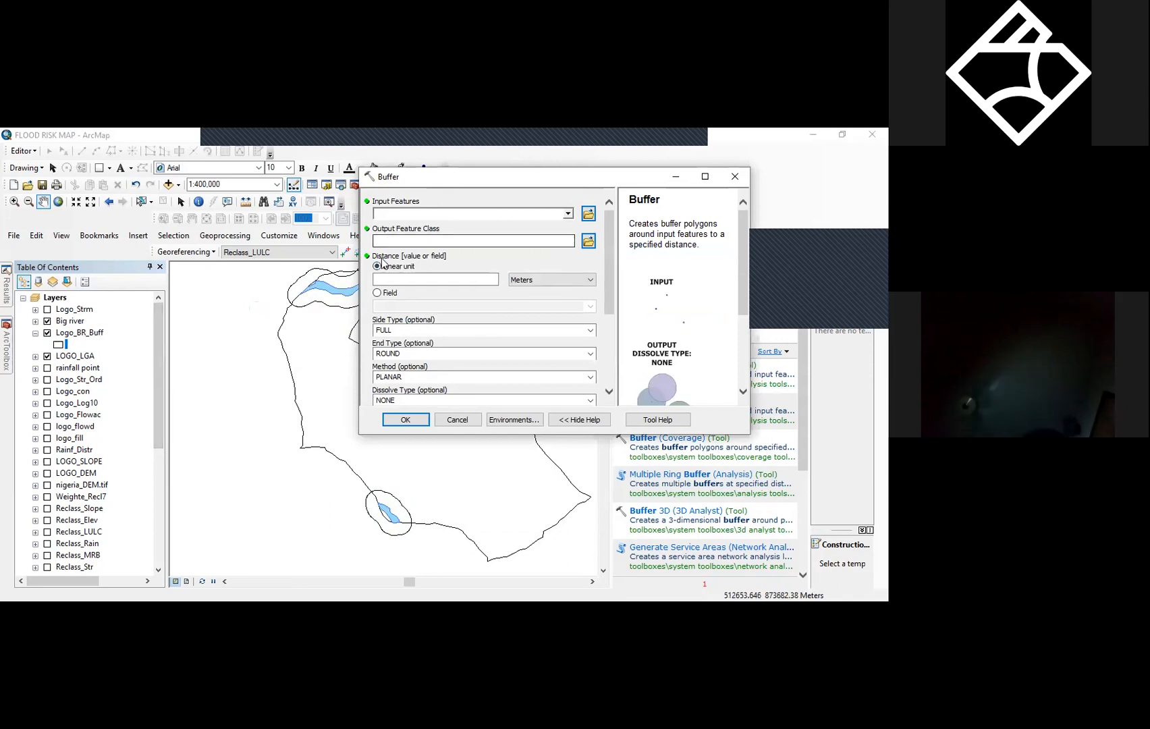
click(567, 214)
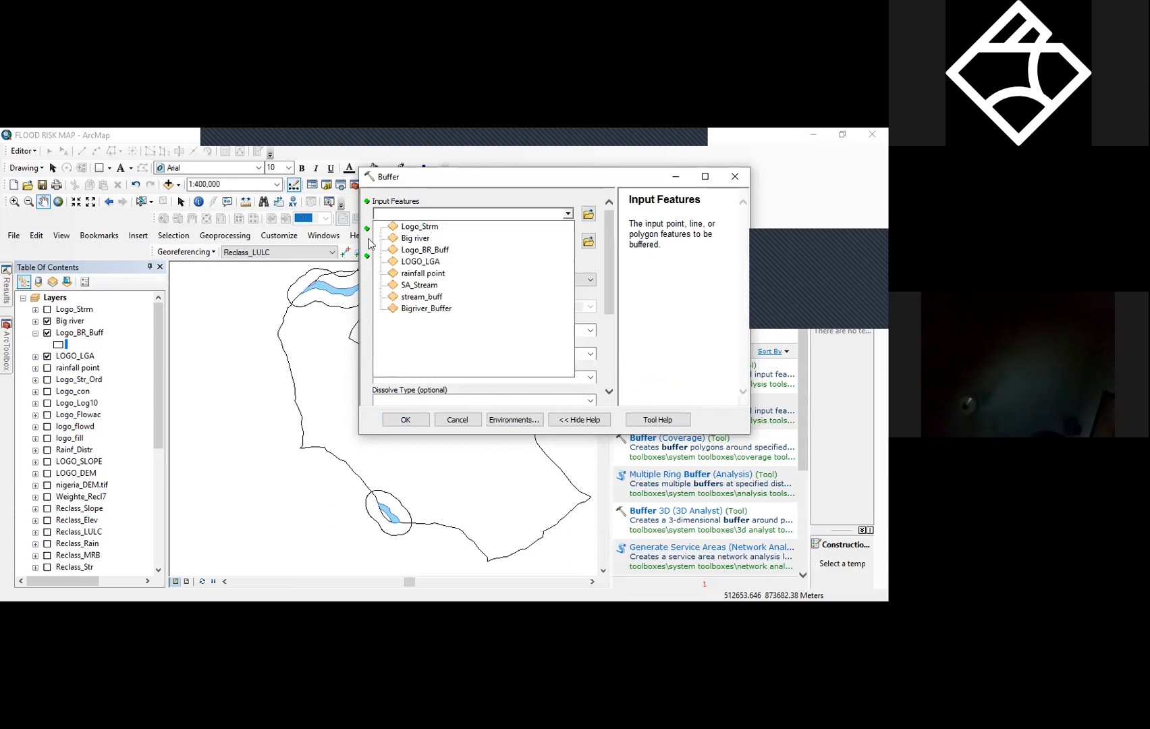
click(417, 226)
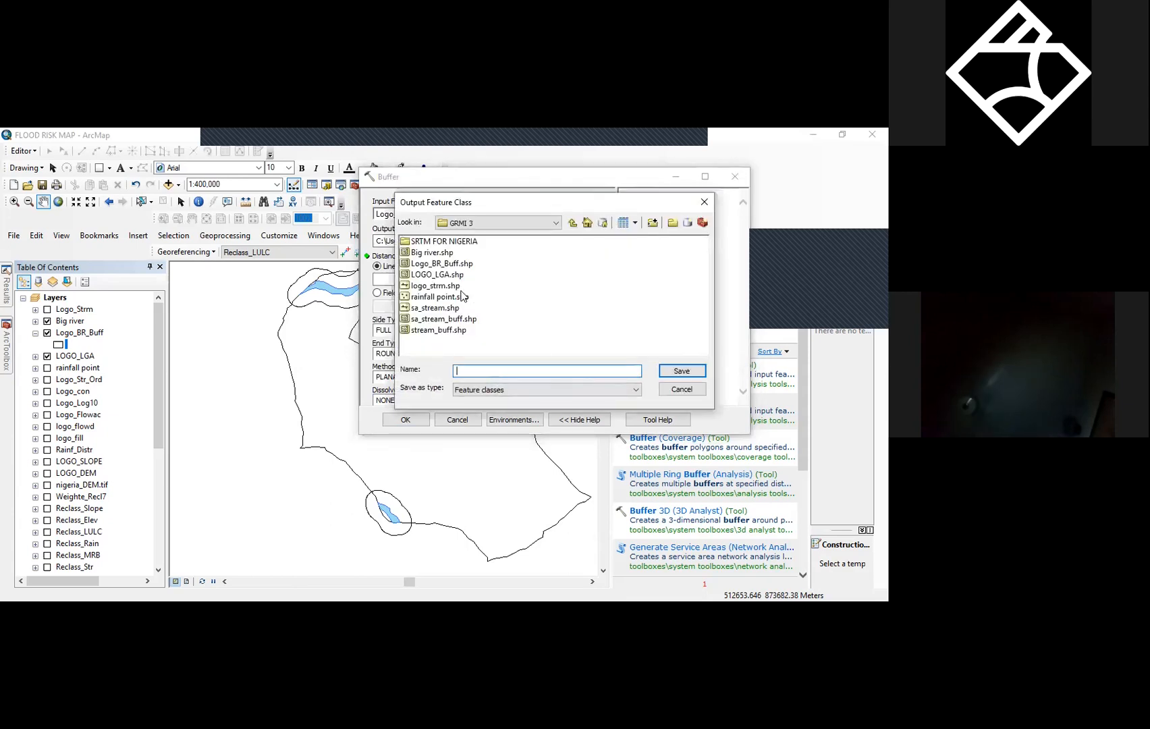
click(437, 286)
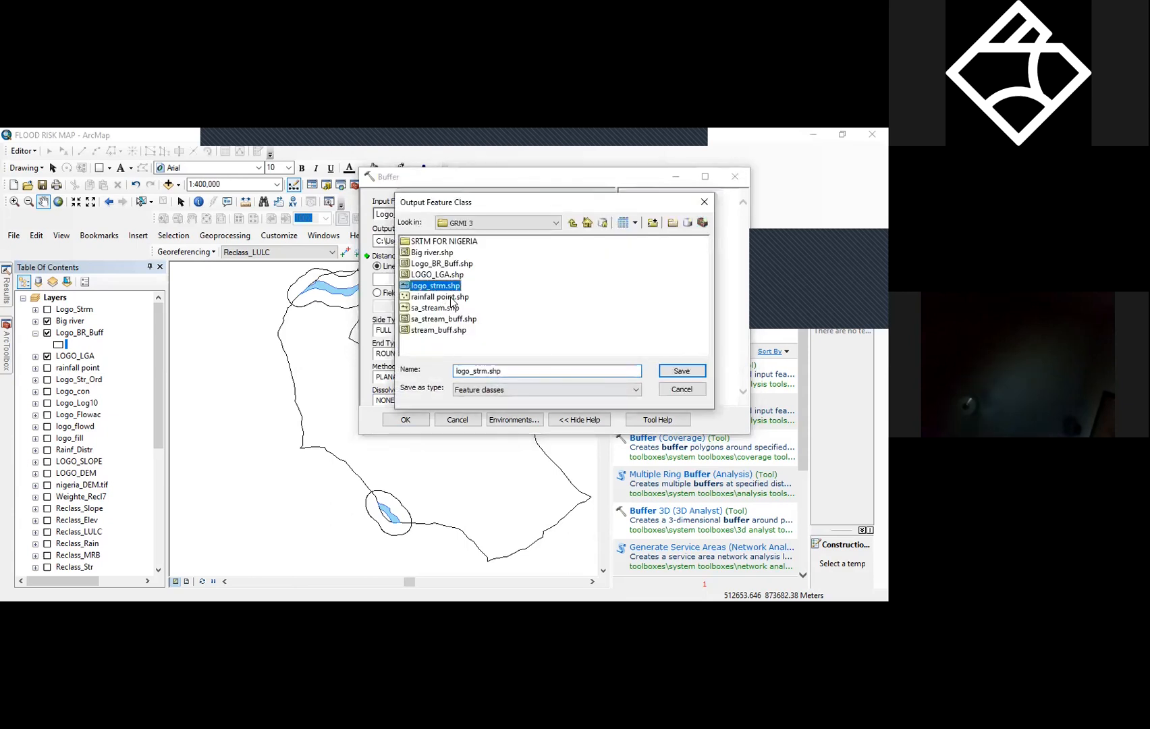
click(488, 371)
text(_buff)
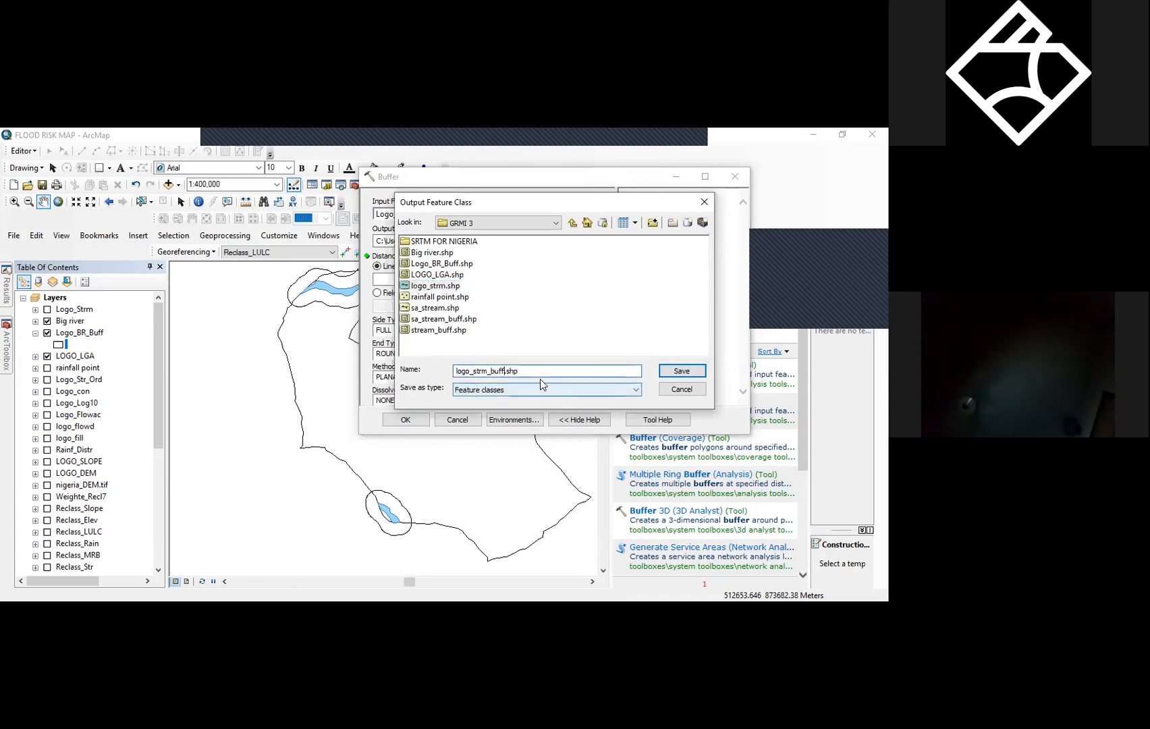
click(677, 373)
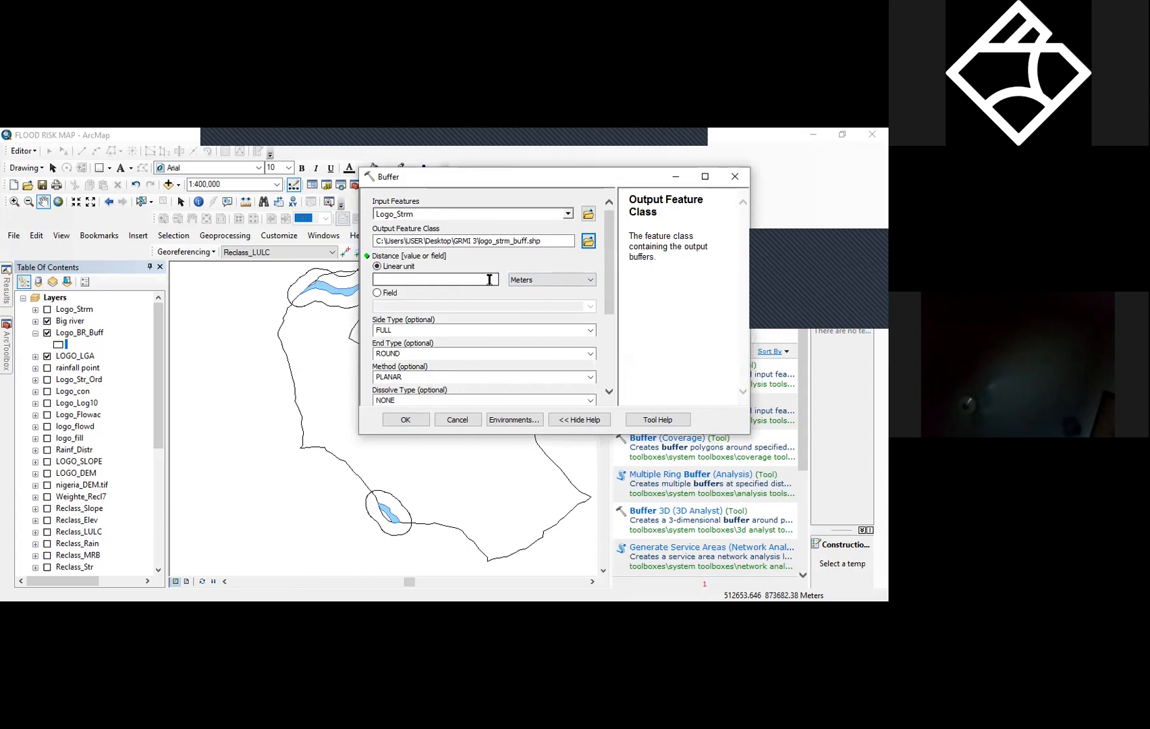
- Set the stream buffer's linear distance to 500 meters and its dissolve type to ALL, and run Buffer
click(489, 279)
text(500)
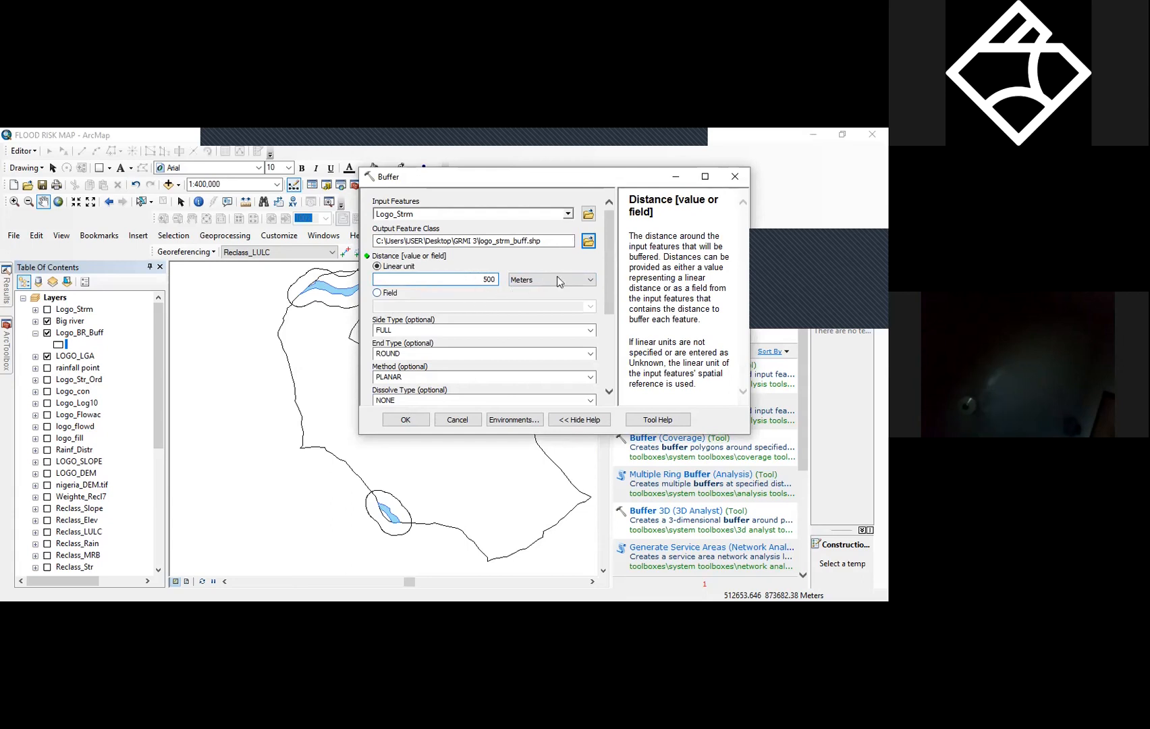
scroll(539, 371, down, 5)
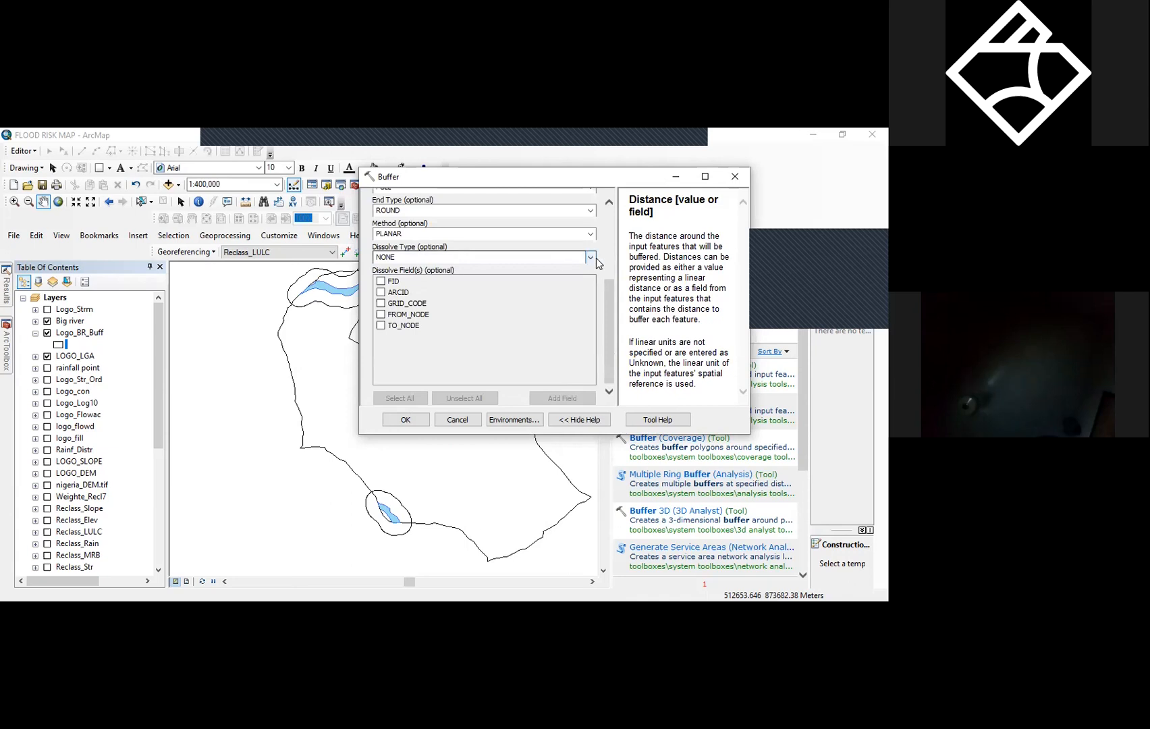
click(590, 261)
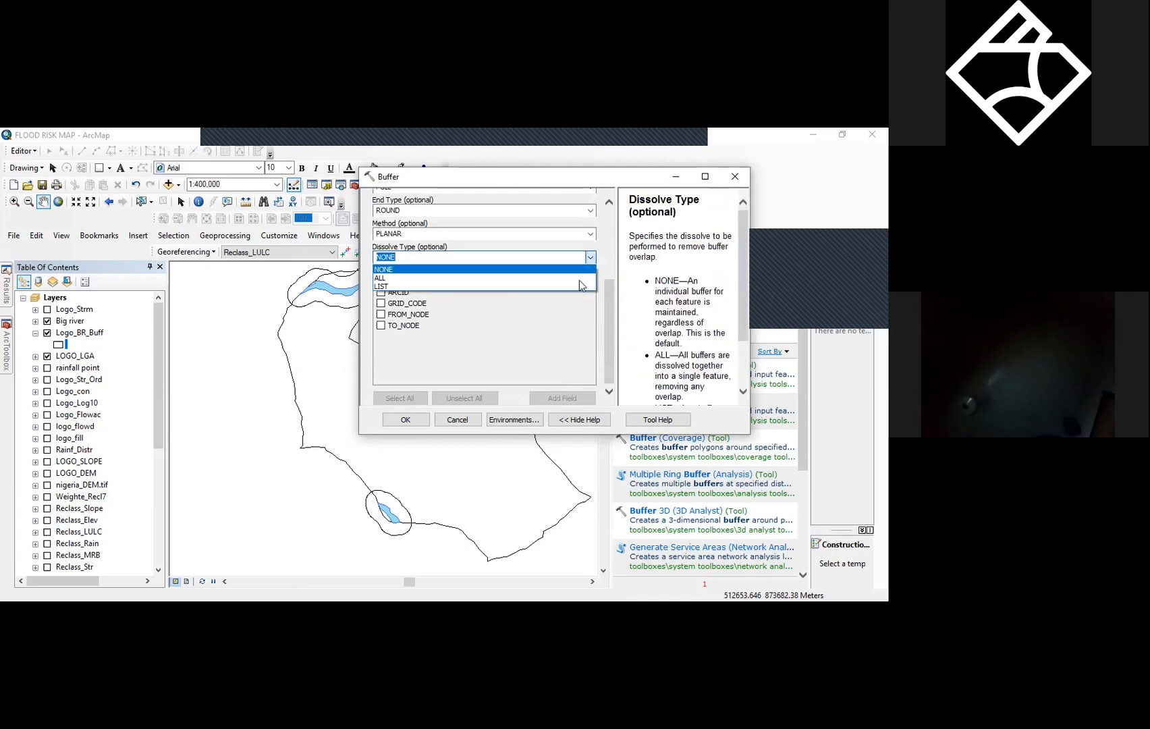
click(580, 279)
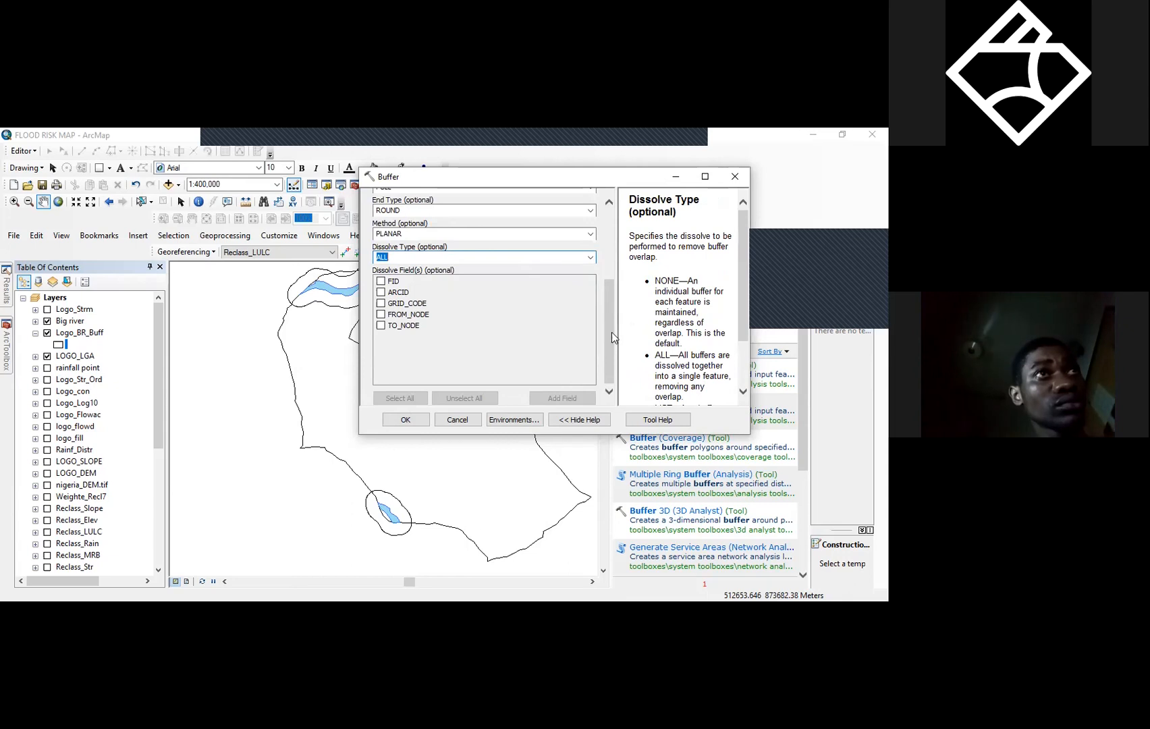
drag(603, 339, 518, 393)
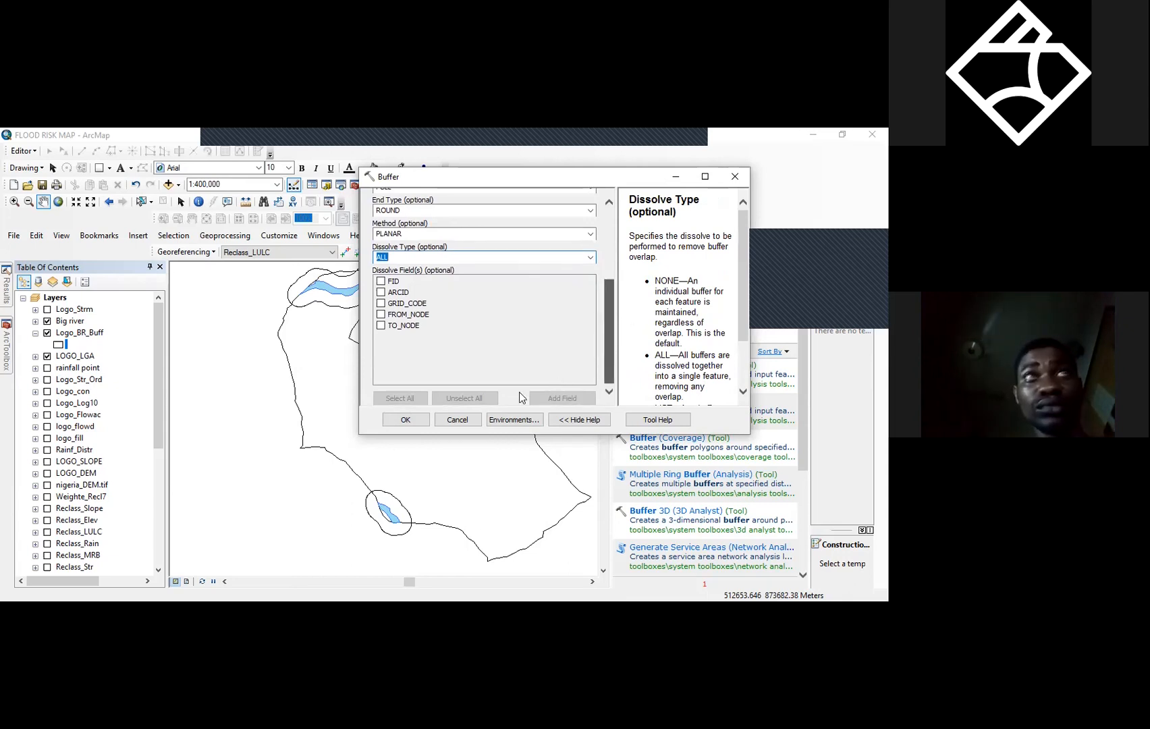
click(413, 421)
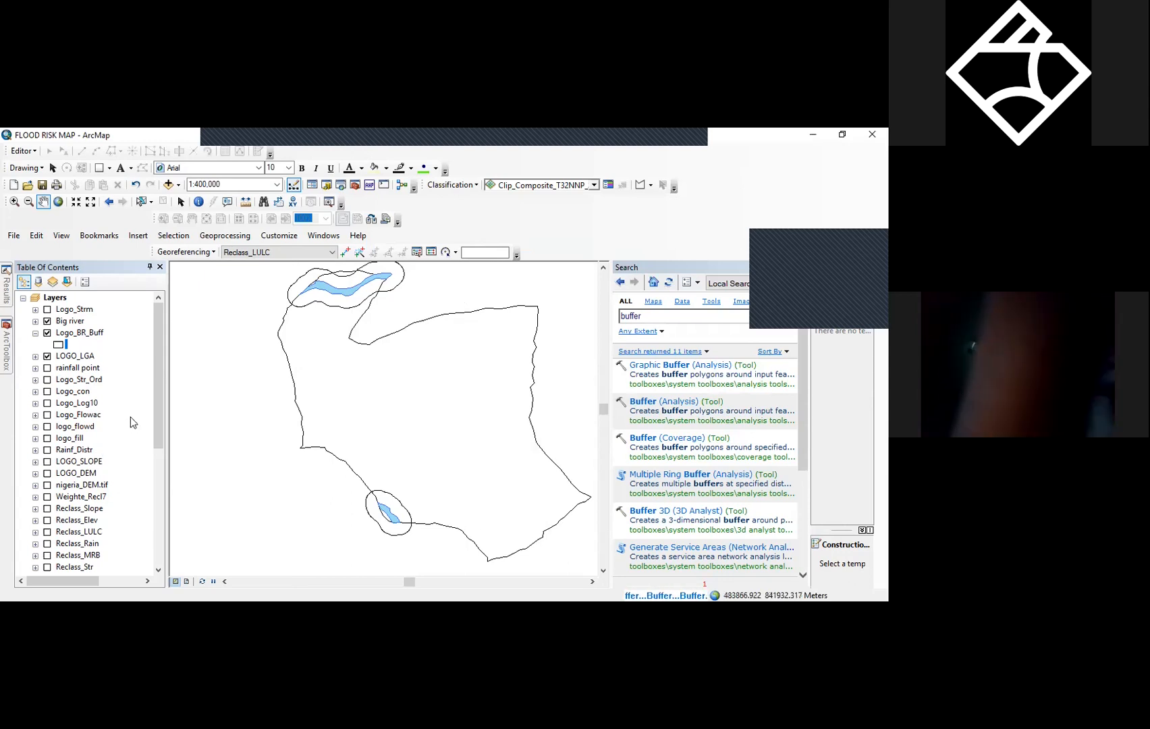
- Collapse the Logo_BR_Buff legend, show the Logo_Strm layer, and hide Logo_BR_Buff and Big river
click(35, 333)
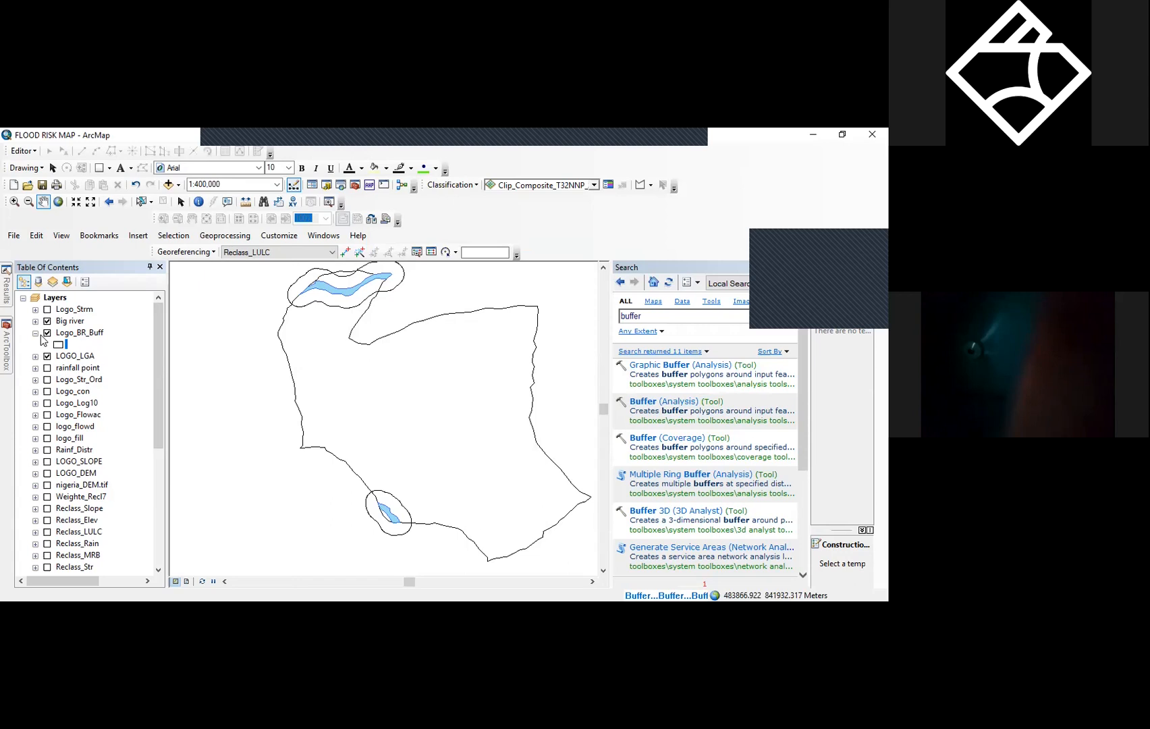
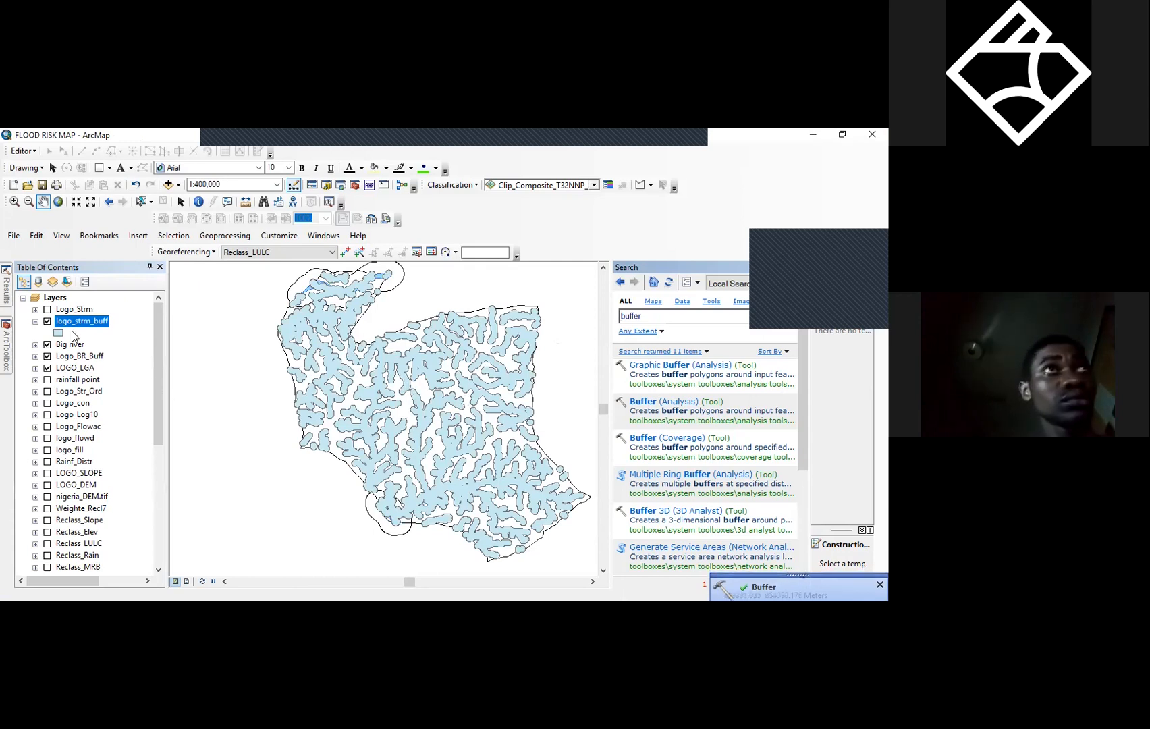
click(47, 310)
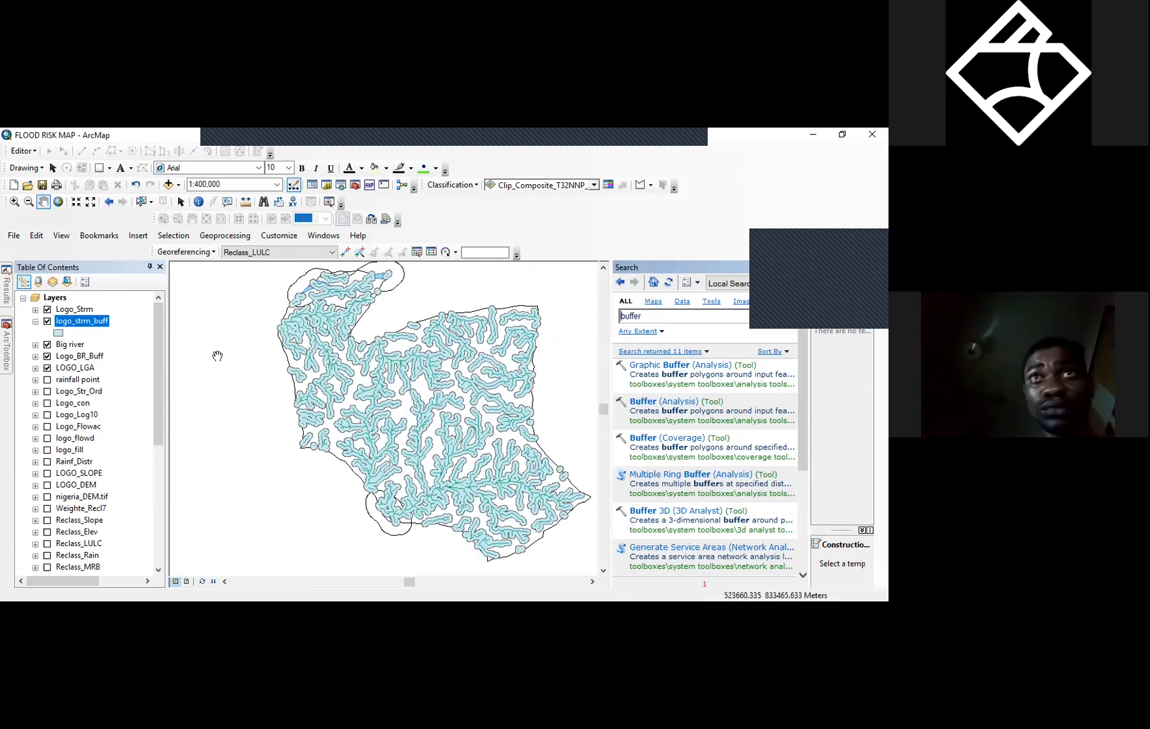
click(47, 356)
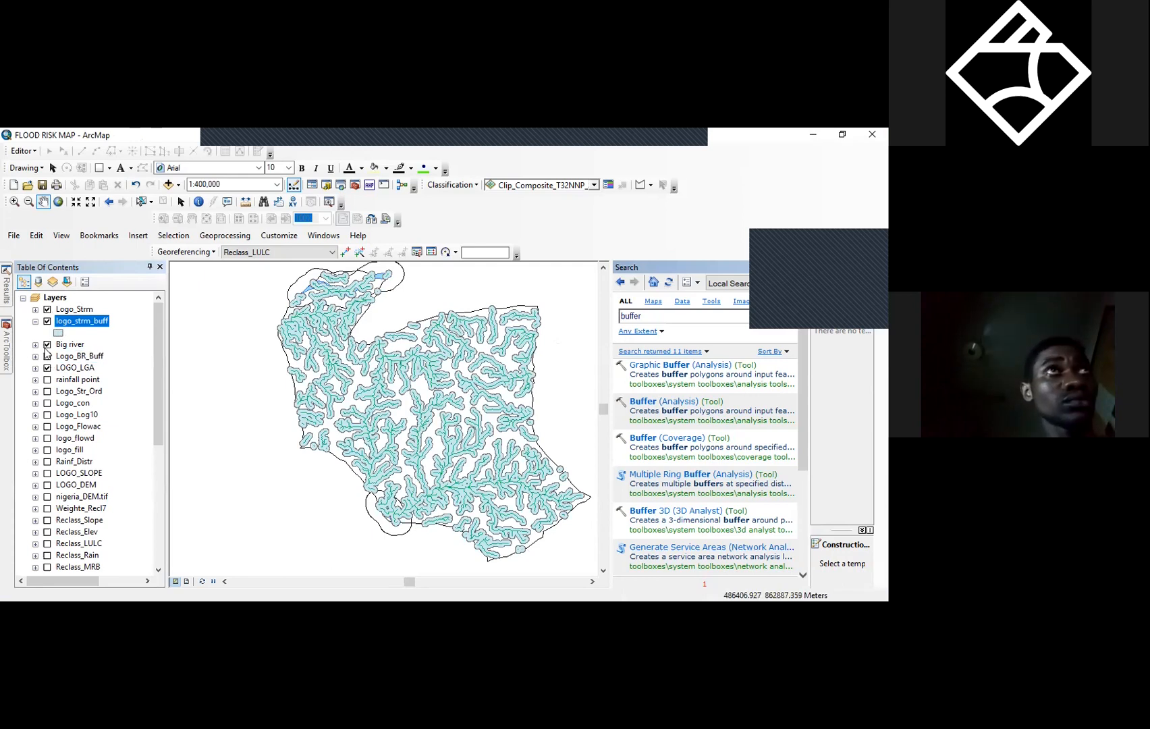
click(46, 347)
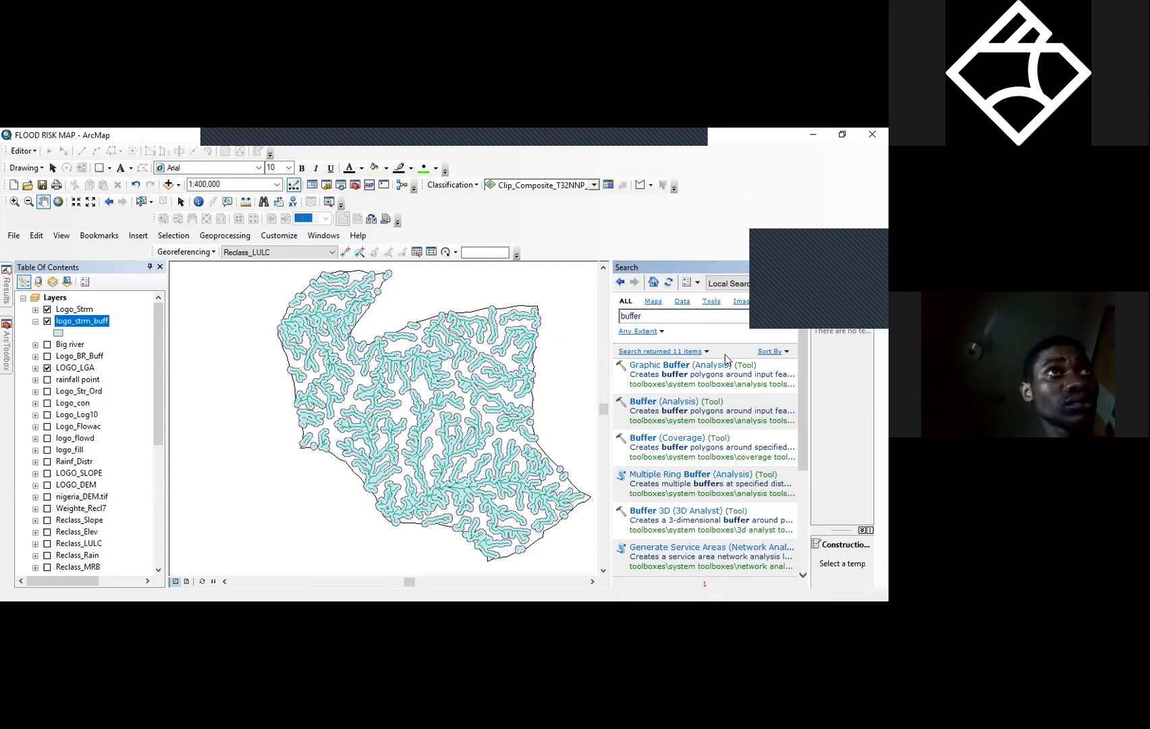
- Search for "polygon to raster" and use that tool to convert Logo_BR_Buff to a raster with FID as the value field
drag(663, 318, 603, 328)
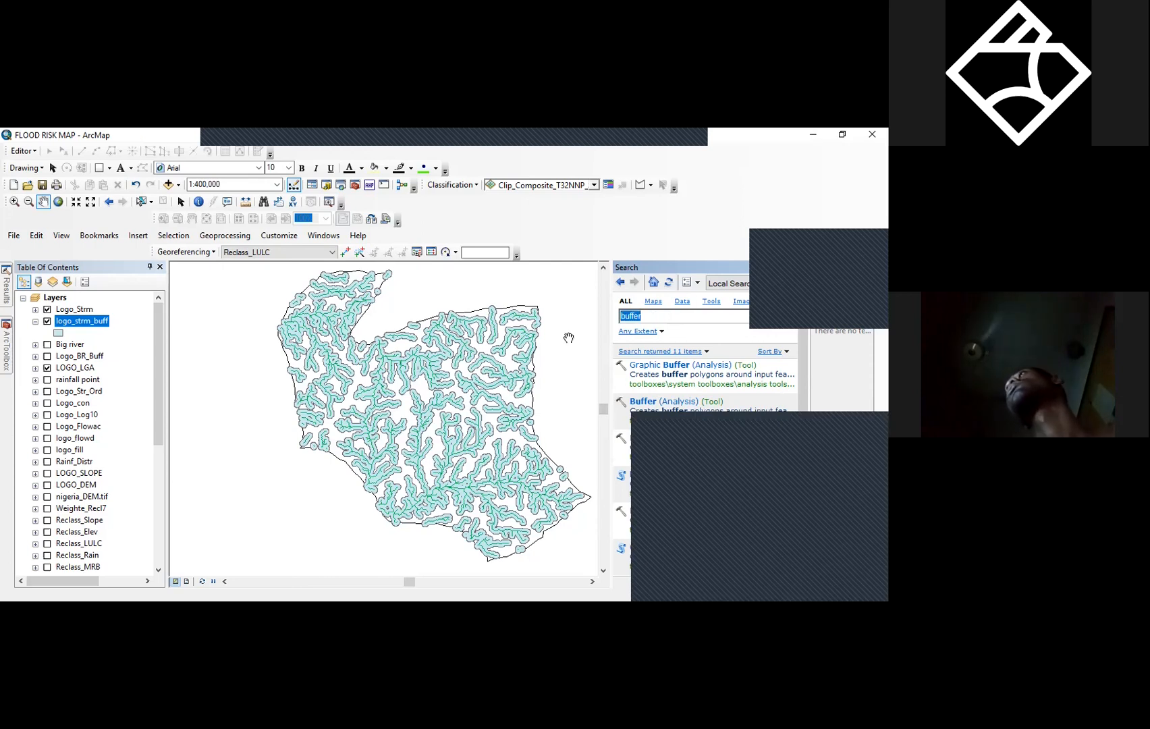
text(p)
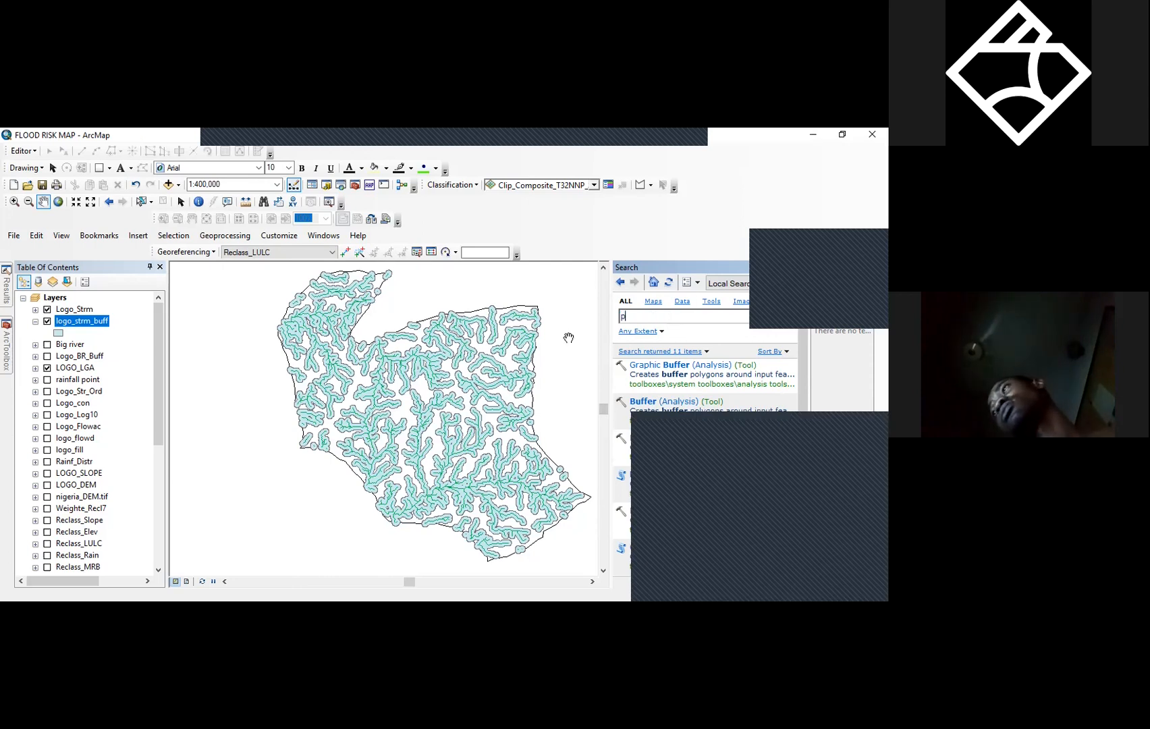
text(olygon to raster)
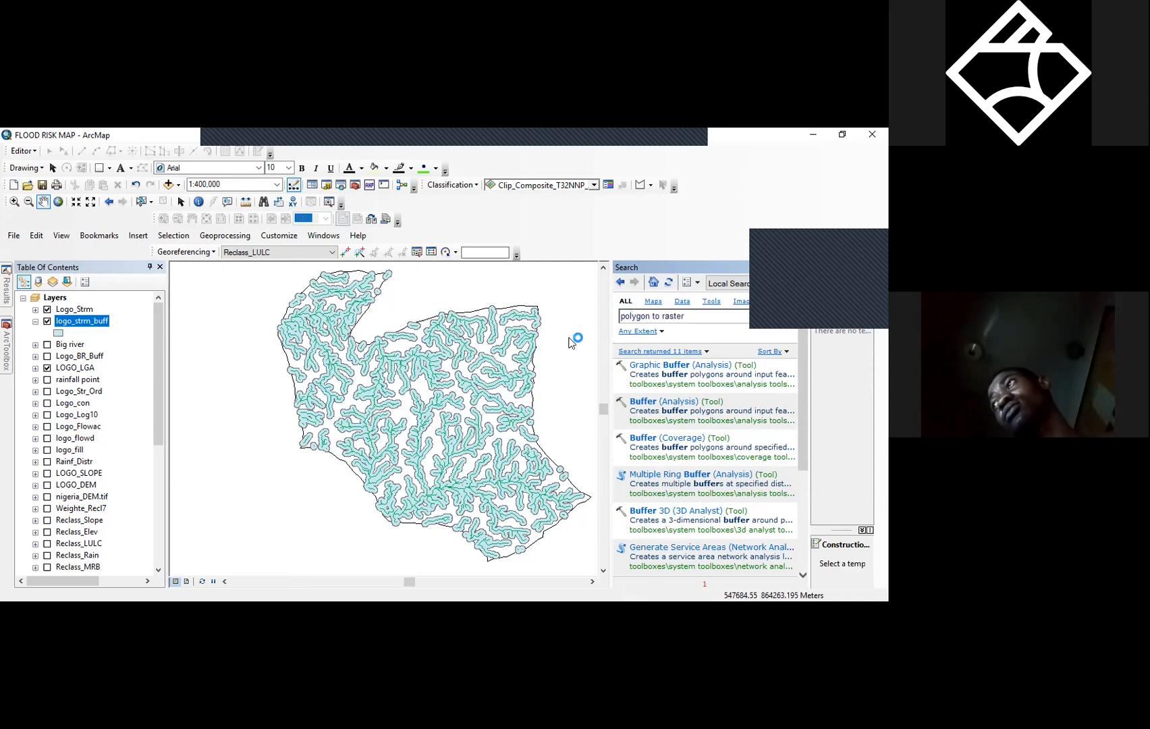
key(Return)
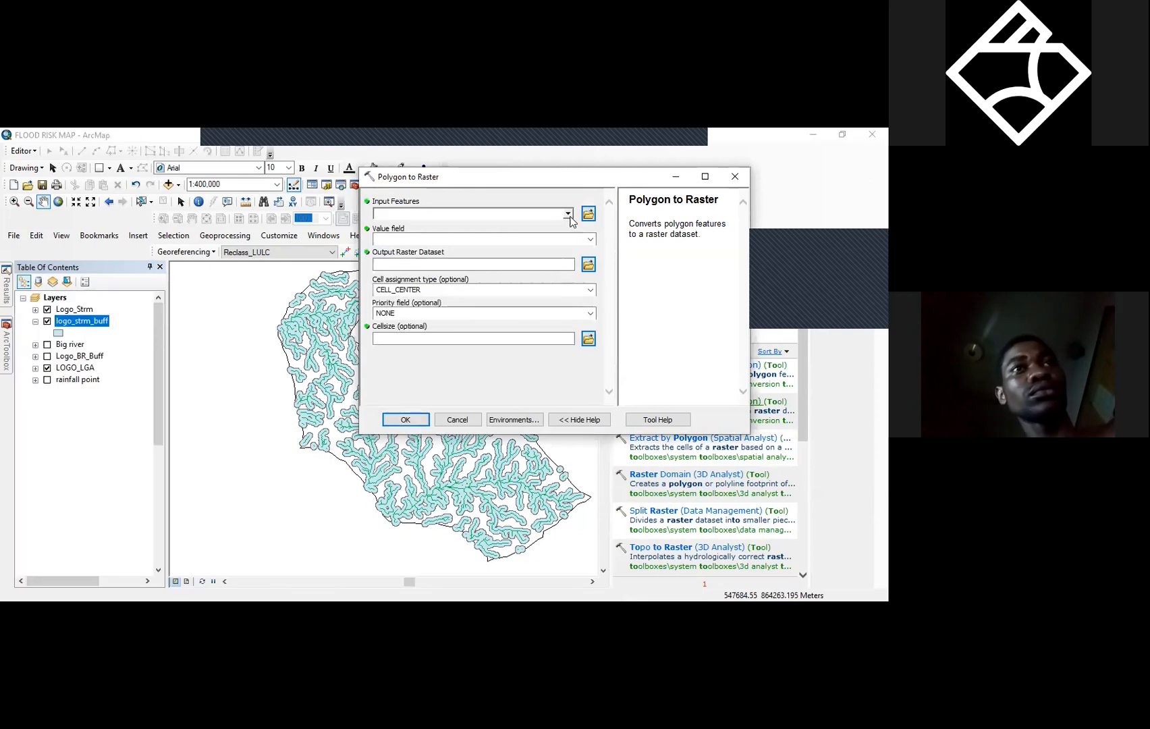
click(567, 214)
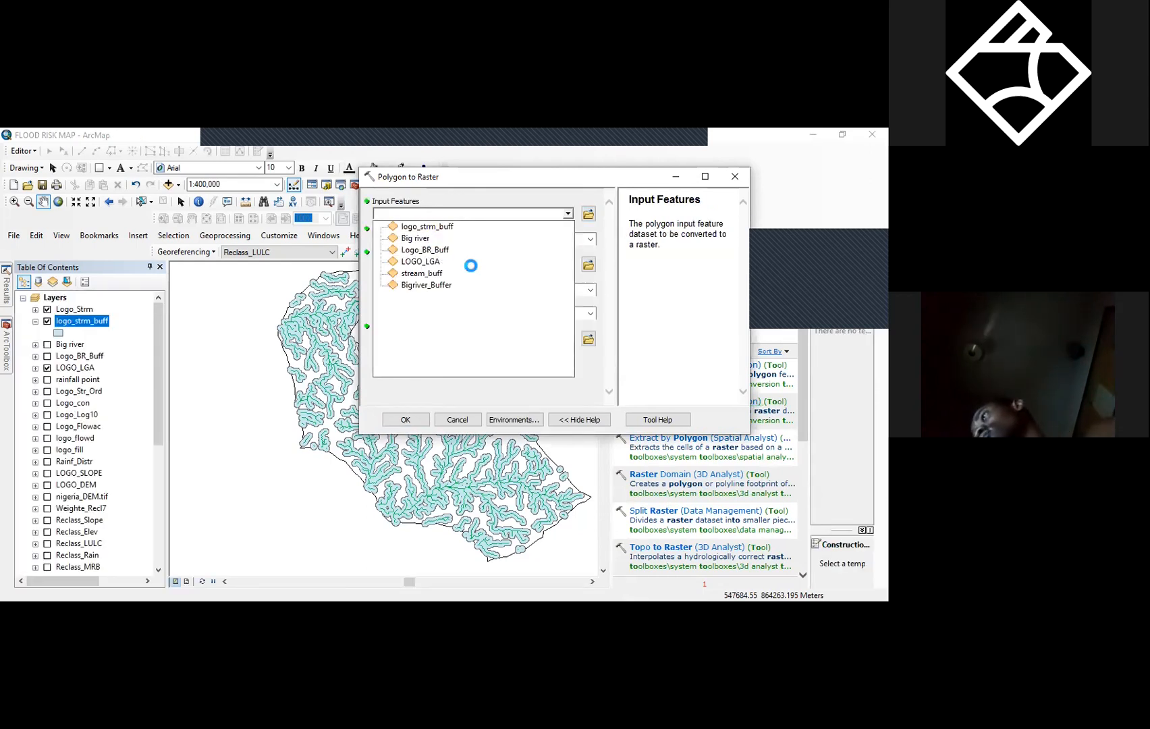
click(513, 250)
click(589, 240)
click(589, 249)
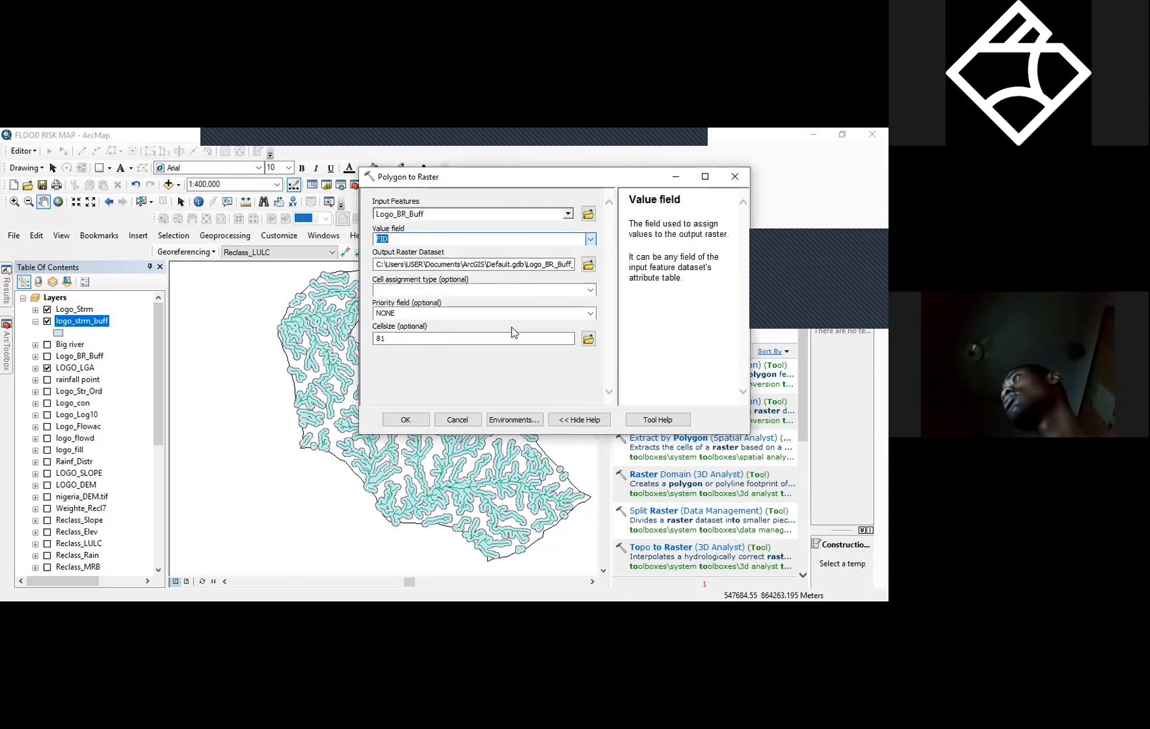
click(413, 420)
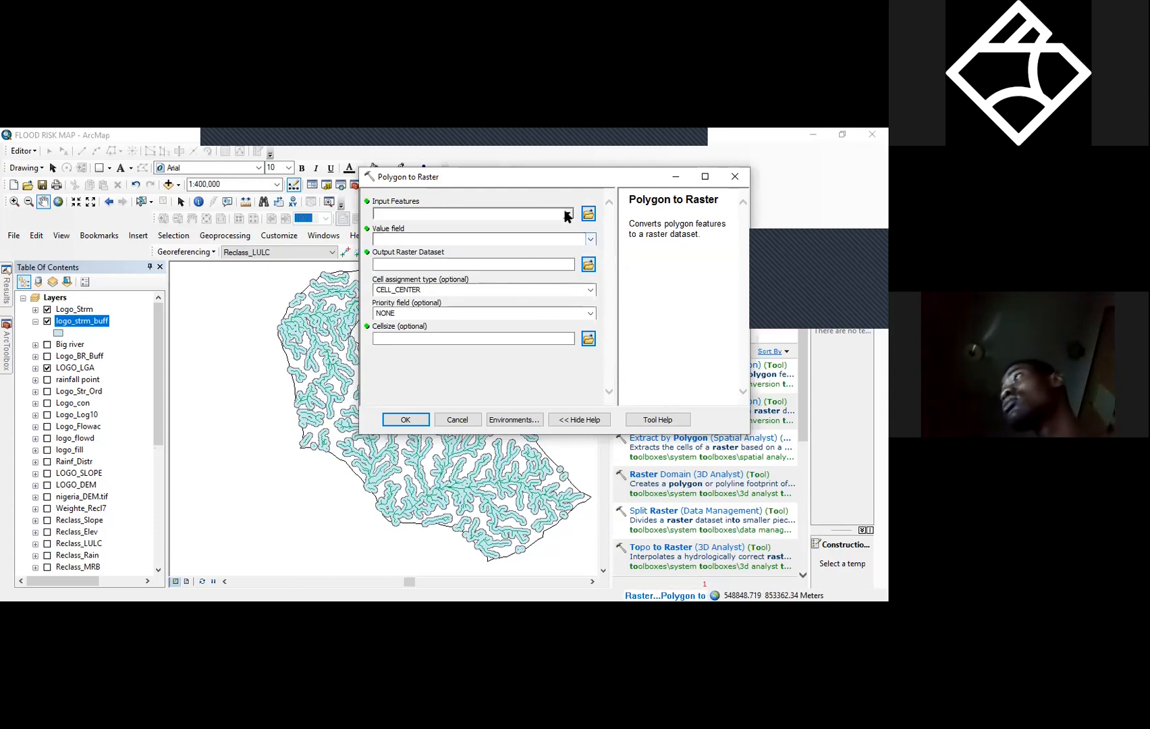
- Convert logo_strm_buff to a raster by FID with Polygon to Raster, saving the output as stbf_rast in the GRMI 3 folder
click(441, 219)
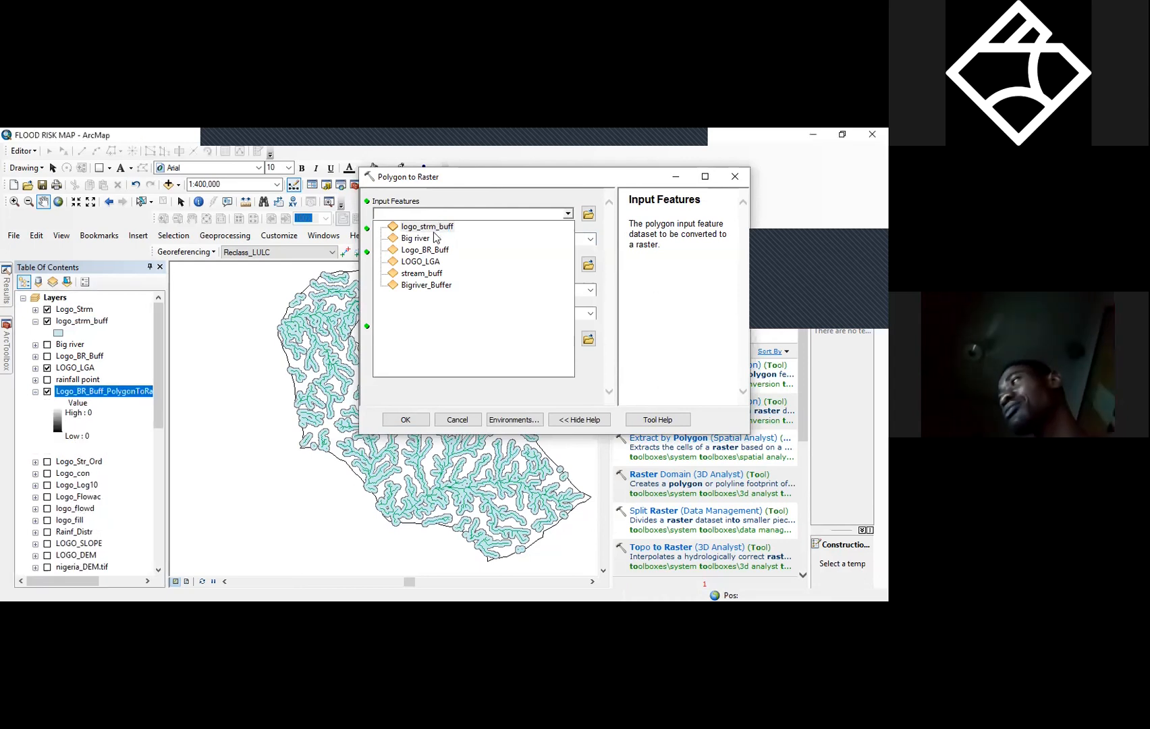
click(433, 228)
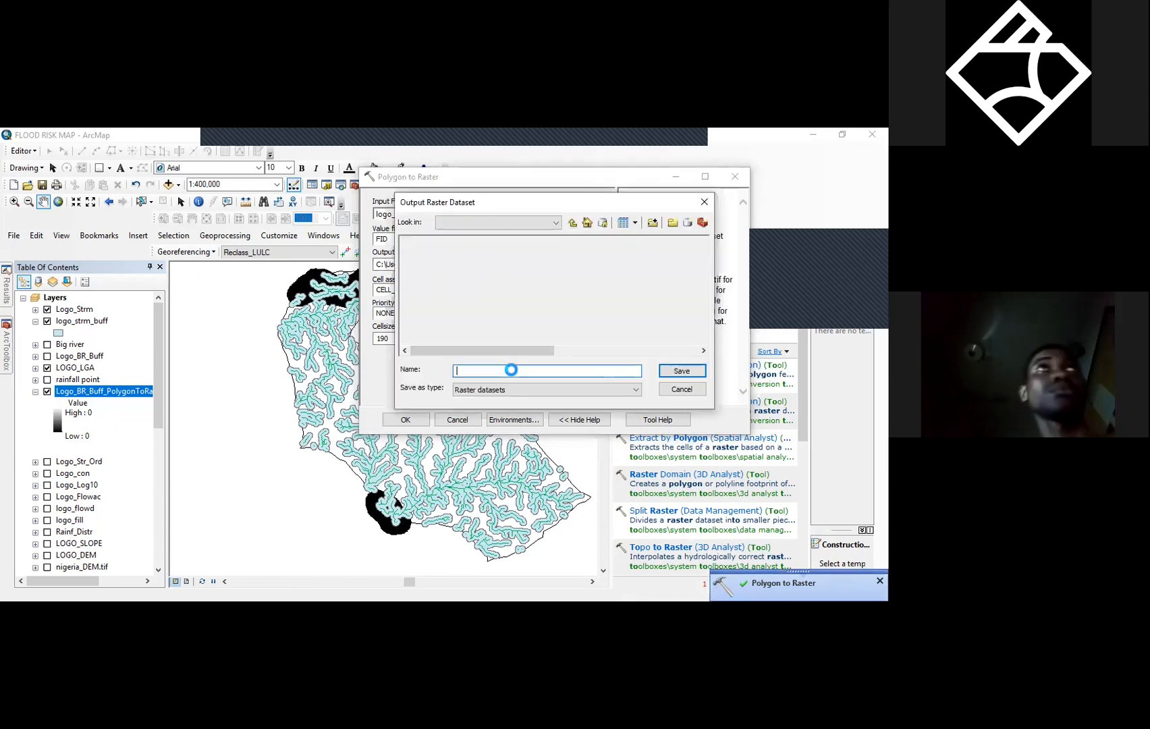
text(log)
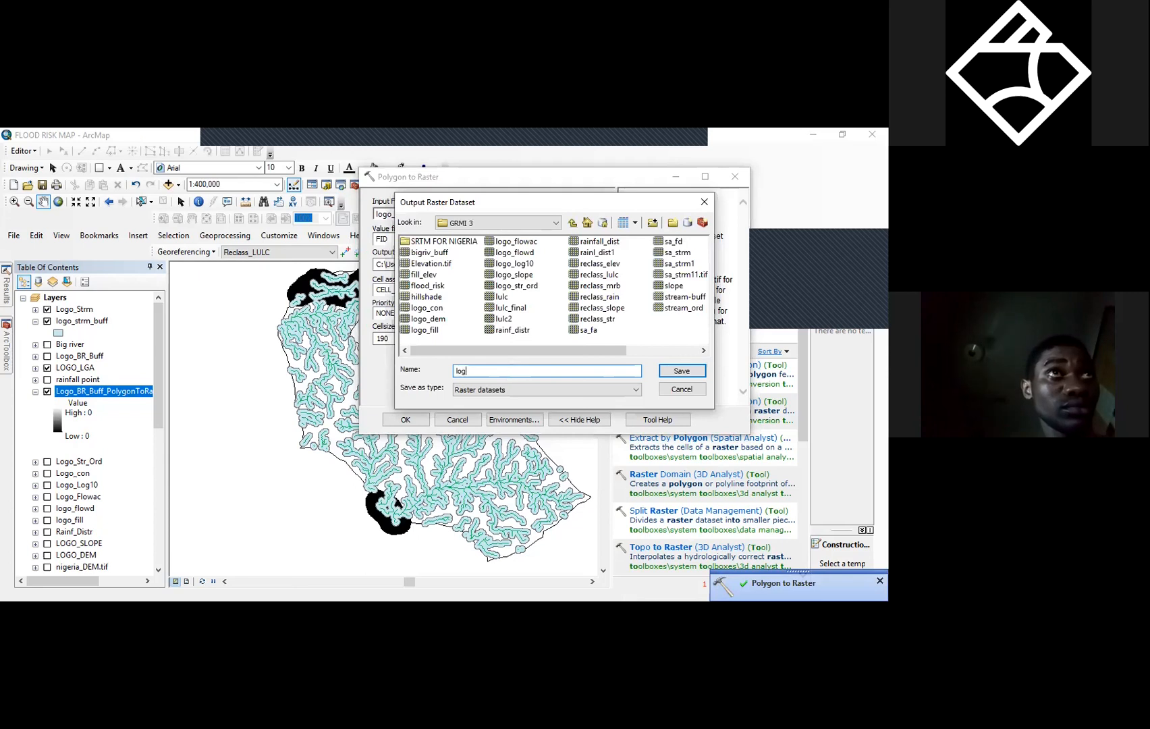
text(o_strm)
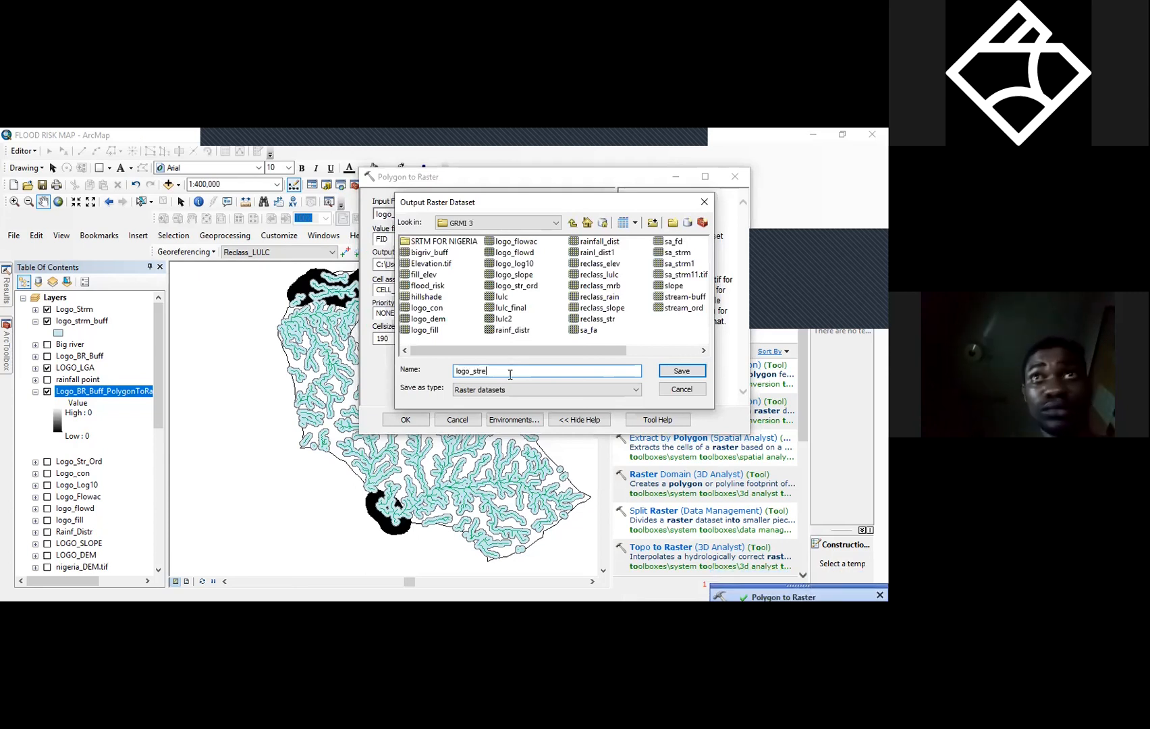
text(_bfrast)
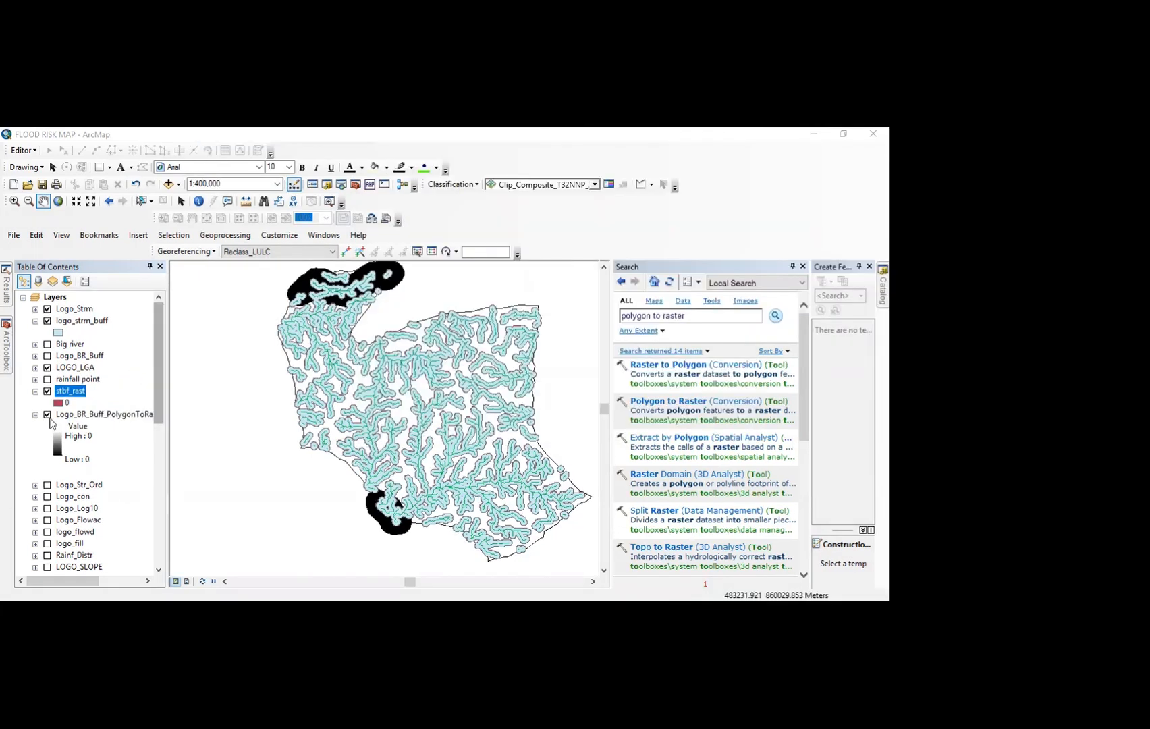
- Collapse the Logo_BR_Buff_PolygonToRaster legend and hide the logo_strm_buff layer to expose the stbf_rast raster
drag(158, 384, 158, 406)
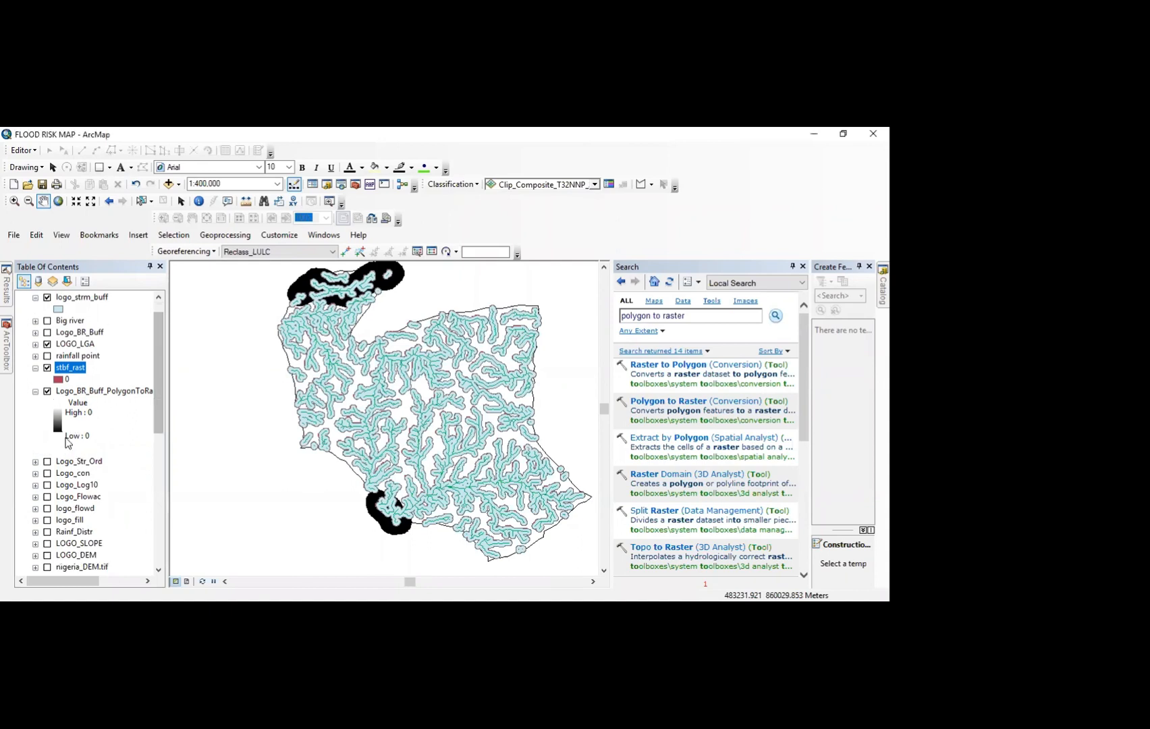
click(35, 392)
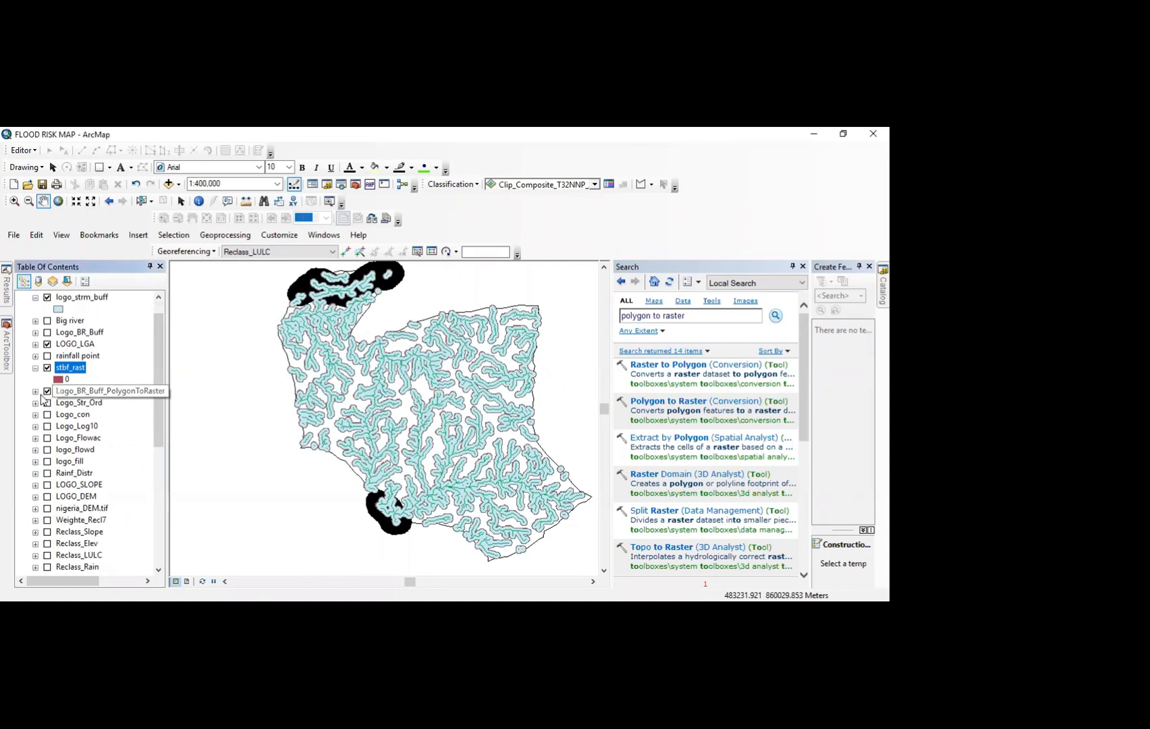
click(35, 392)
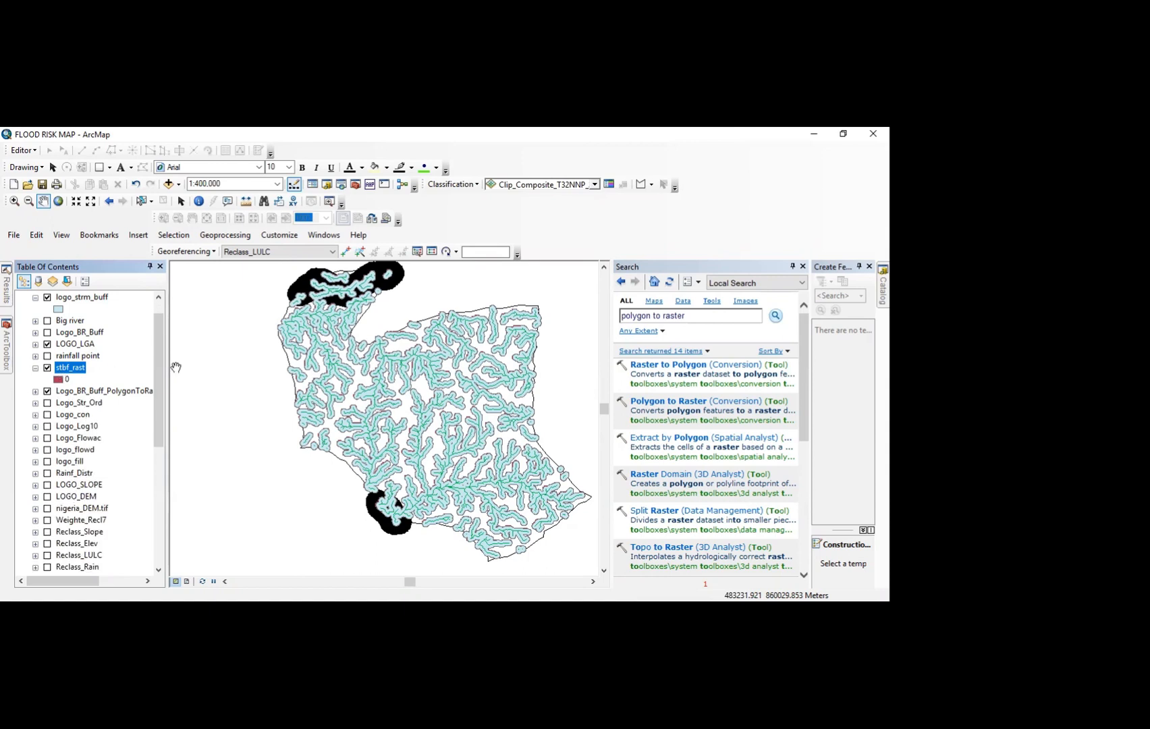
drag(161, 336, 159, 336)
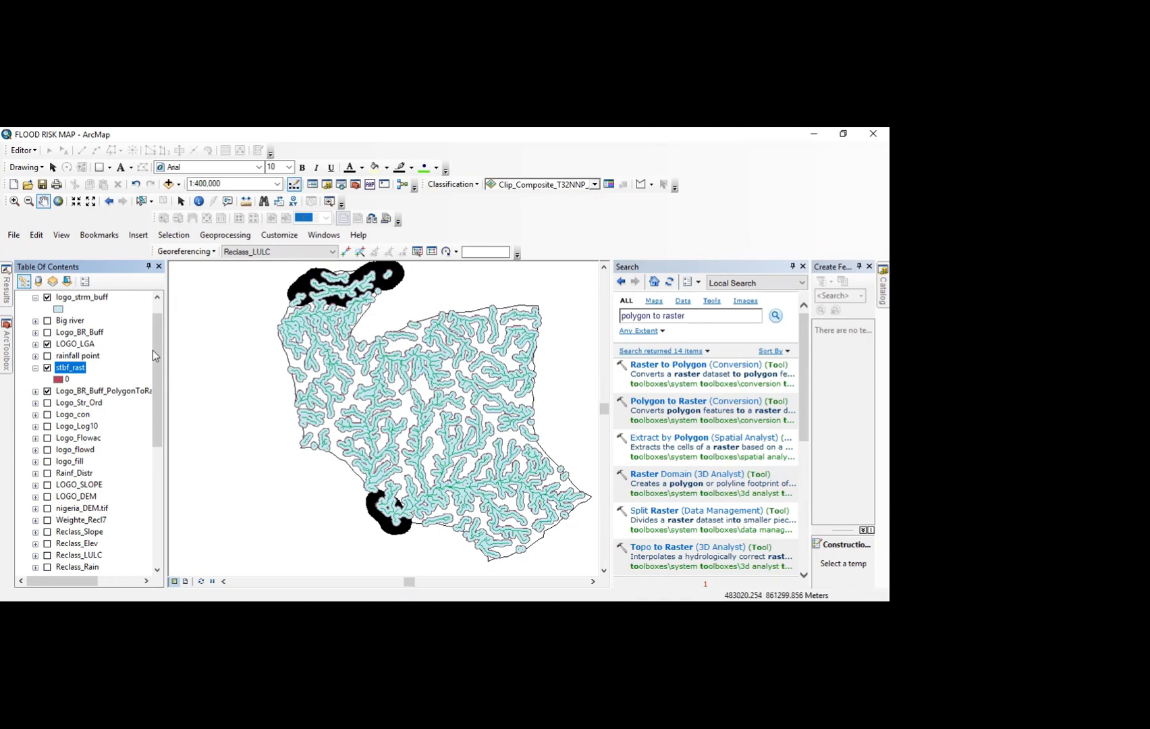
scroll(153, 350, up, 1)
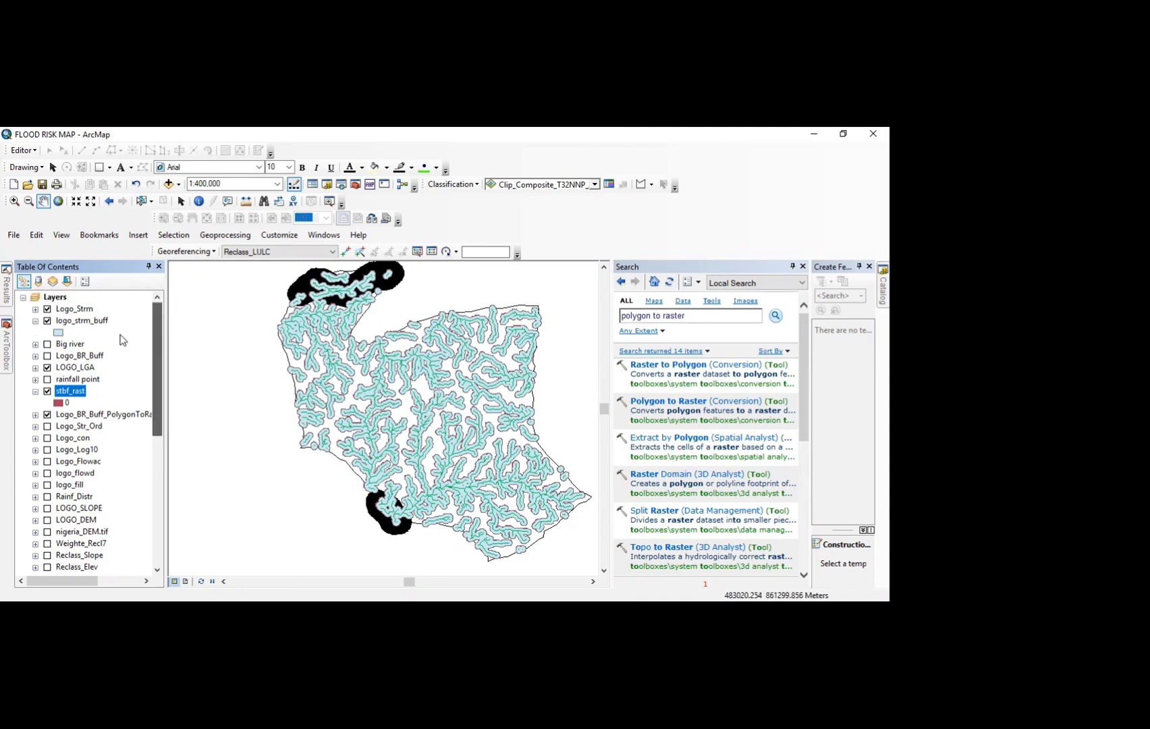
click(47, 322)
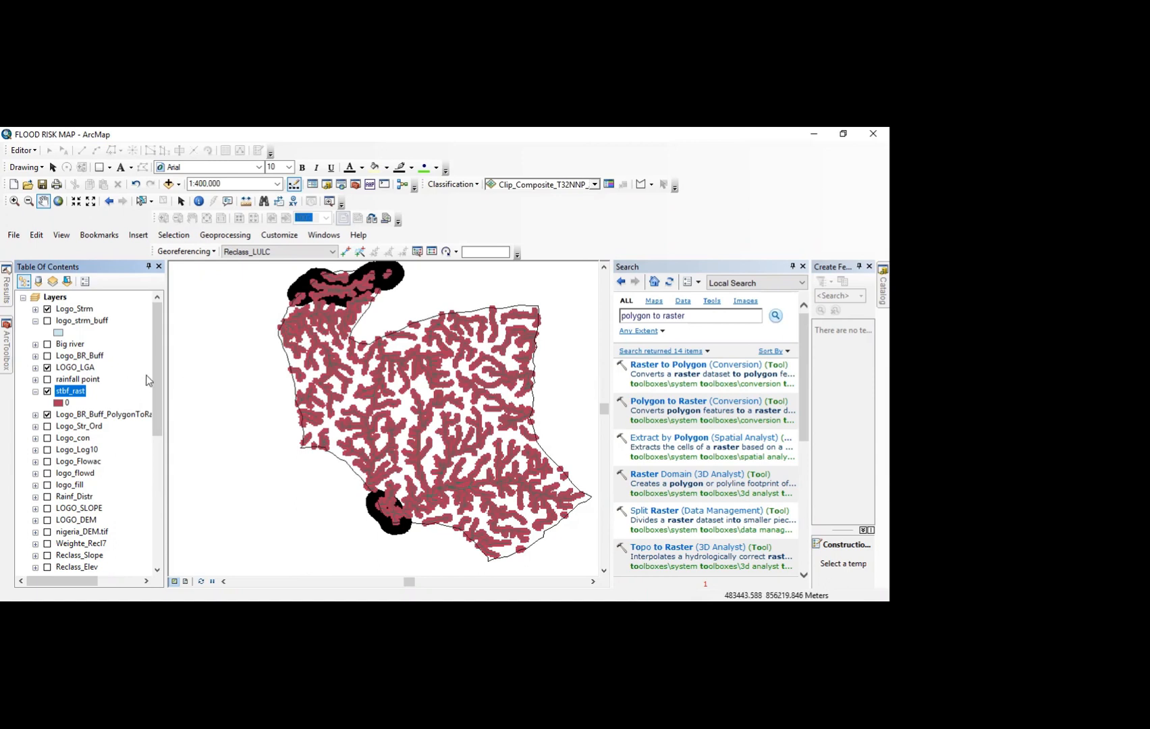
- Hide Logo_Strm and Logo_BR_Buff_PolygonToRaster and collapse the stbf_rast legend, leaving stbf_rast displayed with the LOGO_LGA boundary
mouse_move(442, 459)
mouse_down()
mouse_move(439, 472)
mouse_move(427, 456)
mouse_up()
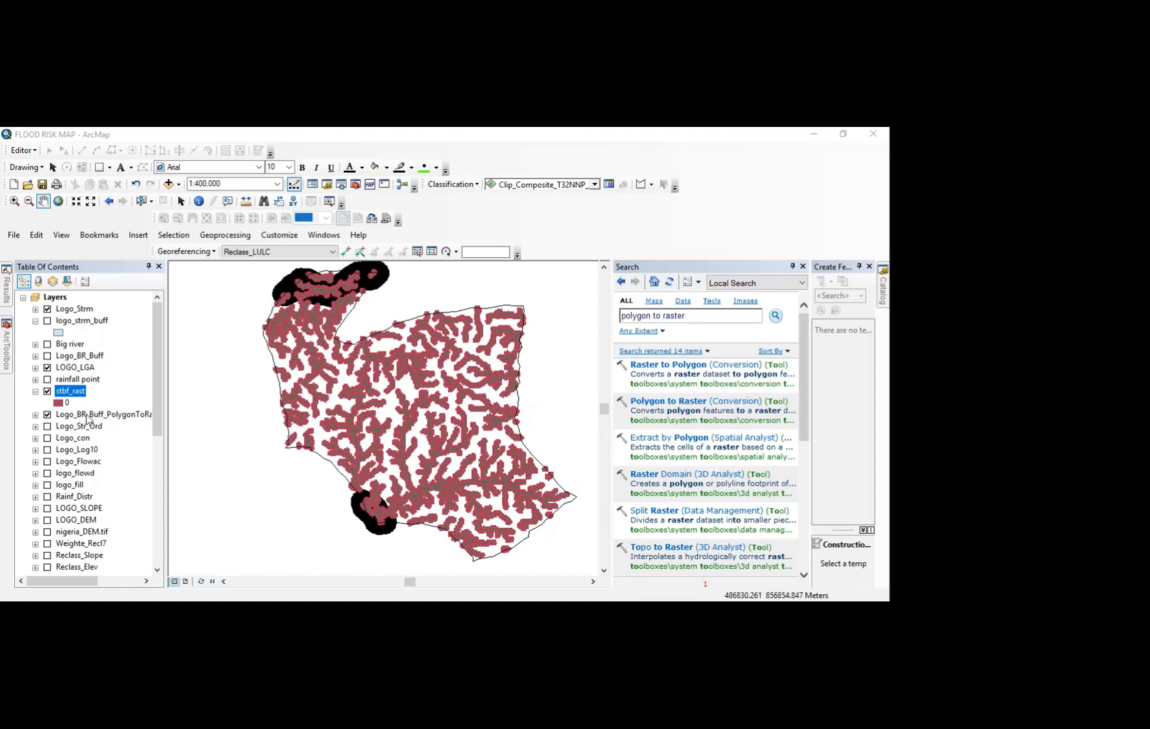
click(47, 309)
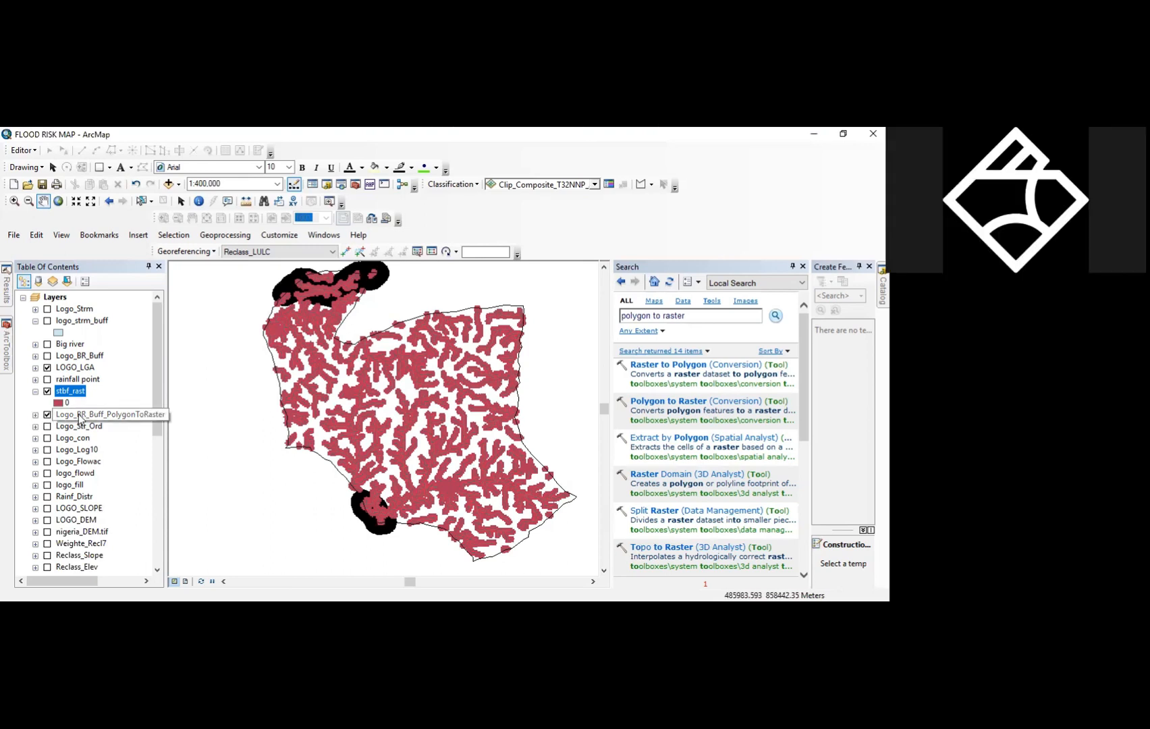
click(36, 415)
click(36, 415)
click(47, 391)
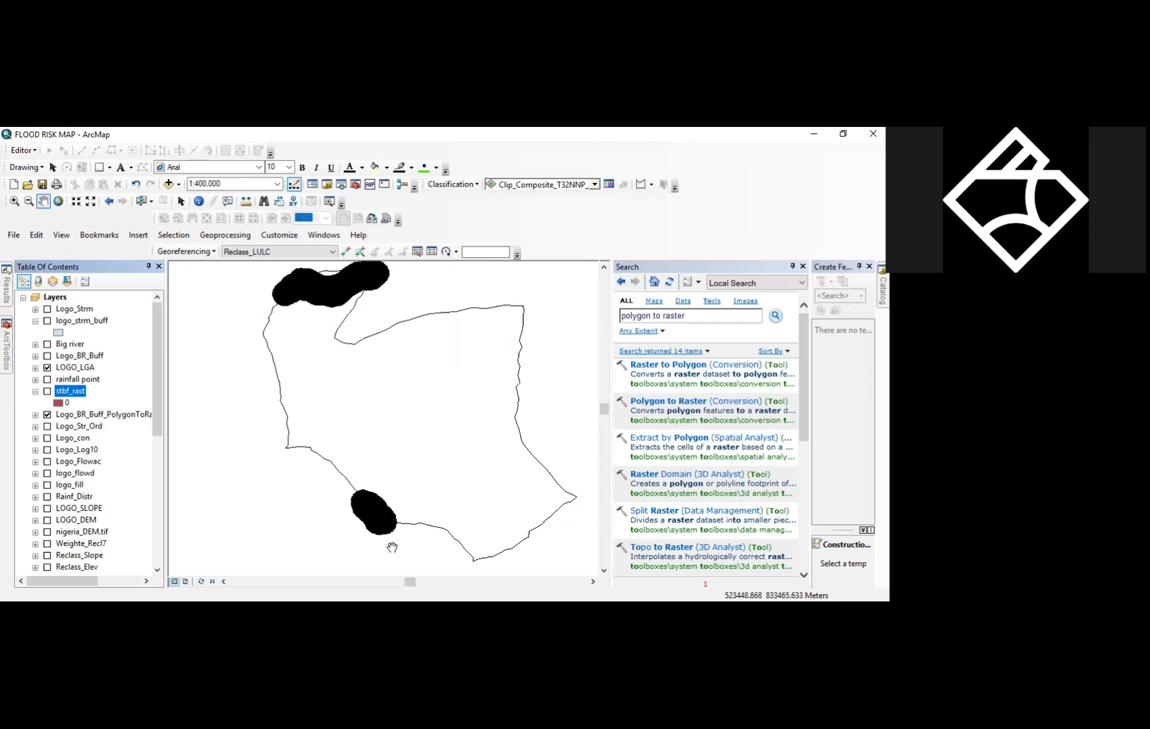
click(36, 392)
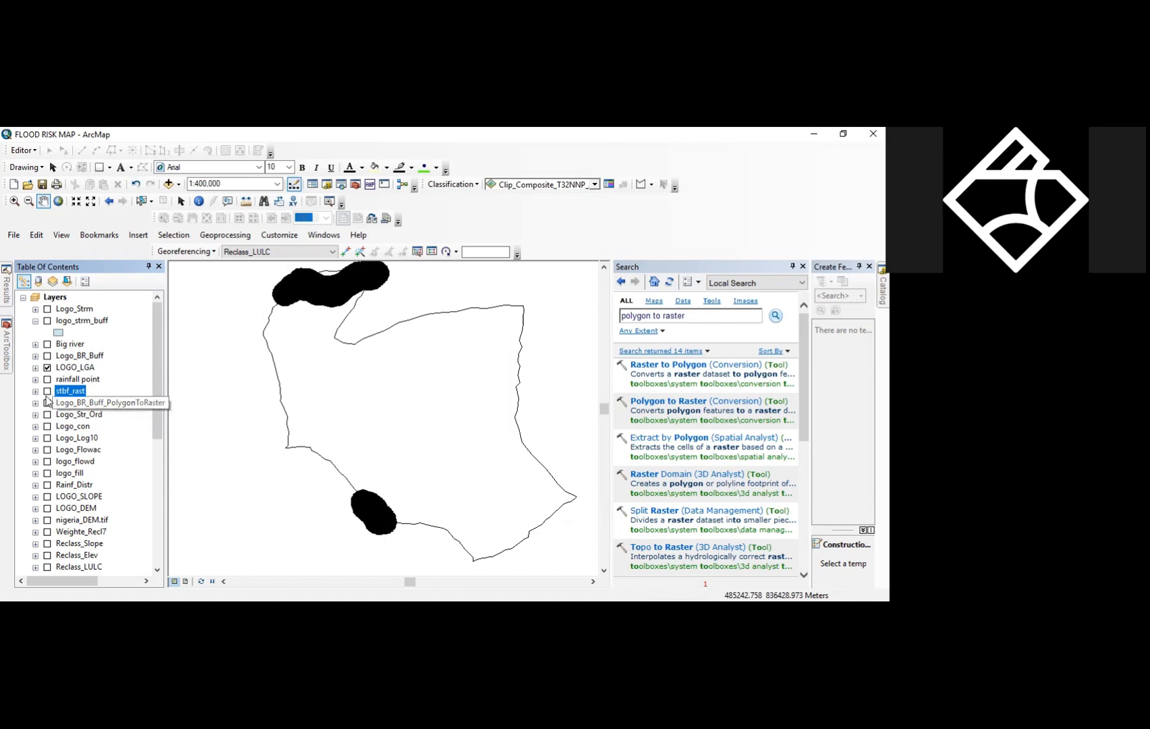
click(47, 391)
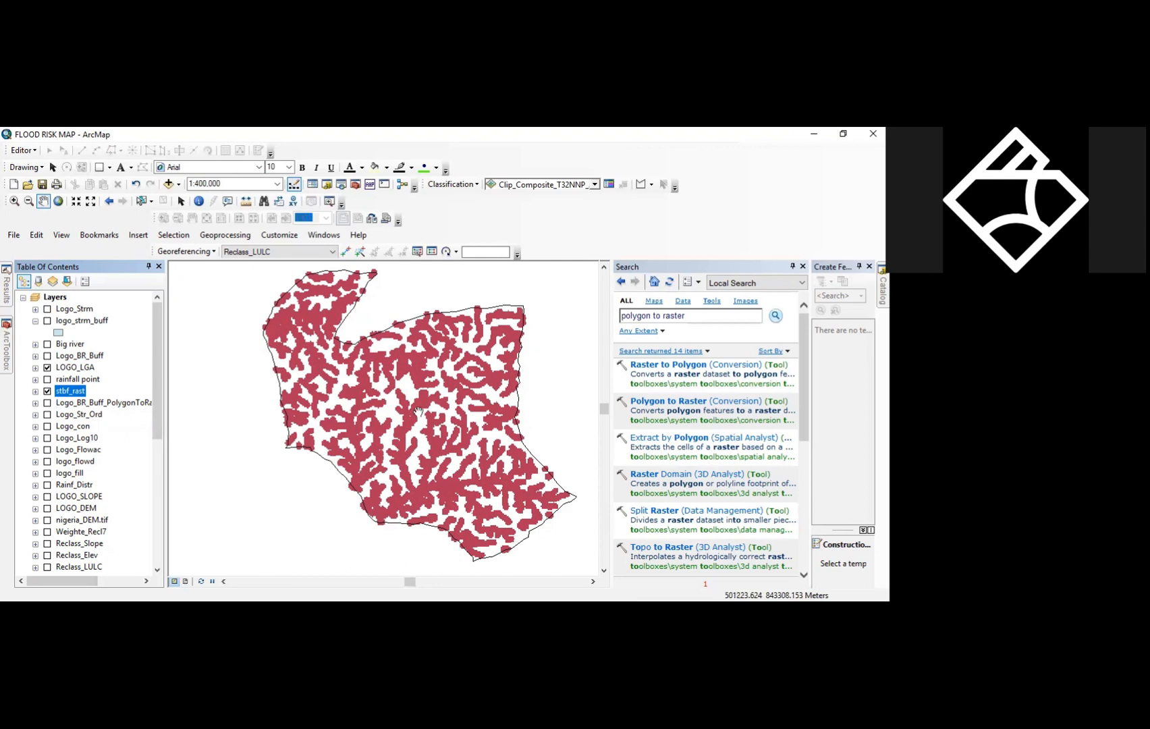
- Open the Reclassify tool from the Spatial Analyst Reclass toolset and close the toolbox list
click(358, 185)
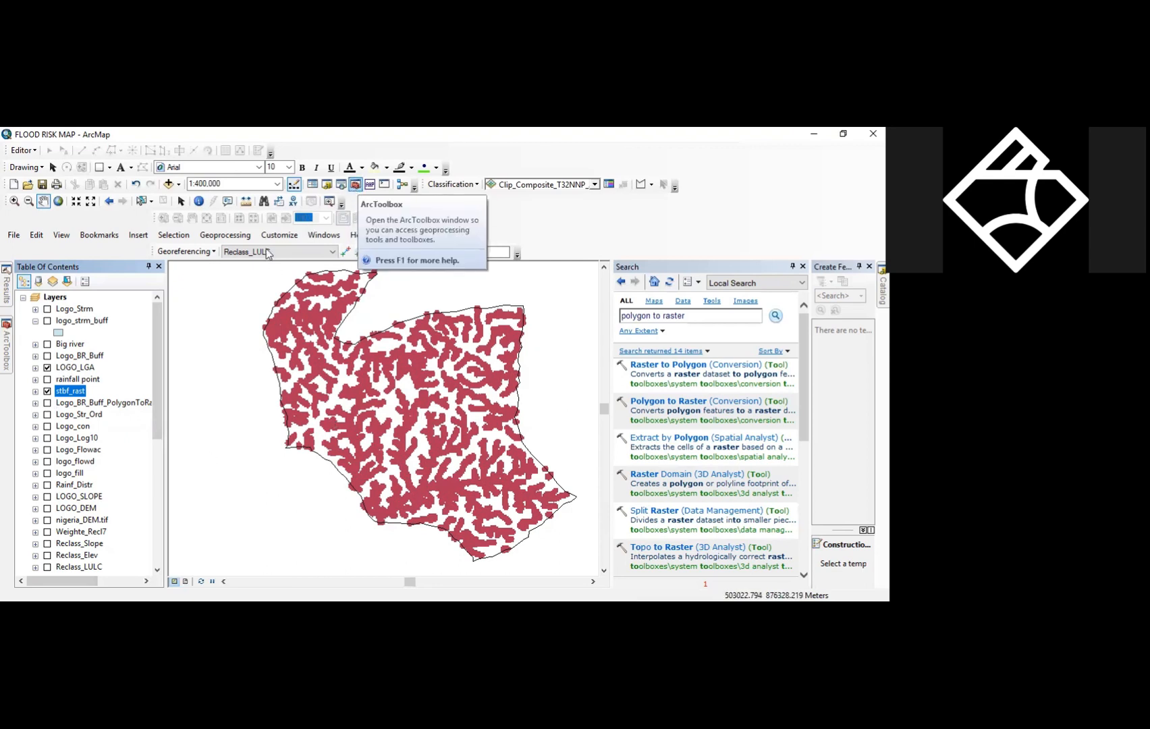
mouse_move(3, 370)
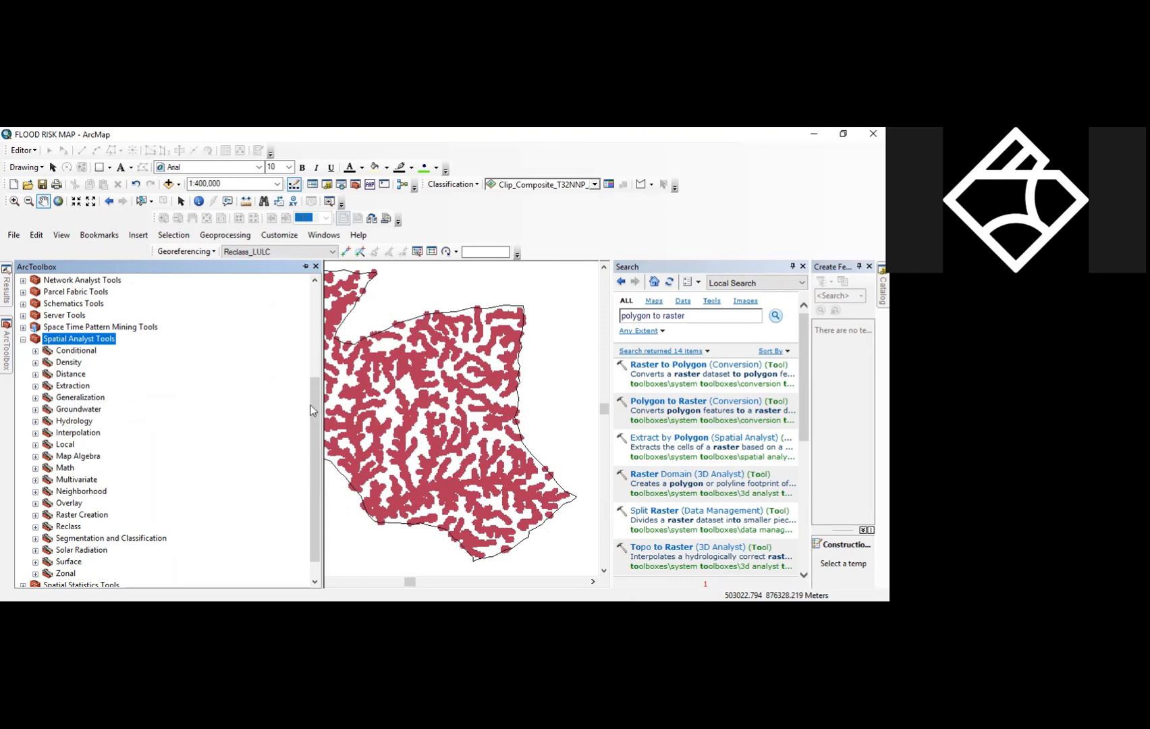
drag(313, 410, 312, 419)
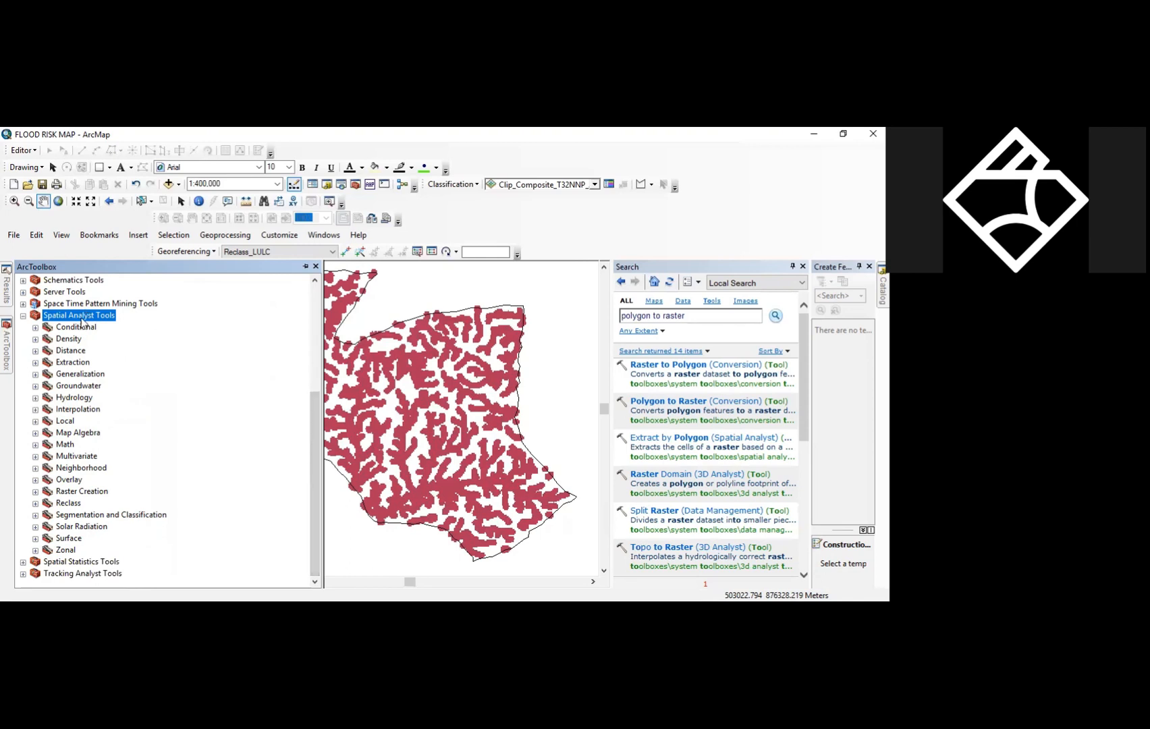
click(35, 504)
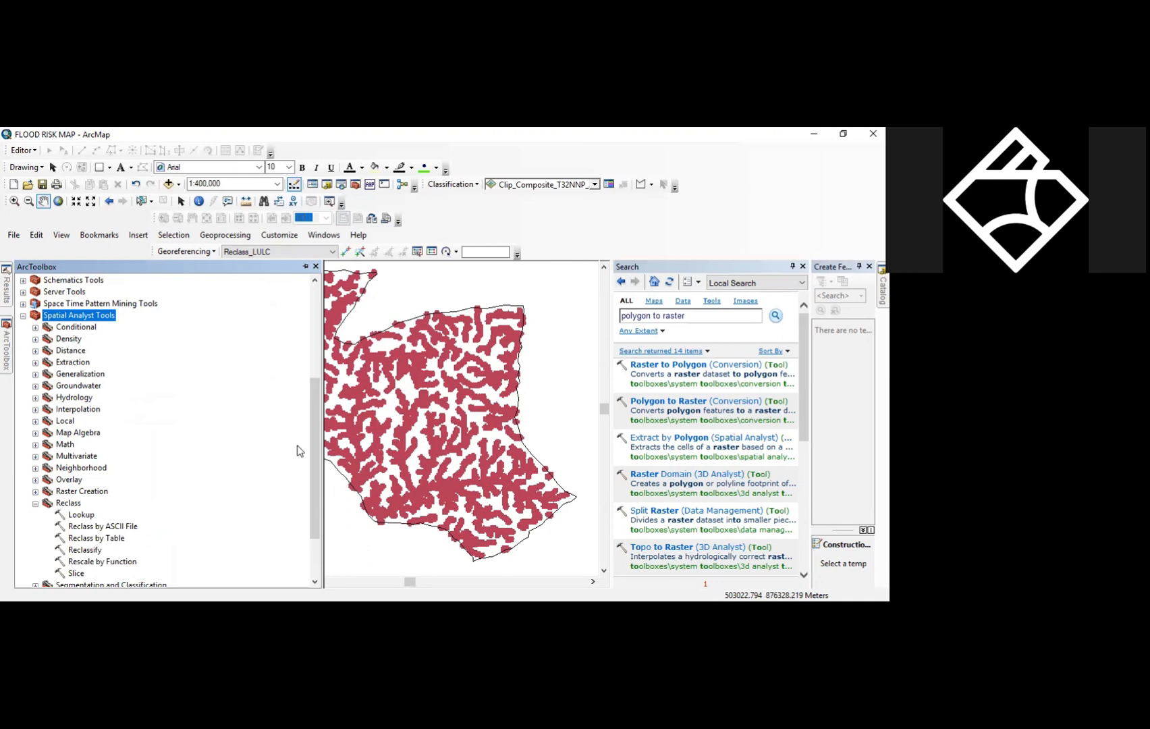
drag(312, 432, 312, 464)
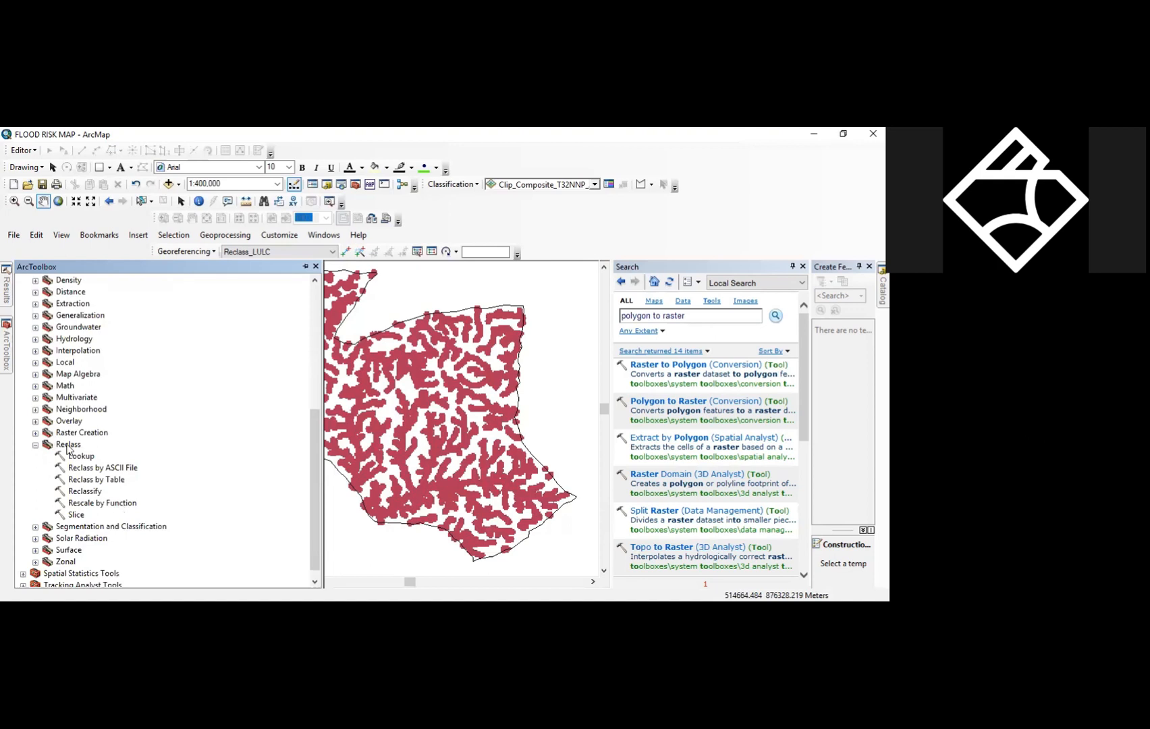
click(98, 493)
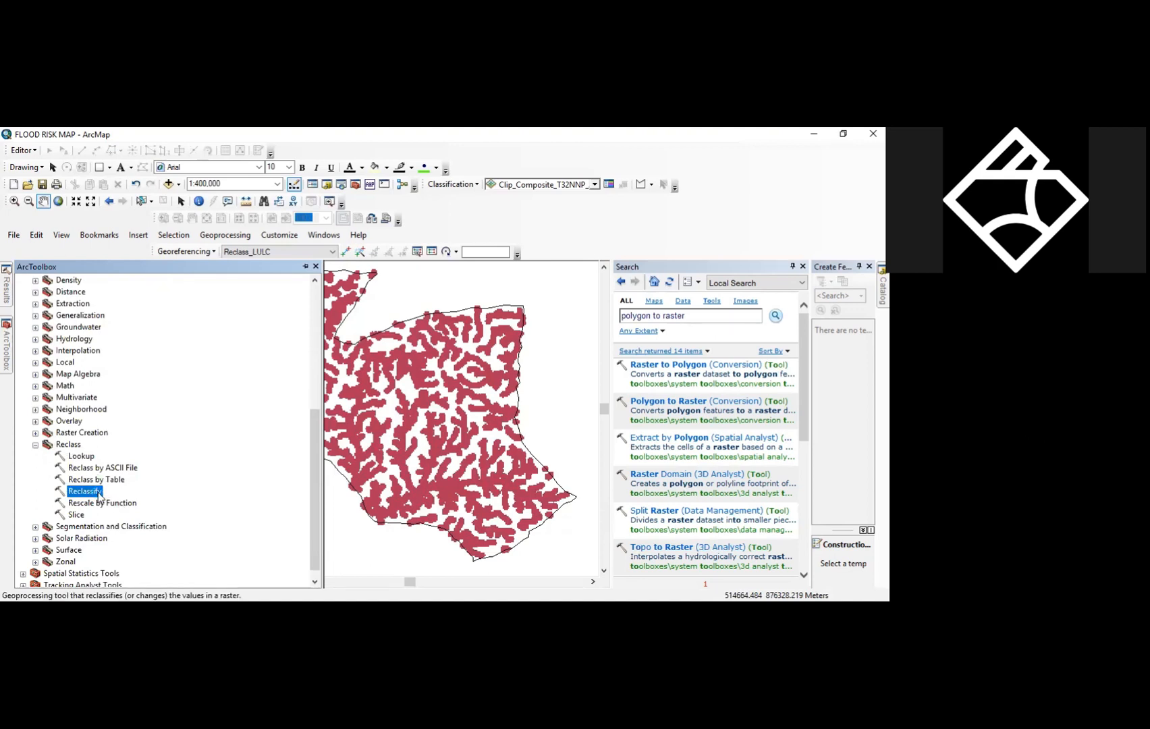
double_click(107, 498)
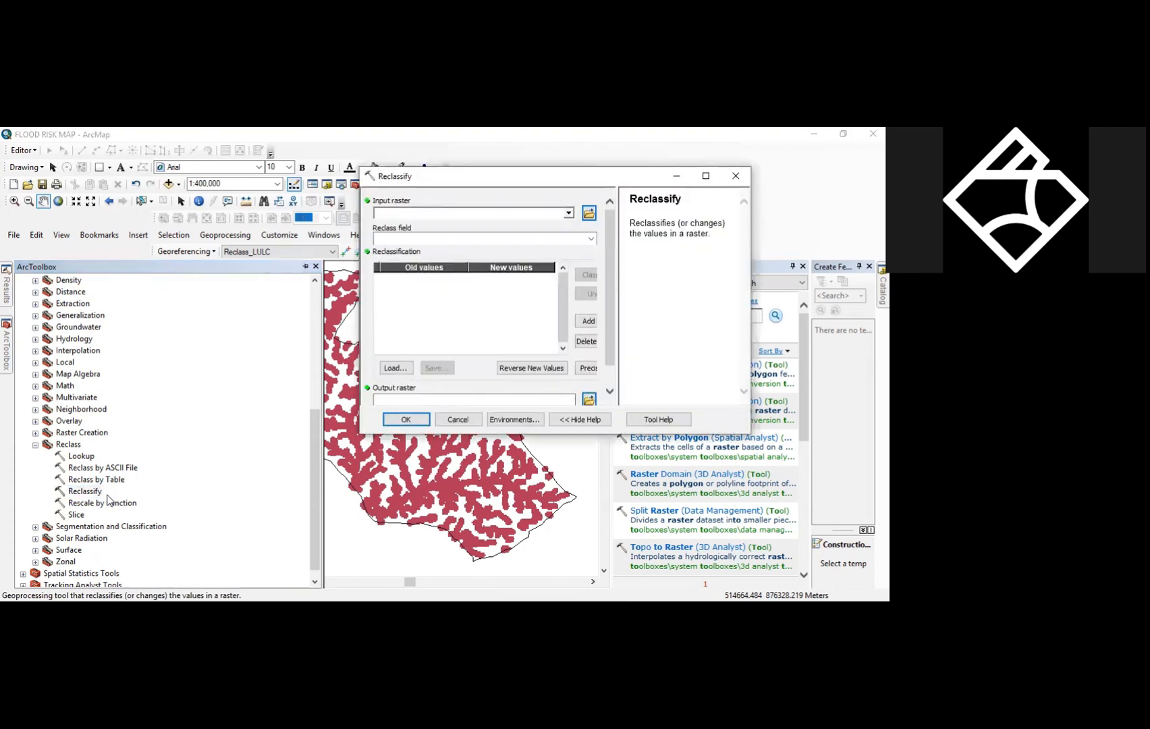
click(315, 266)
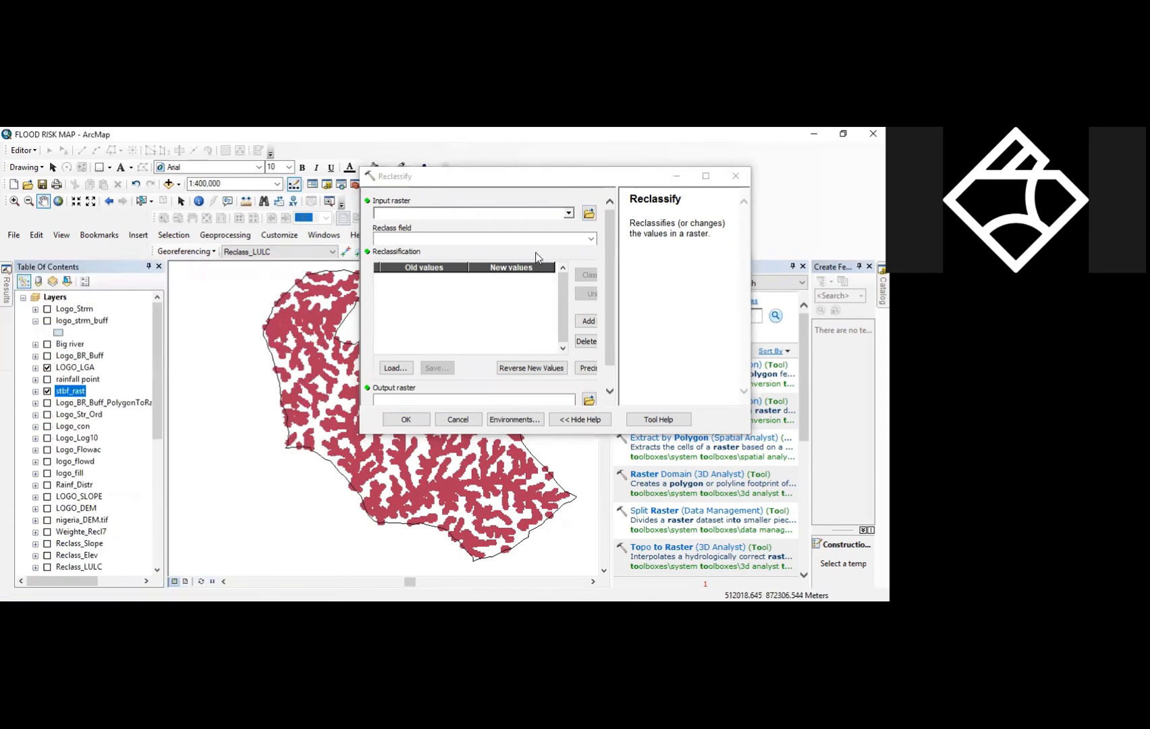
- Choose LOGO_DEM as the raster to reclassify and reverse the new values so the lowest elevations get 5
click(568, 214)
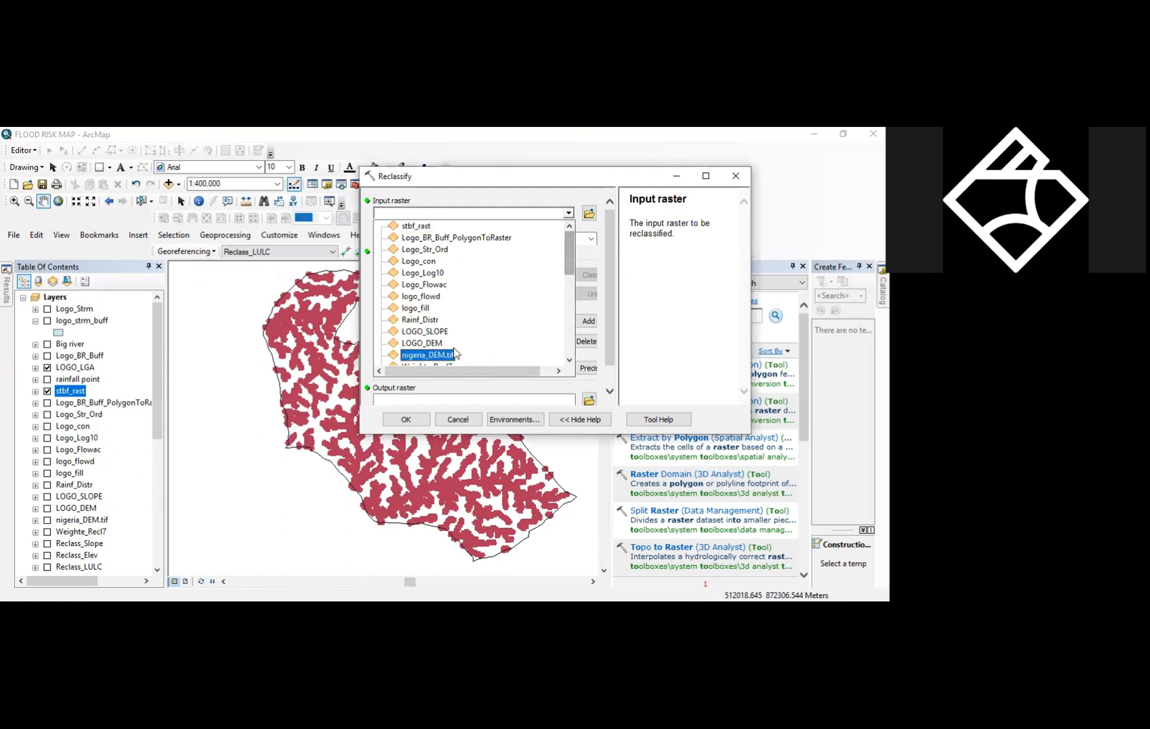
click(434, 343)
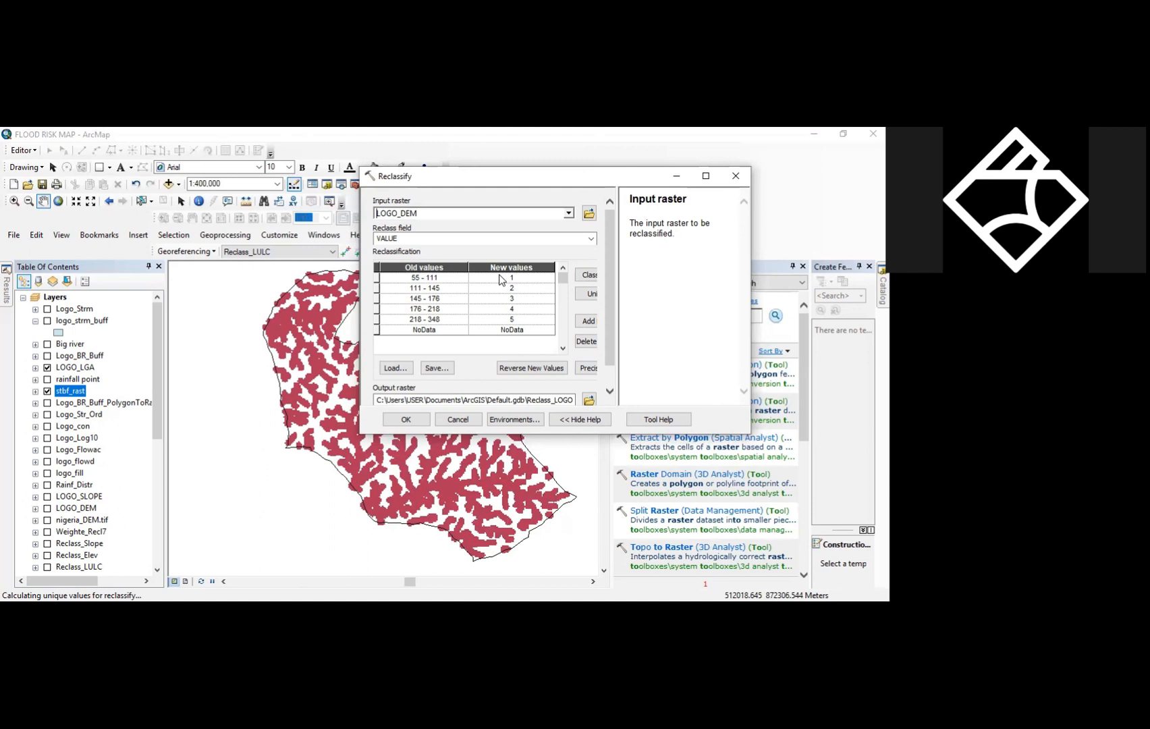
click(545, 368)
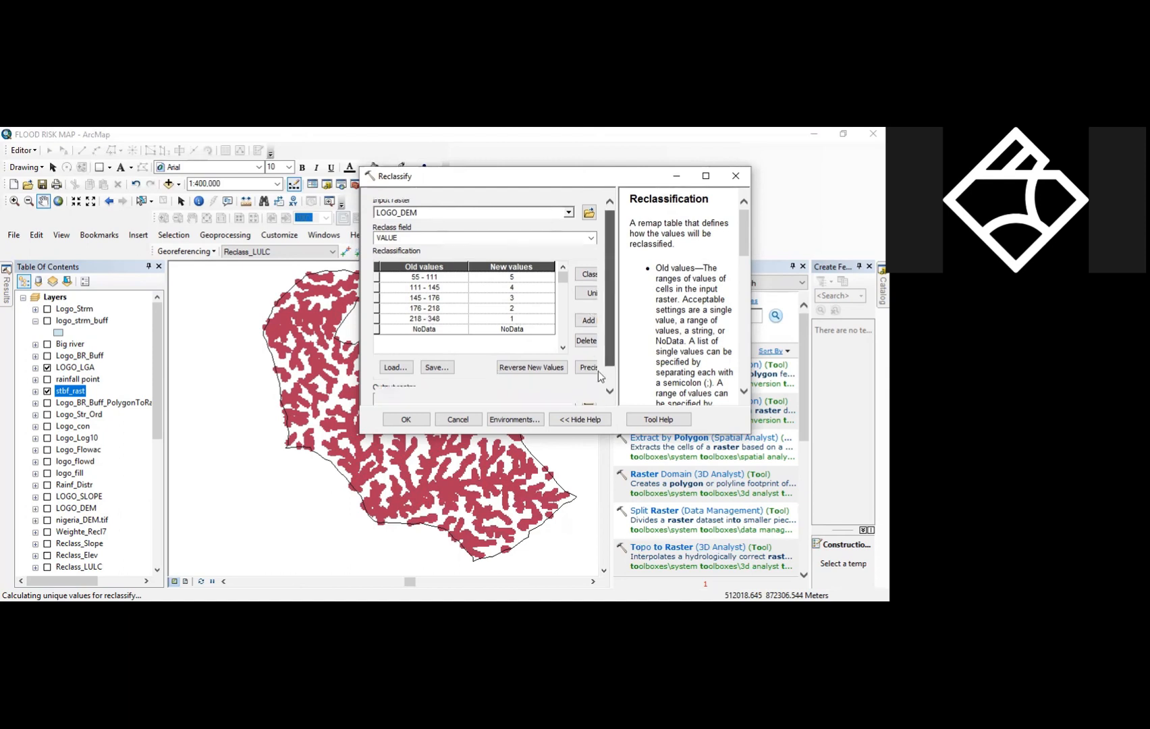
- Name the output raster Reclass_elev1 in the GRMI 3 folder and run the reclassification
scroll(598, 370, down, 1)
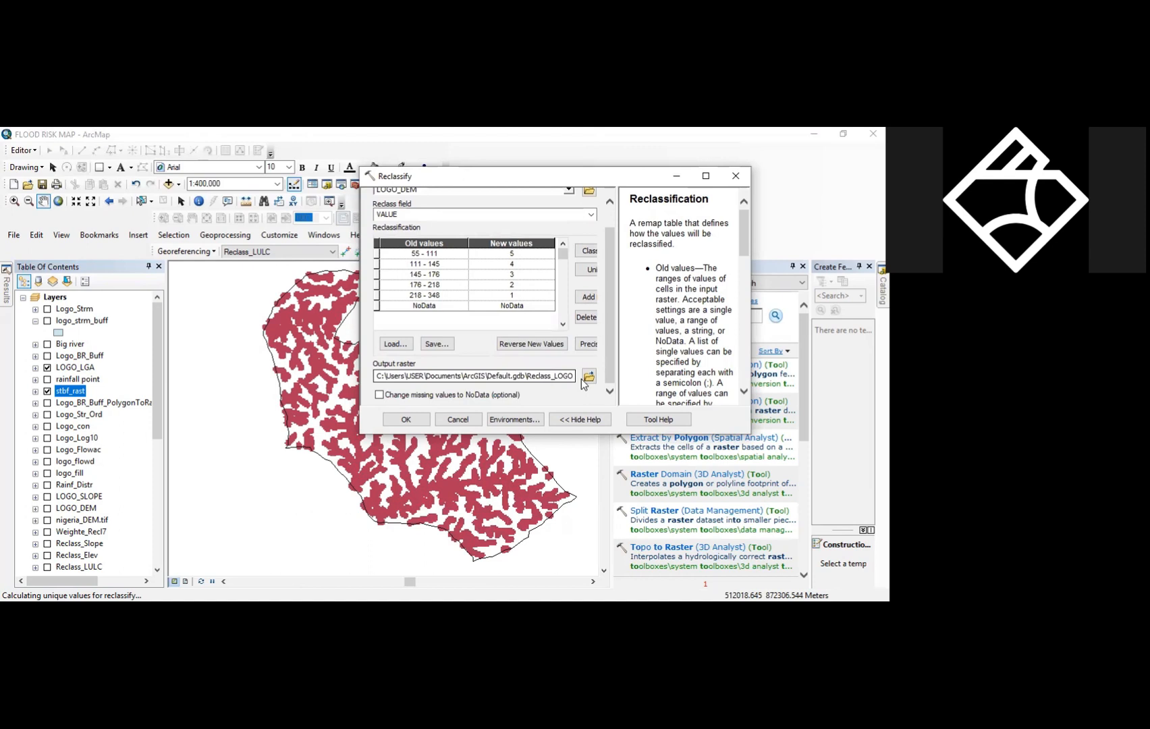
click(571, 377)
key(Right)
click(588, 378)
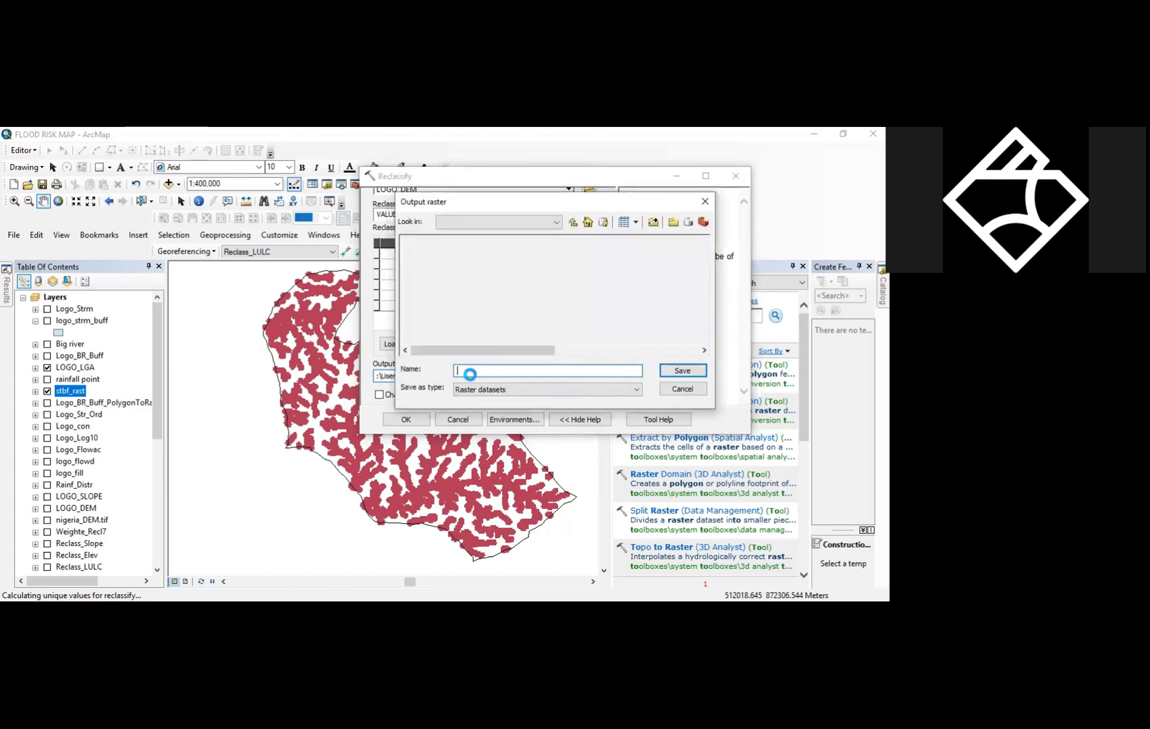
text(Reclaa)
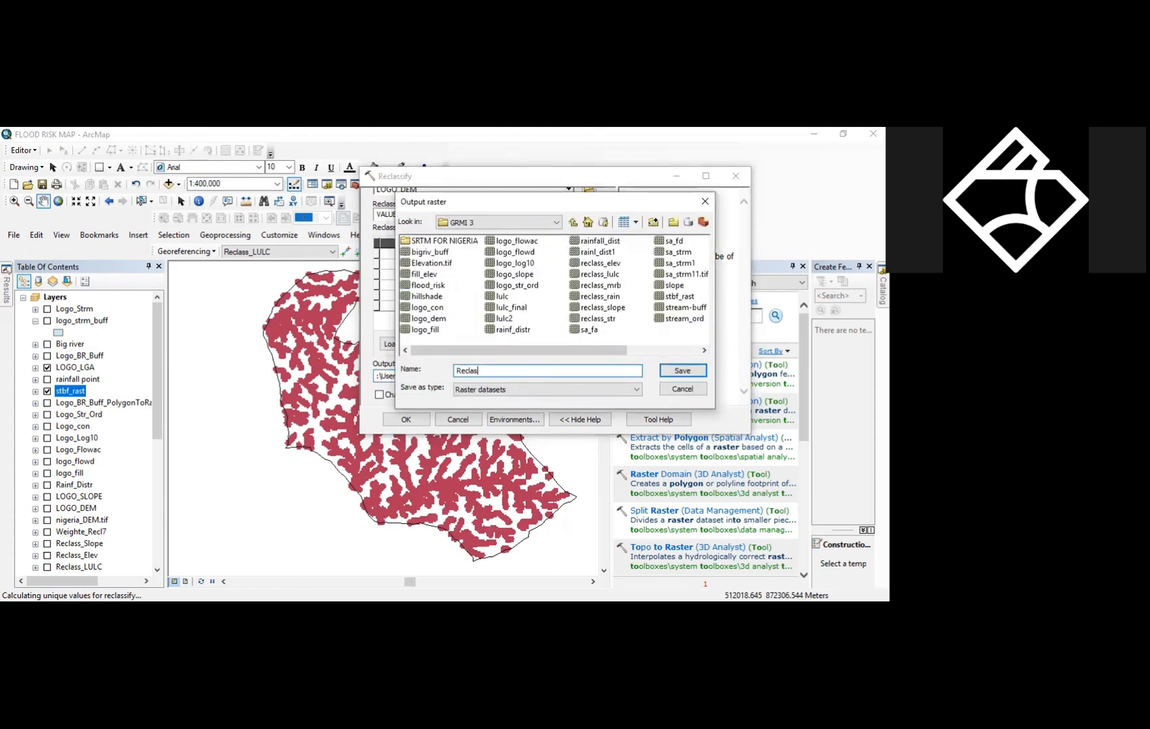
text(s_elev1)
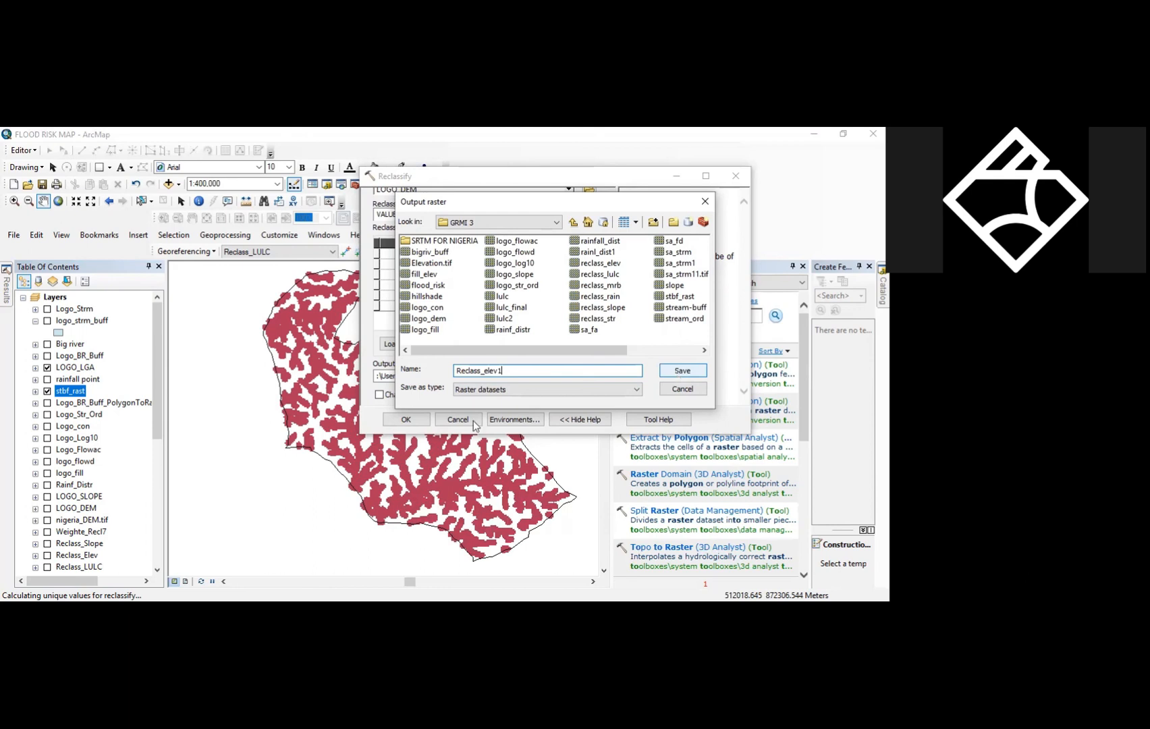
key(Return)
click(405, 420)
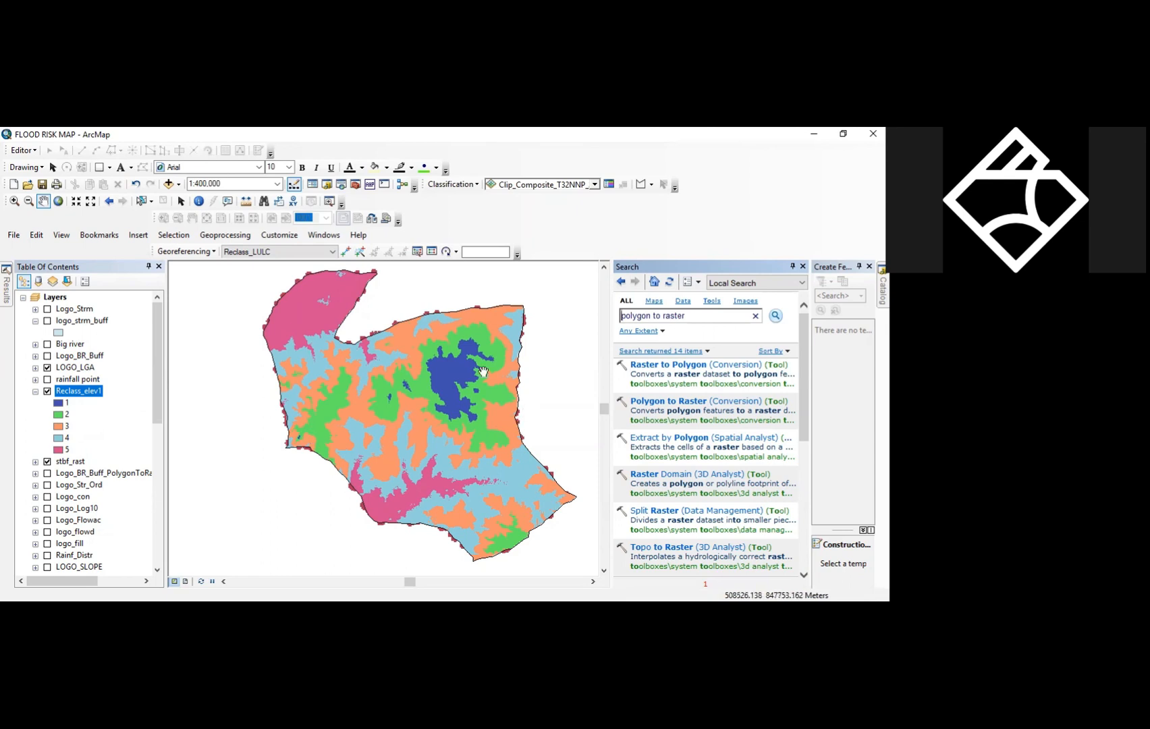
- Hide the stbf_rast layer and collapse the Reclass_elev1 legend
drag(371, 408, 348, 423)
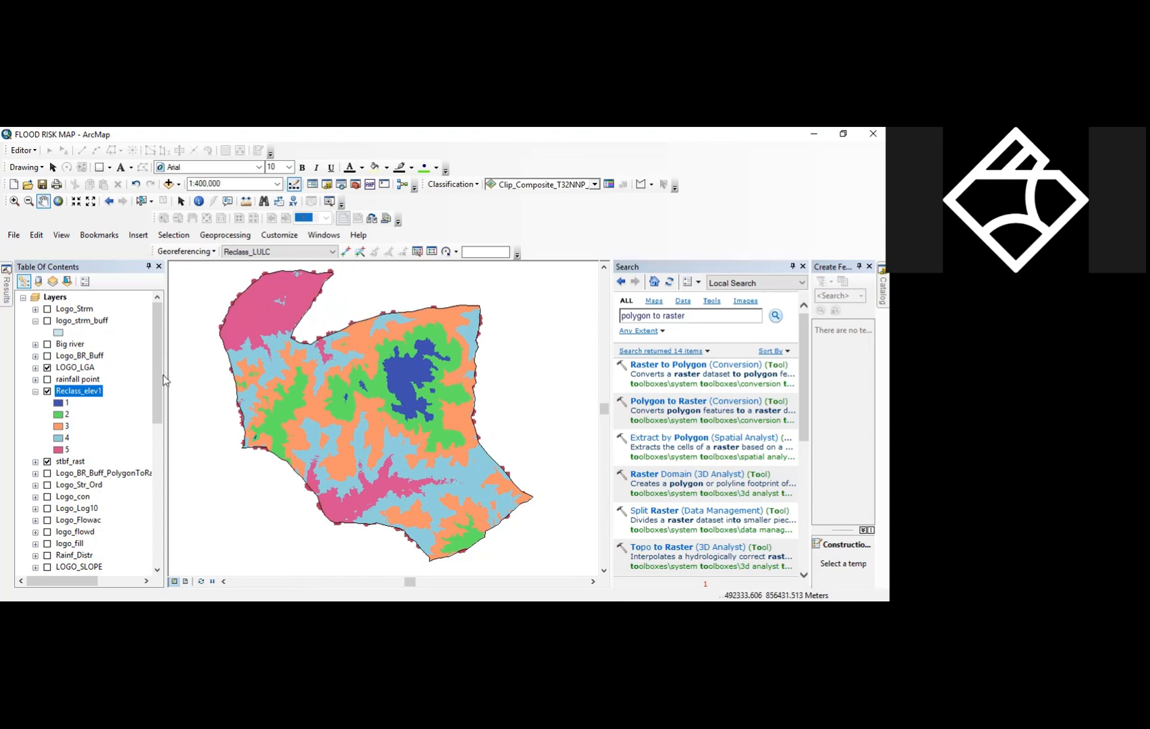
scroll(159, 372, down, 1)
scroll(159, 373, up, 1)
click(47, 461)
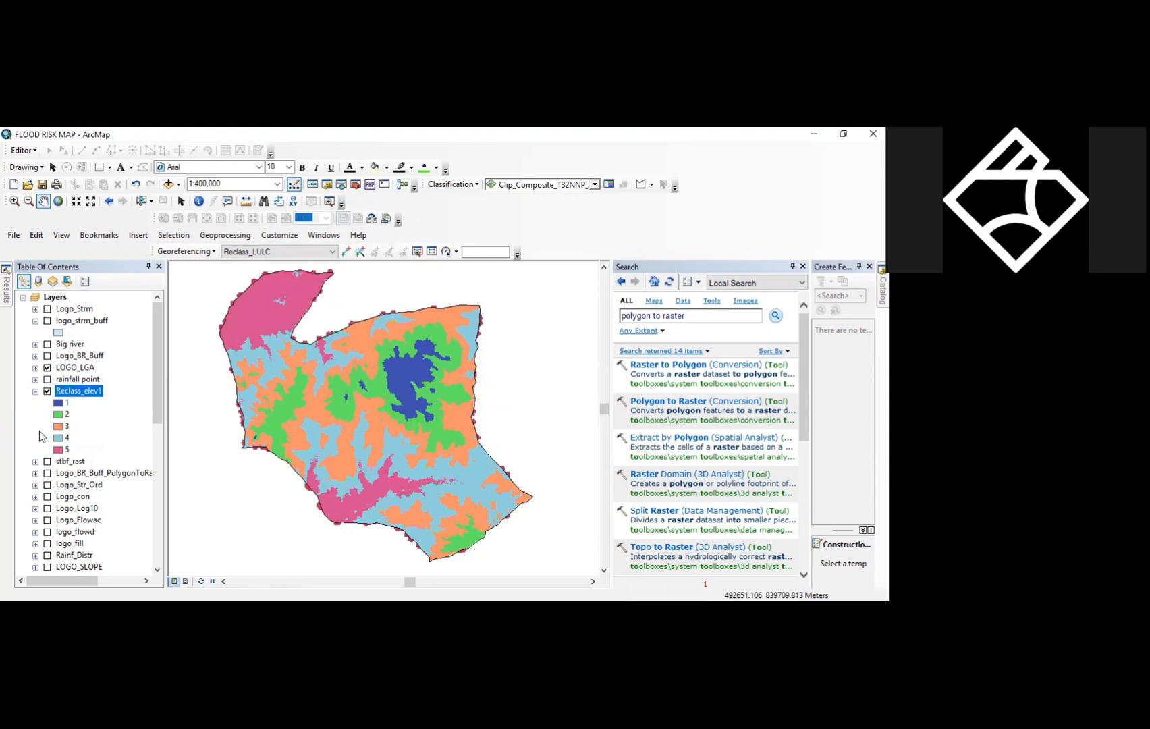
click(36, 392)
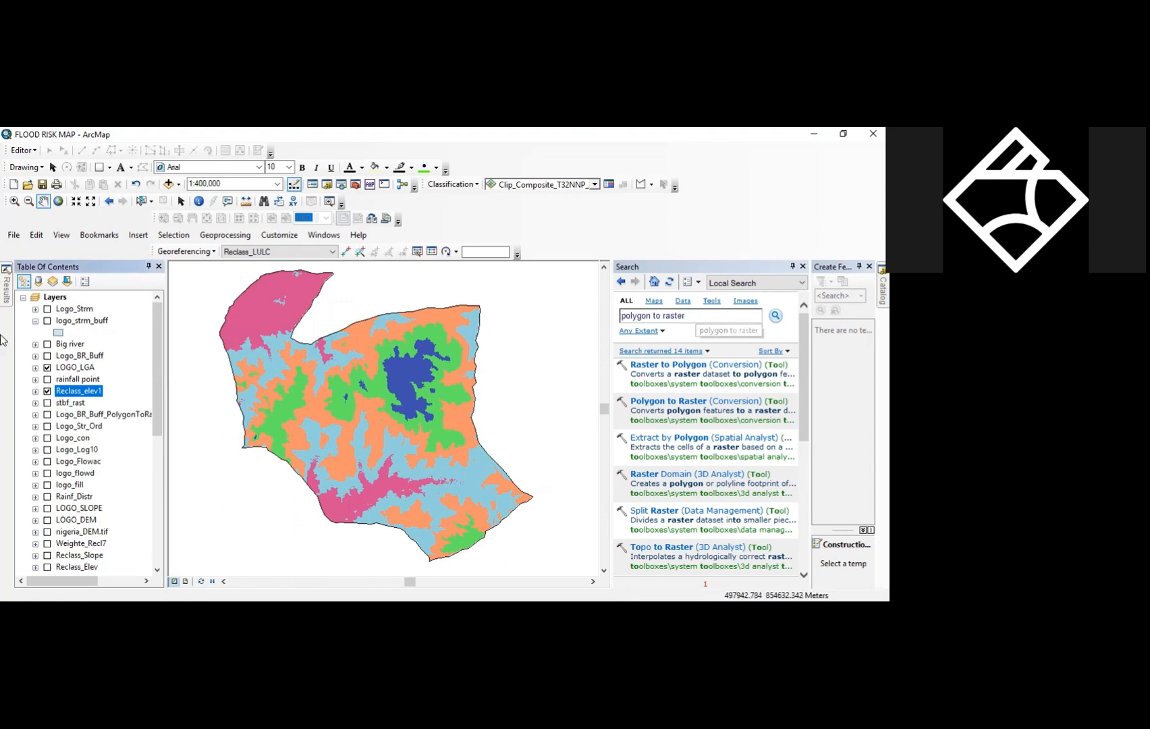
click(355, 184)
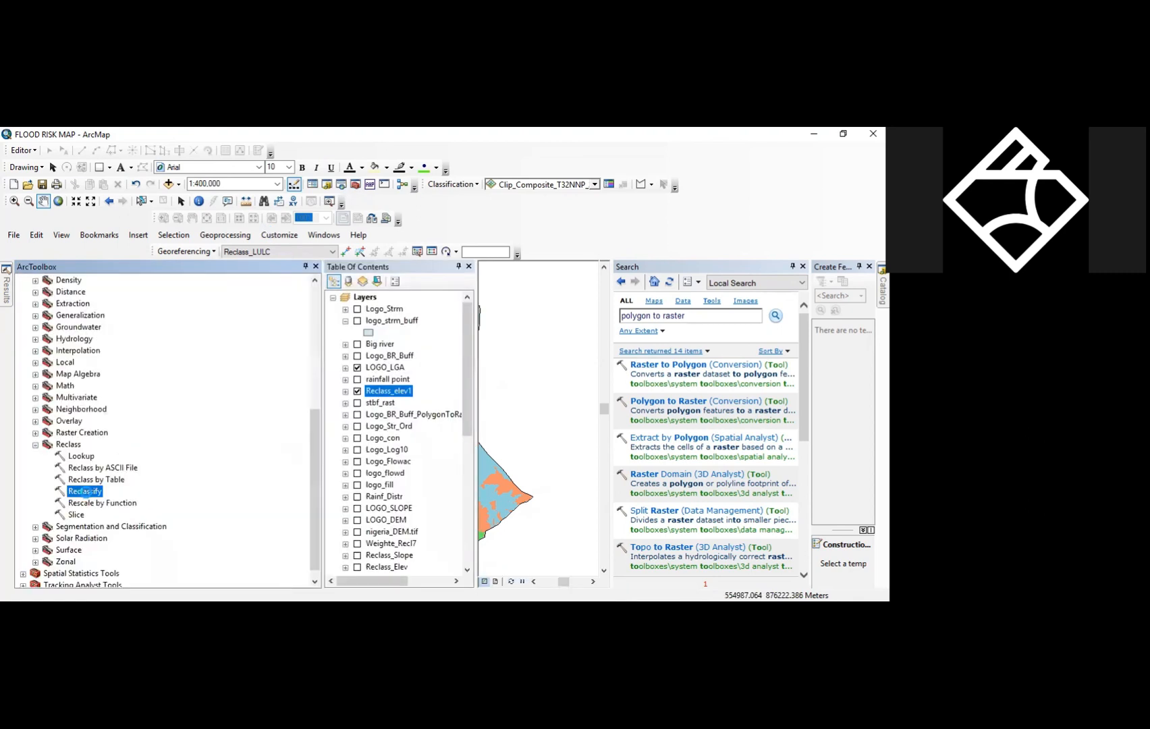
double_click(87, 497)
click(570, 214)
scroll(486, 291, down, 1)
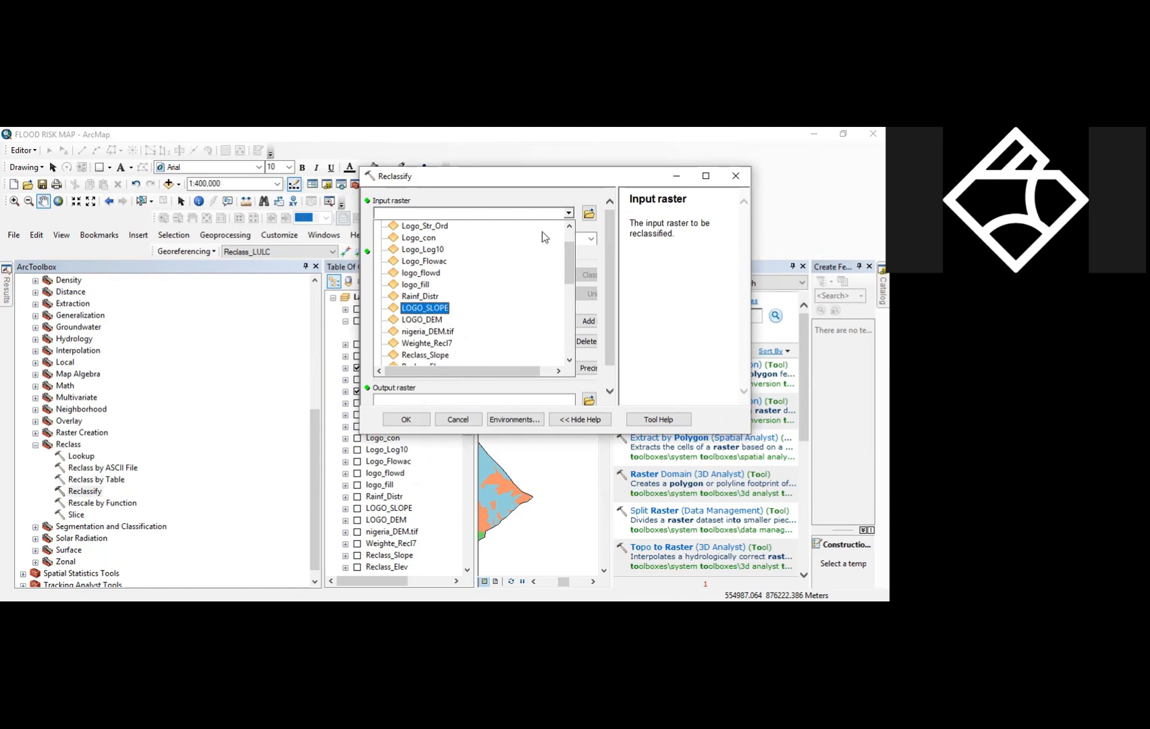
click(736, 184)
click(734, 178)
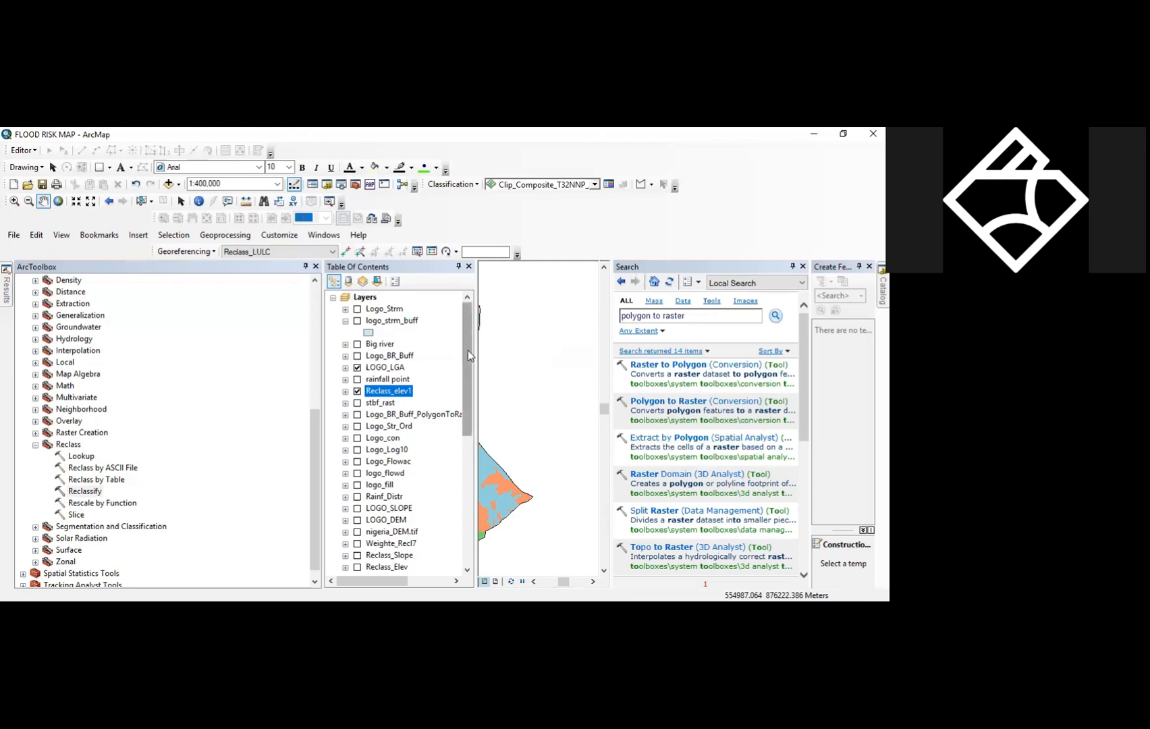
scroll(469, 352, down, 4)
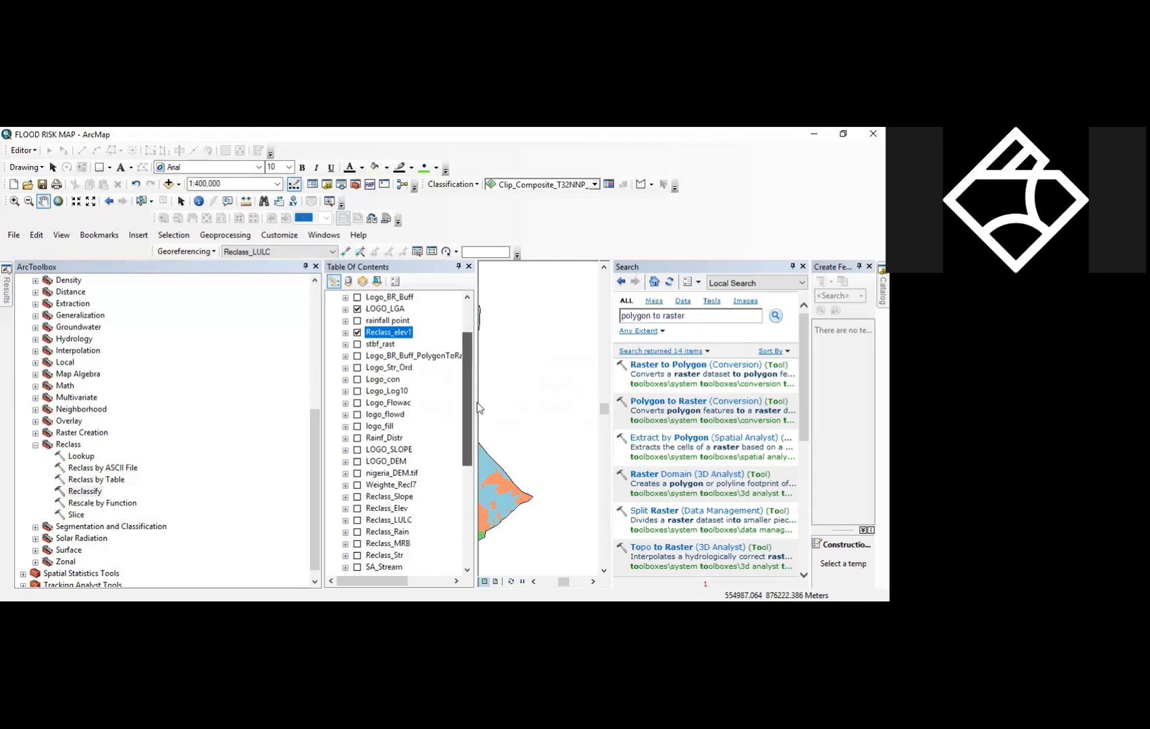
click(316, 267)
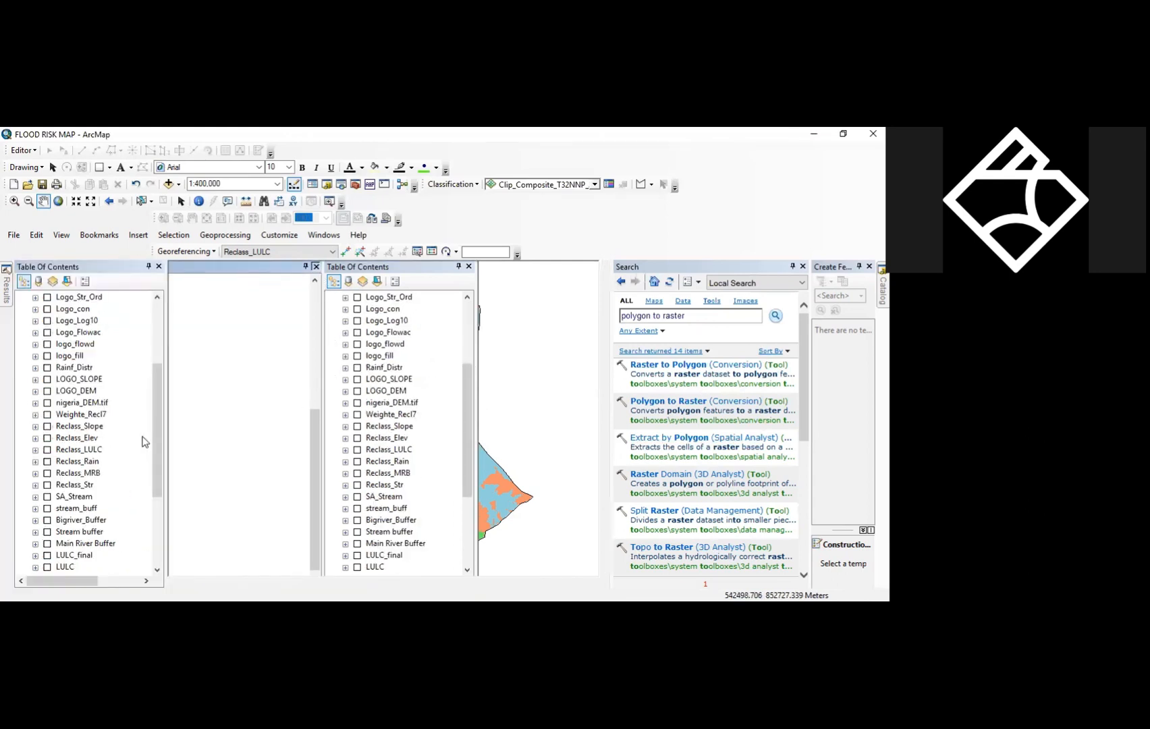
- Show the Reclass_Slope layer, hide Reclass_elev1, and expand the Reclass_Slope legend to inspect its classes on the map
click(47, 426)
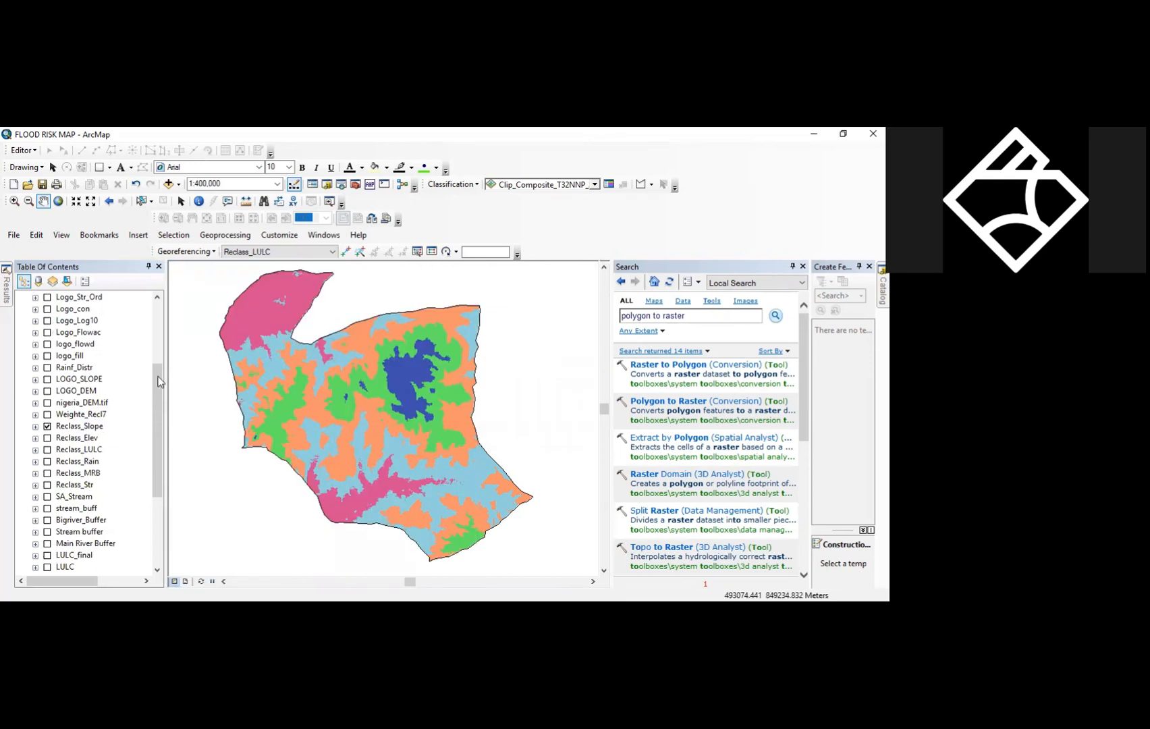
scroll(161, 382, up, 4)
click(47, 391)
click(47, 390)
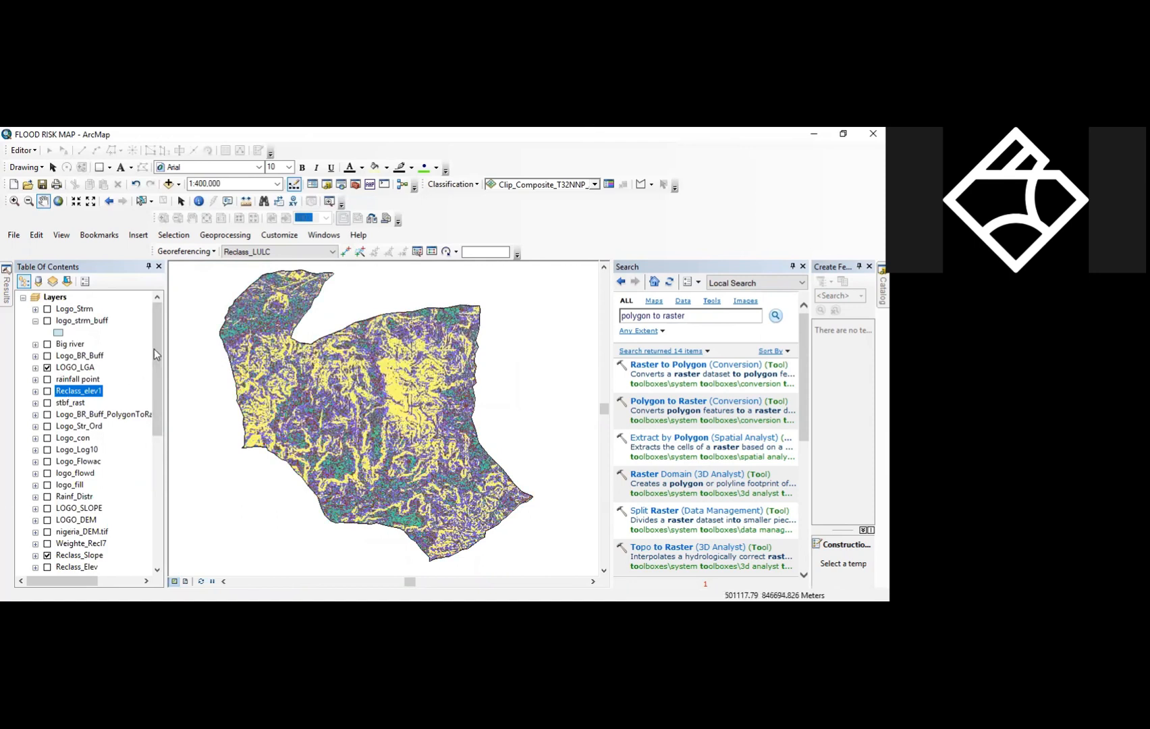
scroll(153, 363, down, 2)
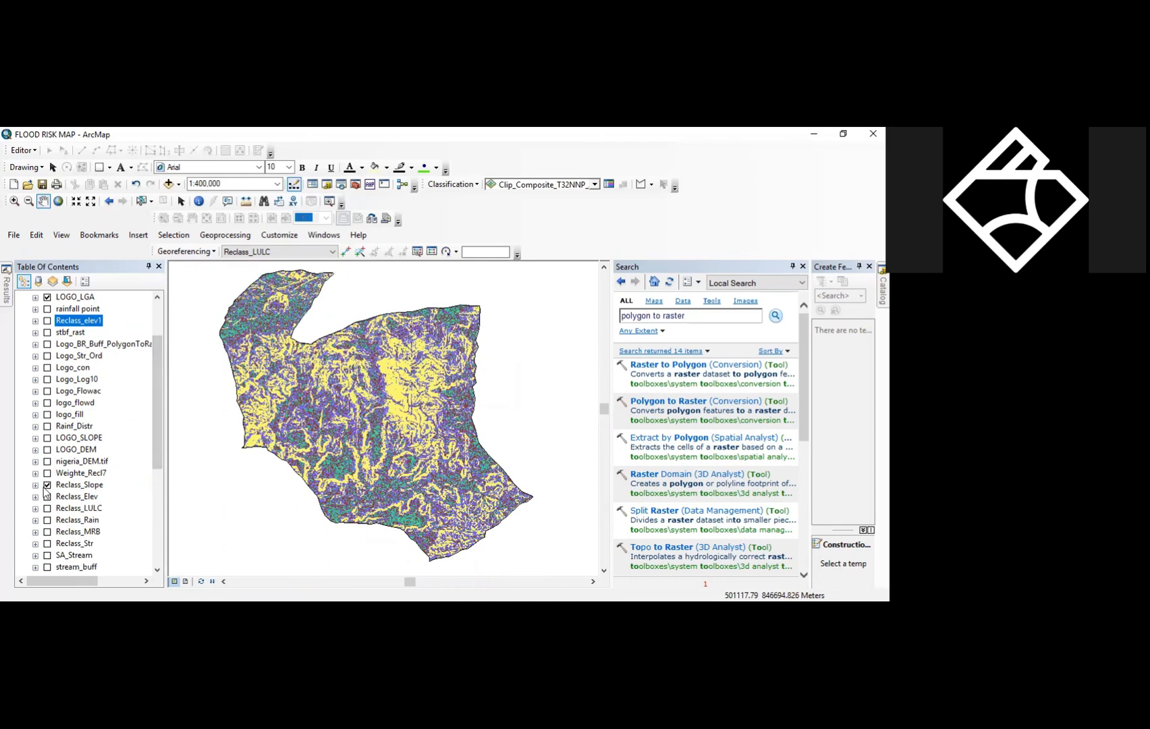
click(35, 485)
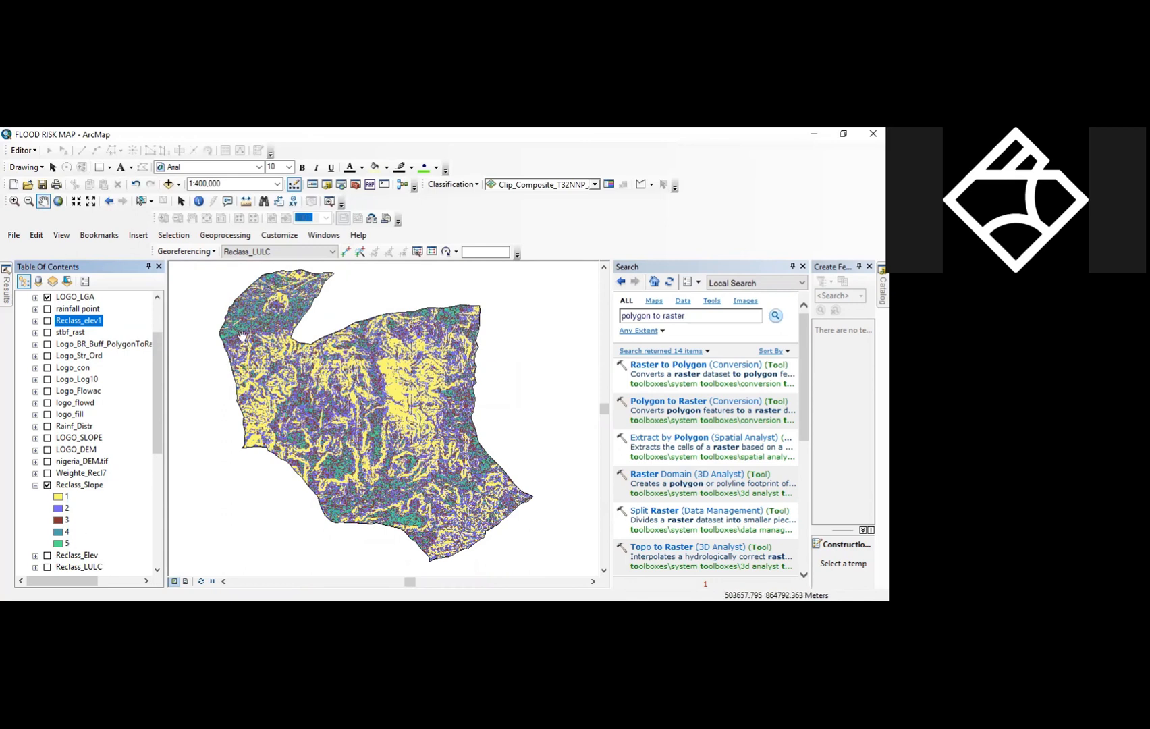
scroll(241, 331, down, 1)
scroll(239, 309, down, 1)
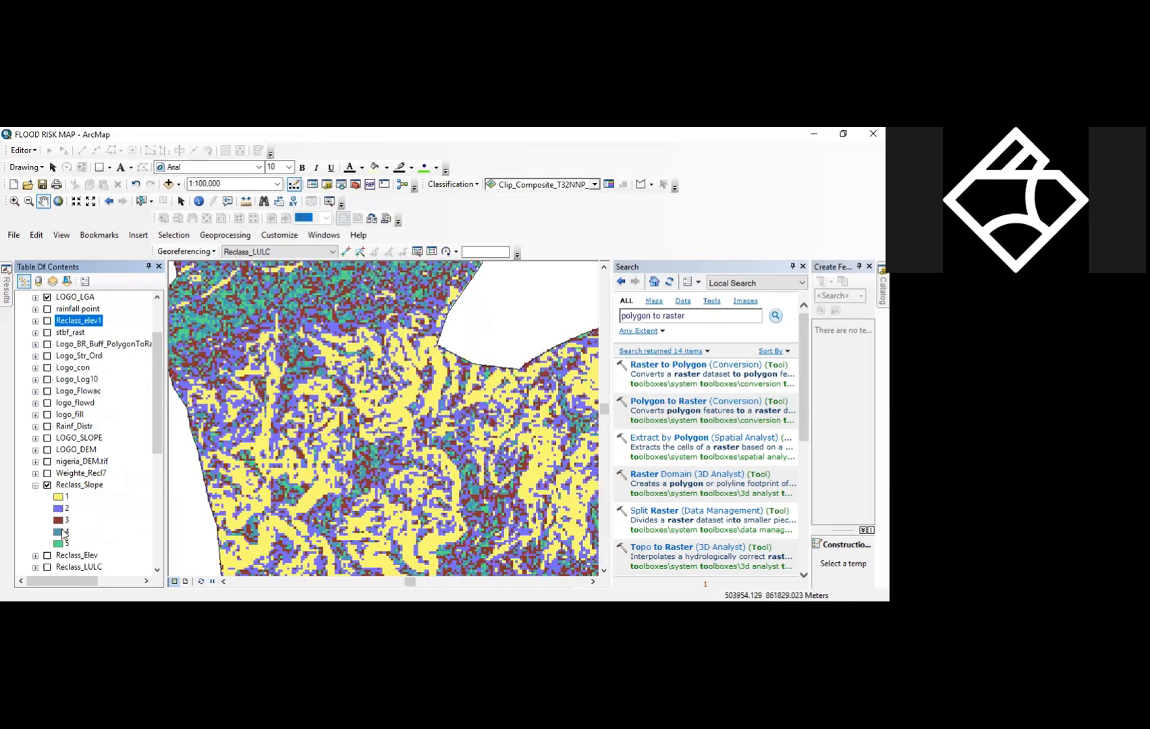
scroll(63, 534, up, 2)
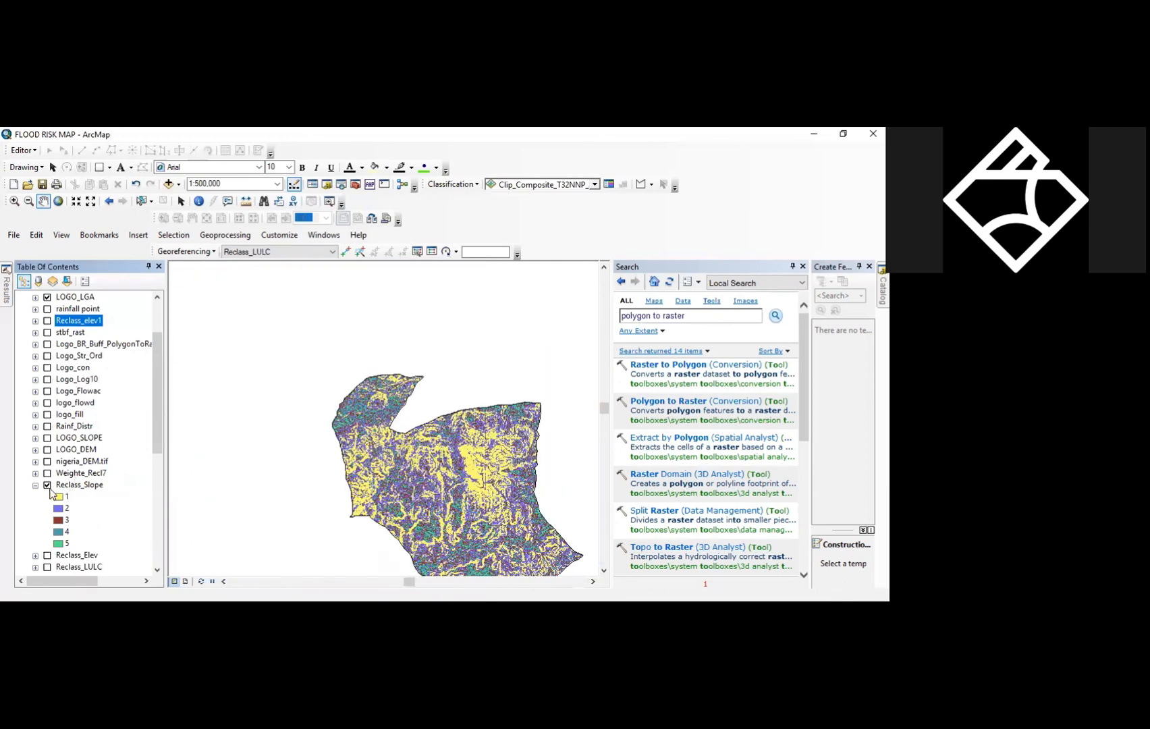
- Collapse the Reclass_Slope legend in the layer list
click(35, 484)
click(47, 484)
mouse_move(161, 401)
mouse_down()
mouse_move(160, 372)
mouse_move(162, 419)
mouse_up()
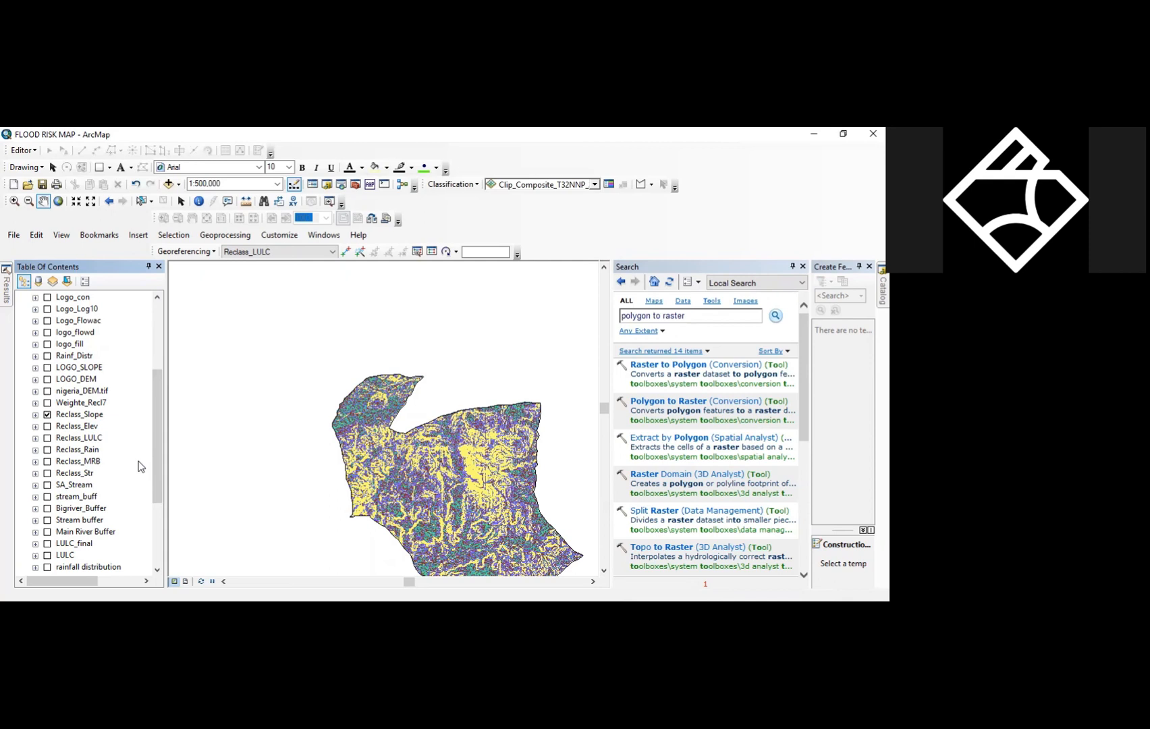
mouse_move(7, 298)
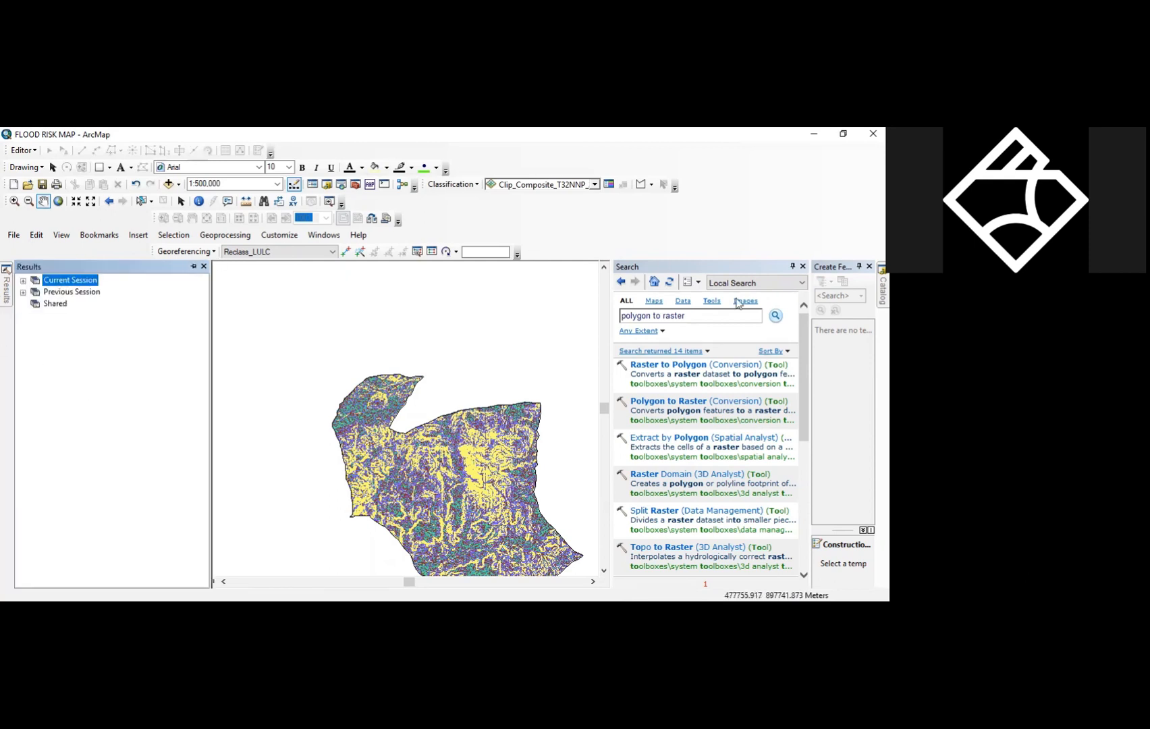
click(716, 315)
- Open the Reclassify tool and choose LULC_final as the input raster
click(355, 185)
click(82, 492)
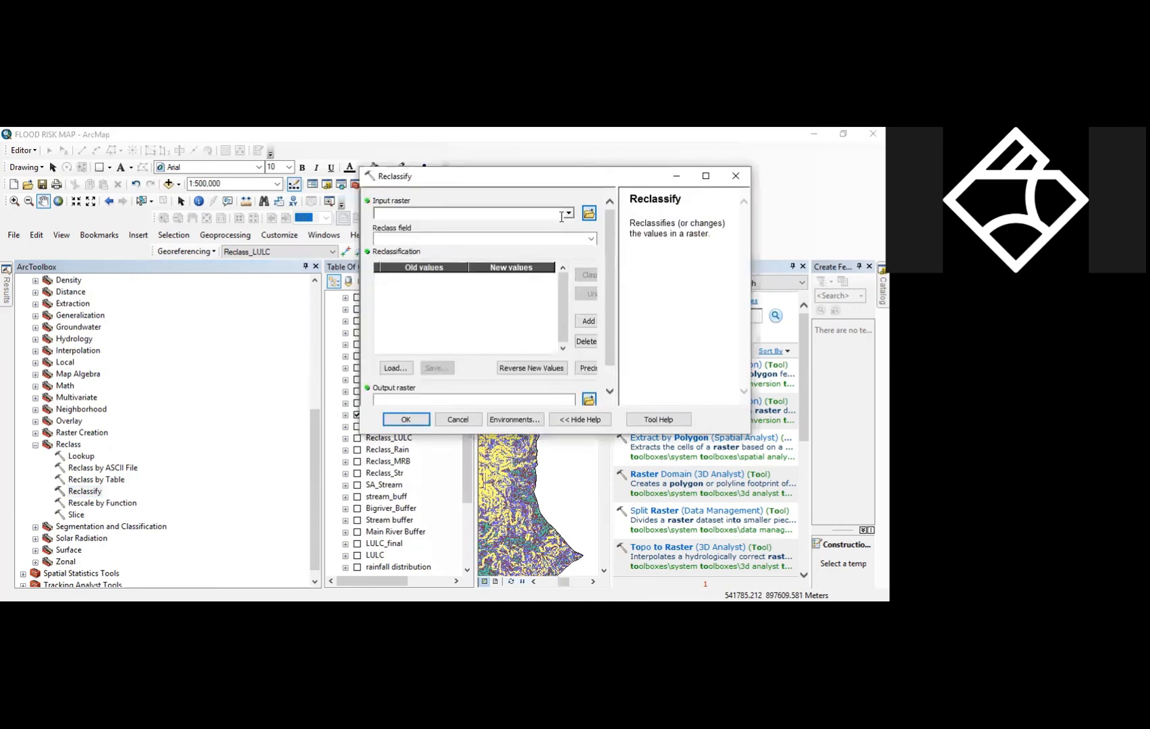
click(568, 213)
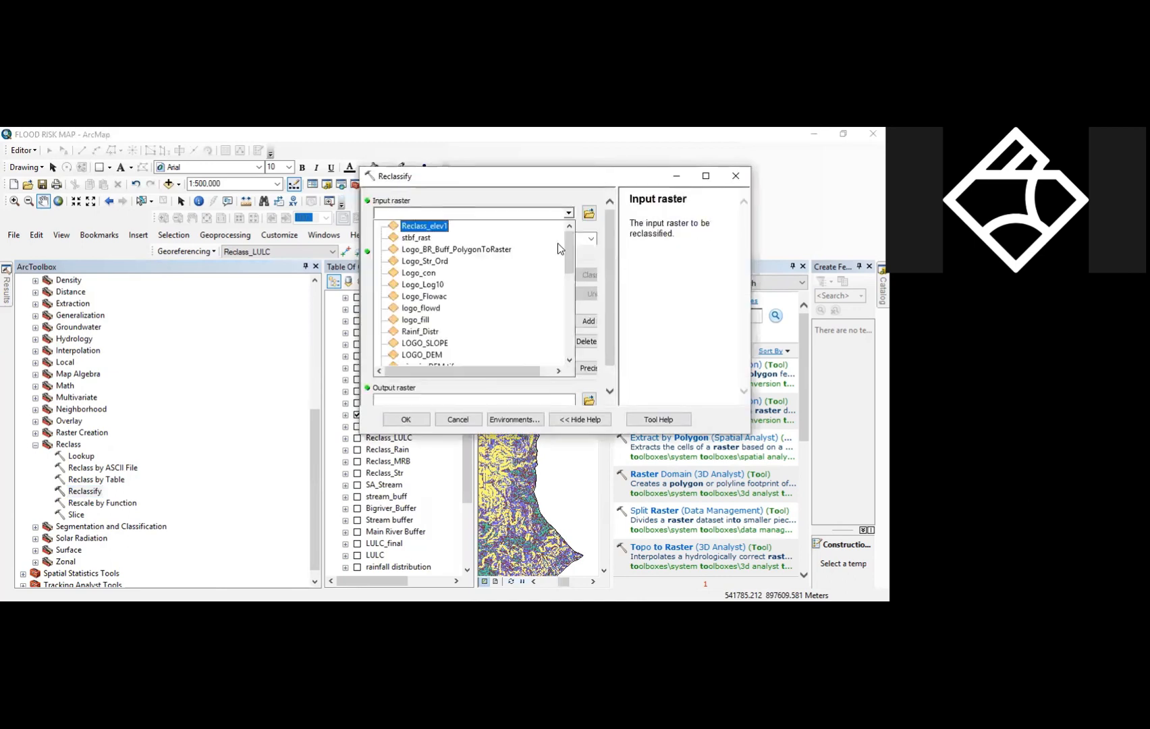
scroll(567, 257, down, 3)
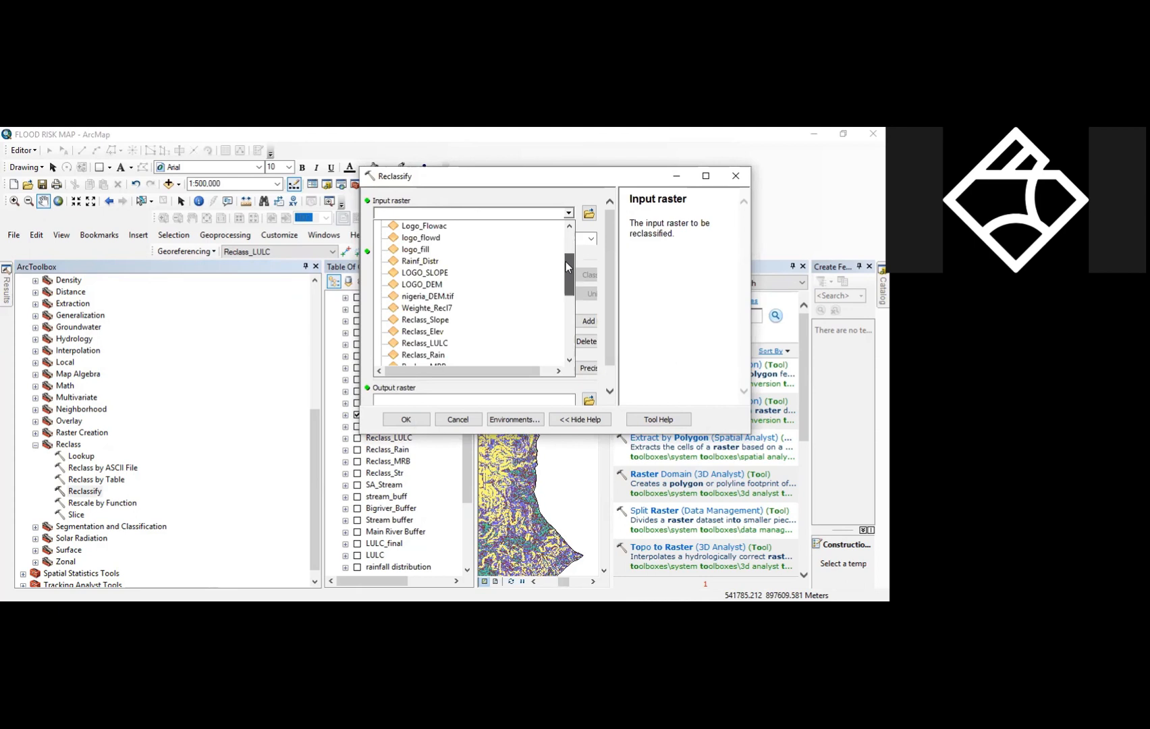
scroll(442, 291, down, 3)
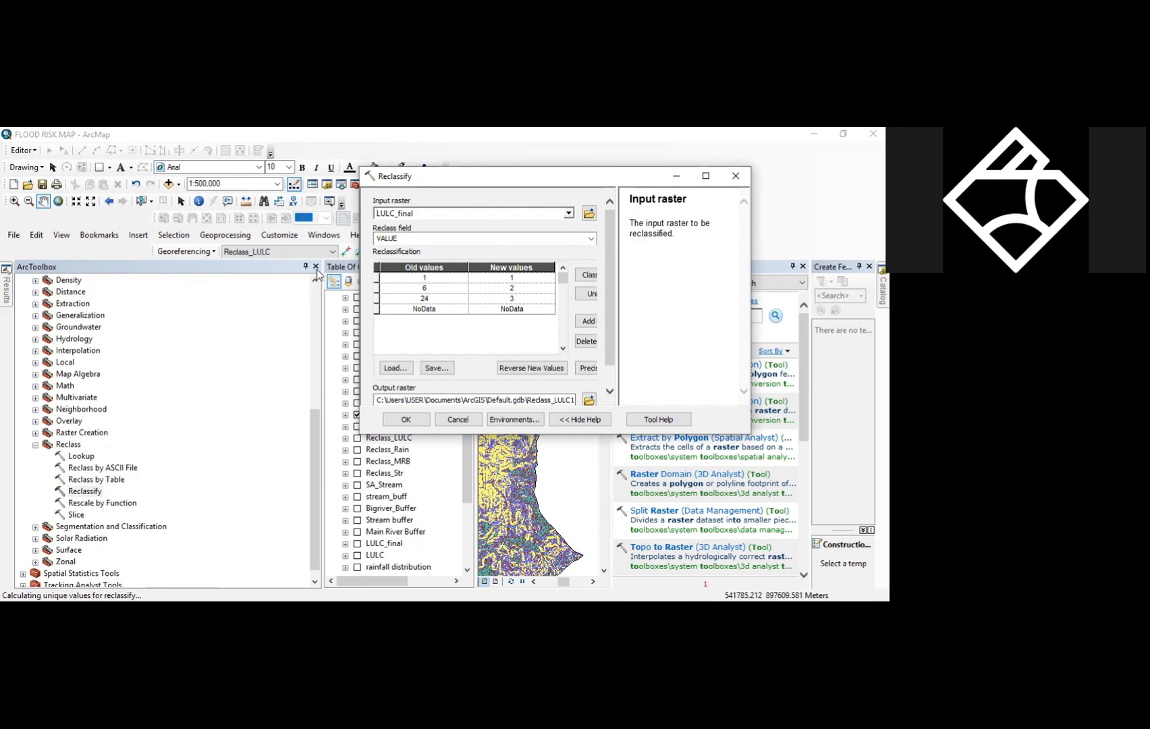
- Close the toolbox, show the LULC_final layer with its legend, and open its attribute table to identify the land cover classes
click(315, 266)
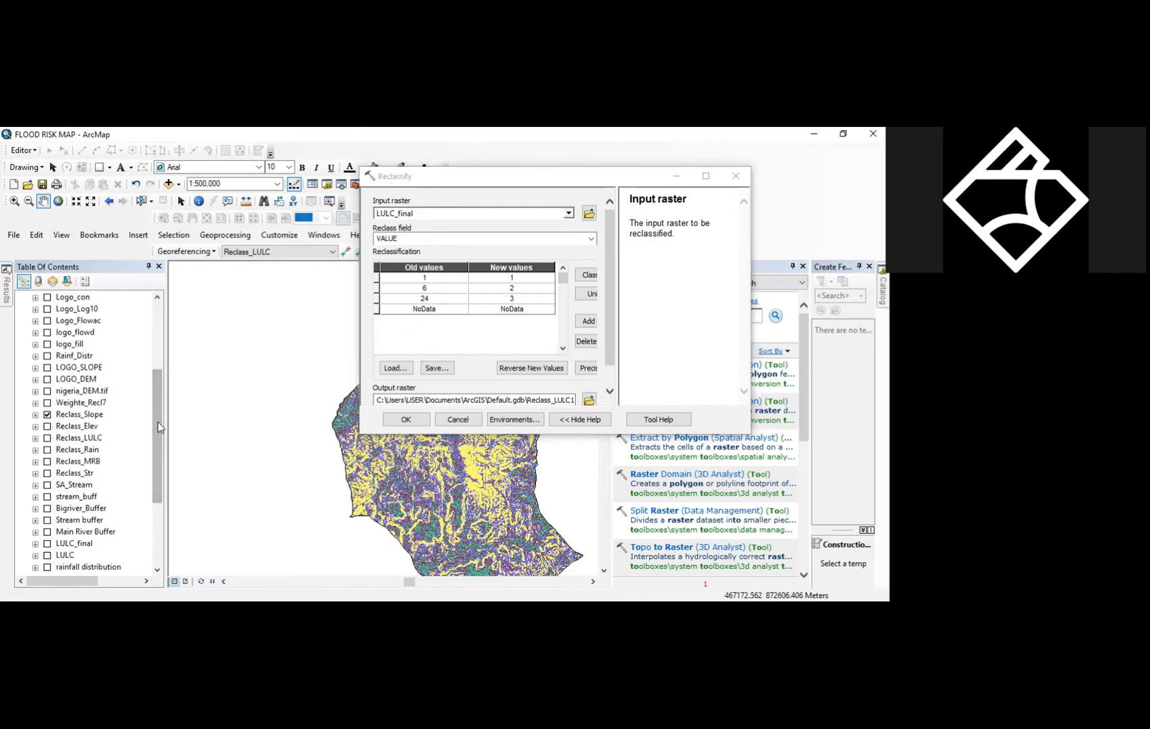
drag(158, 426, 158, 459)
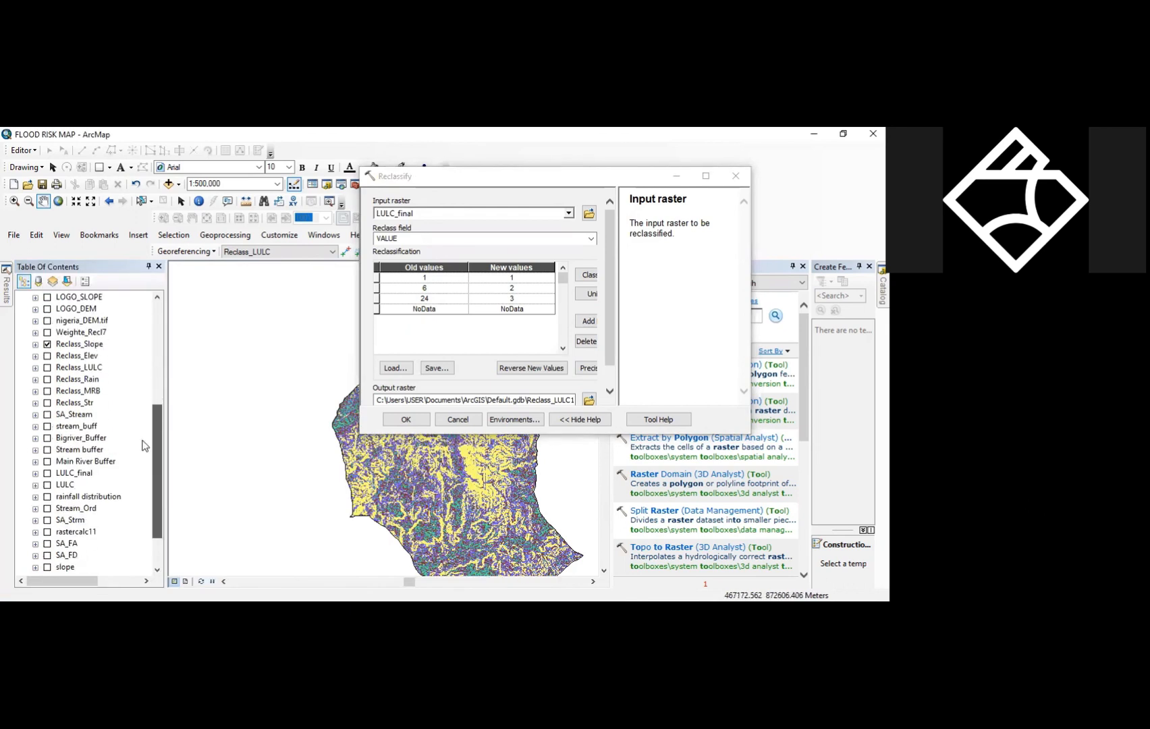
click(35, 474)
click(48, 473)
click(65, 475)
right_click(65, 474)
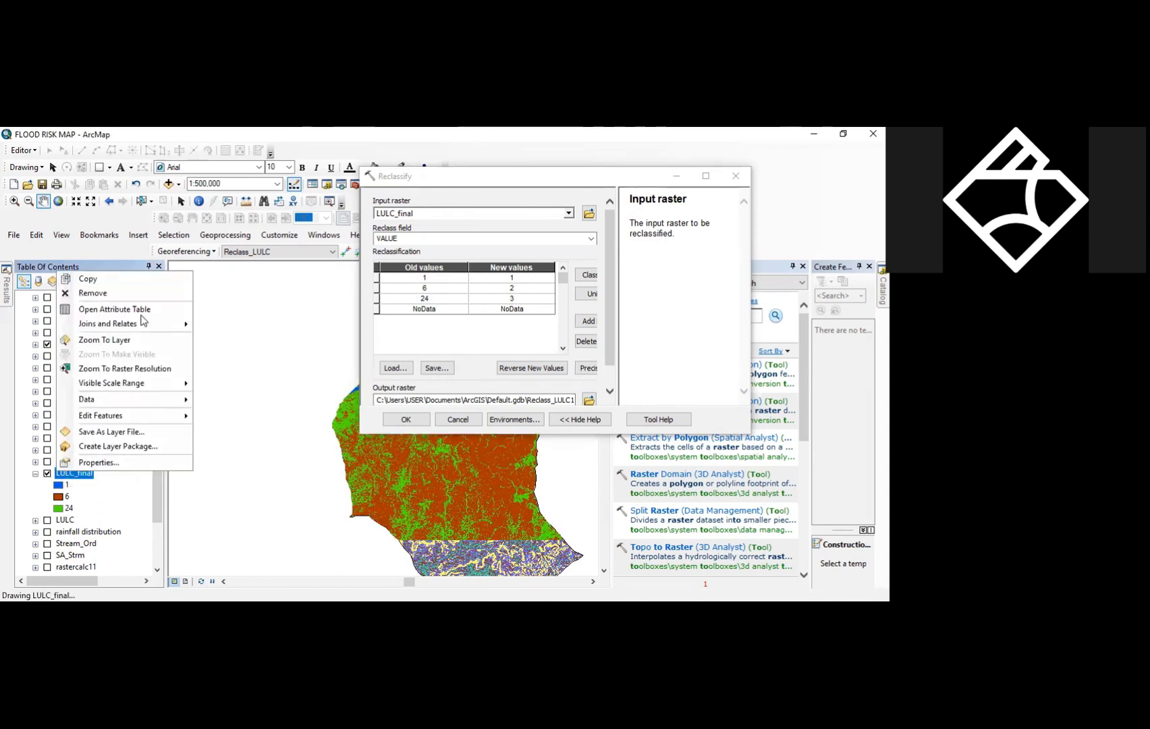
click(122, 314)
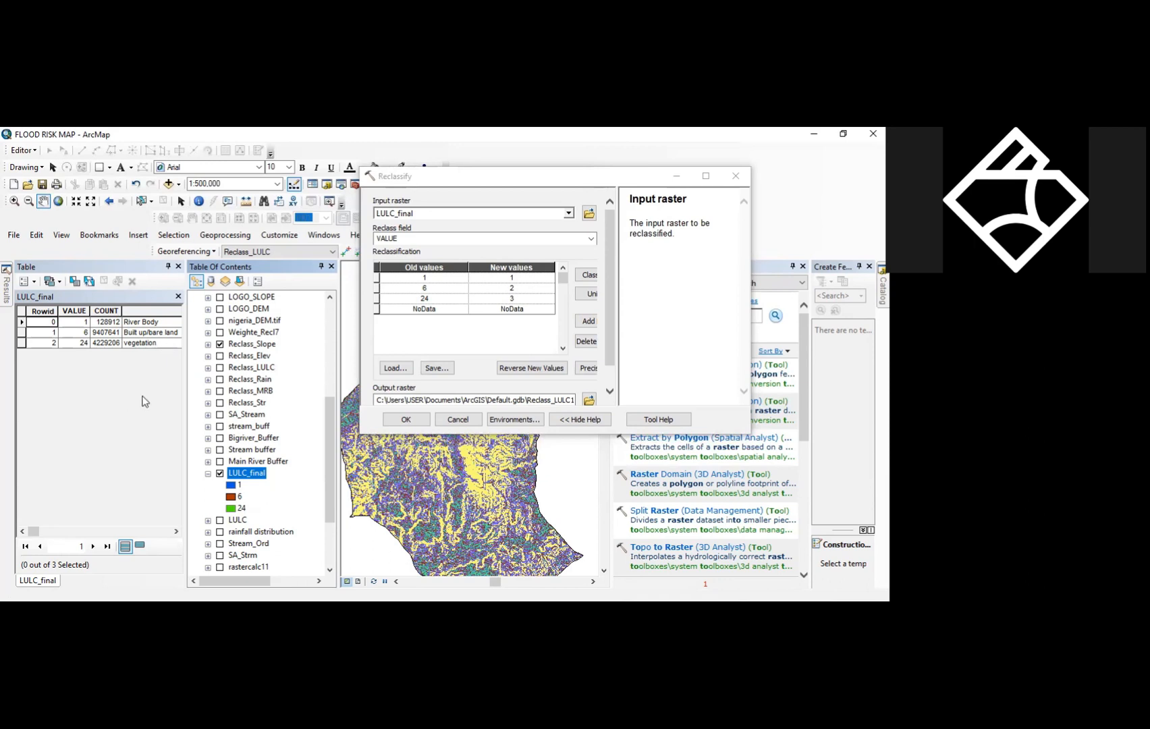
- Assign new value 5 to LULC class 1 (river body) and 4 to class 6 (built up/bare land)
click(517, 279)
click(497, 281)
text(5)
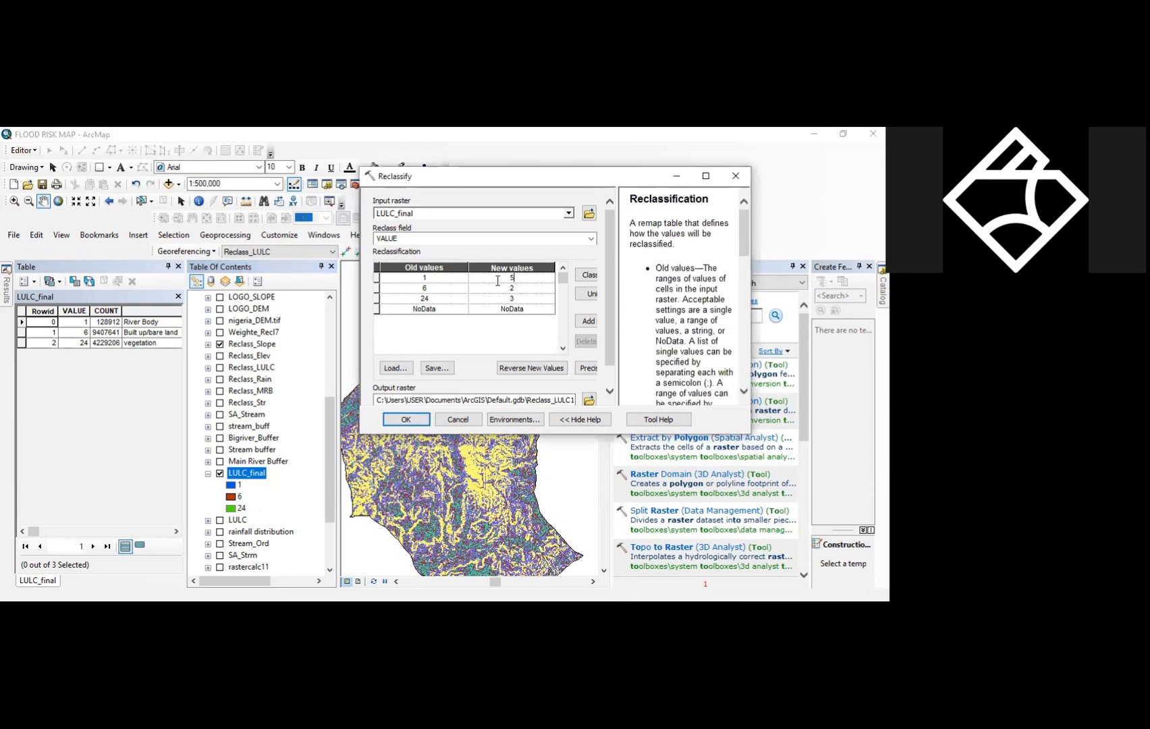
click(524, 286)
text(4)
click(475, 339)
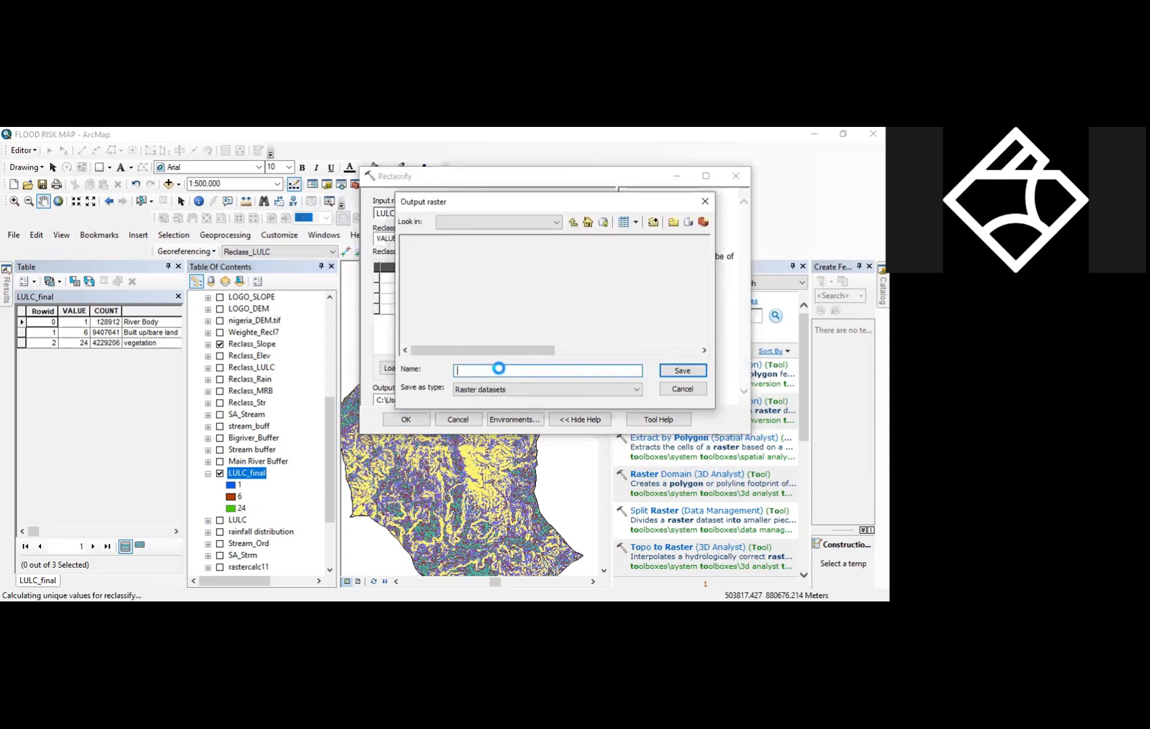
- Name the output raster Reclass_LULC1 in the GRMI 3 folder and run the reclassification
text(Reclass_)
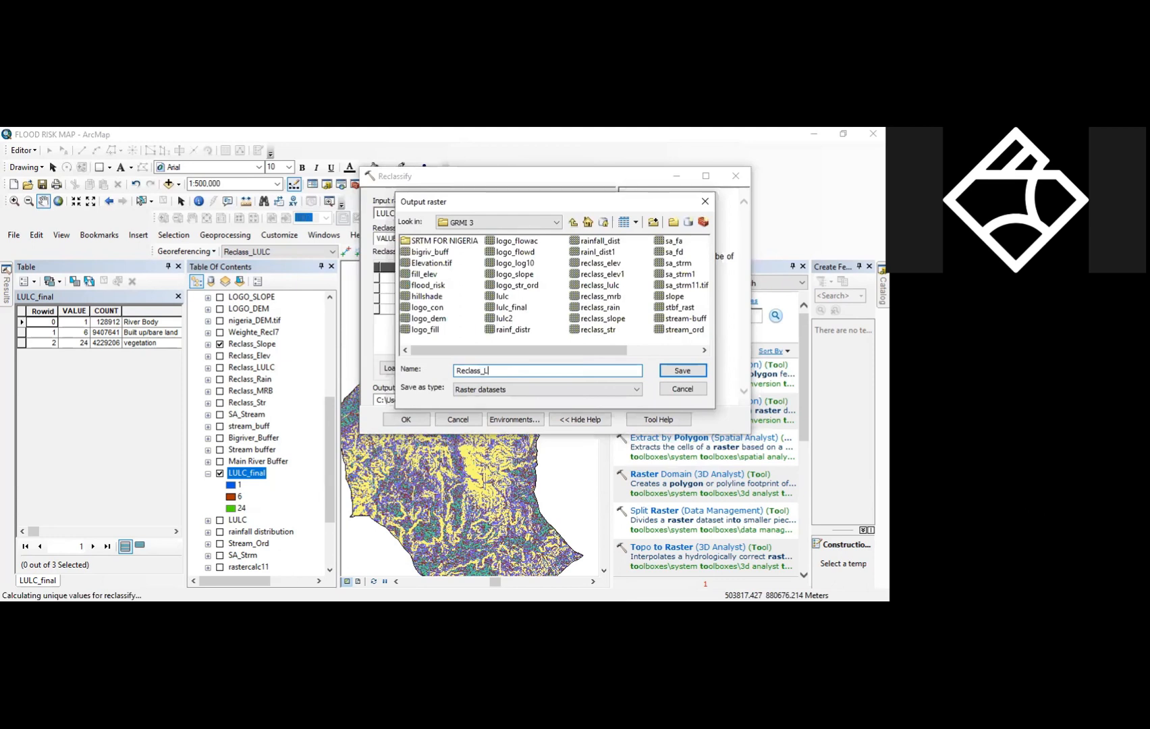
text(LULC)
click(681, 369)
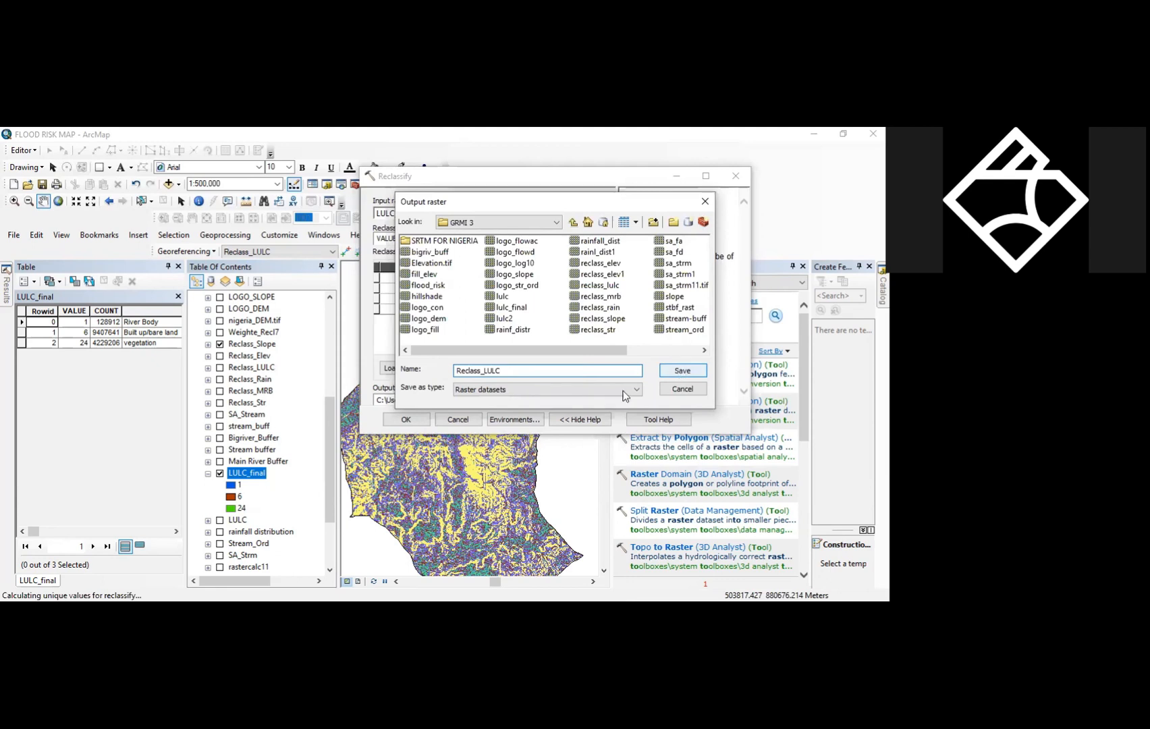
drag(610, 346, 609, 379)
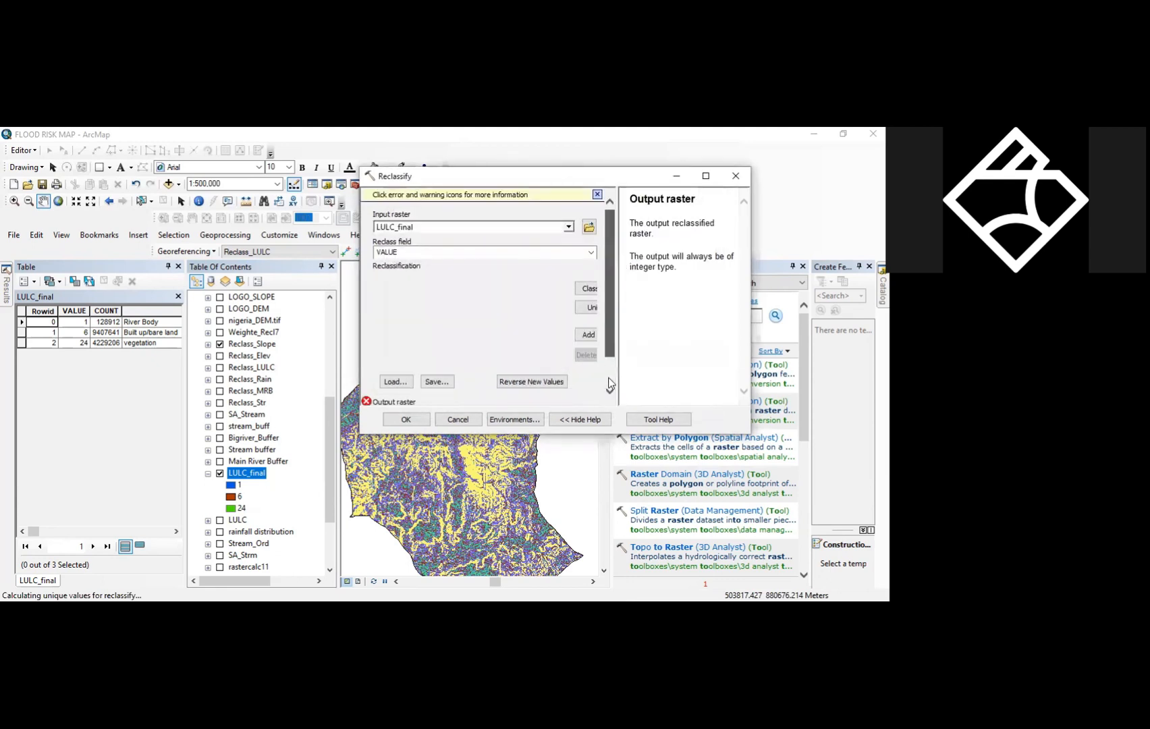
click(547, 376)
text(1)
click(406, 419)
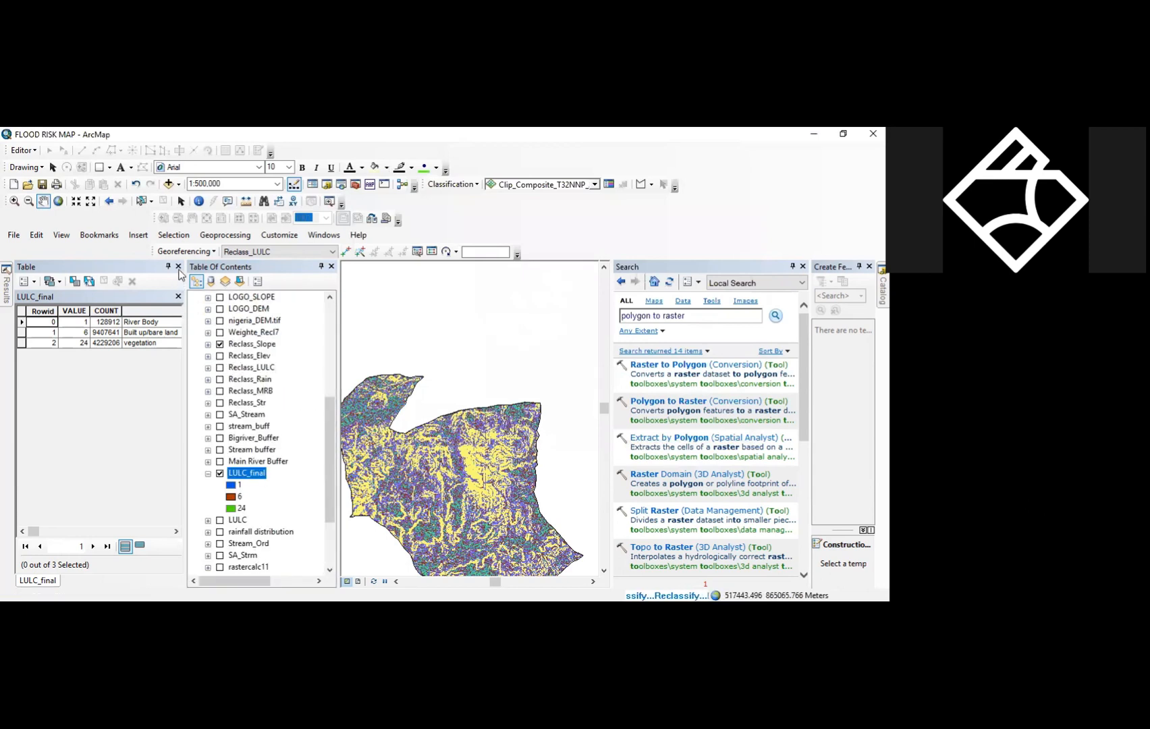
- Close the LULC_final attribute table and the toolbox
click(177, 297)
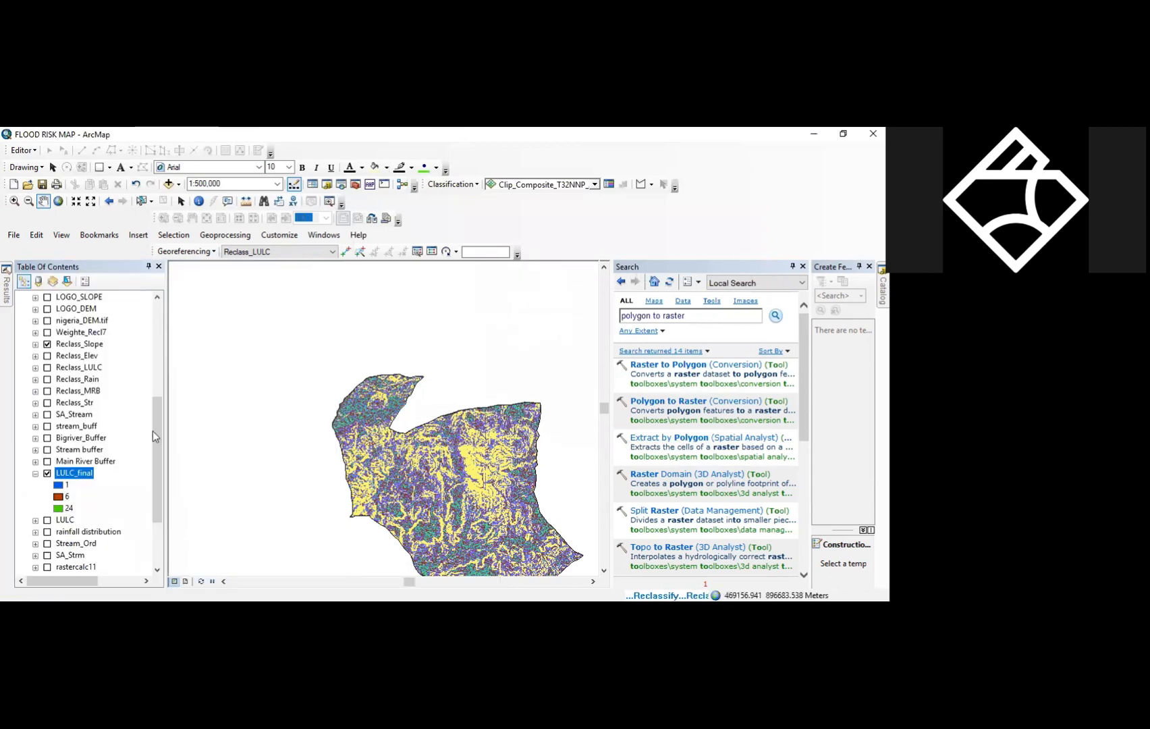
scroll(161, 438, up, 3)
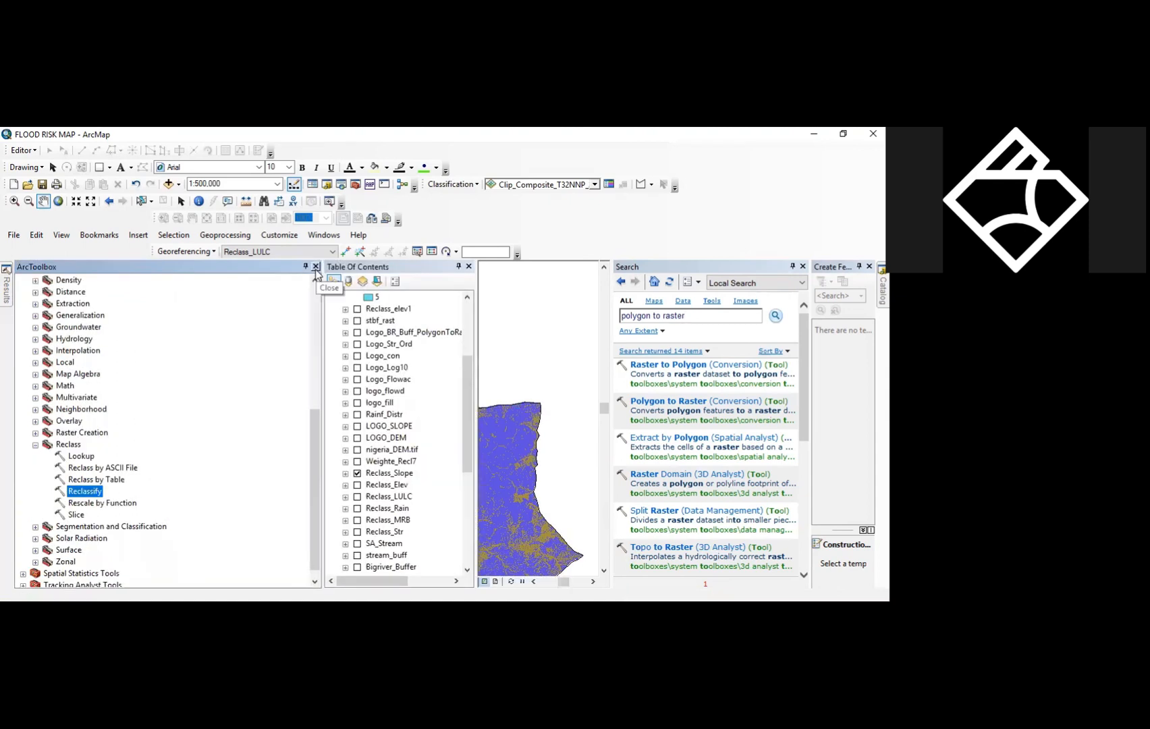
click(316, 267)
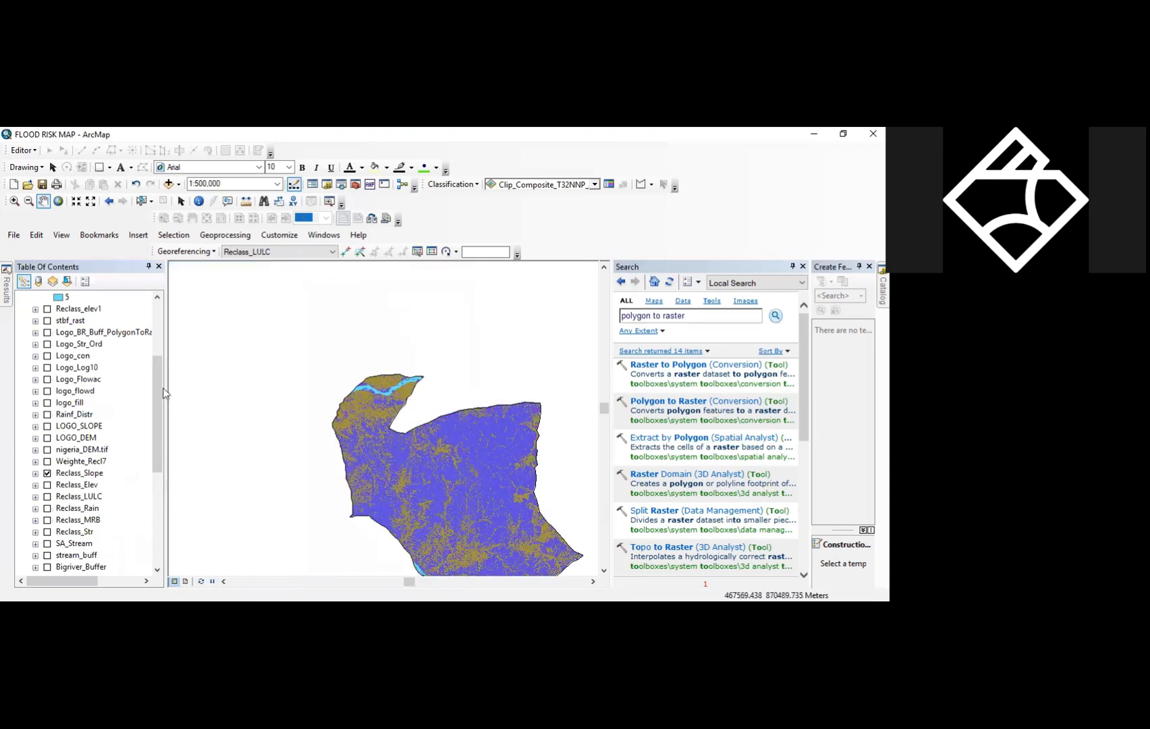
- Inspect the Reclass_LULC1 classes on the map and collapse the layer's legend
drag(162, 391, 165, 312)
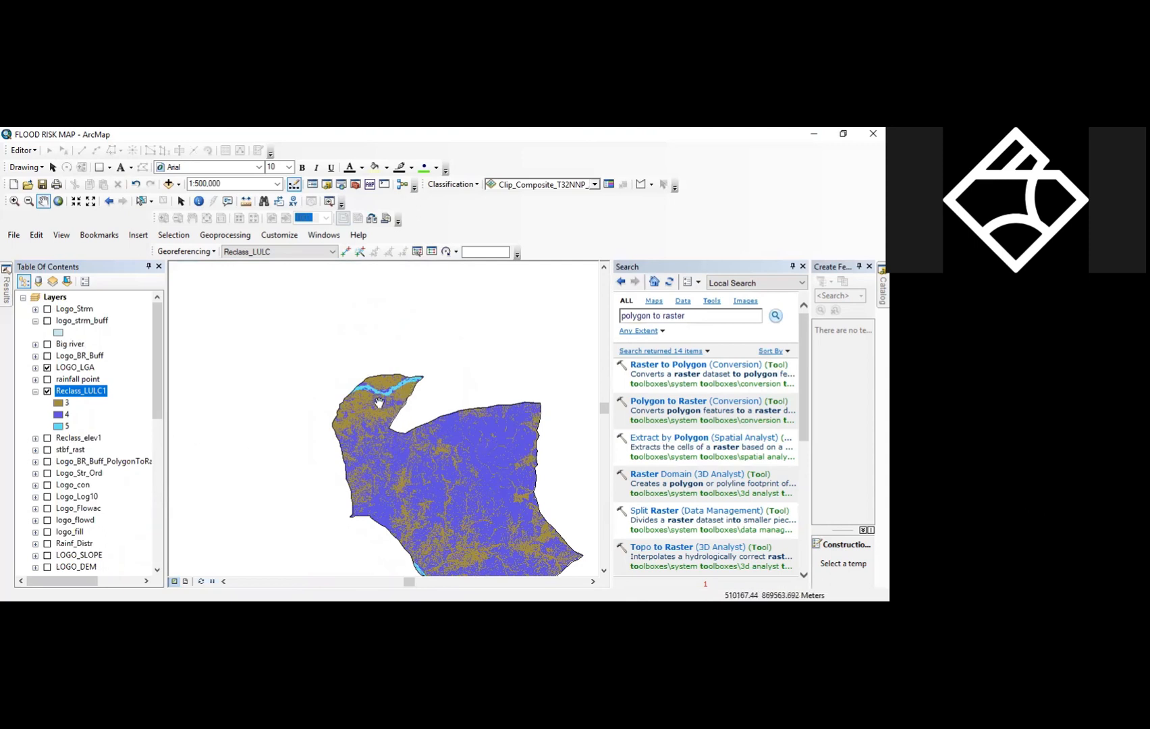
scroll(378, 403, down, 1)
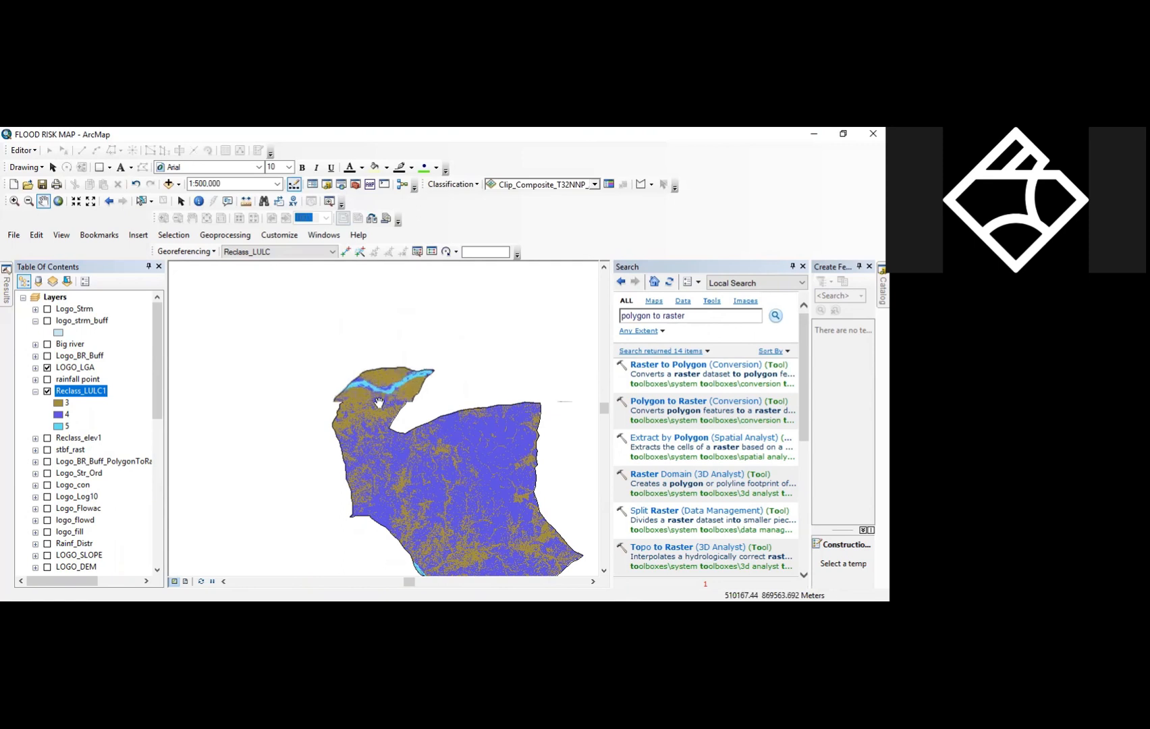
scroll(411, 546, down, 5)
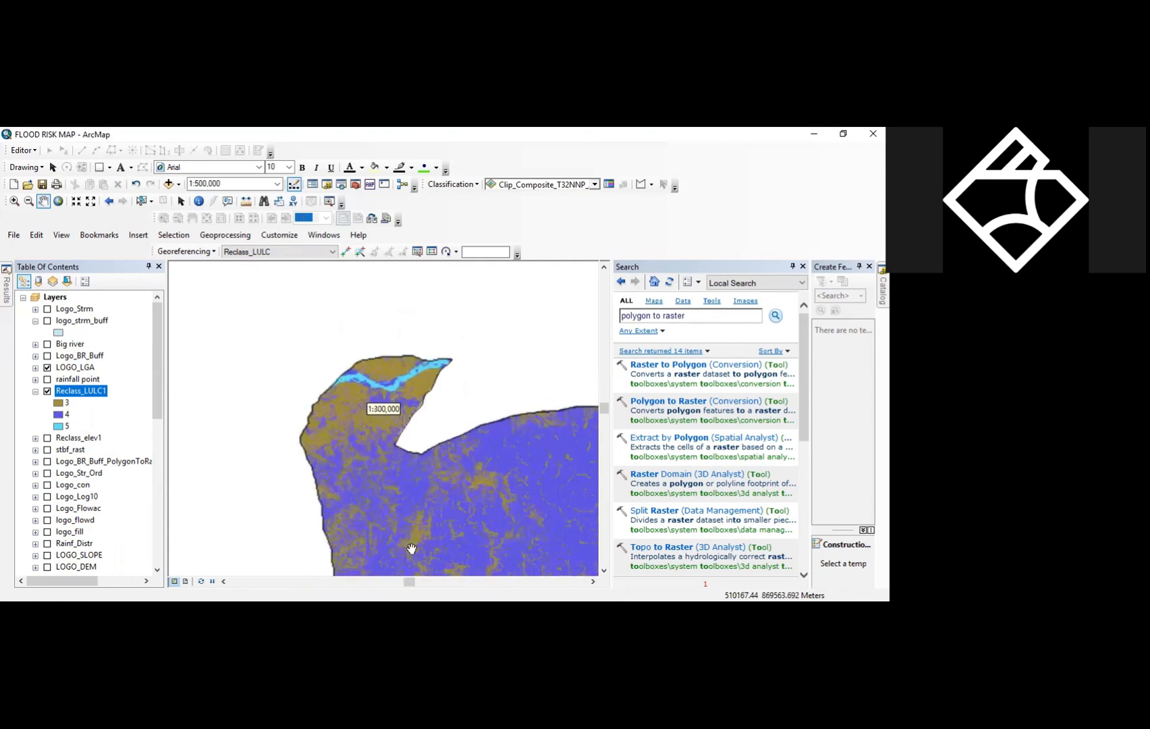
click(48, 391)
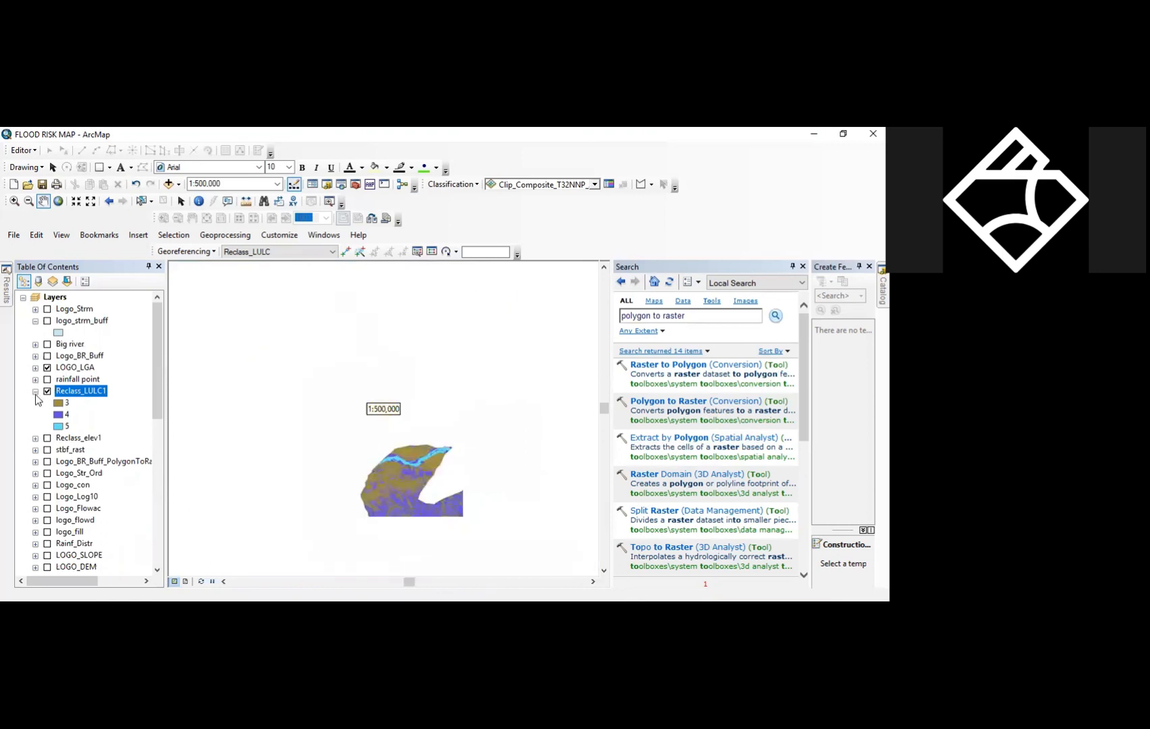
click(35, 391)
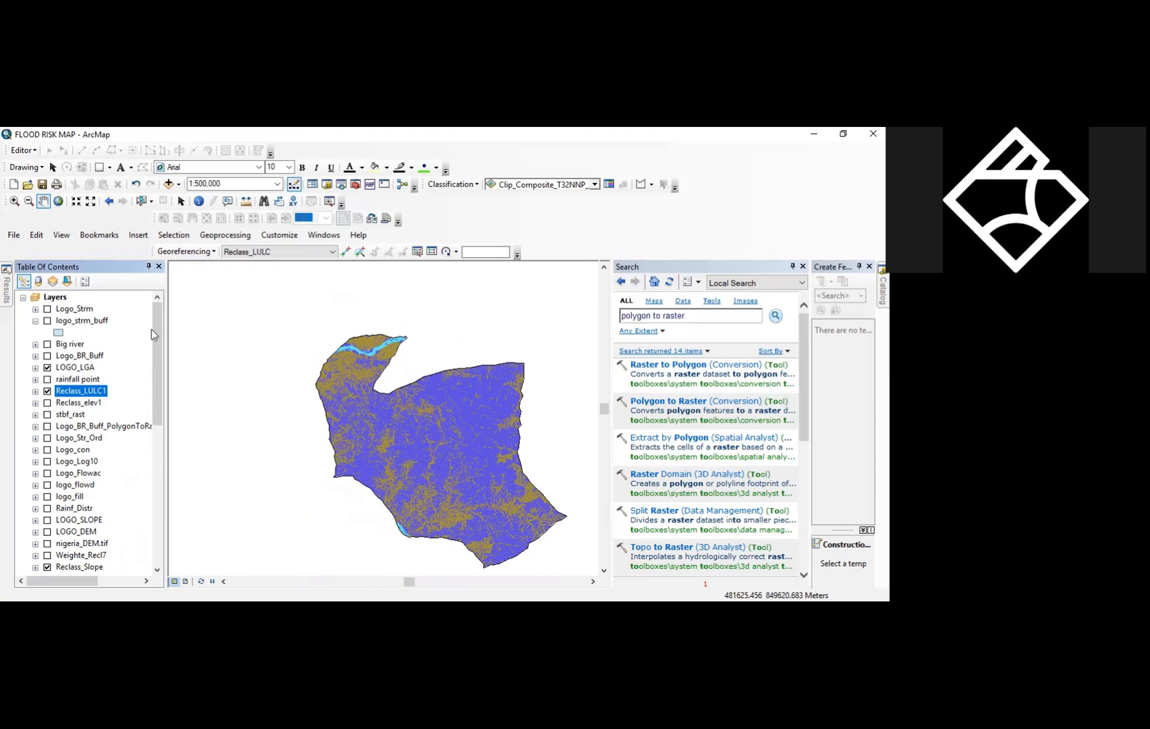
- Turn on the Rainf_Distr layer
scroll(159, 335, down, 2)
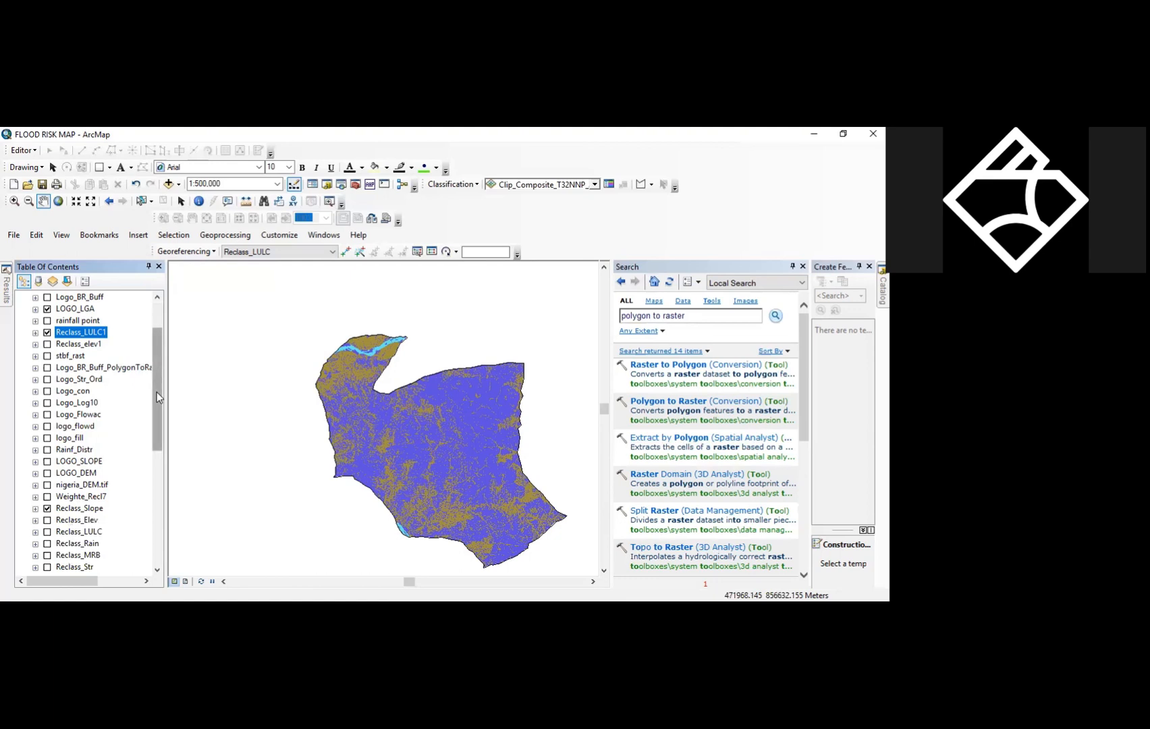
drag(157, 397, 154, 411)
click(48, 414)
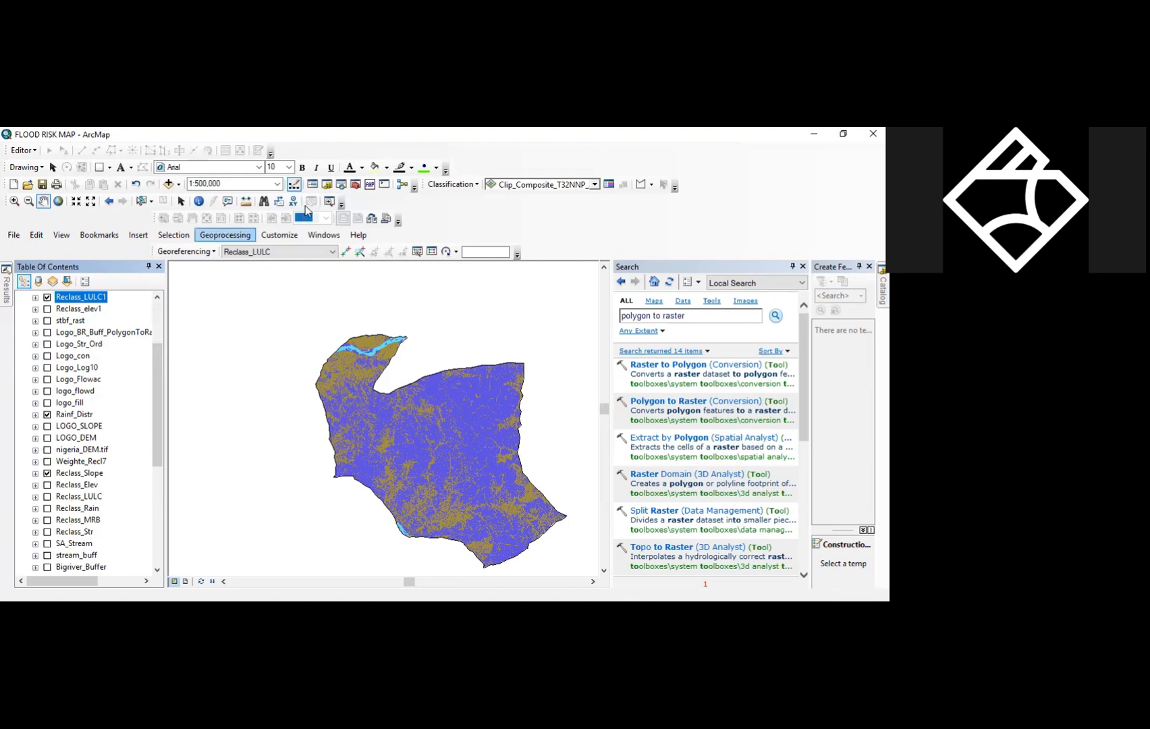
- Open the Reclassify tool and choose Rainf_Distr as the input raster
click(356, 185)
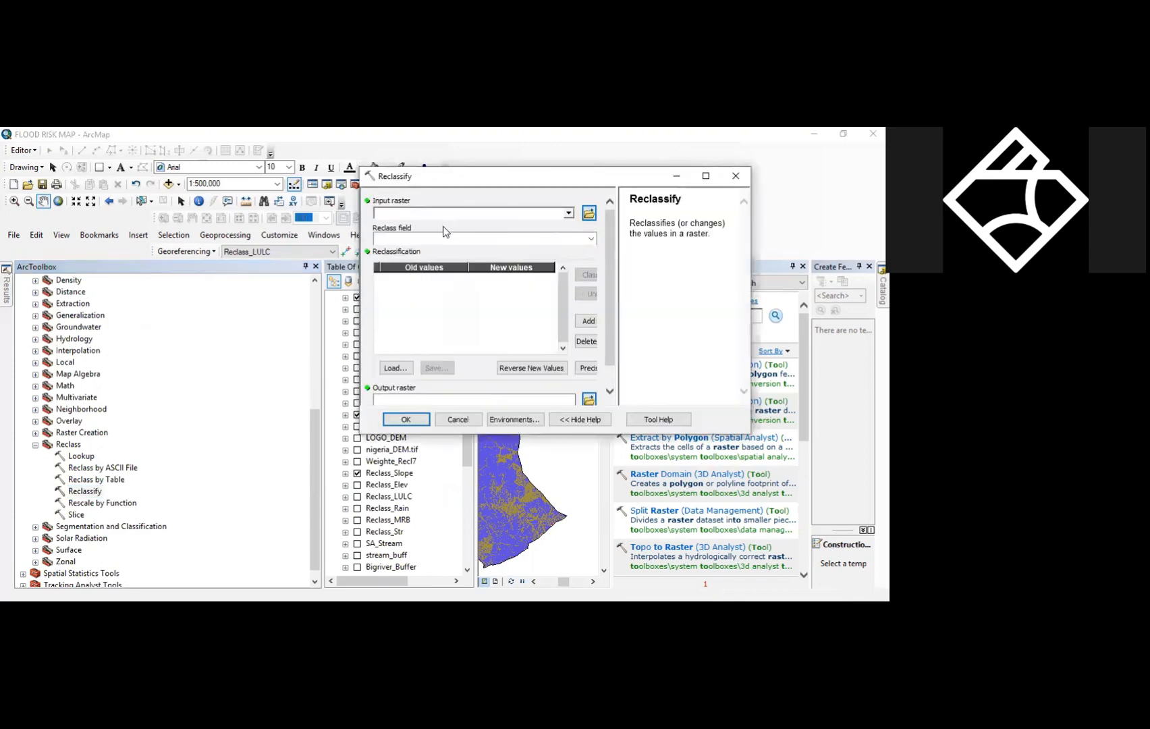
click(568, 212)
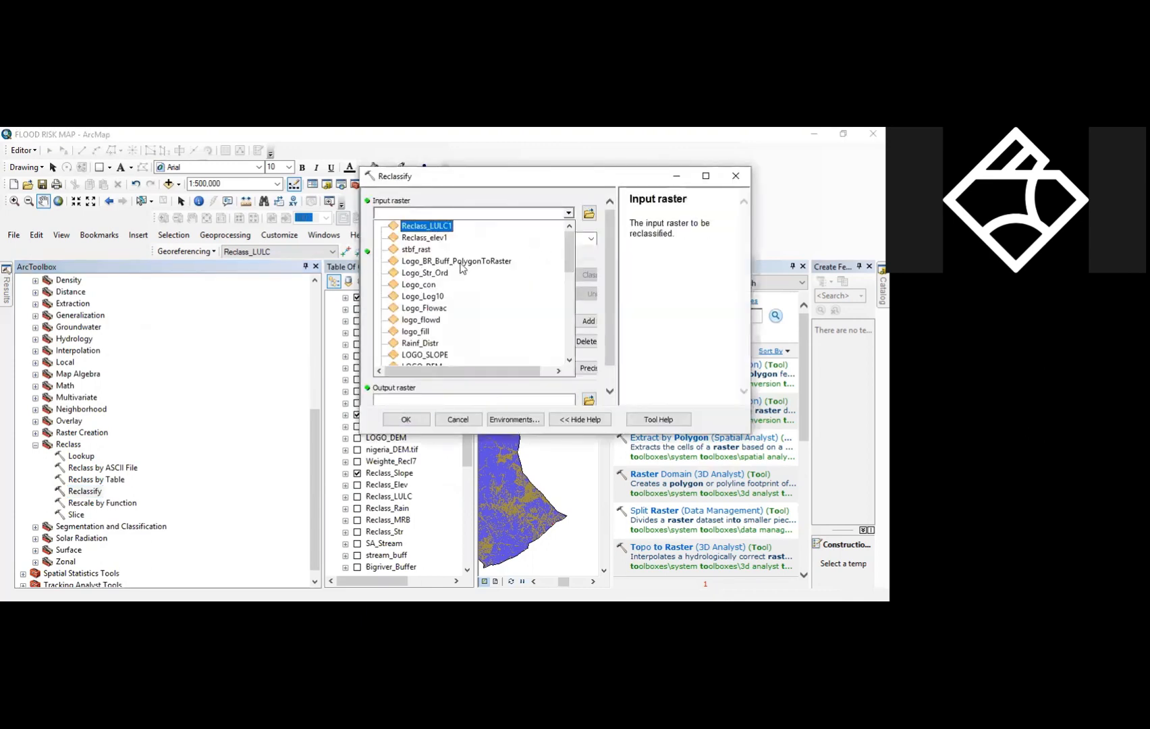
scroll(570, 257, down, 1)
scroll(570, 257, up, 1)
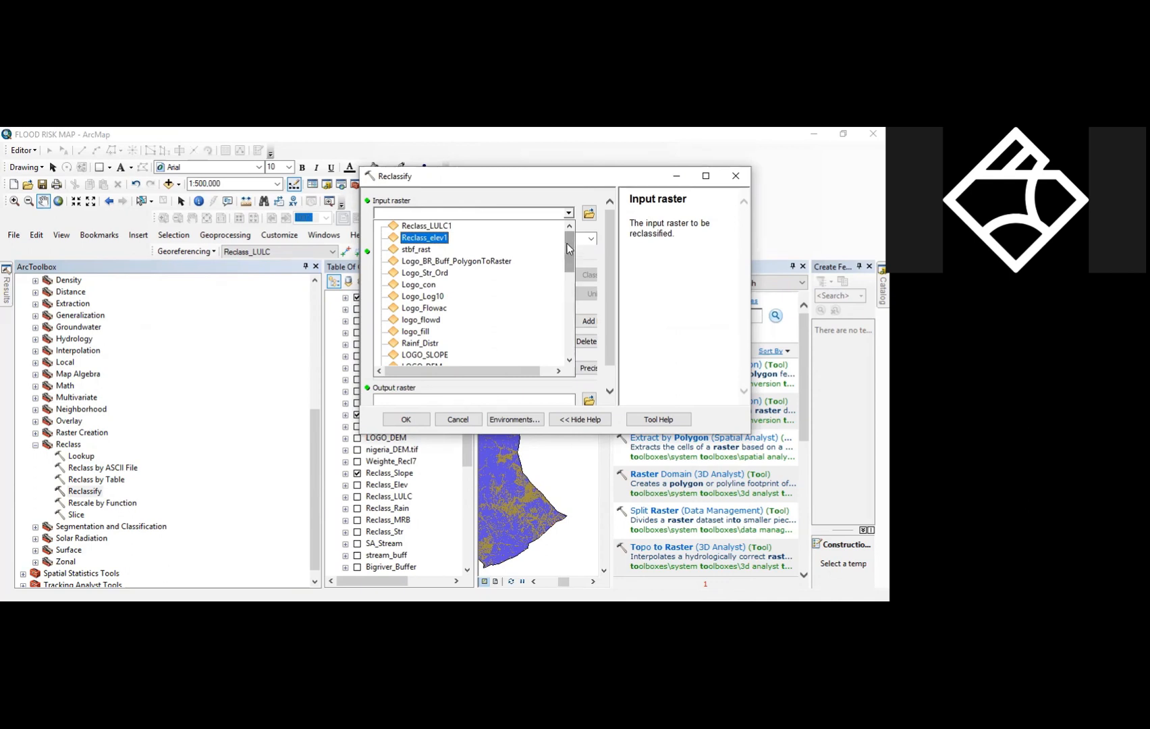
click(436, 344)
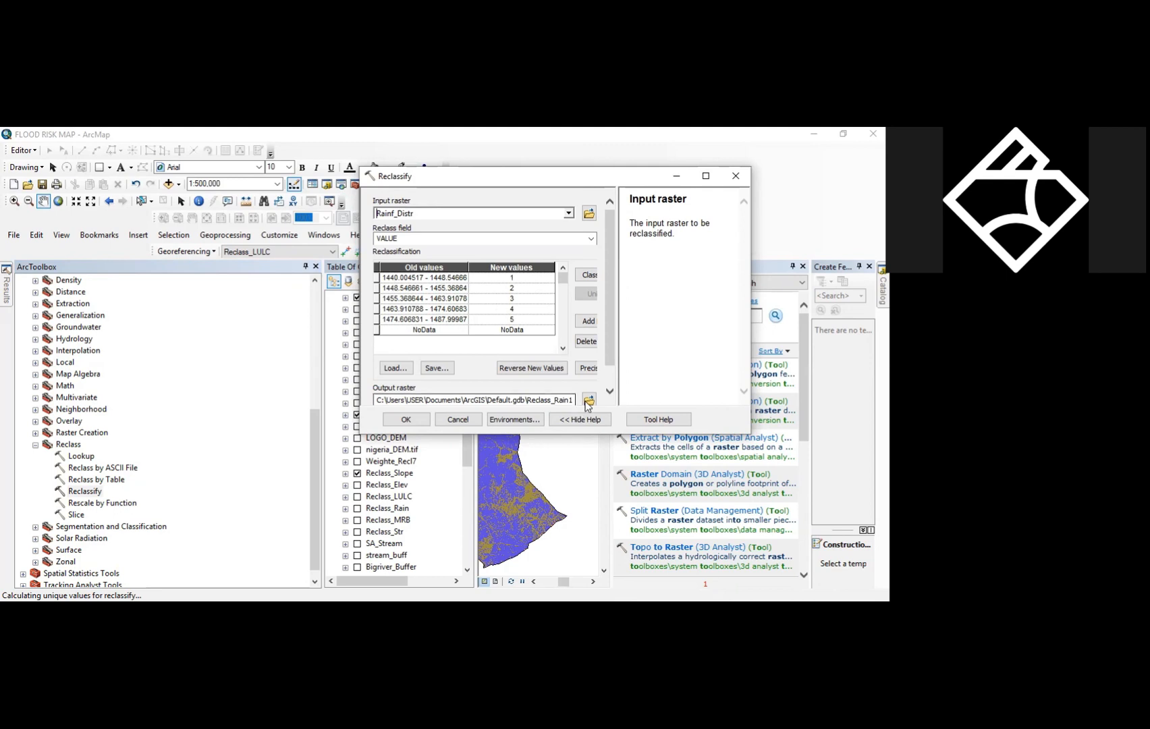
- Save the output raster as Reclass_Rf1 in the GRMI 3 folder, run the reclassification, and close the toolbox
click(529, 397)
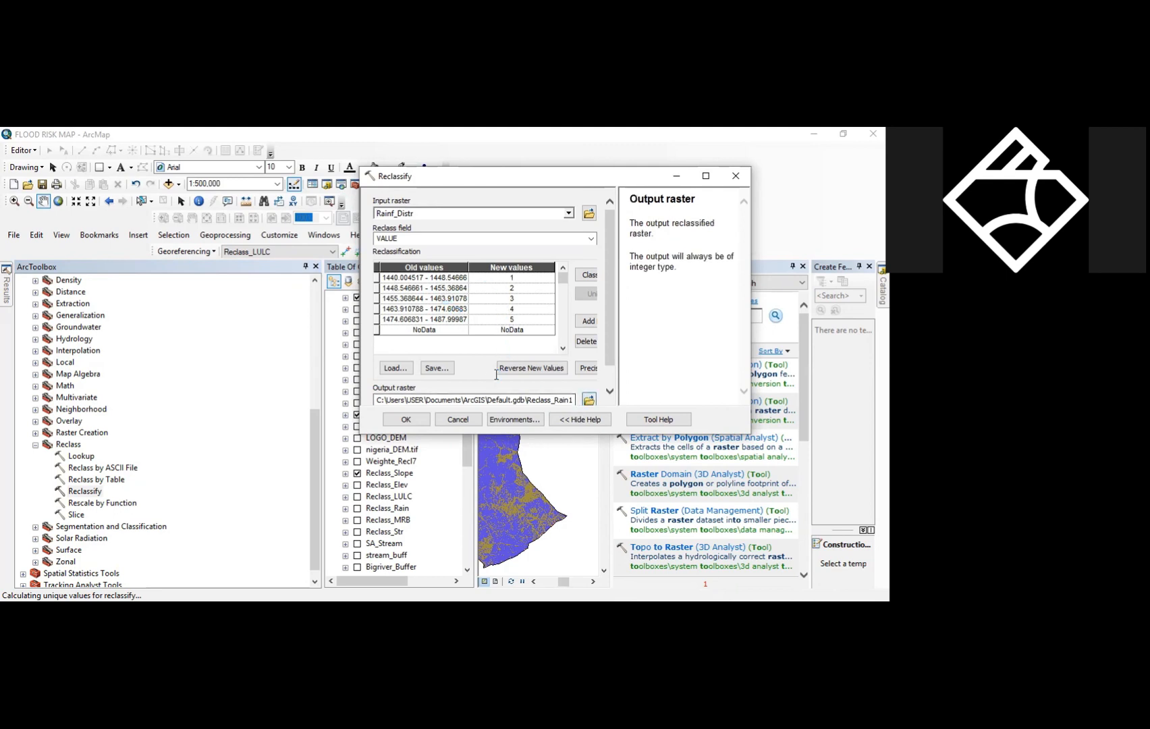
text(Rex)
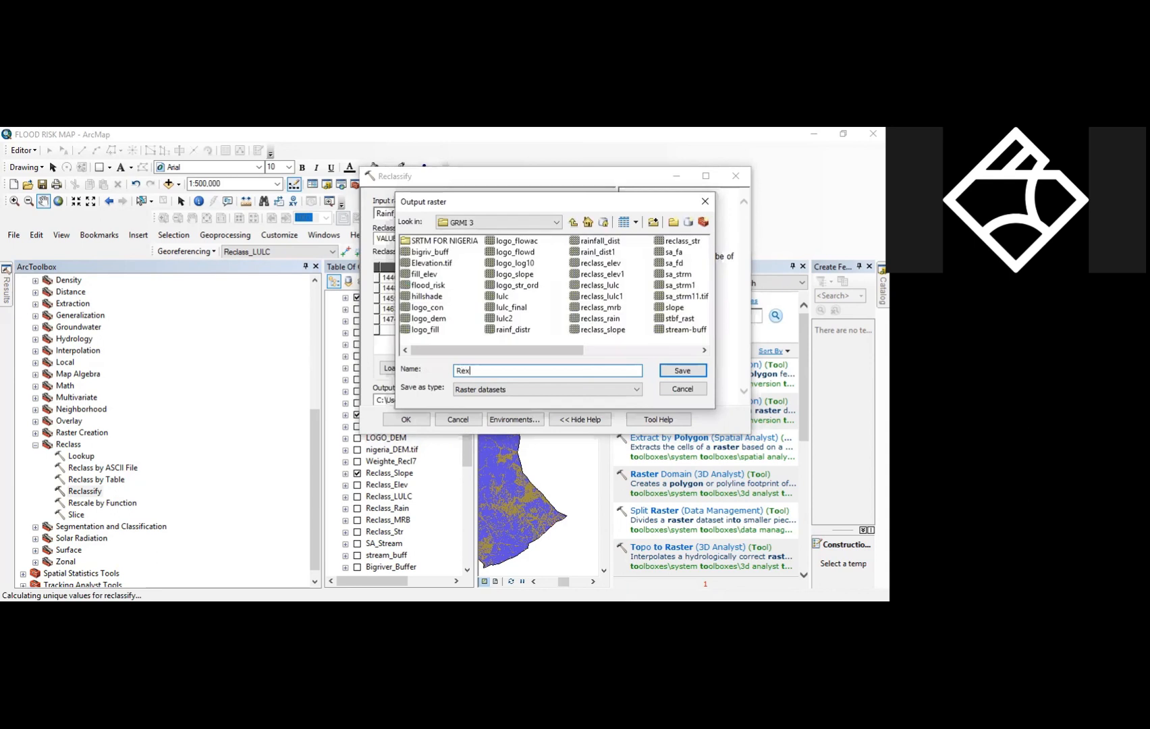
key(BackSpace)
text(class_Rf1)
click(692, 375)
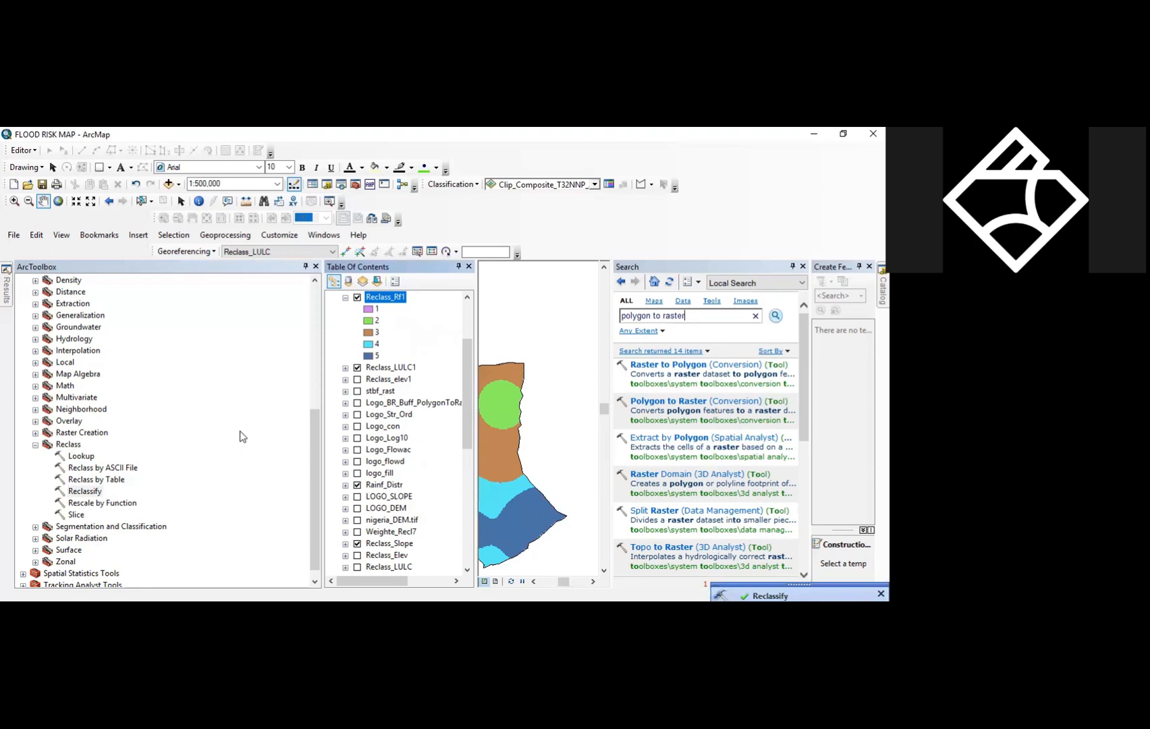
click(315, 266)
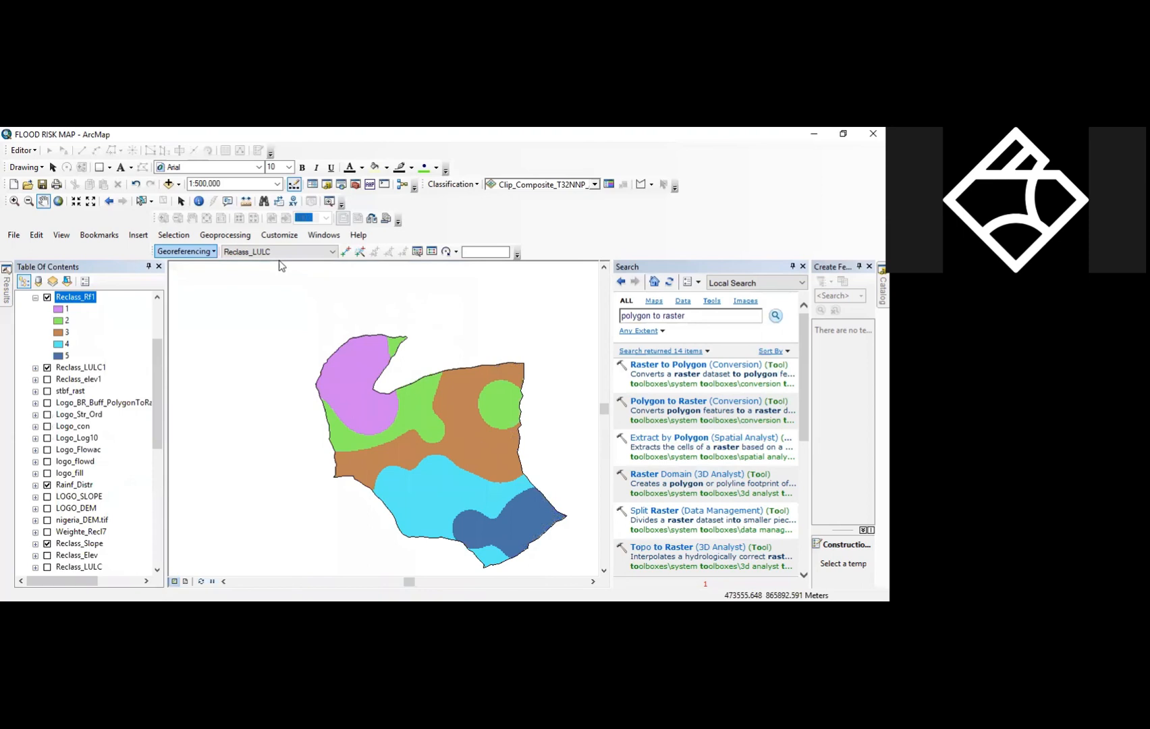
click(341, 184)
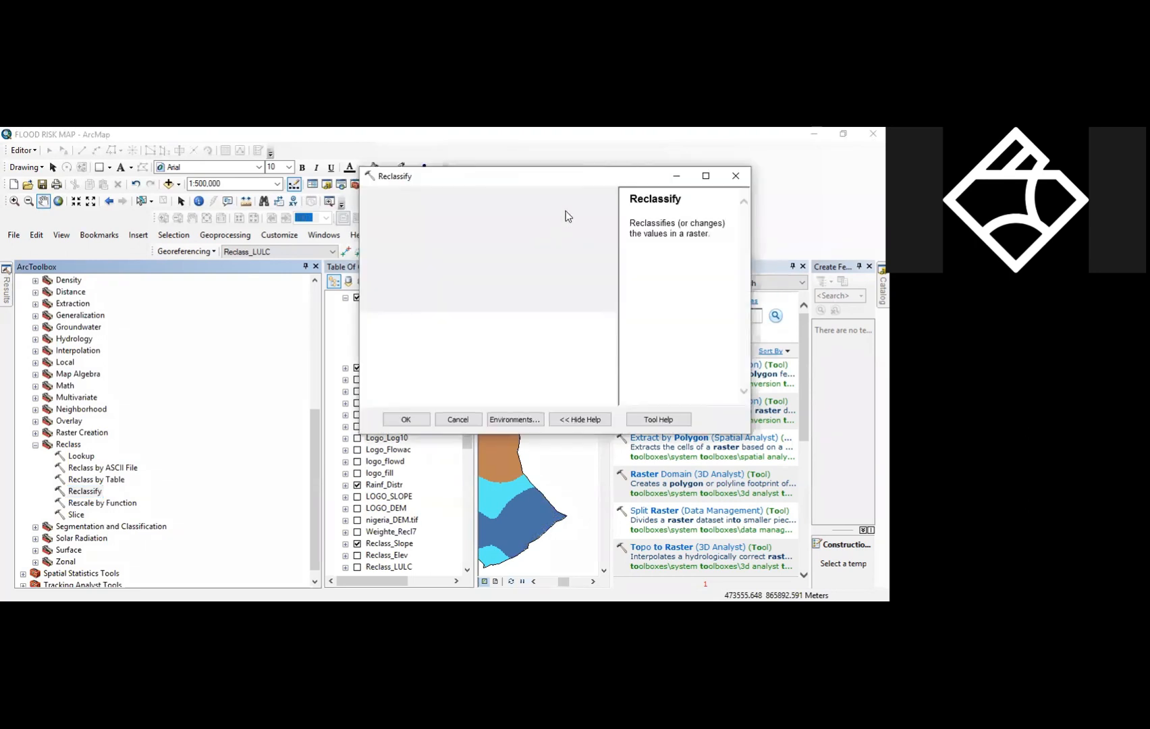
click(571, 214)
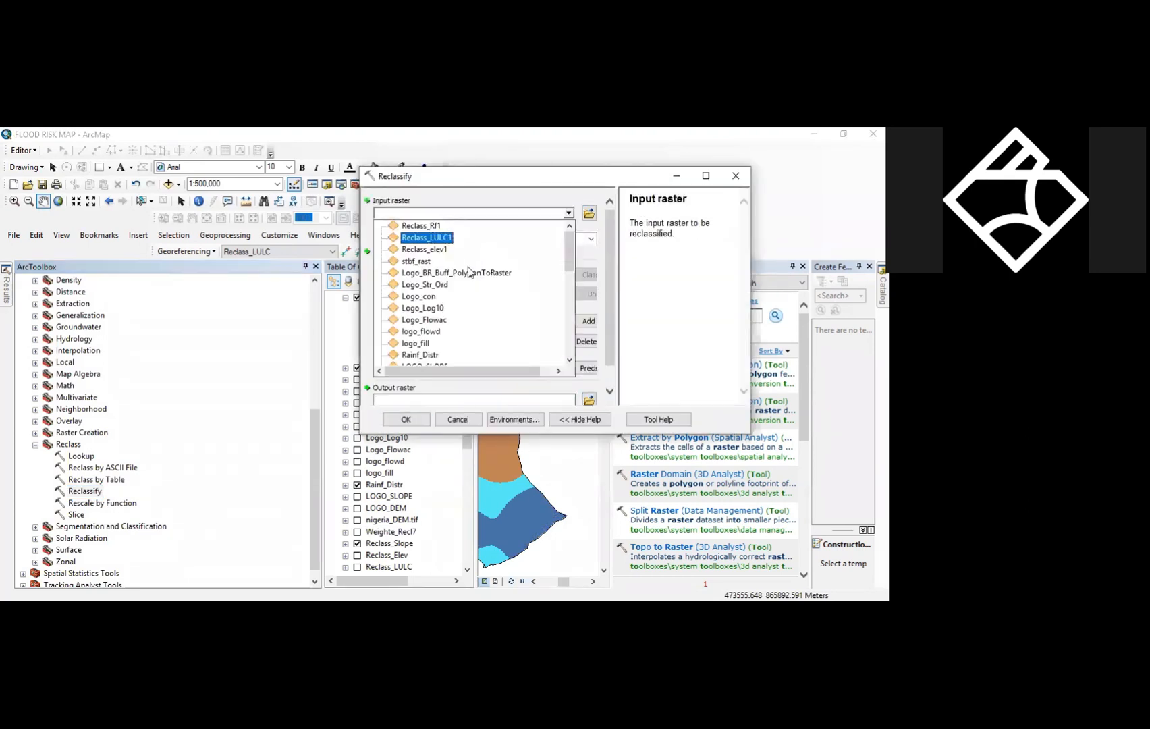
click(467, 272)
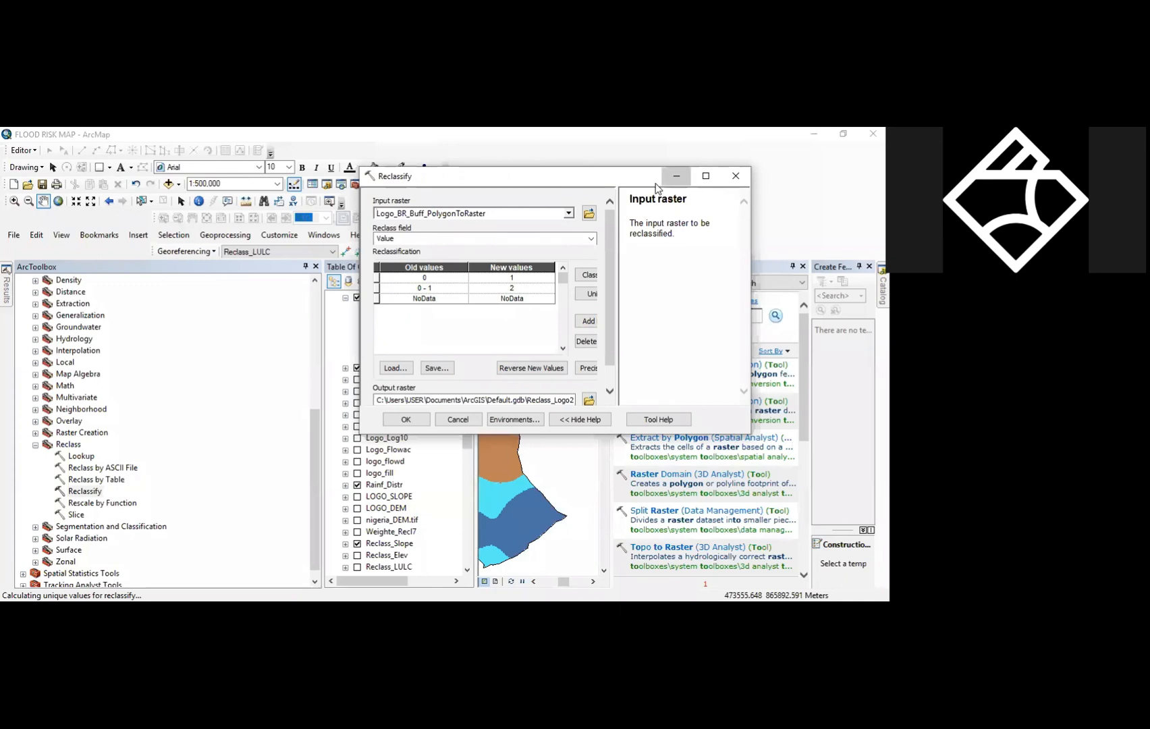
click(676, 177)
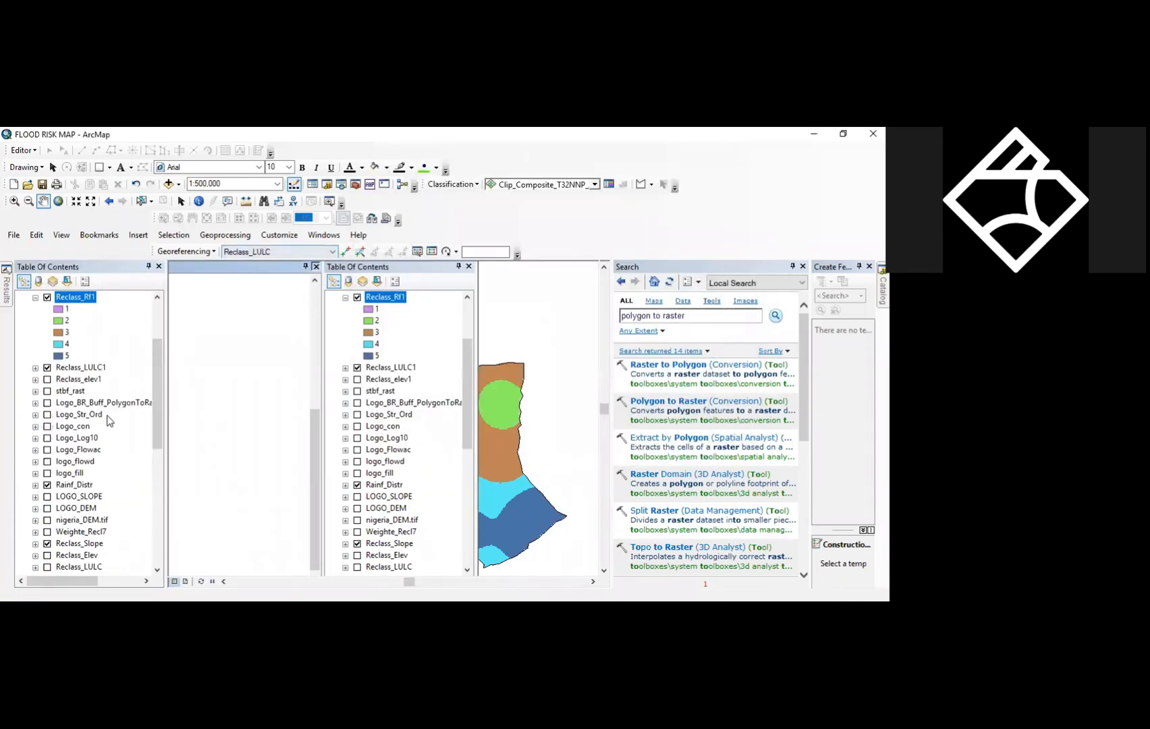
- Change the symbology of the Logo_BR_Buff_PolygonToRaster layer to Classified with 1 class and apply it
right_click(105, 403)
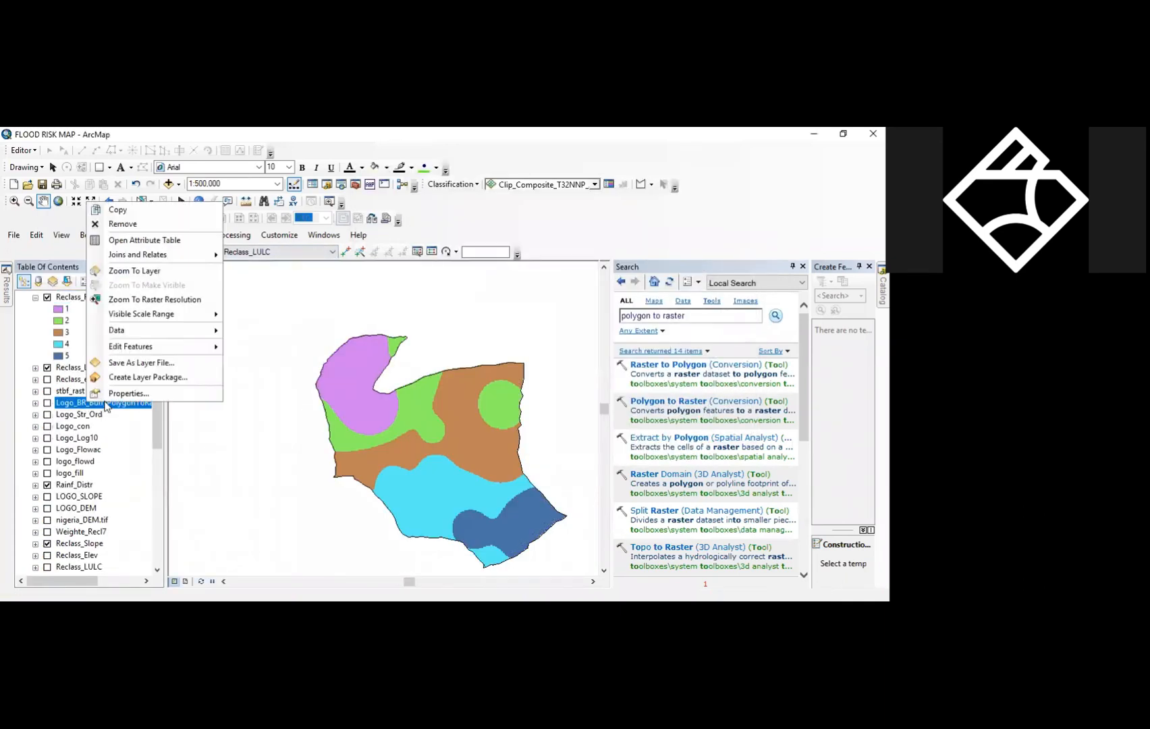
click(108, 393)
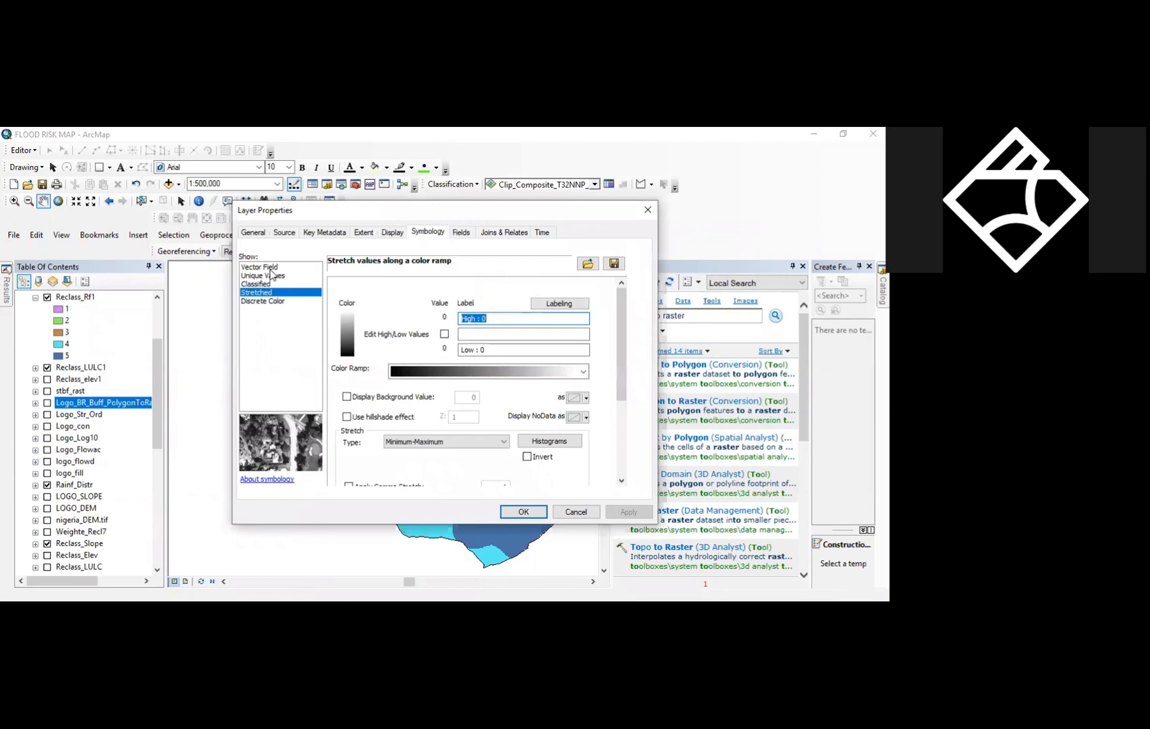
click(270, 276)
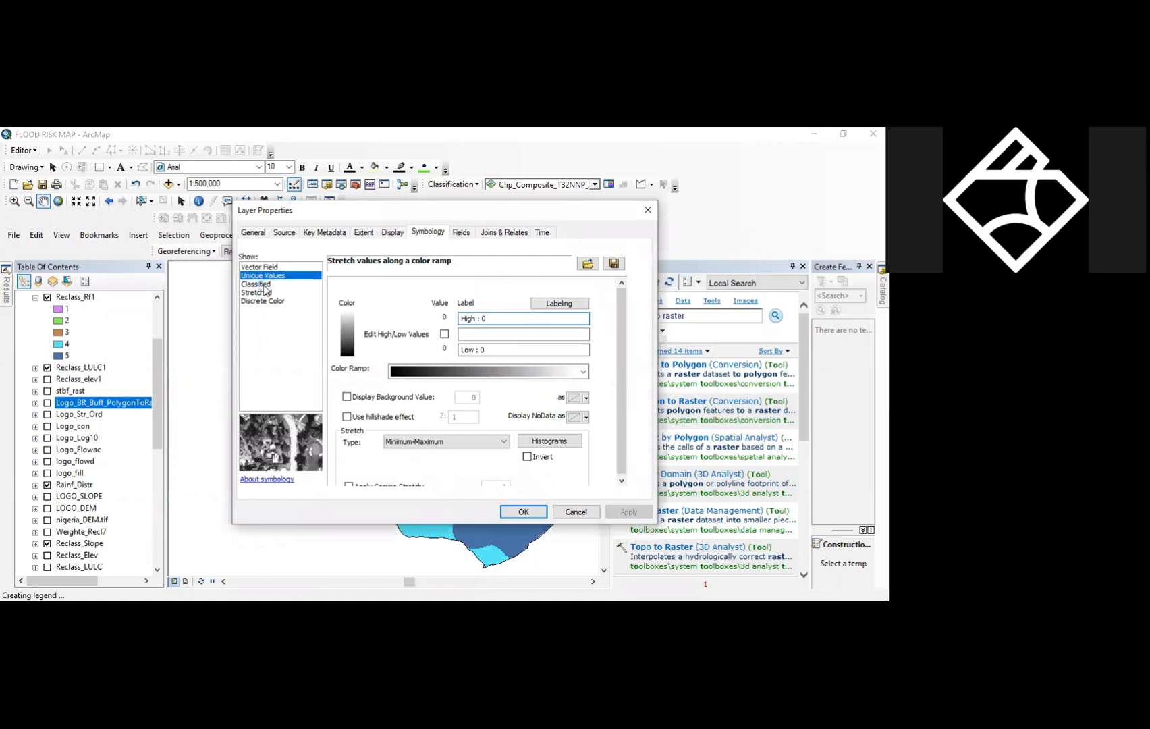
click(260, 284)
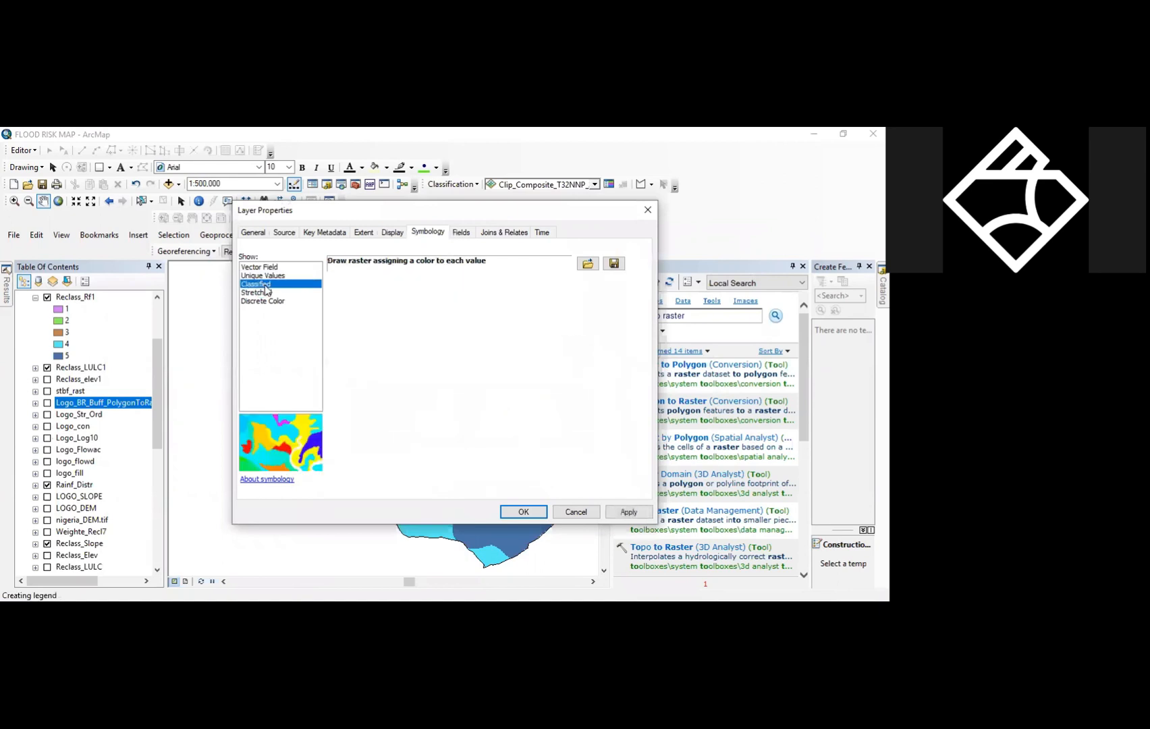
click(541, 327)
click(541, 329)
click(540, 331)
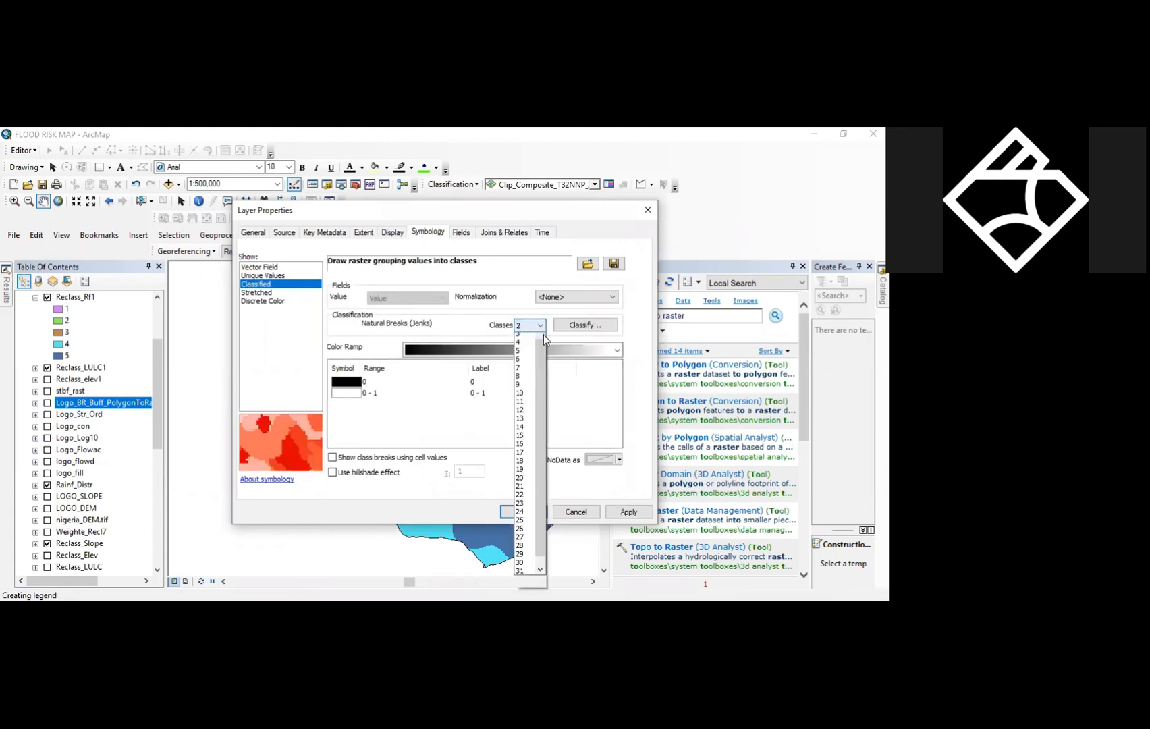
click(544, 336)
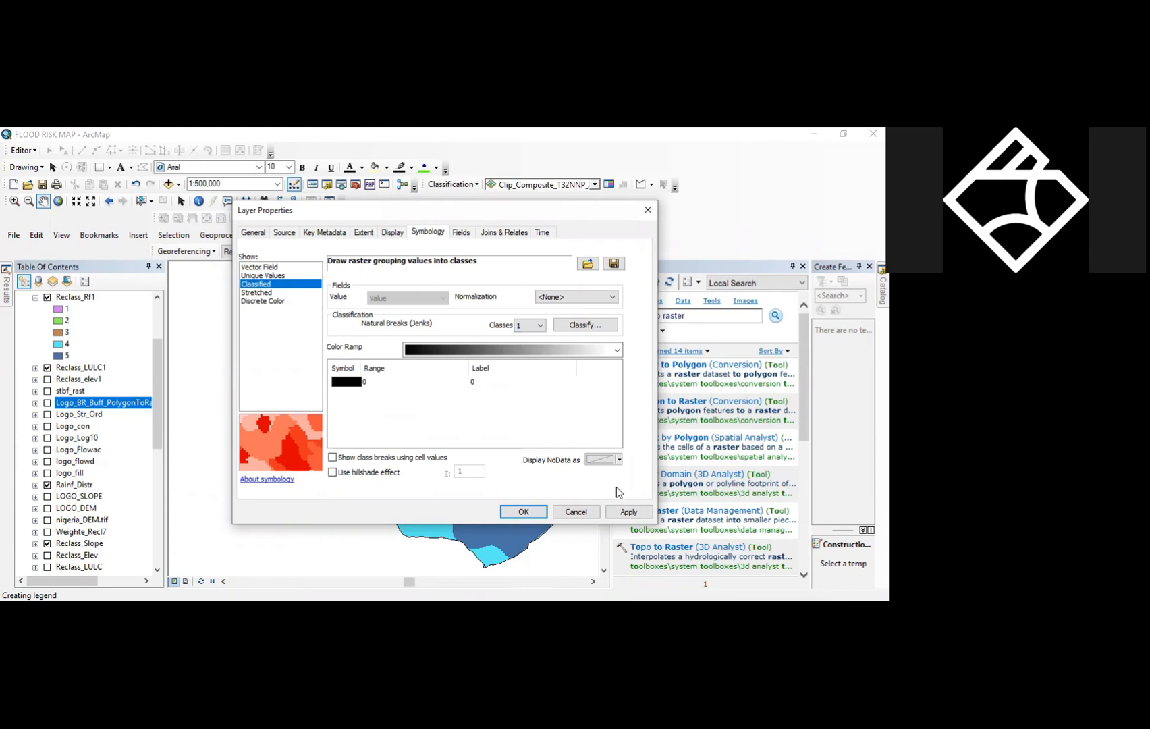
click(514, 512)
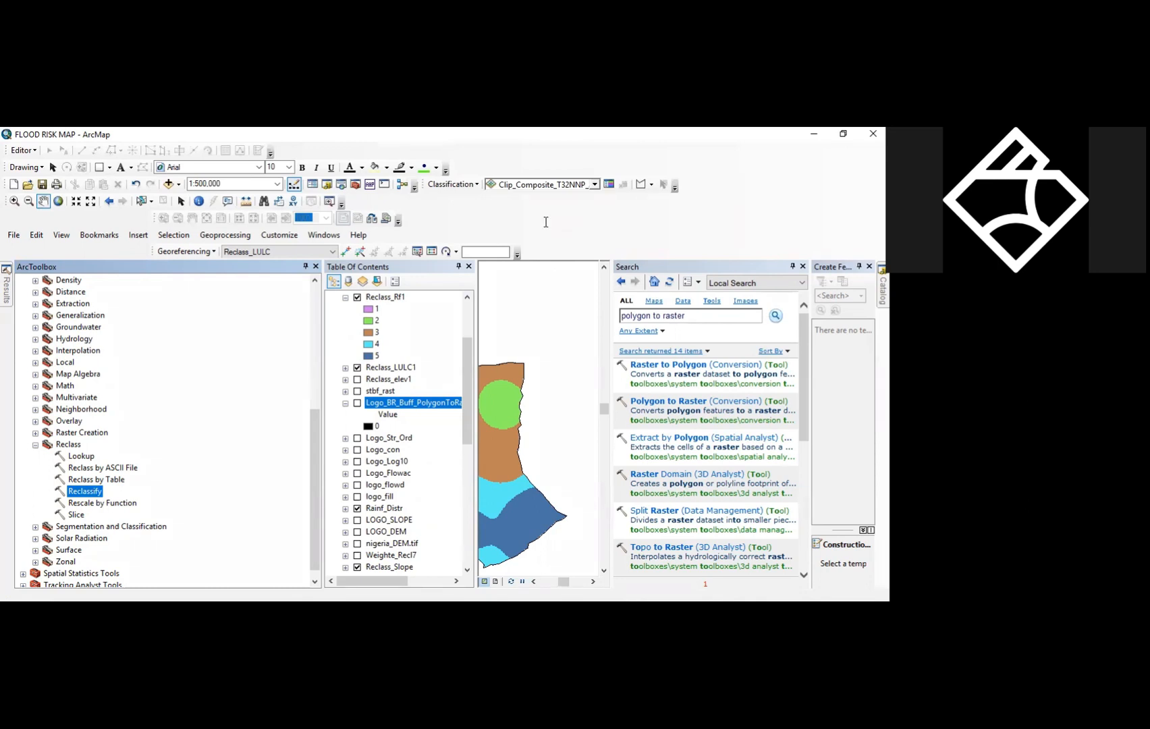
- Choose Logo_BR_Buff_PolygonToRaster as the Reclassify input raster and assign the new value 5 to old value 0
click(568, 213)
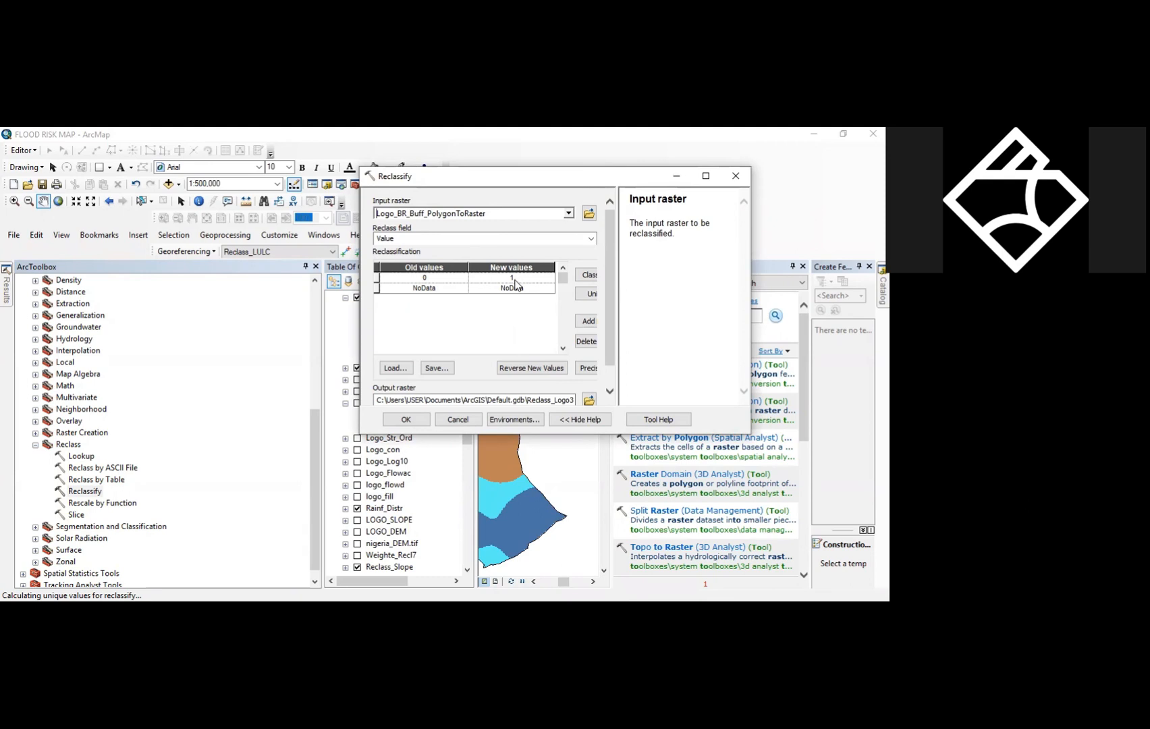
click(516, 279)
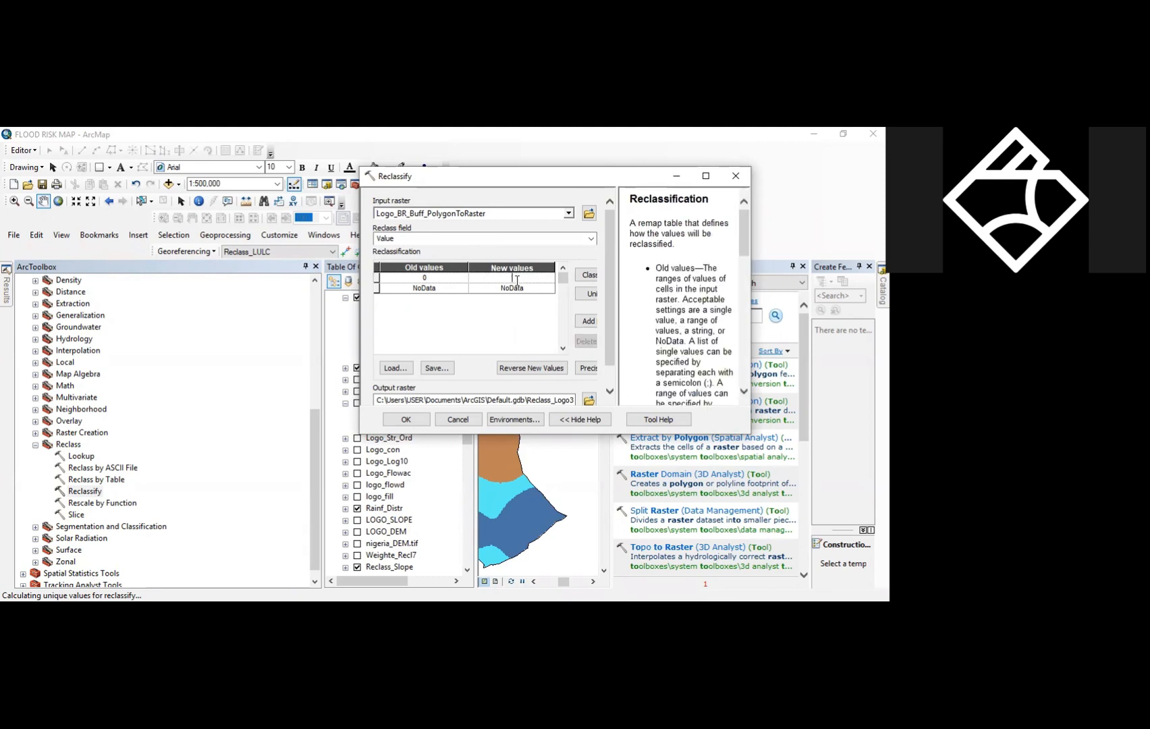
text(5)
- Save the output raster as reclass_Br1 in the GRMI 3 folder, run the reclassification, and close the toolbox
click(592, 399)
text(reclass)
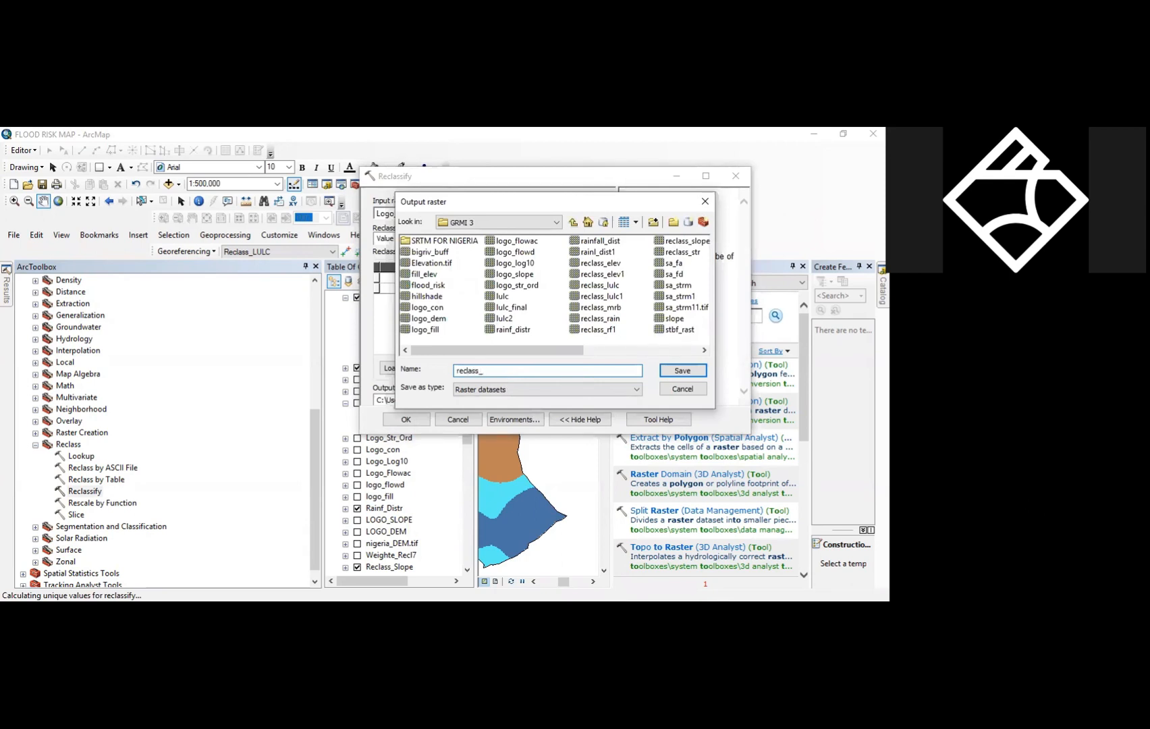
text(_Br1)
click(681, 372)
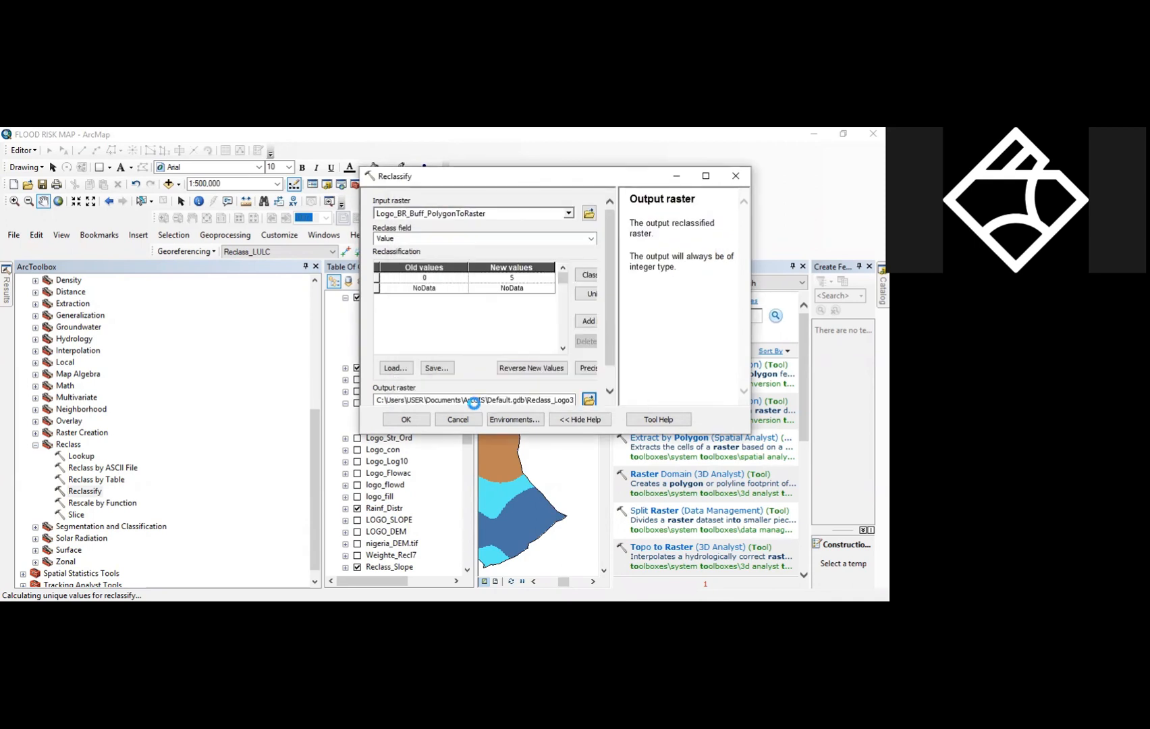
drag(605, 332, 611, 357)
click(425, 423)
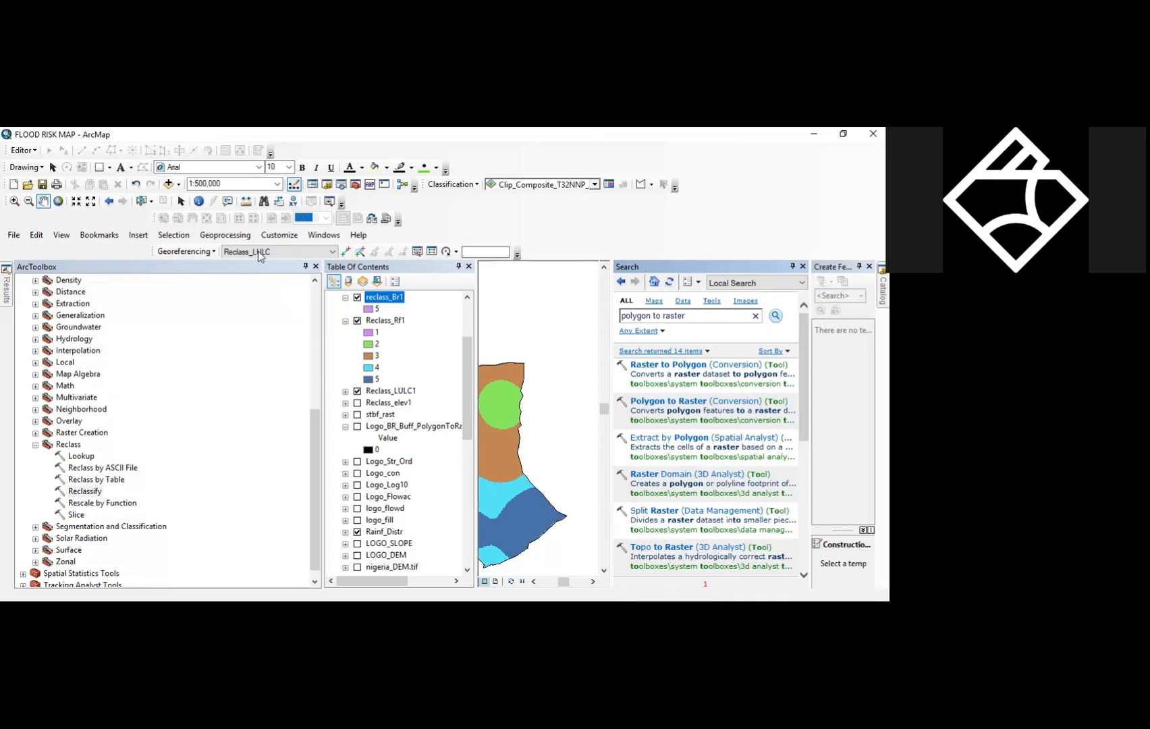
click(316, 267)
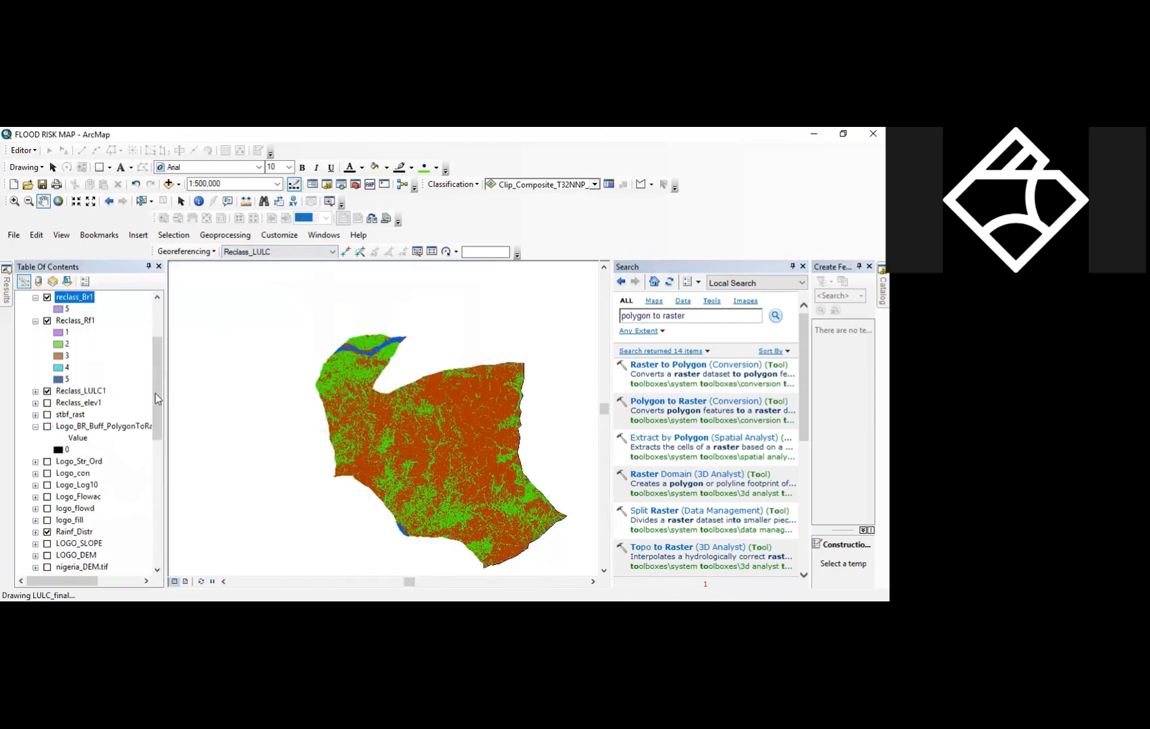
- Check the reclass_Br1 layer on the map and turn off the Reclass_Rf1 layer
drag(156, 394, 191, 329)
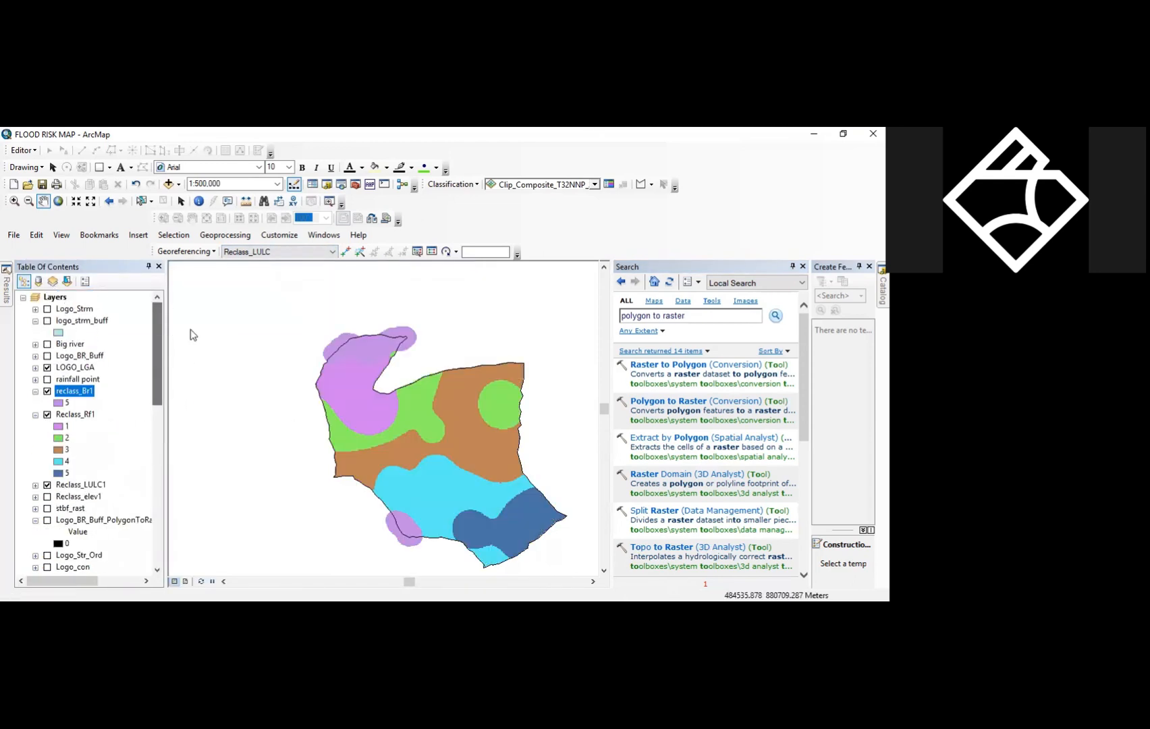
drag(430, 426, 415, 410)
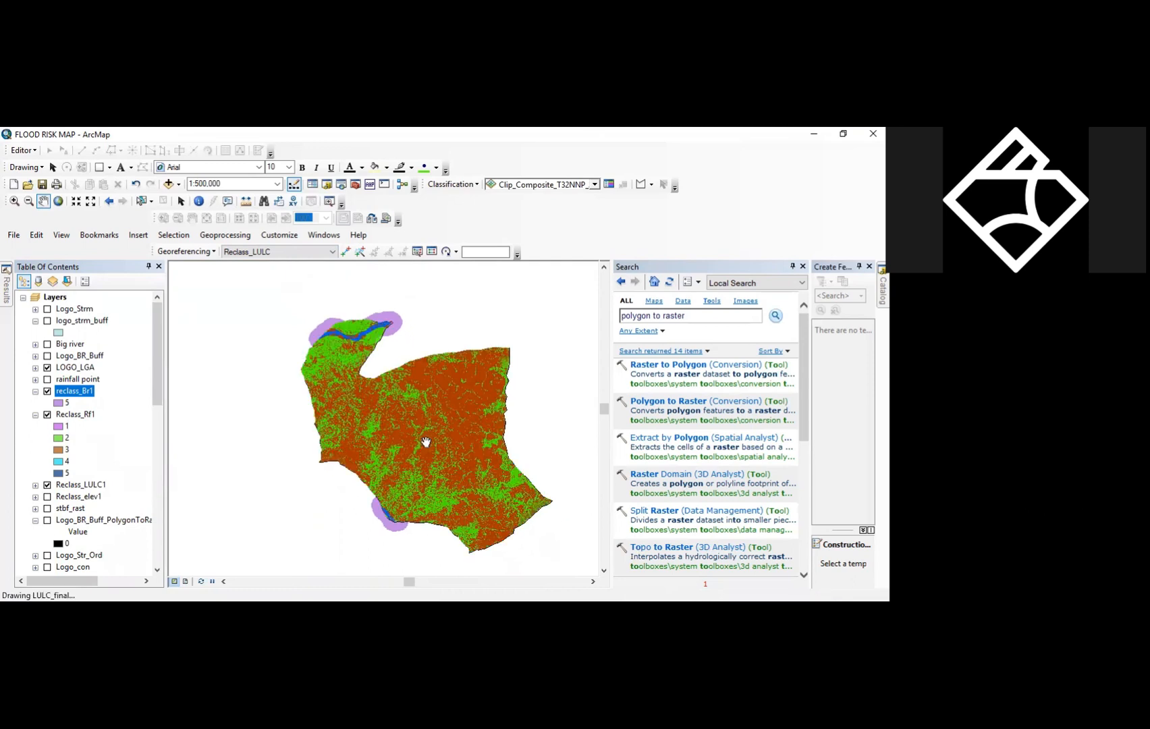
click(48, 414)
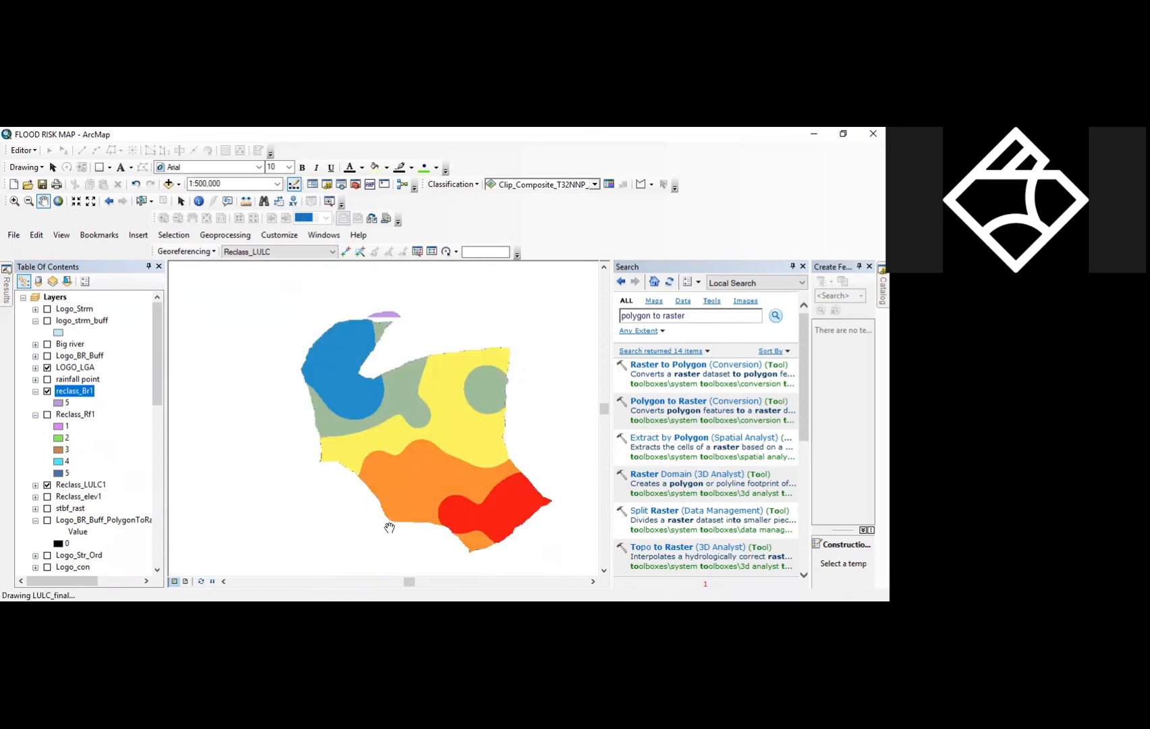
- Open the Reclassify tool, choose stbf_rast as the input raster, and assign the new value 5 to old value 0
click(355, 185)
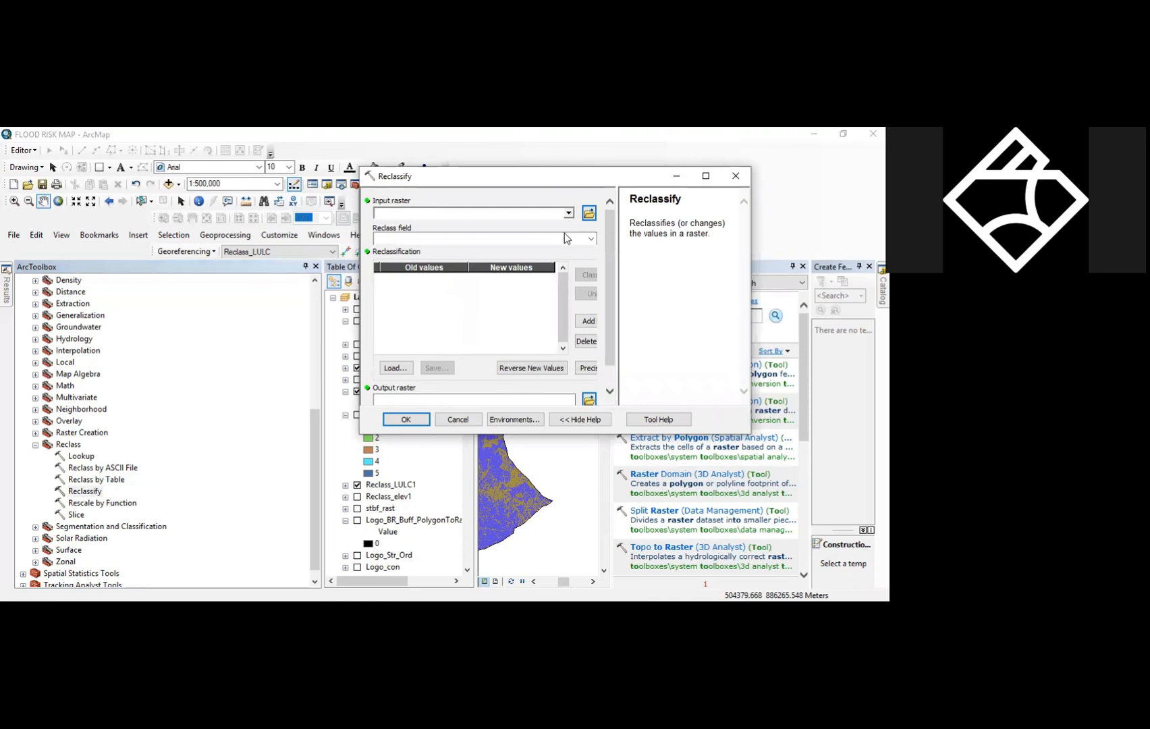
click(569, 213)
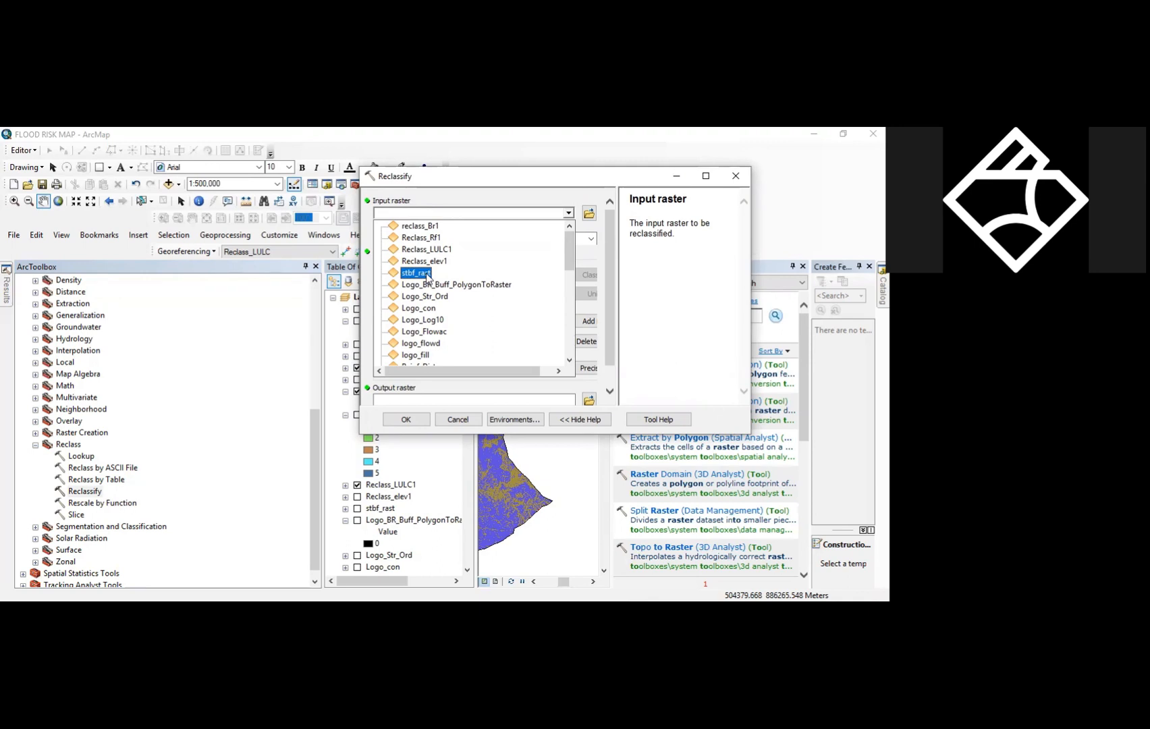
click(427, 274)
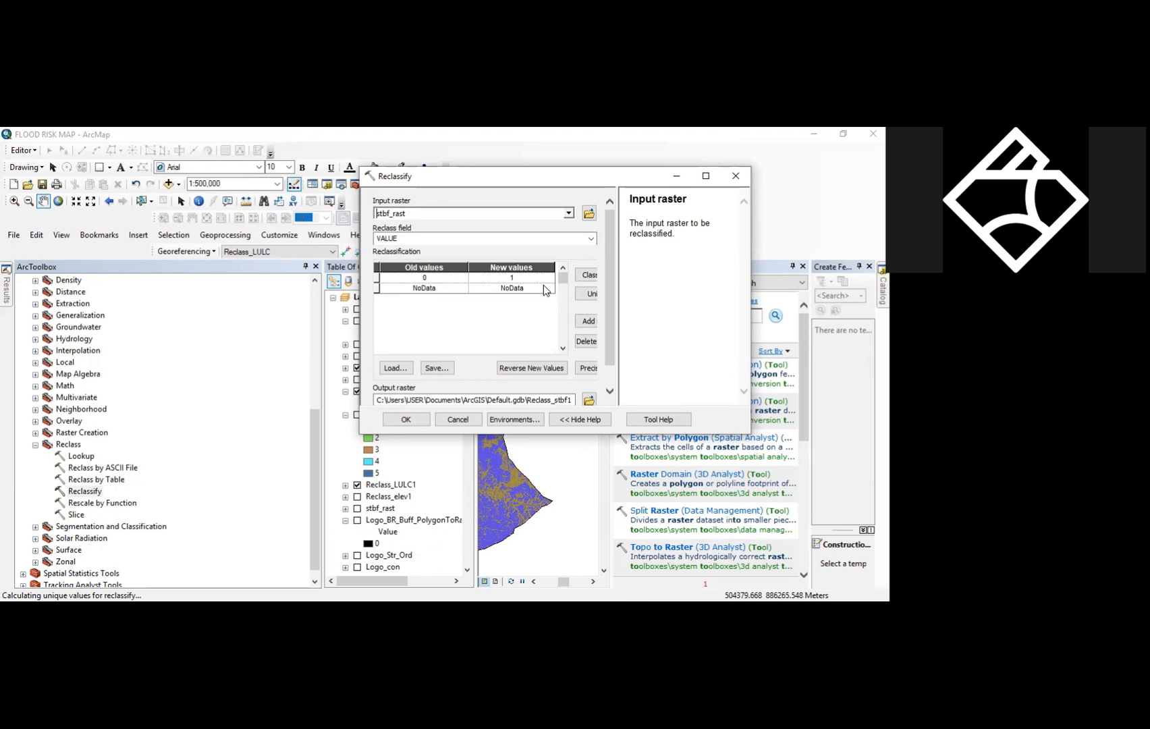
click(540, 278)
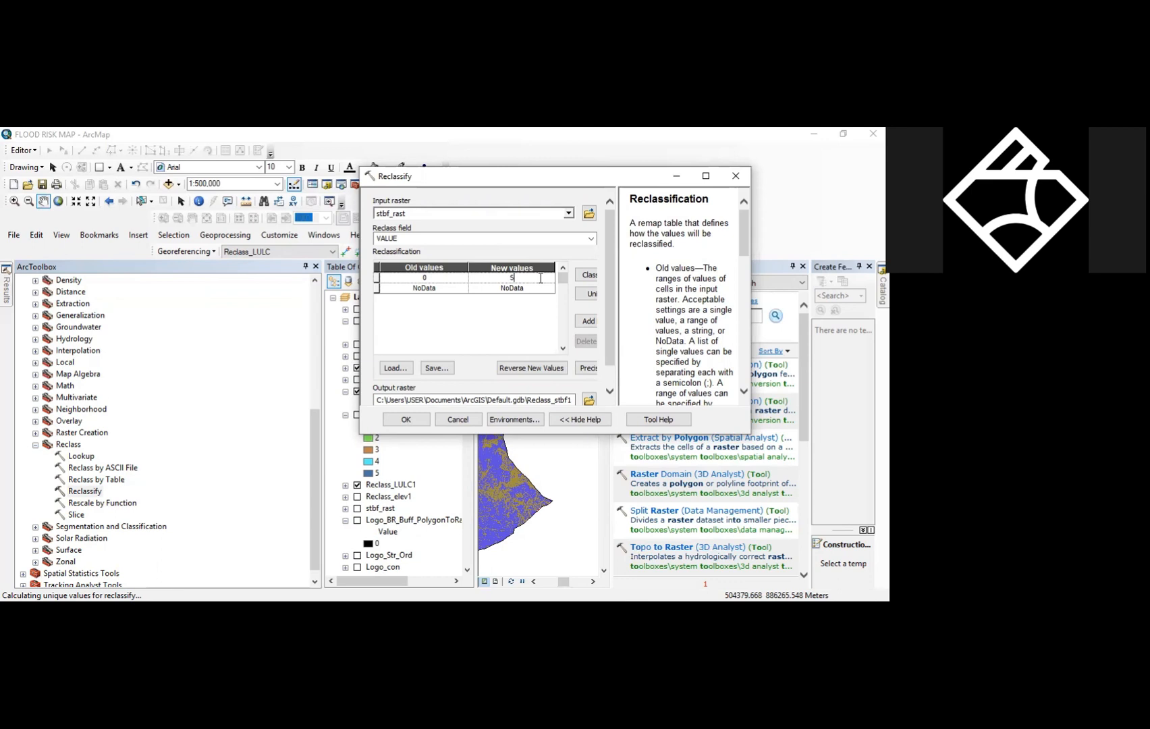
- Save the output raster as Reclass_st1 in the GRMI 3 folder and run the reclassification
click(589, 400)
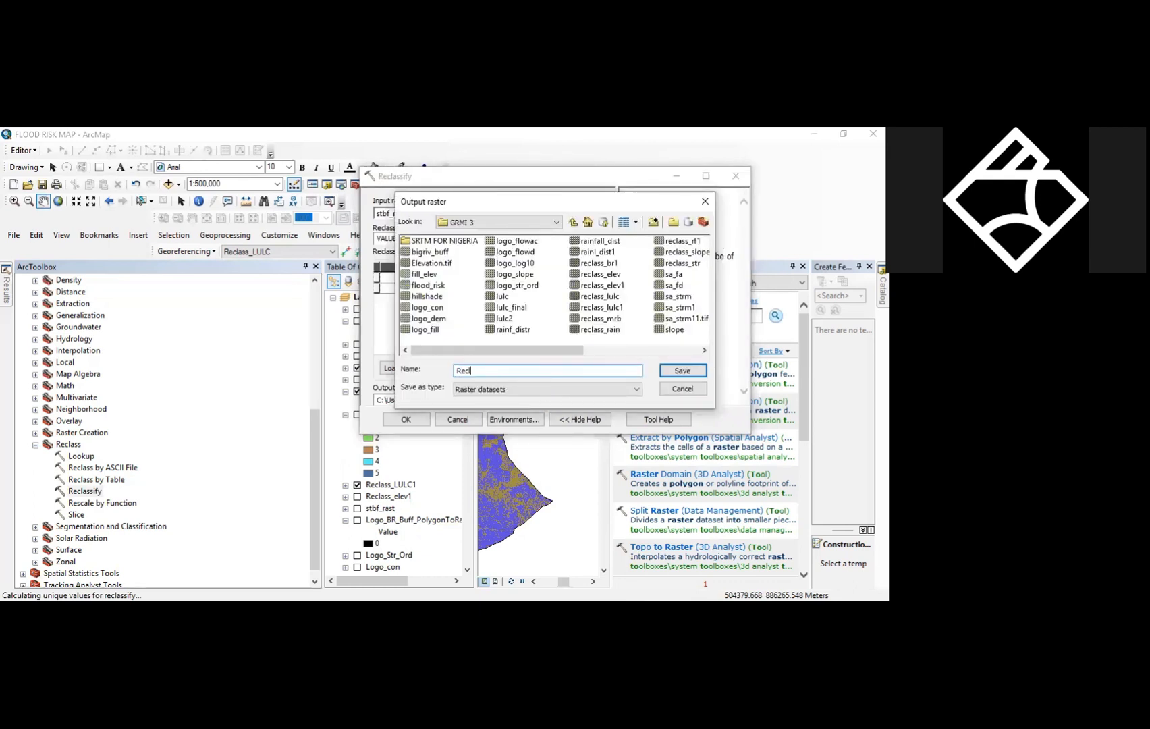
text(_st1)
click(670, 371)
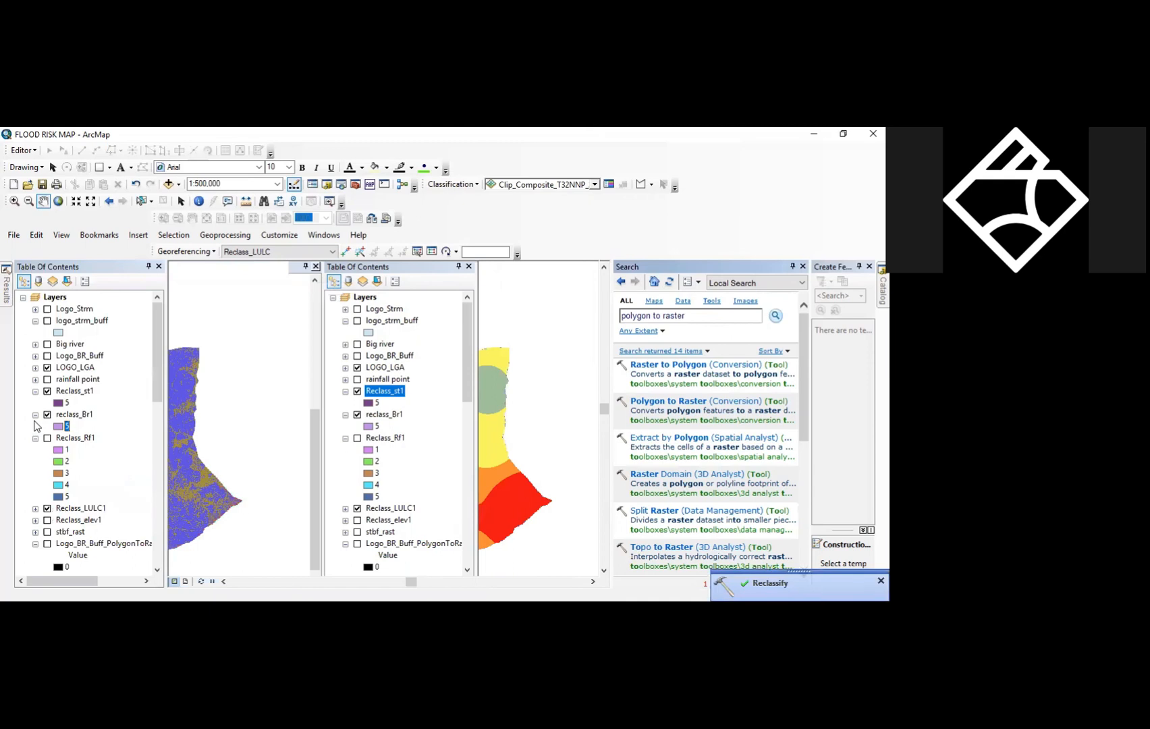
- Examine the Reclass_st1 stream buffer layer over the whole study area on the map
scroll(299, 384, down, 5)
drag(262, 439, 205, 555)
drag(311, 435, 342, 368)
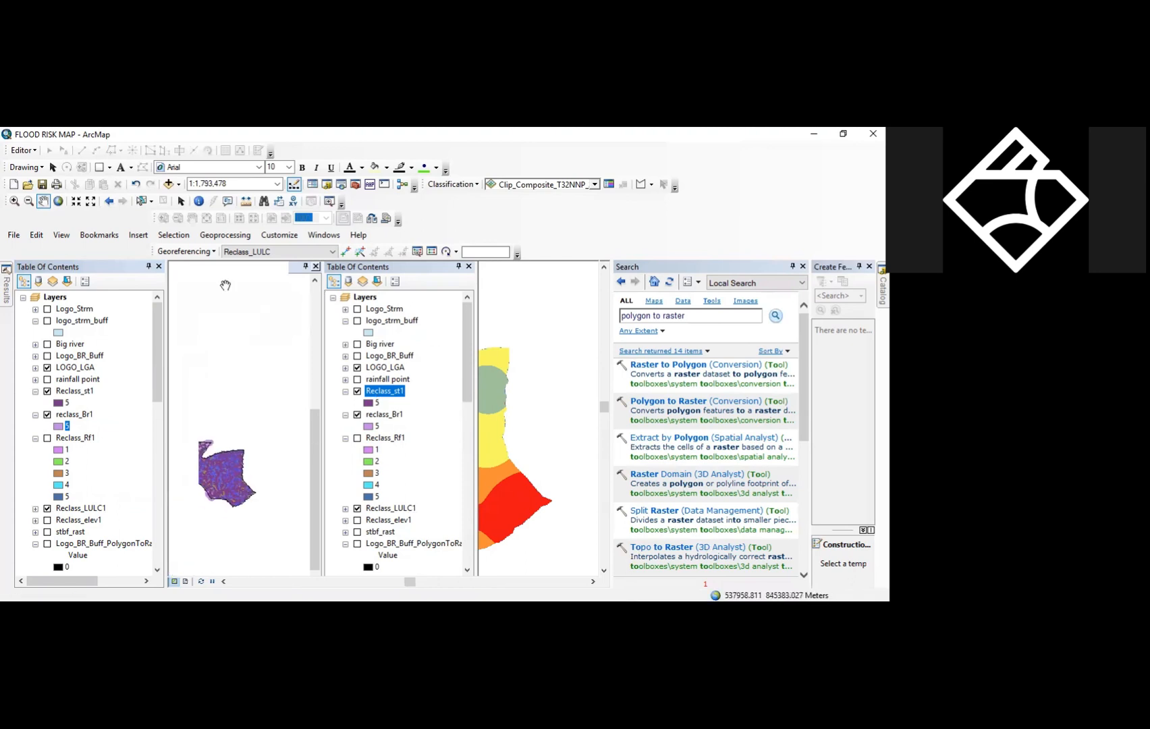
click(160, 267)
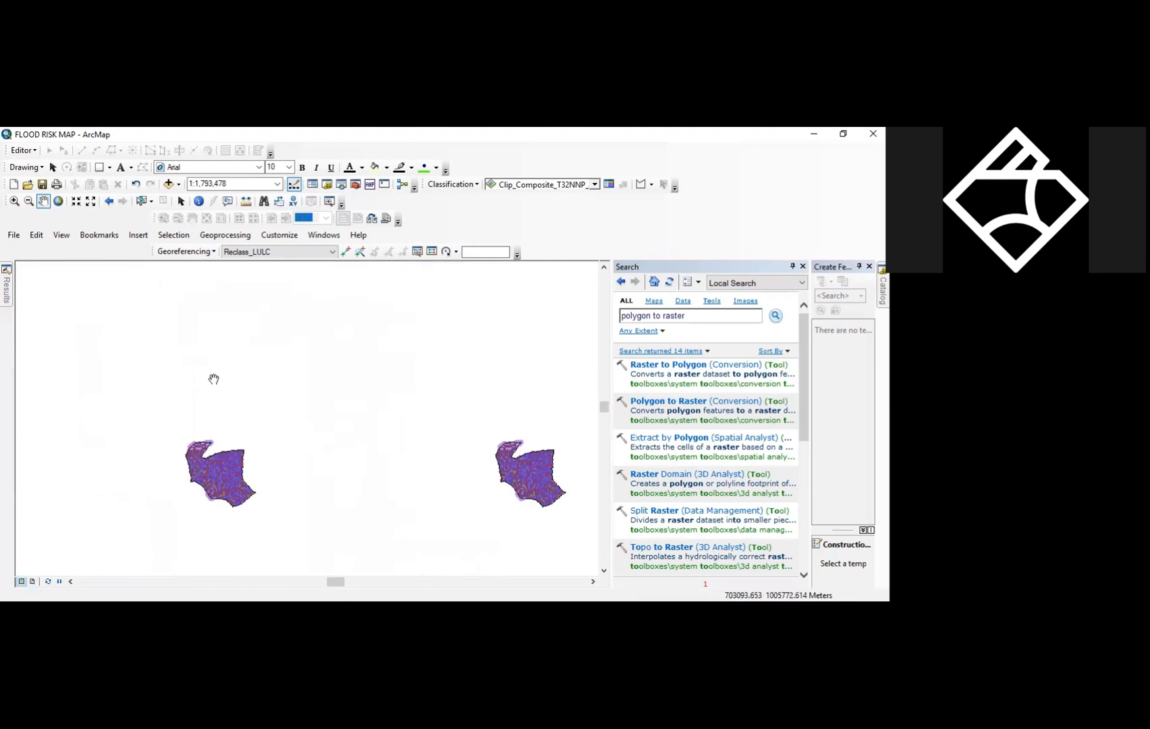
drag(213, 377, 145, 305)
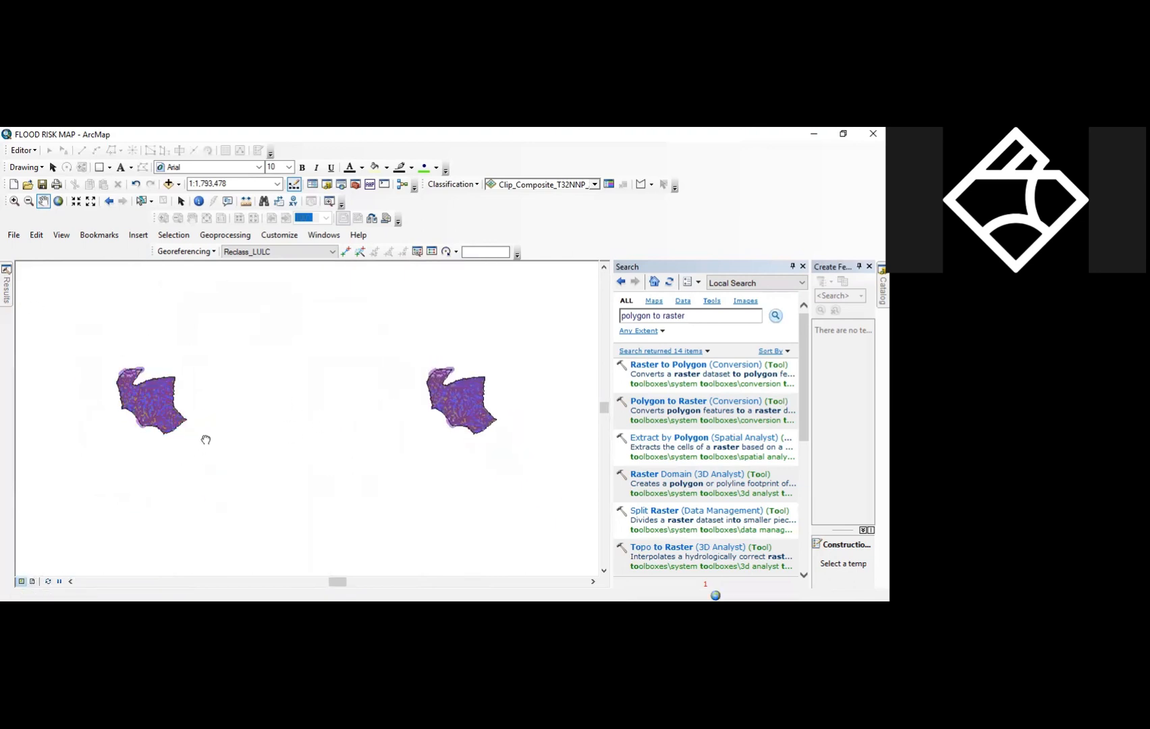
drag(205, 439, 215, 441)
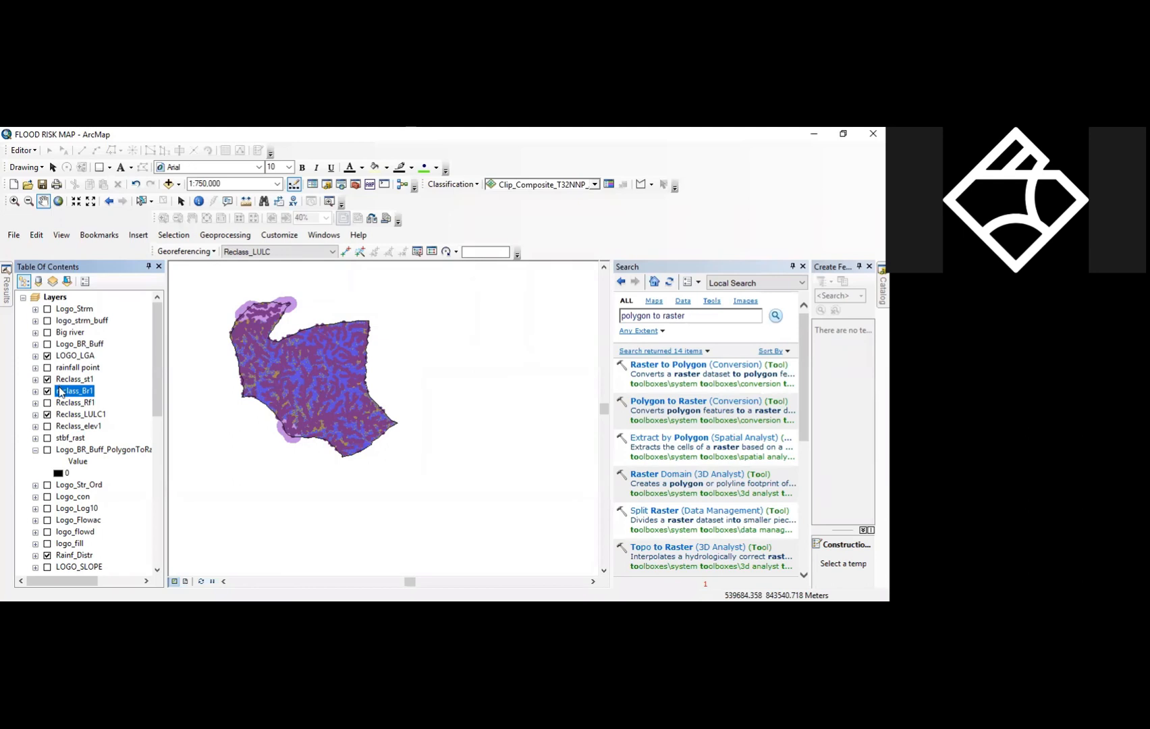
- Move the Reclass_st1, reclass_Br1, Reclass_Rf1, Reclass_LULC1 and Reclass_elev1 layers to the top of the layer list
click(83, 379)
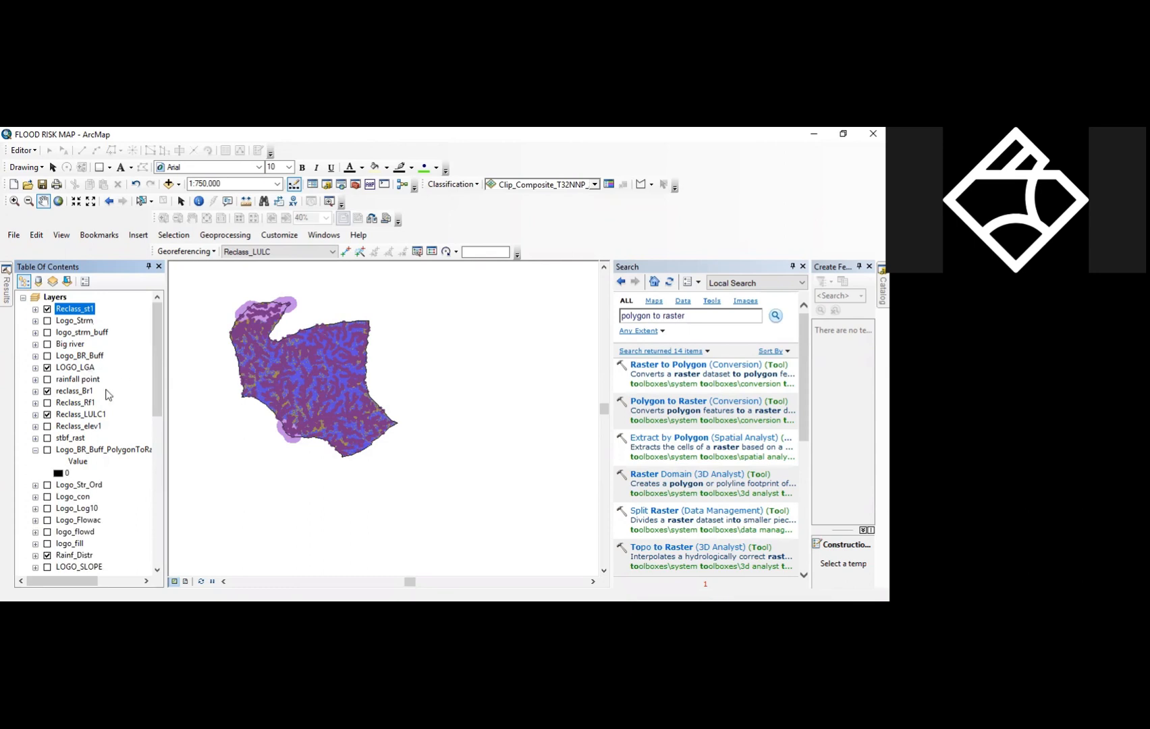
drag(91, 392, 88, 314)
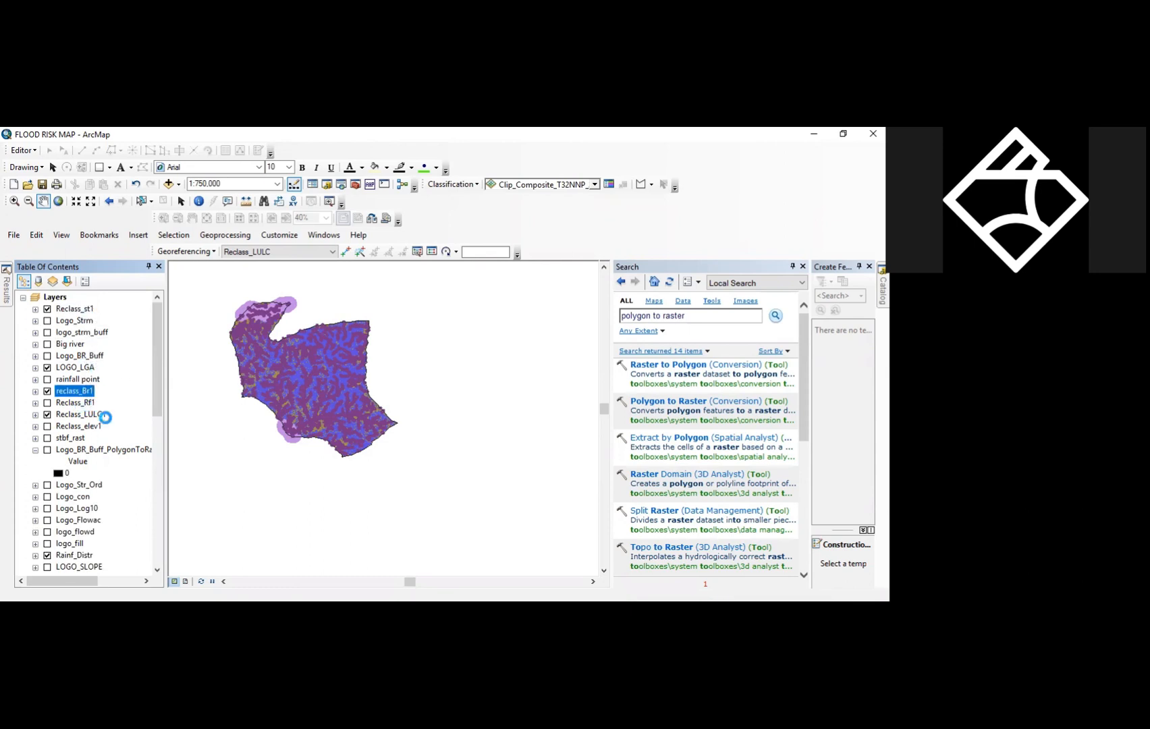
click(78, 405)
shift+click(81, 424)
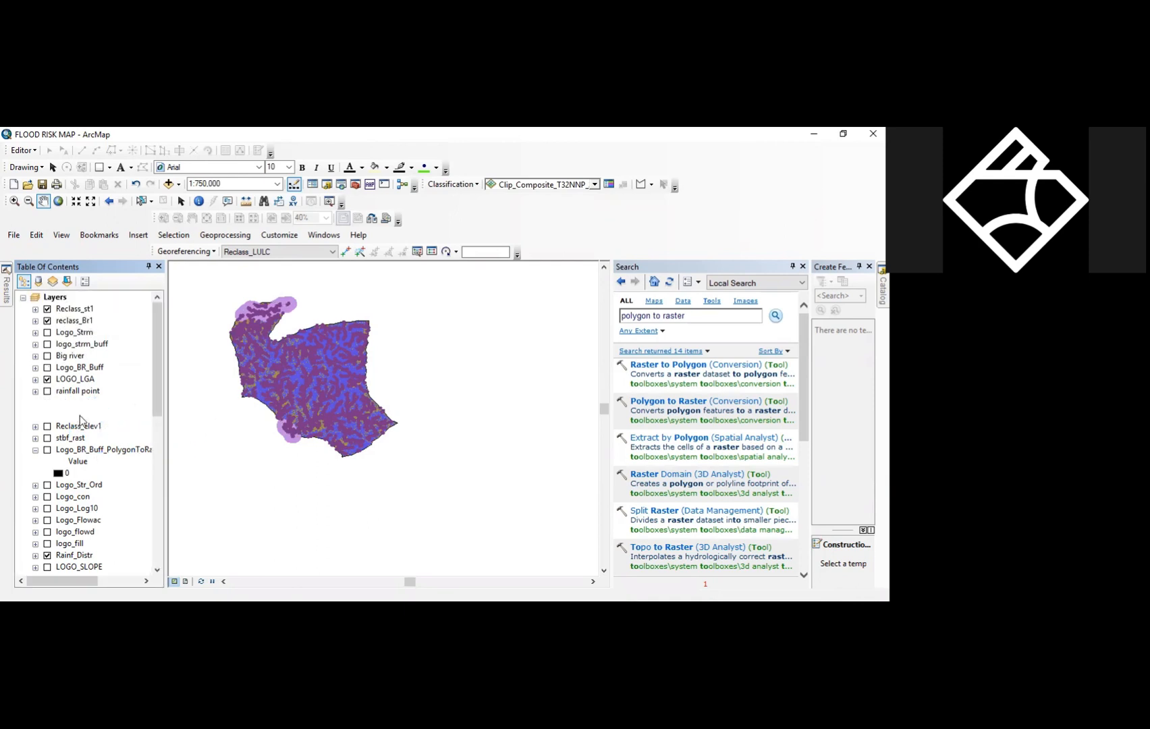
drag(85, 401, 103, 357)
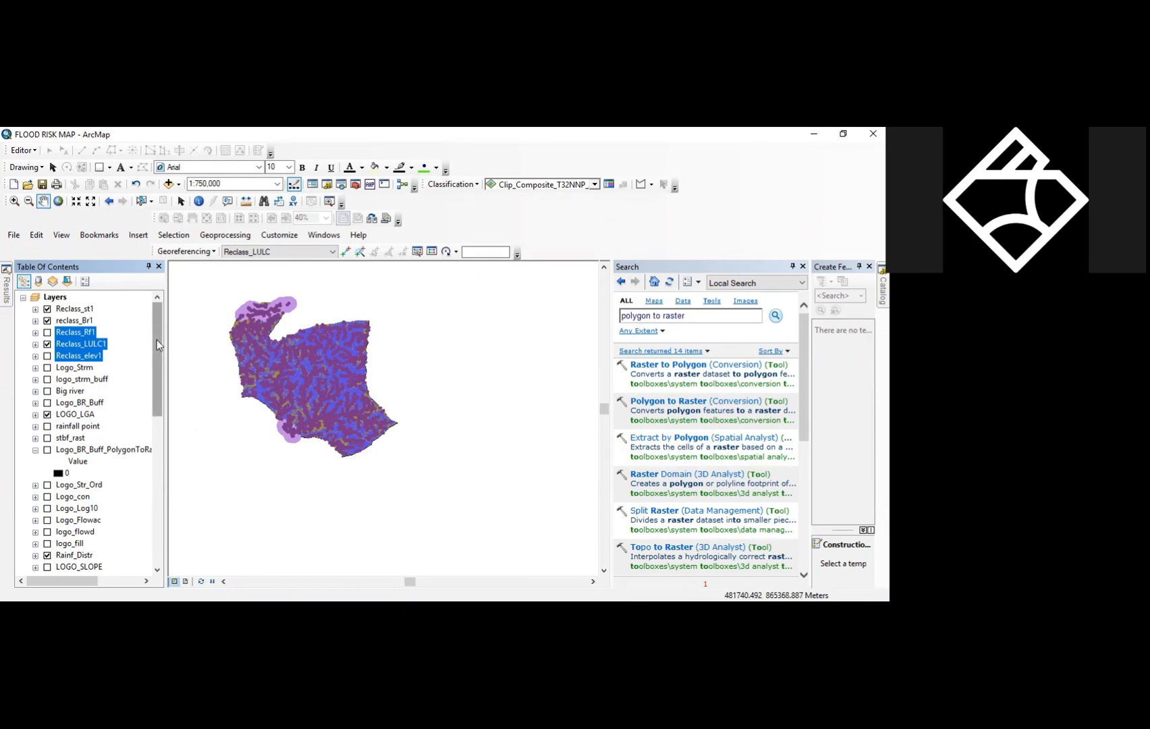
- Move the Reclass_Slope layer up the layer list to sit directly below Reclass_elev1 with the other reclassified layers
drag(160, 375, 153, 435)
click(100, 438)
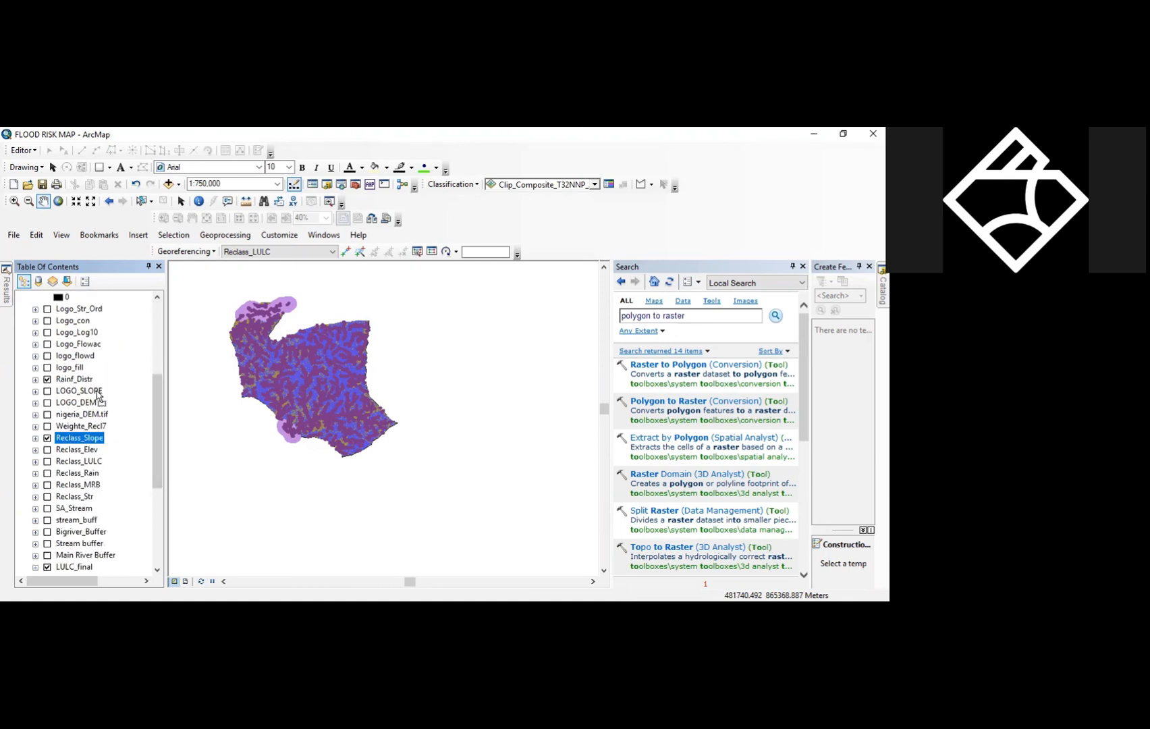
scroll(94, 297, up, 2)
scroll(94, 296, up, 5)
drag(96, 299, 104, 370)
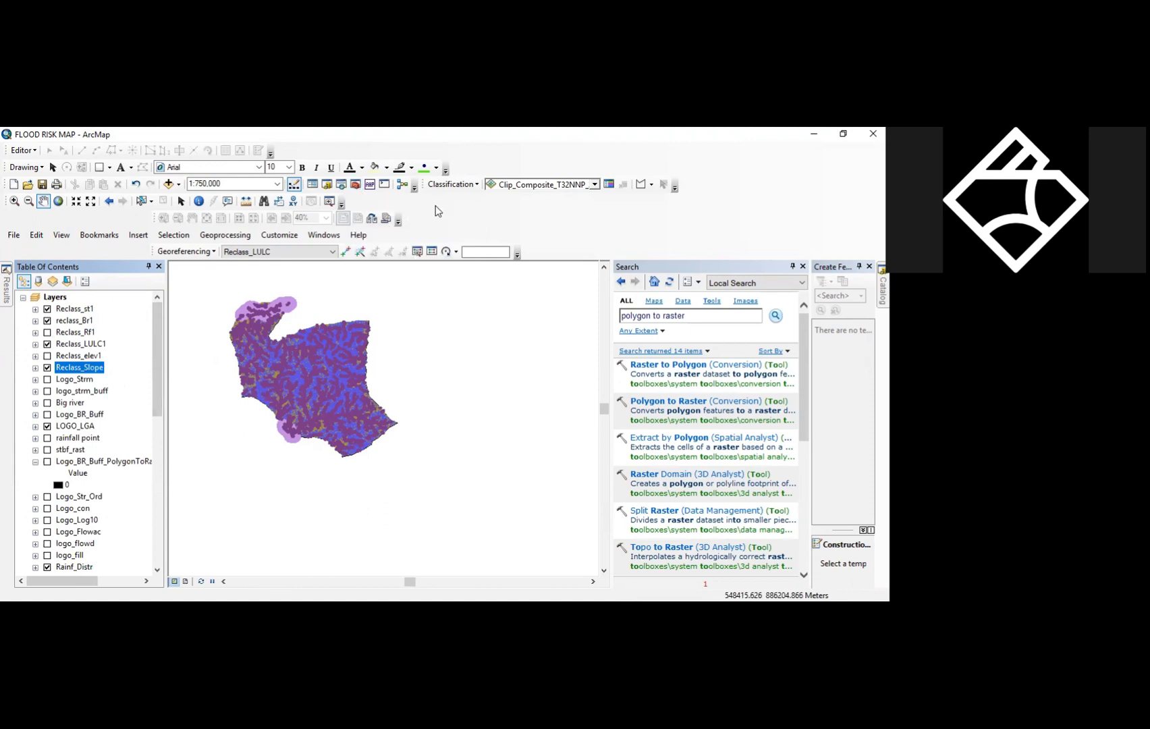
- Find and select the Weighted Overlay tool in the Overlay toolset of the Spatial Analyst Tools
click(355, 184)
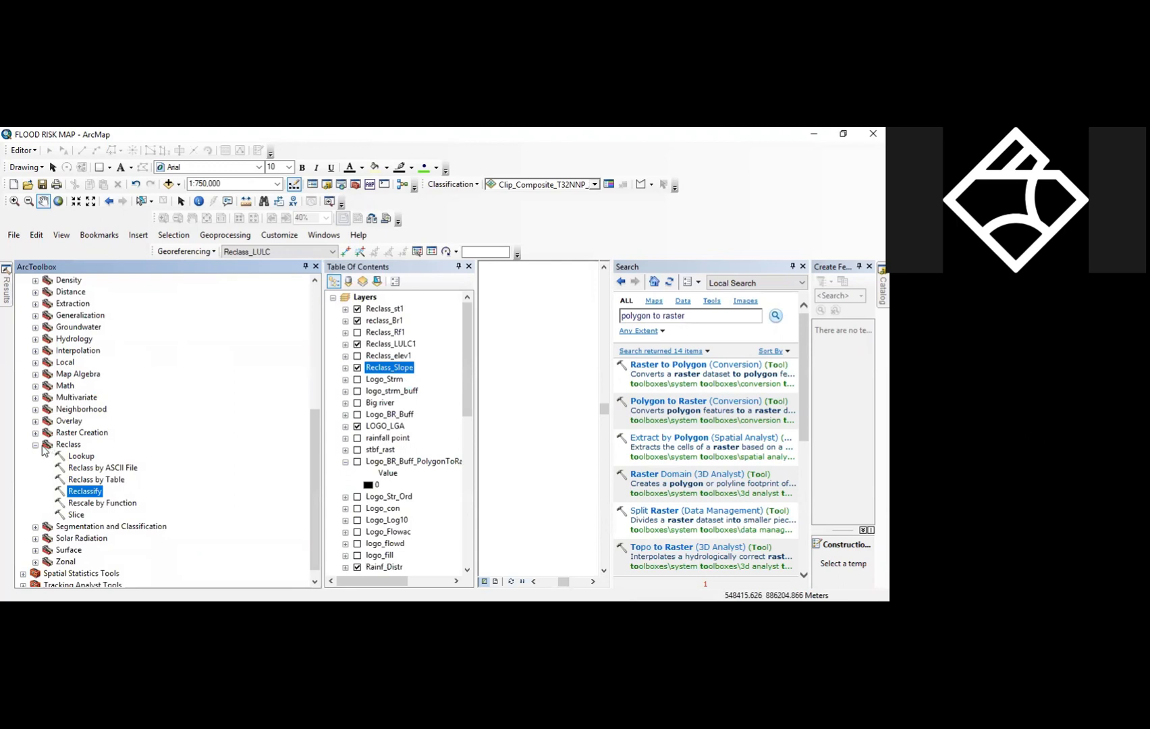
click(35, 445)
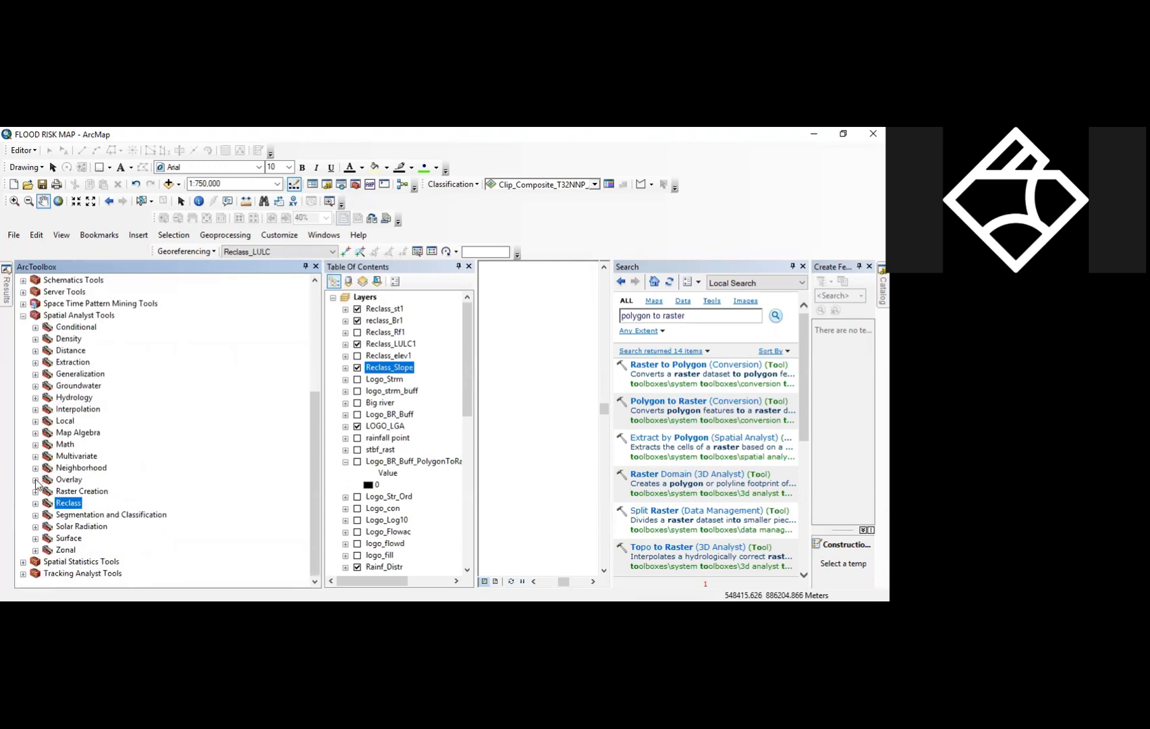
click(36, 480)
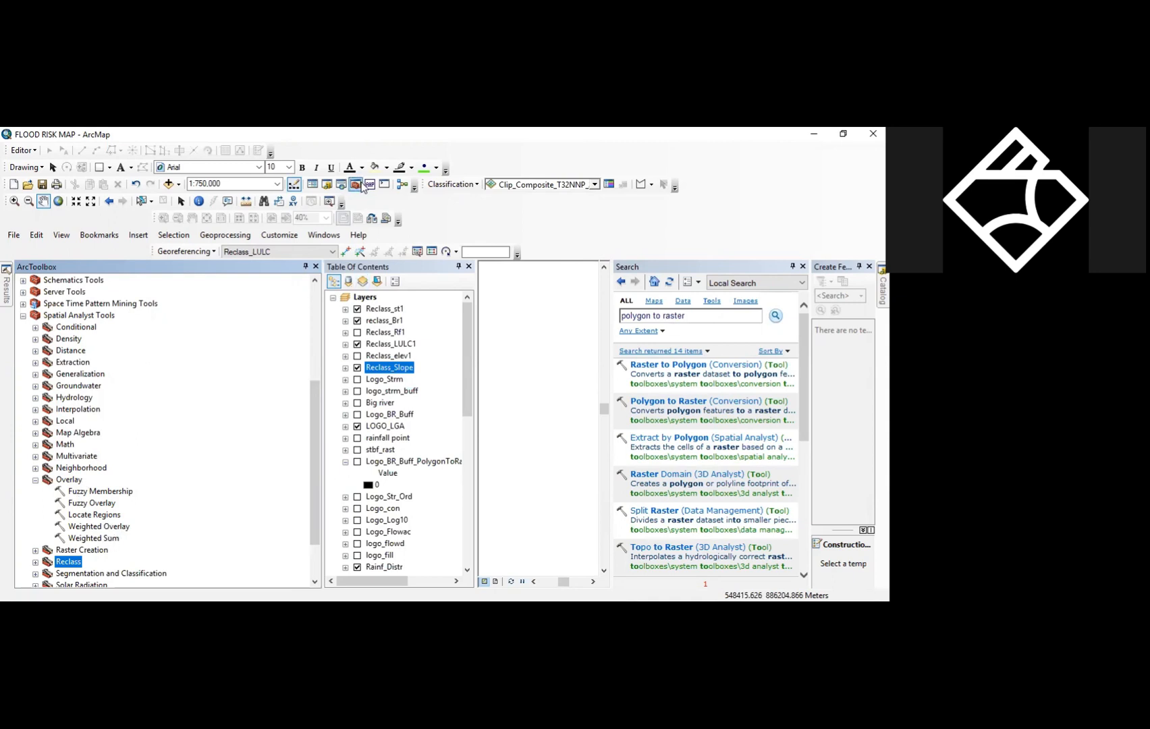
click(23, 316)
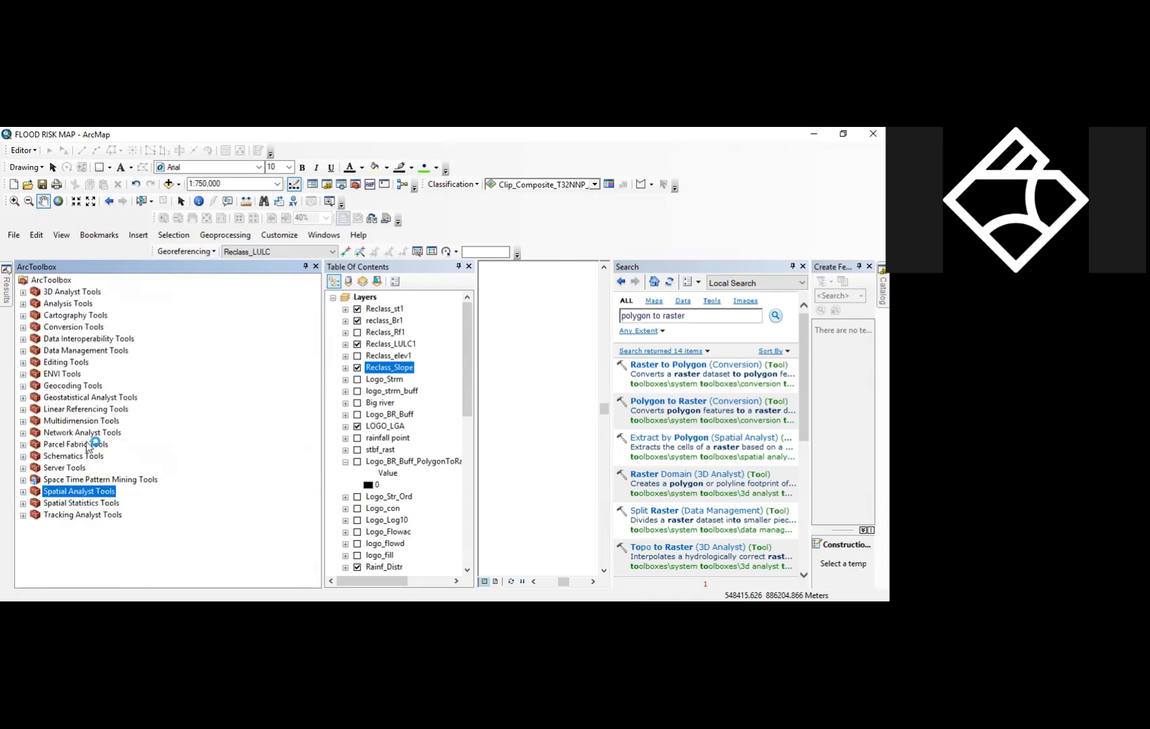
click(23, 491)
click(35, 445)
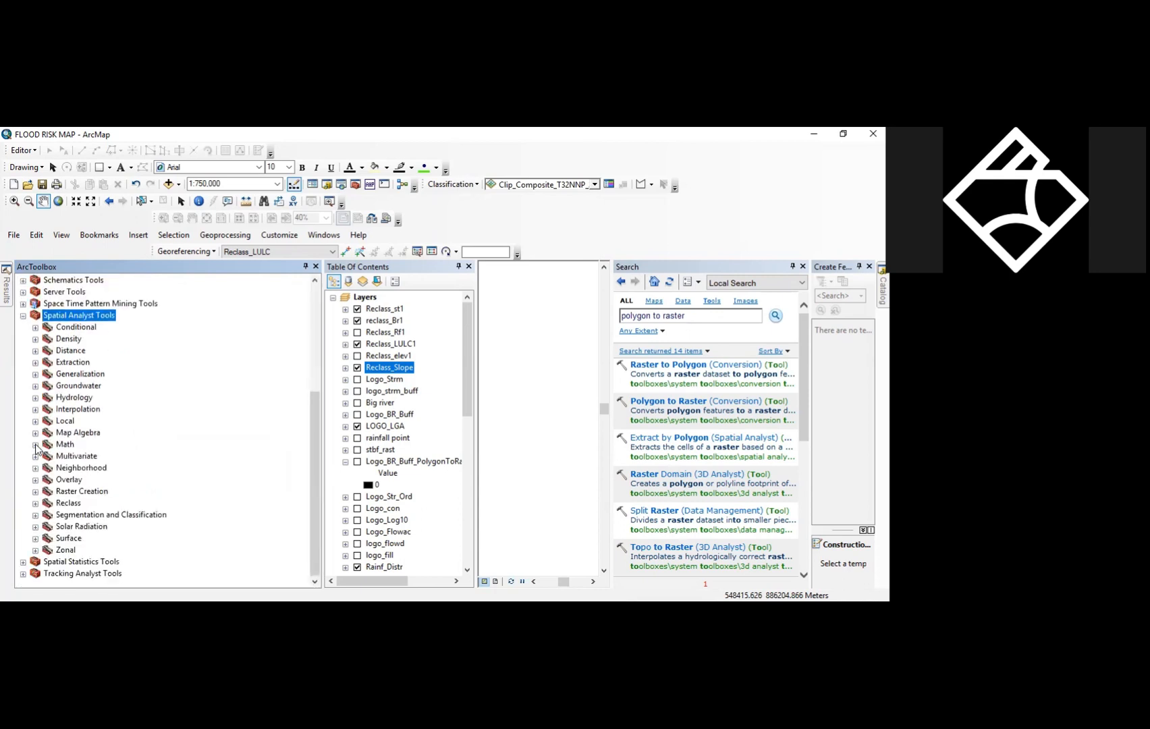
click(35, 481)
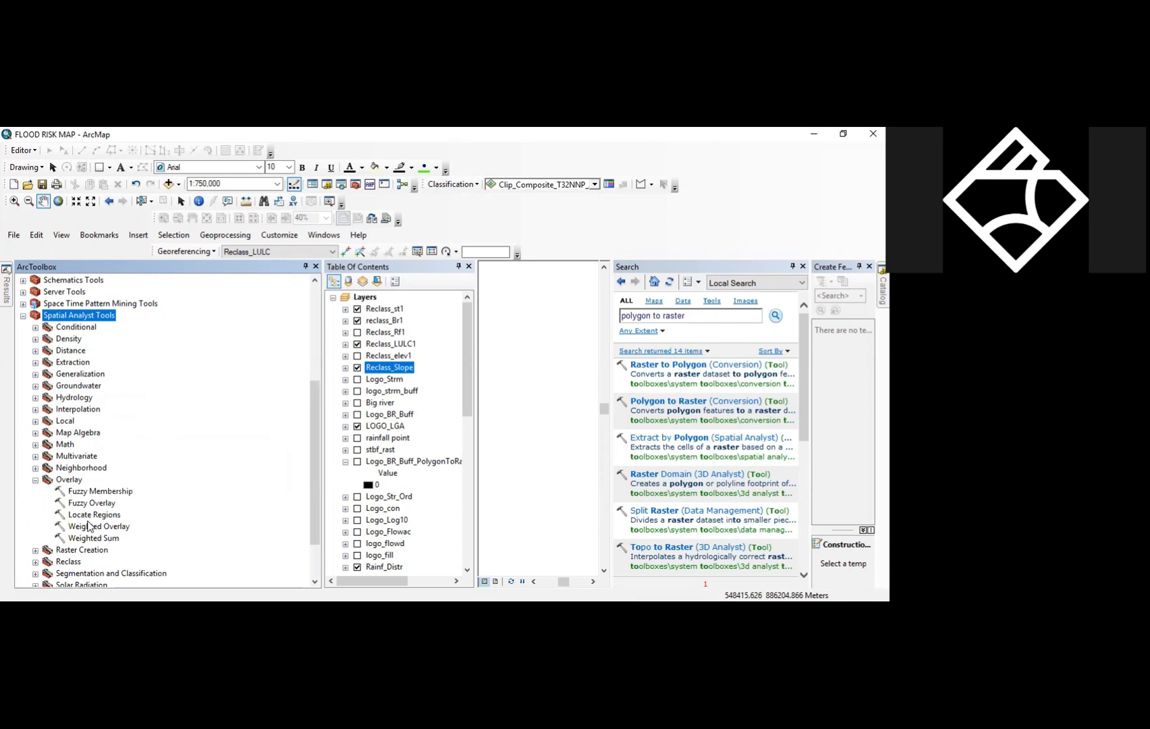
click(90, 526)
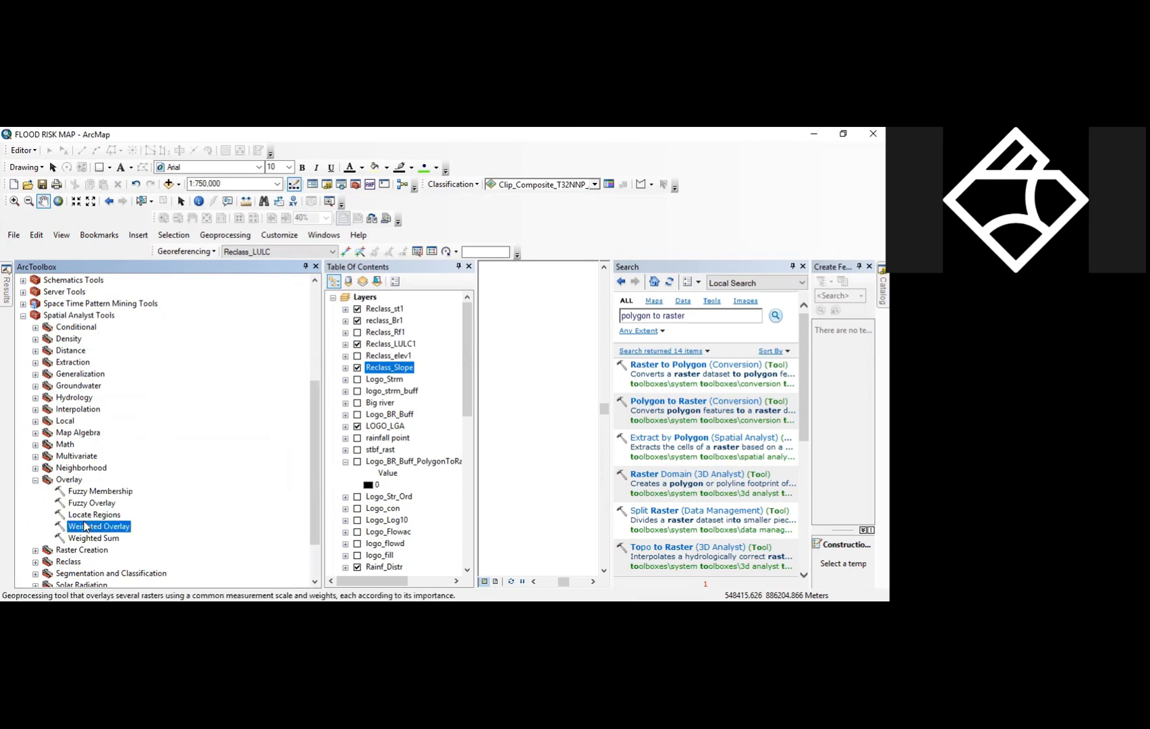